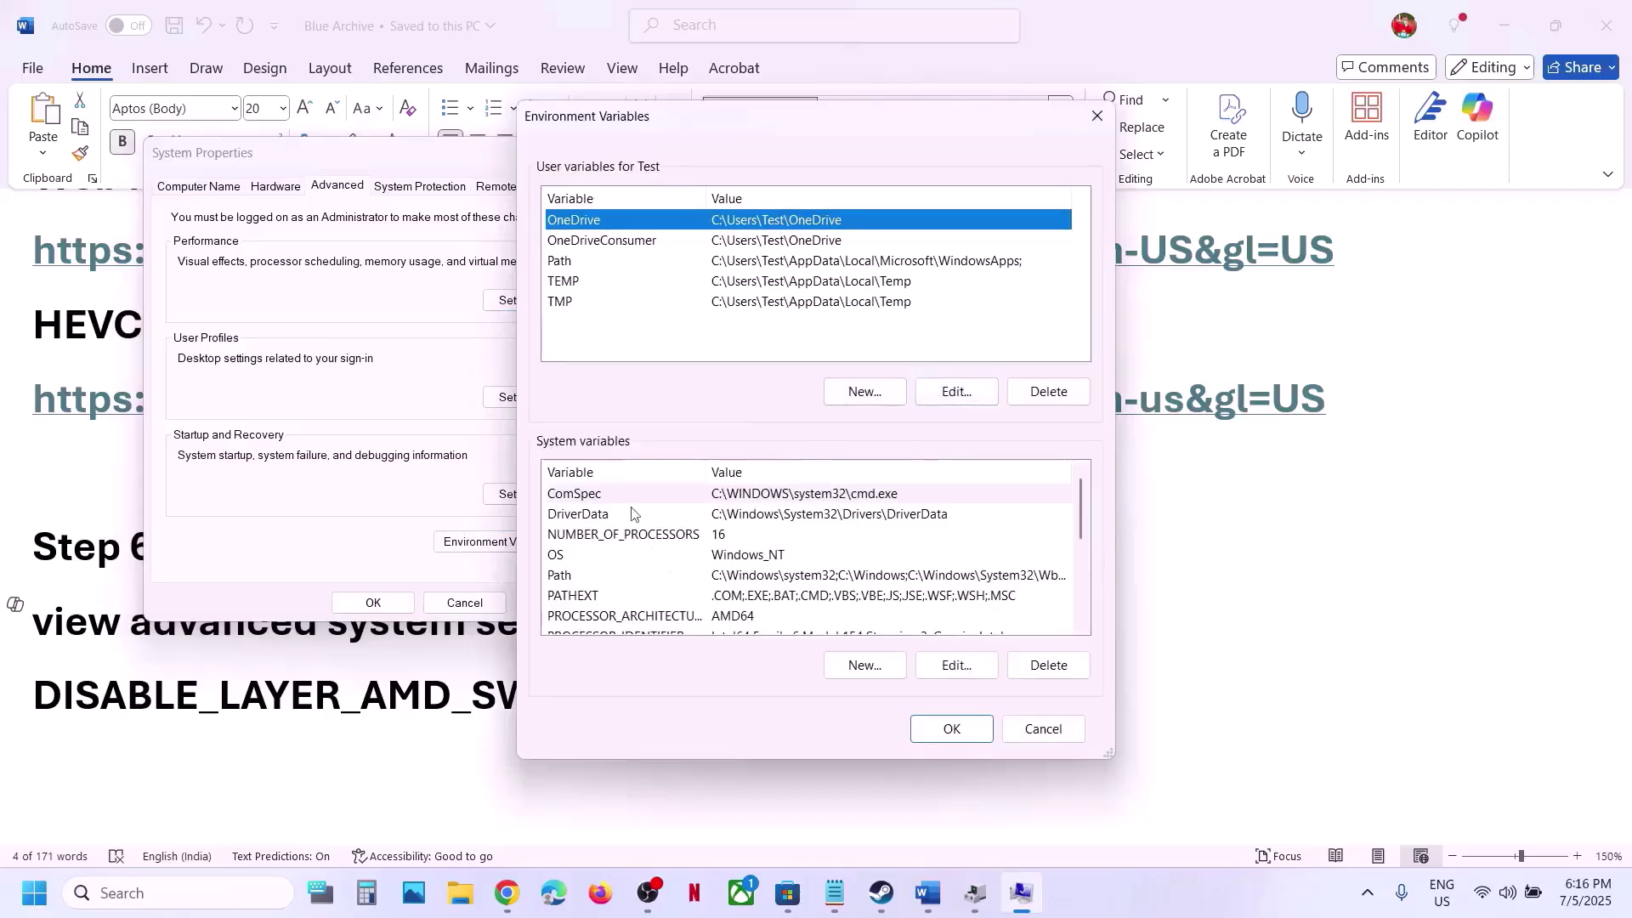
Step: Start a new system environment variable and name it DISABLE_LAYER_AMD_SWITCHABLE_GRAPHICS_1, copying the name from the Step 6 notes in Word
{"action": "left_click", "coordinate": [863, 670]}
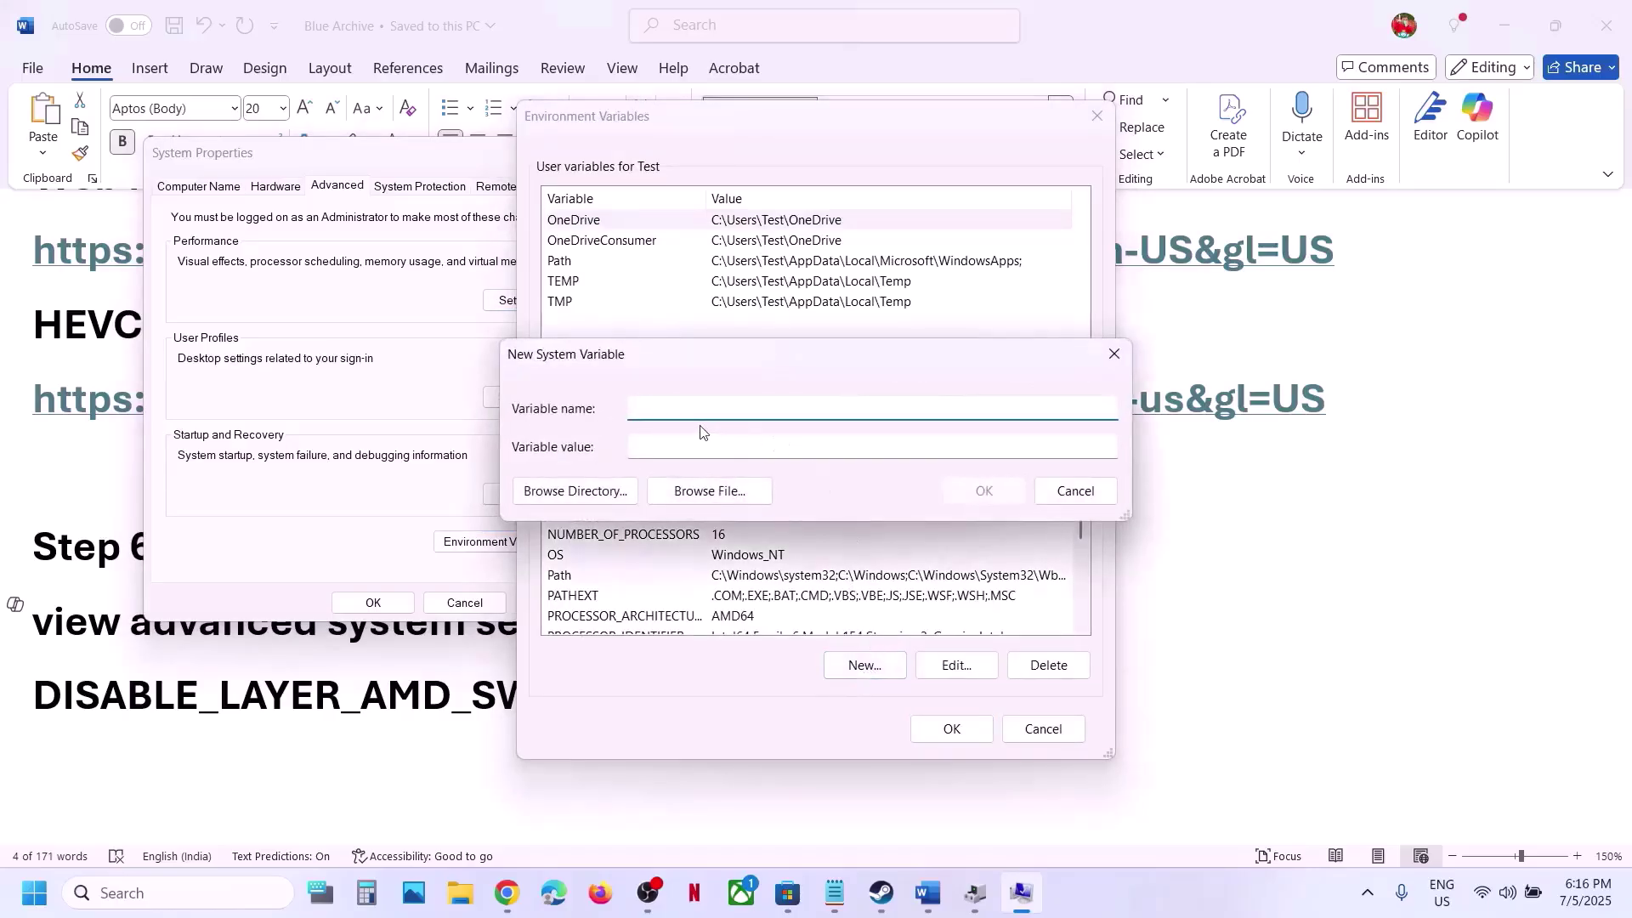
{"action": "left_click", "coordinate": [234, 691]}
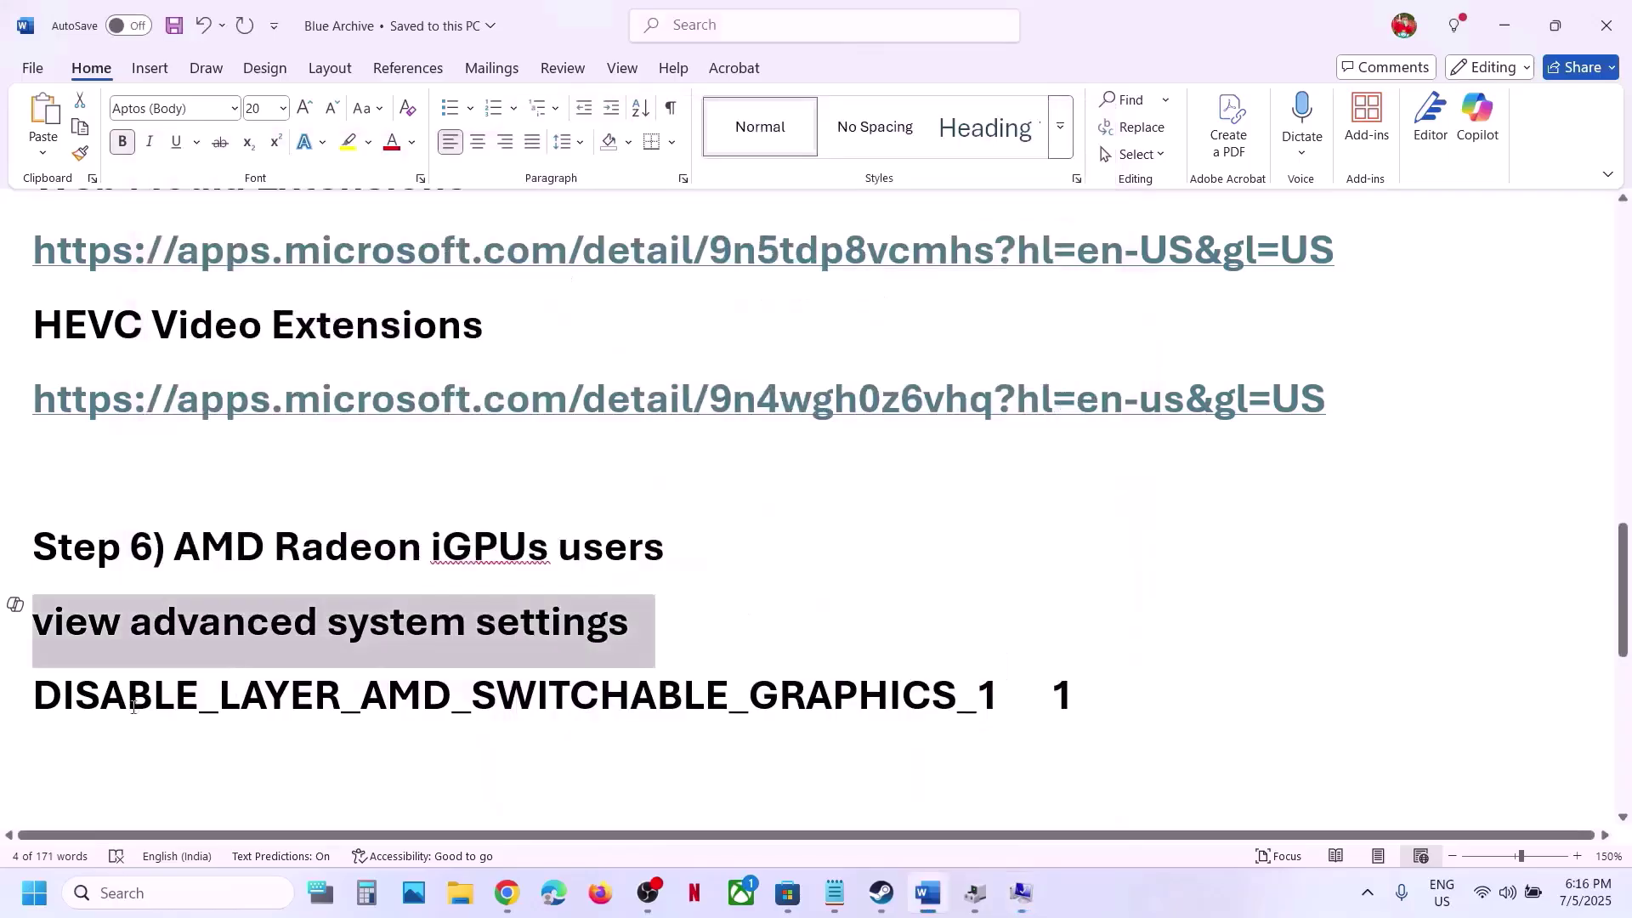
{"action": "left_click_drag", "start_coordinate": [38, 694], "coordinate": [537, 687]}
{"action": "left_click_drag", "start_coordinate": [670, 691], "coordinate": [998, 698]}
{"action": "key", "text": "ctrl+c"}
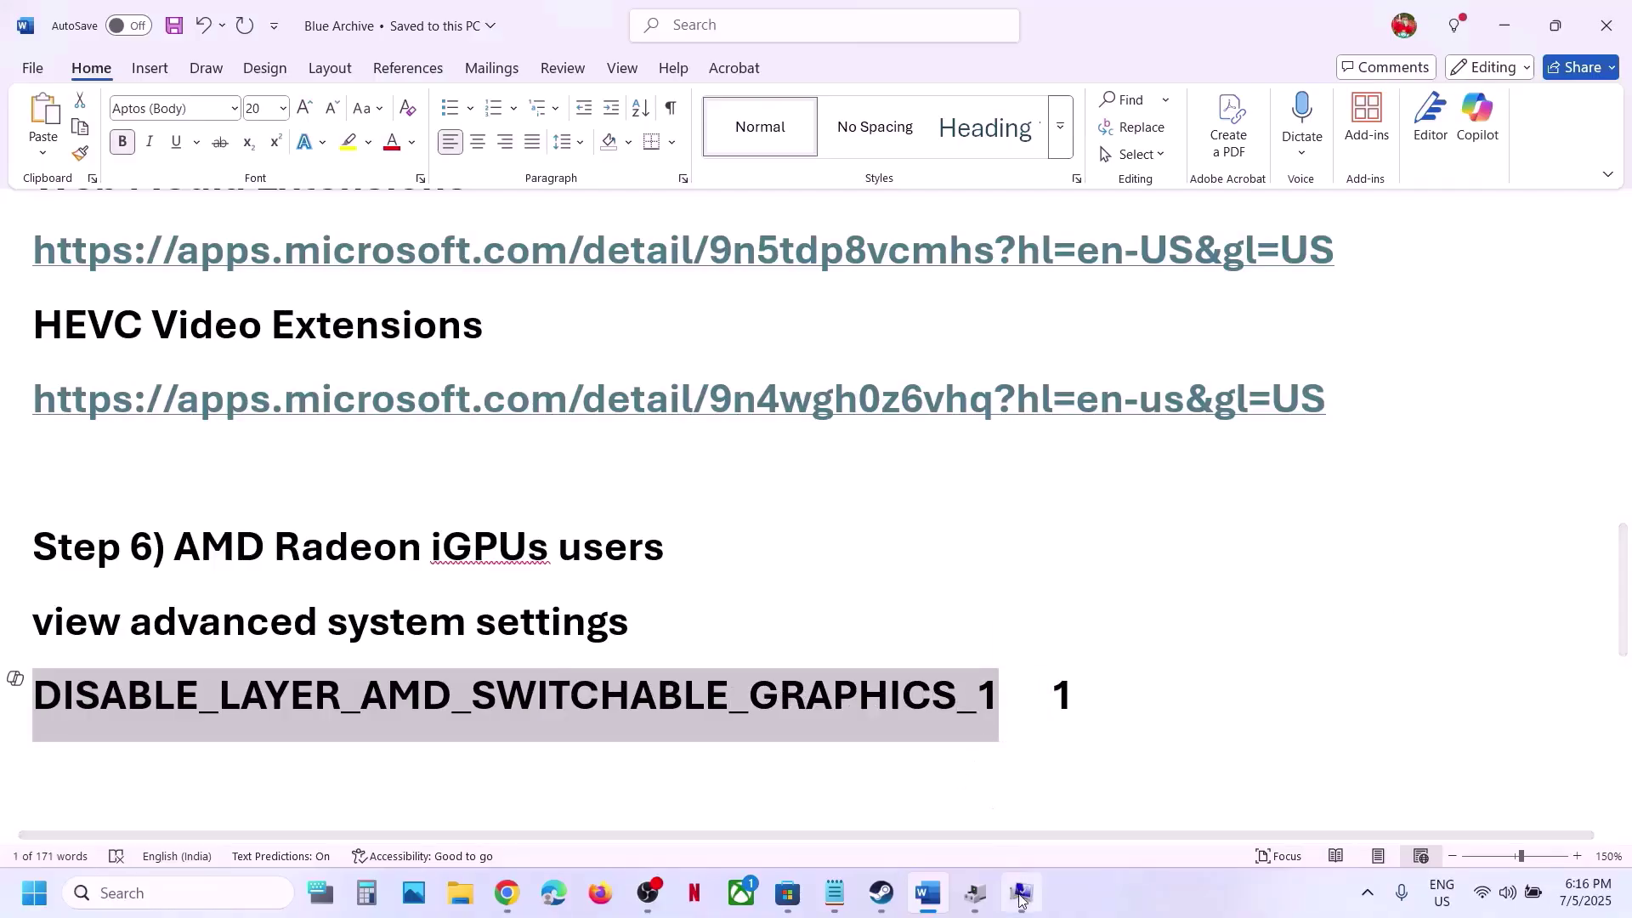
{"action": "left_click", "coordinate": [1020, 893]}
{"action": "key", "text": "ctrl+v"}
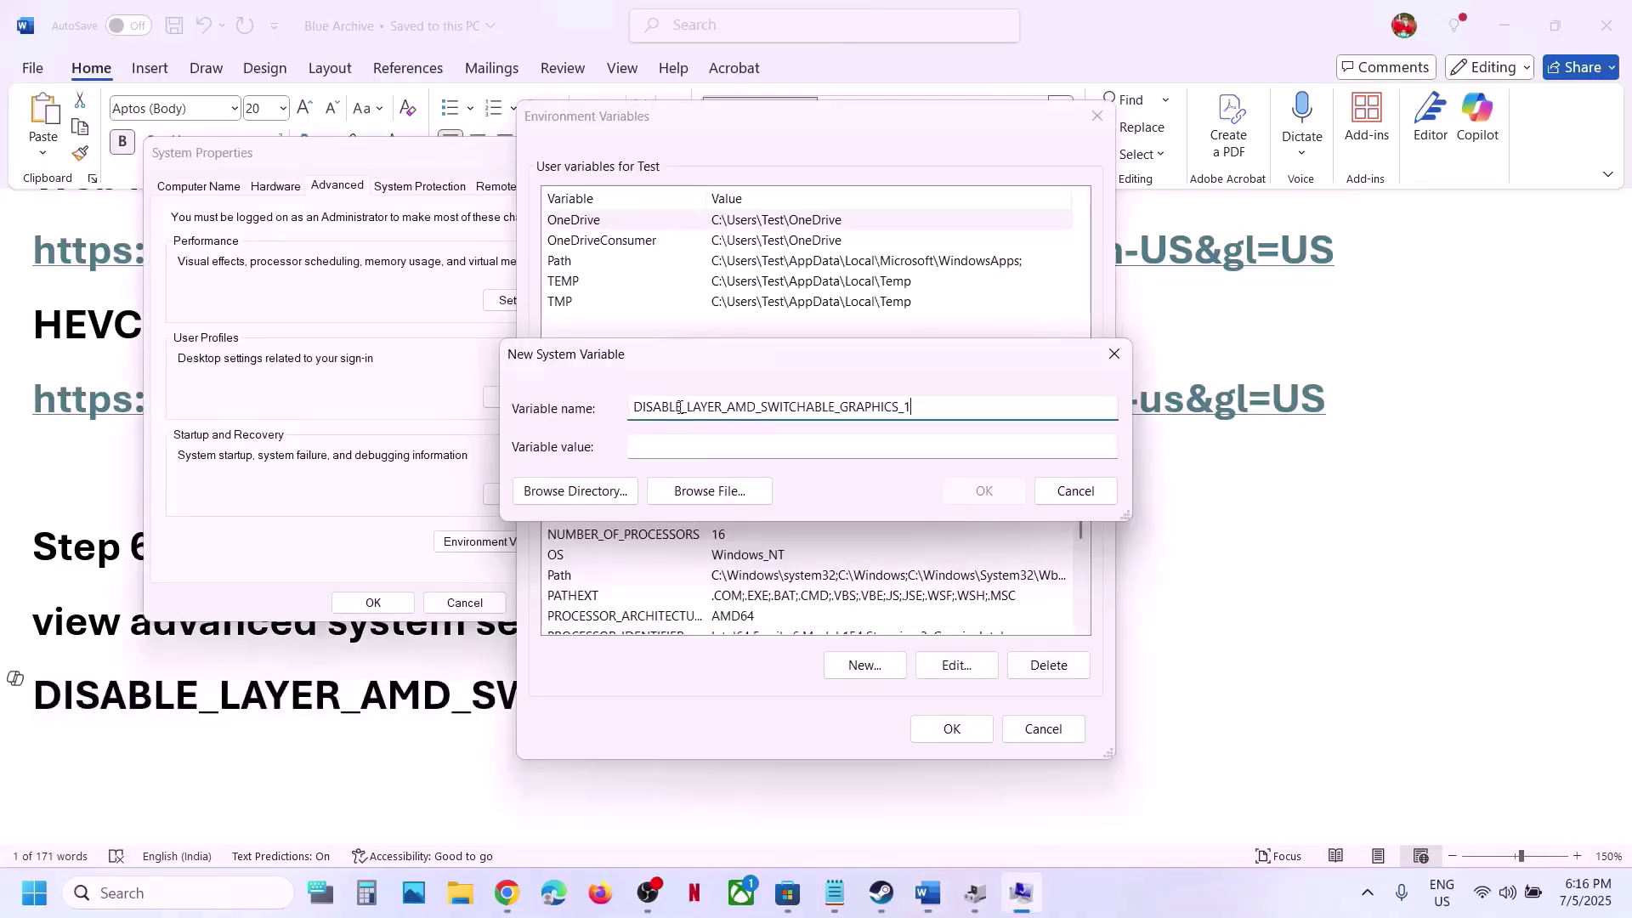
Step: Give the new system variable the value 1, then save it and close the Environment Variables and System Properties dialogs
{"action": "left_click", "coordinate": [702, 451]}
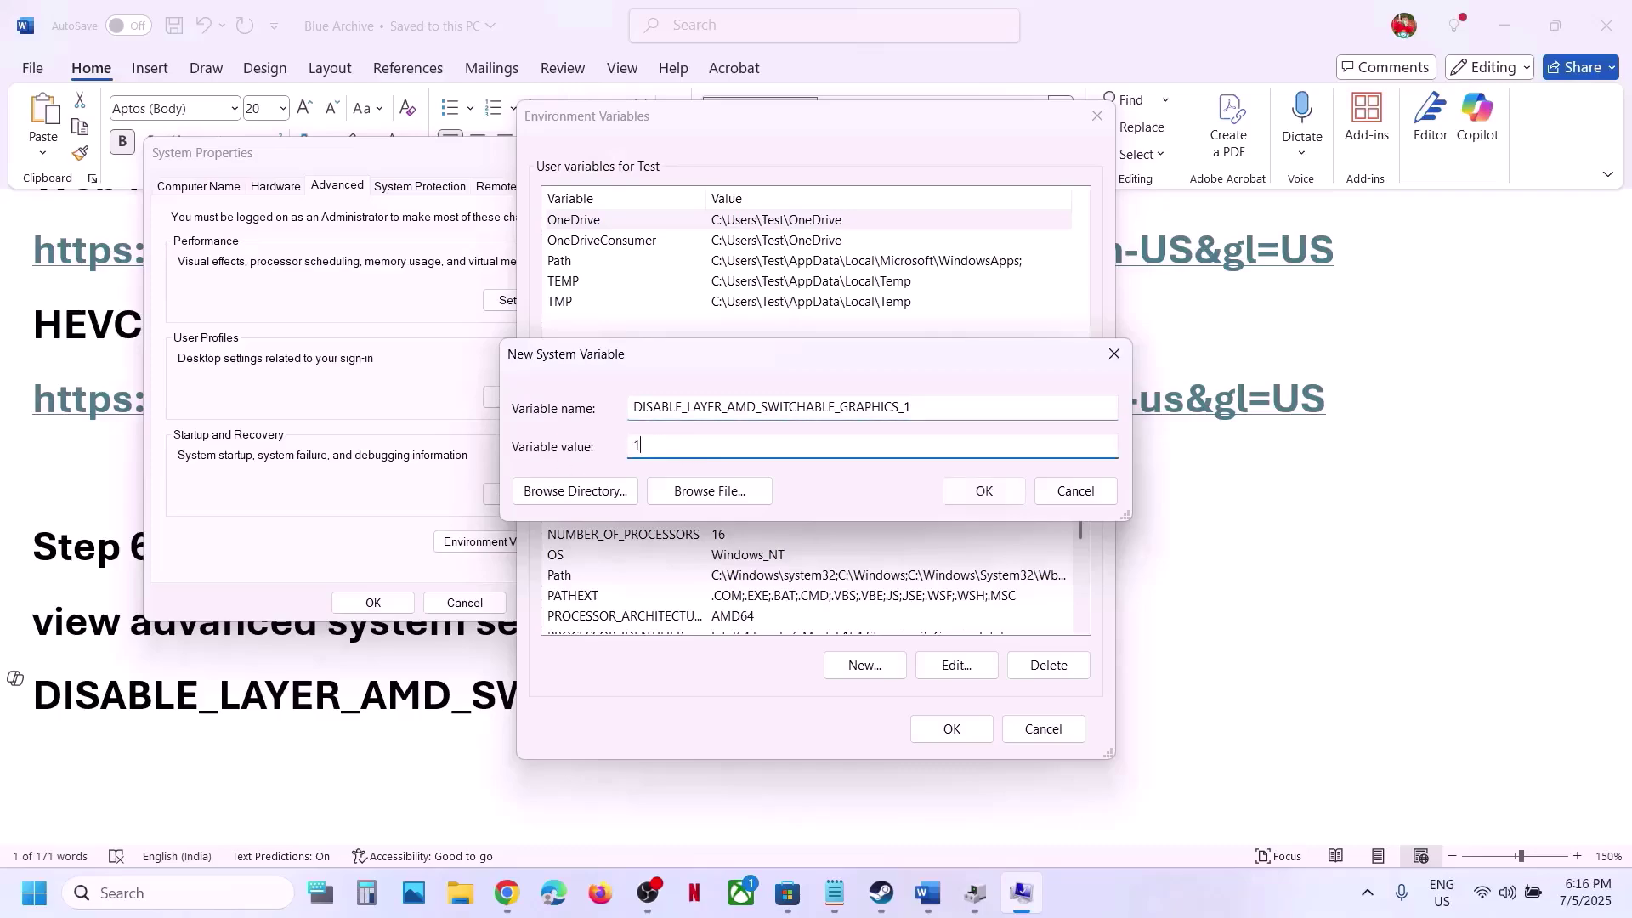
{"action": "type", "text": "1"}
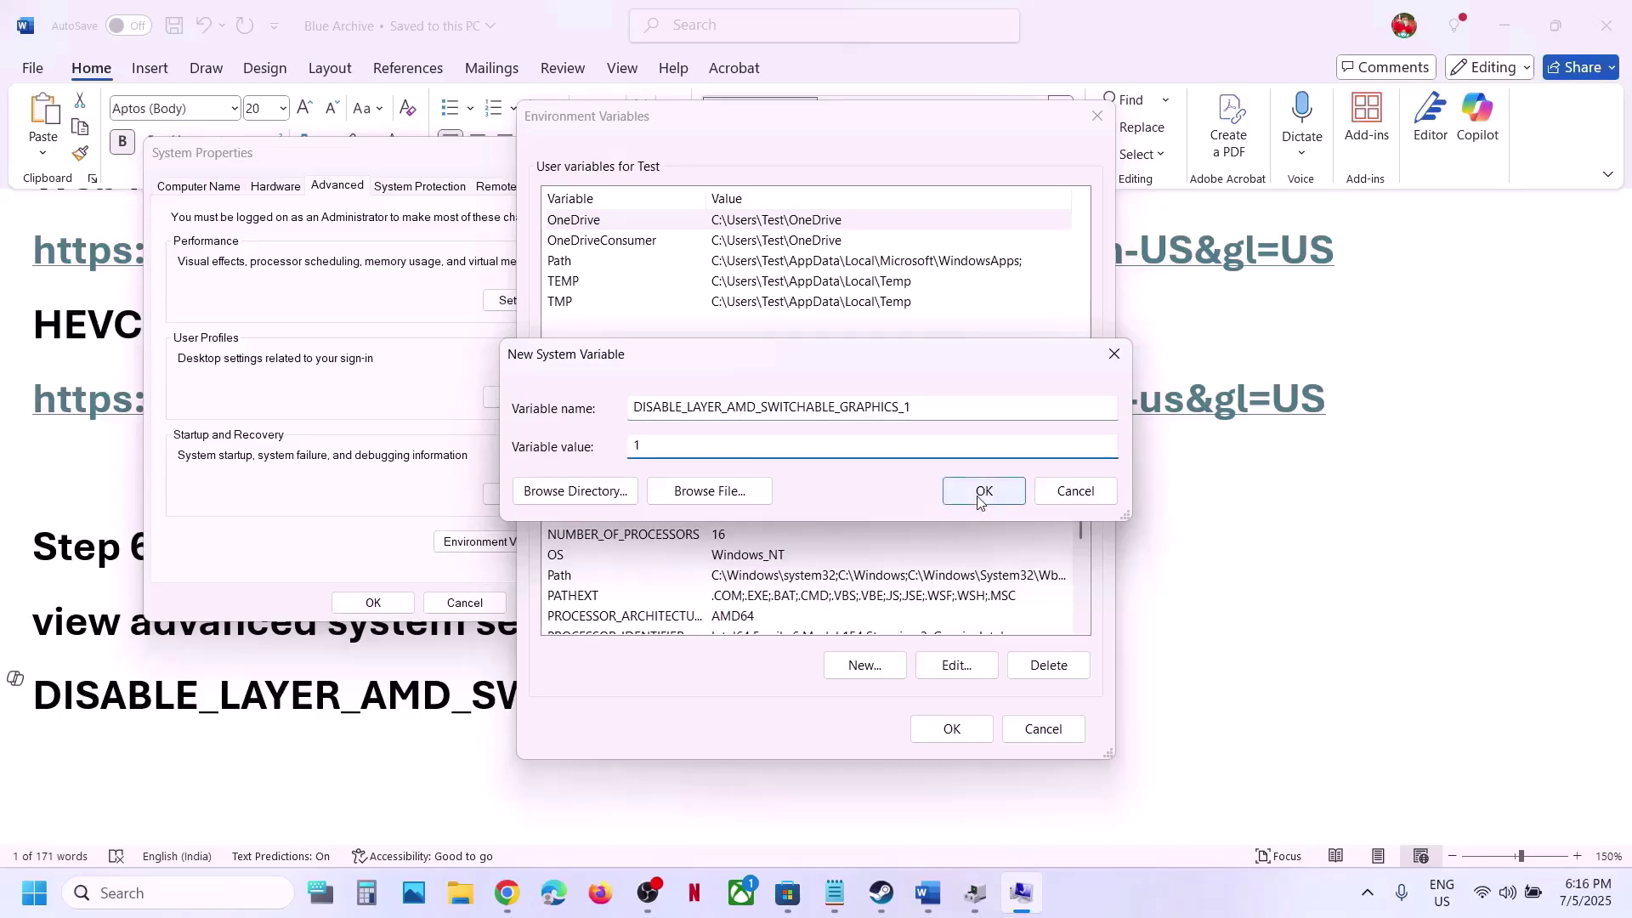
{"action": "left_click", "coordinate": [980, 494]}
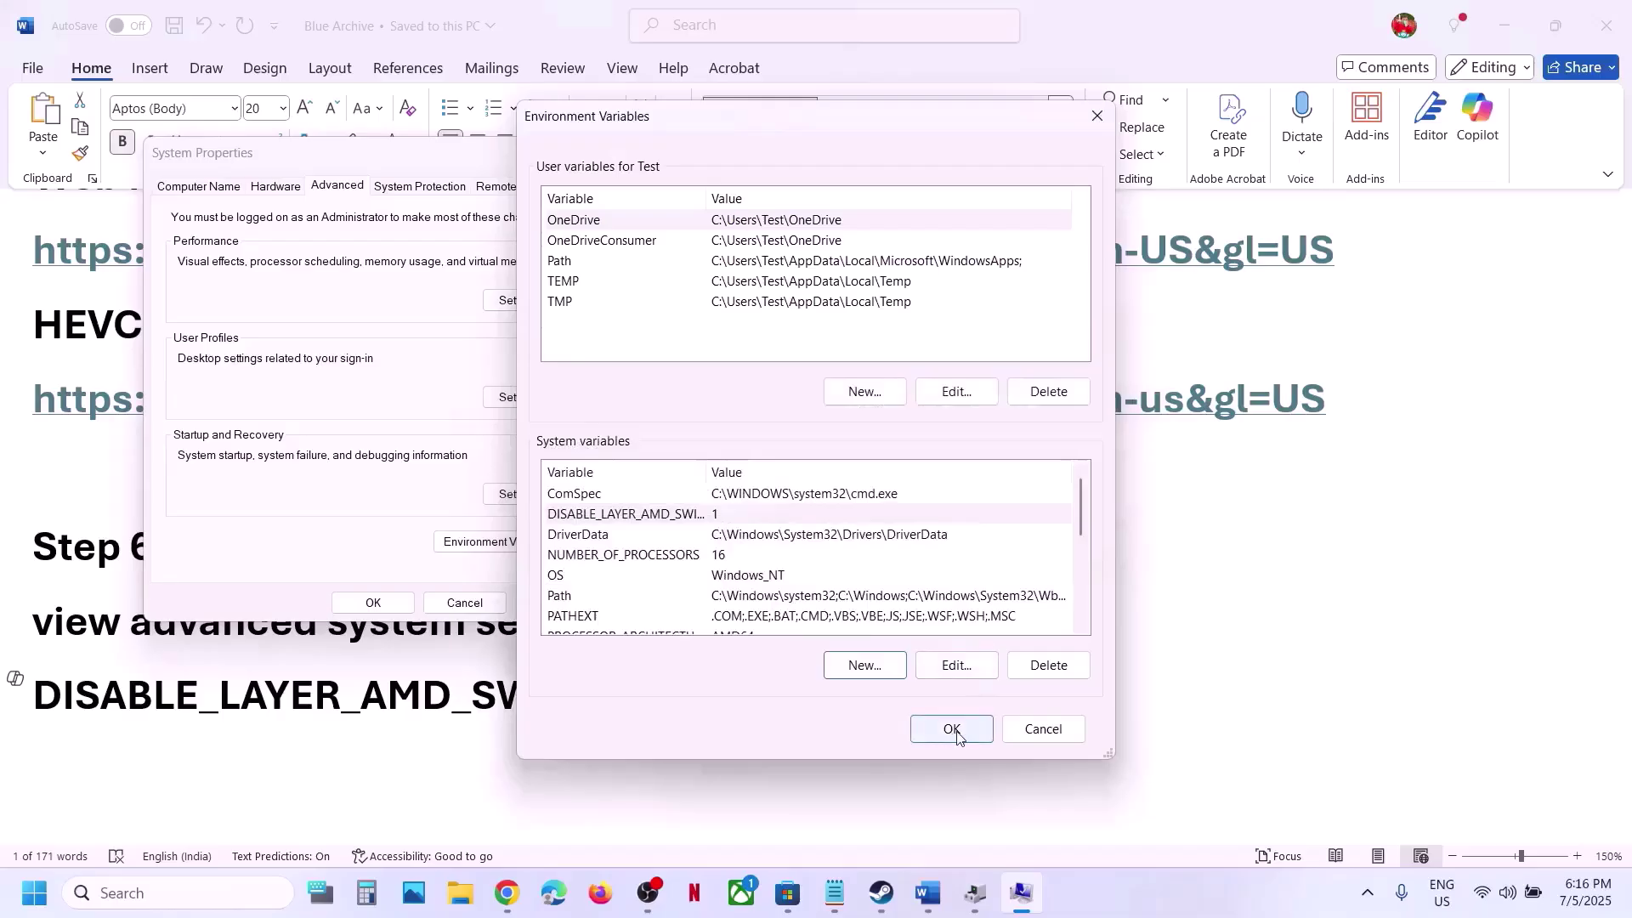
{"action": "left_click", "coordinate": [694, 520]}
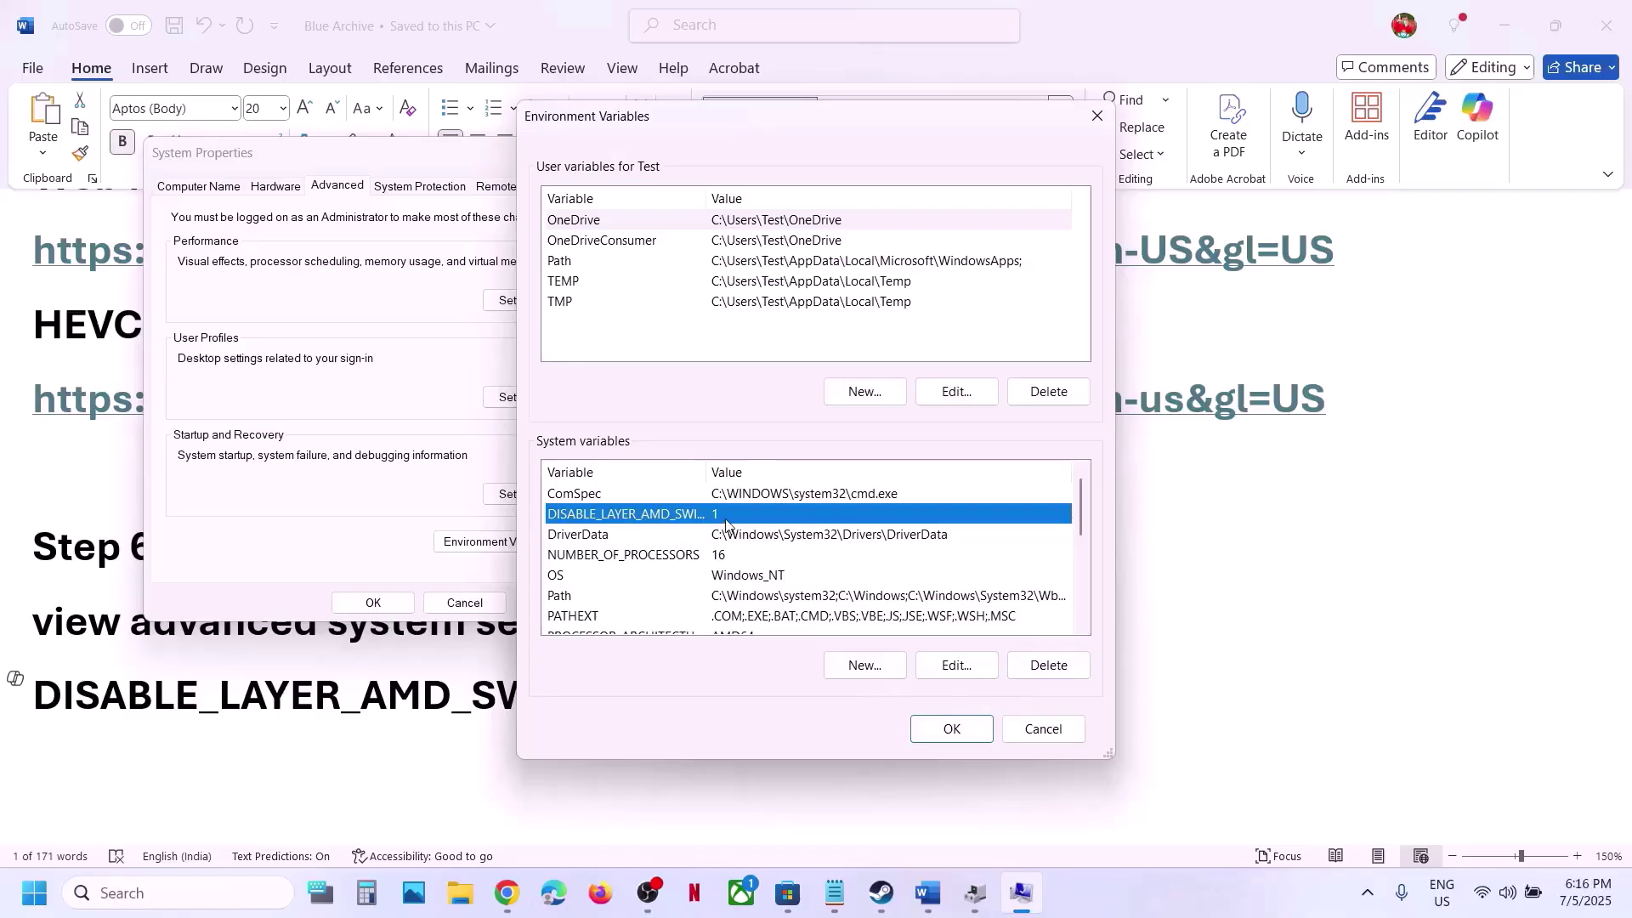
{"action": "left_click", "coordinate": [974, 736]}
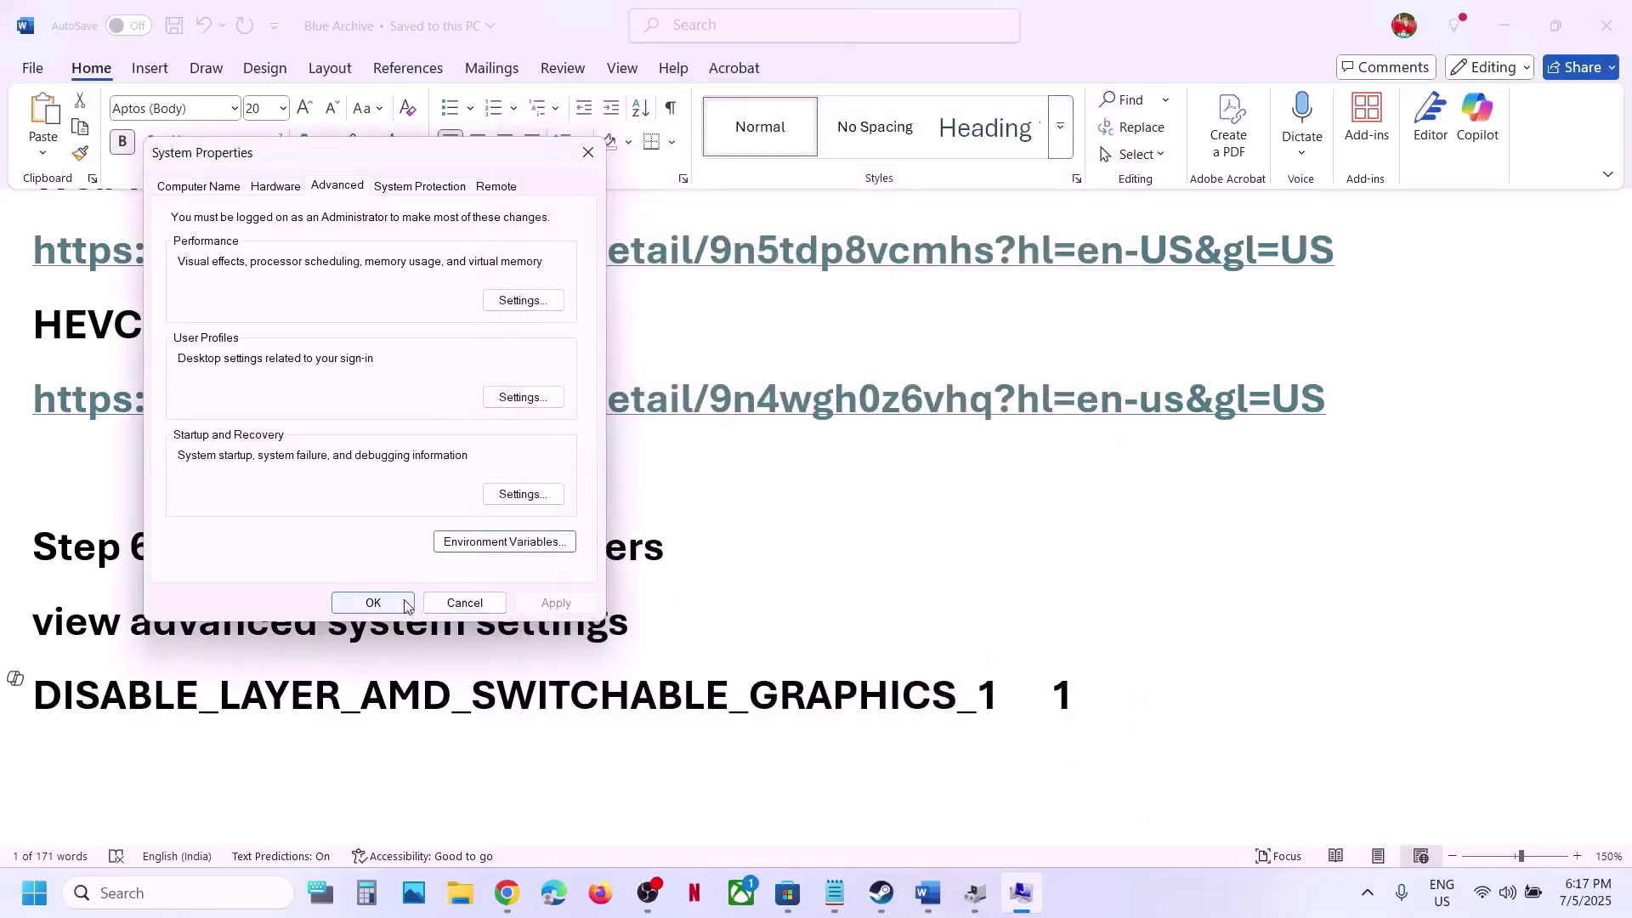
{"action": "left_click", "coordinate": [373, 603]}
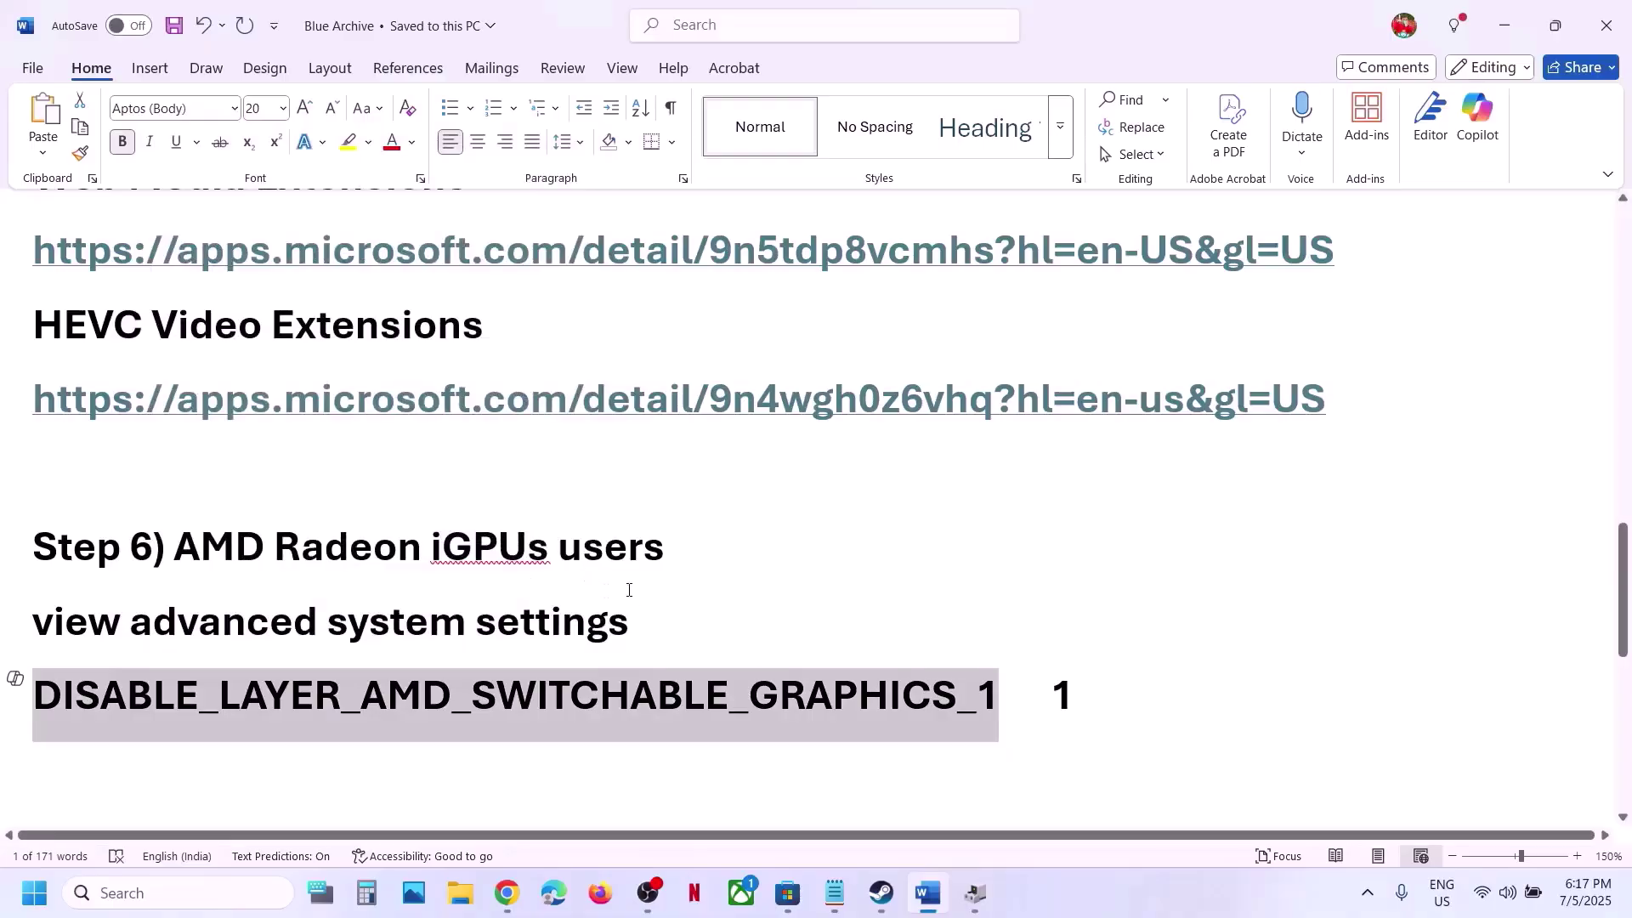
Step: Read Step 7 in the Word notes on renaming the Blue Archive folder and backing it up first
{"action": "scroll", "coordinate": [629, 590], "scroll_direction": "down", "scroll_amount": 3}
{"action": "scroll", "coordinate": [629, 590], "scroll_direction": "up", "scroll_amount": 1}
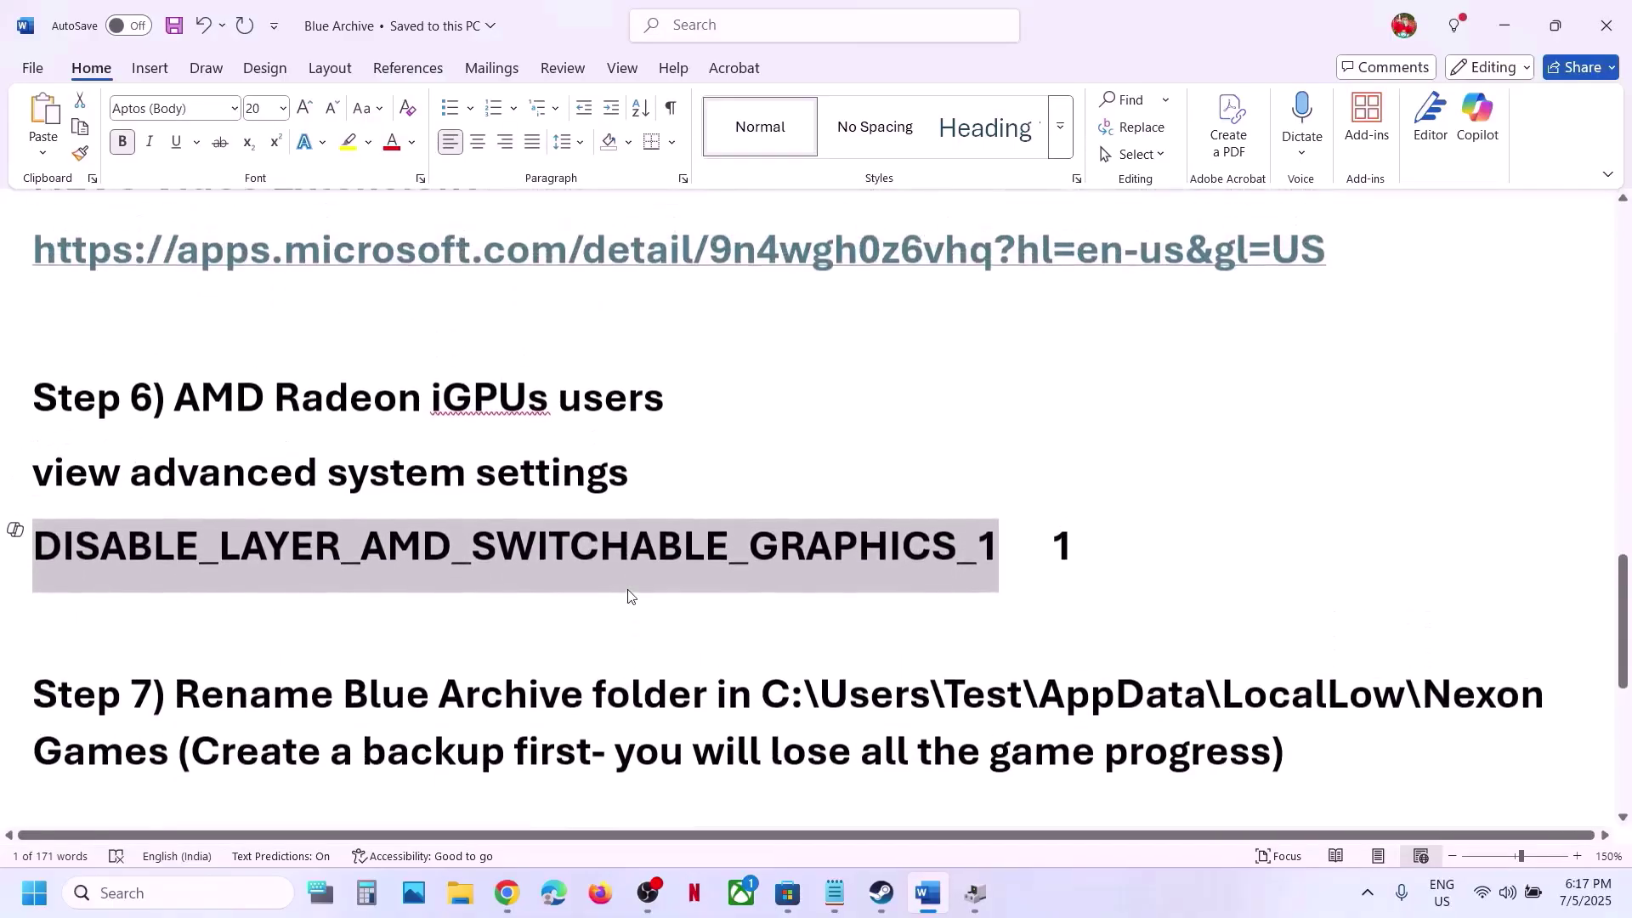
{"action": "left_click_drag", "start_coordinate": [194, 696], "coordinate": [791, 697]}
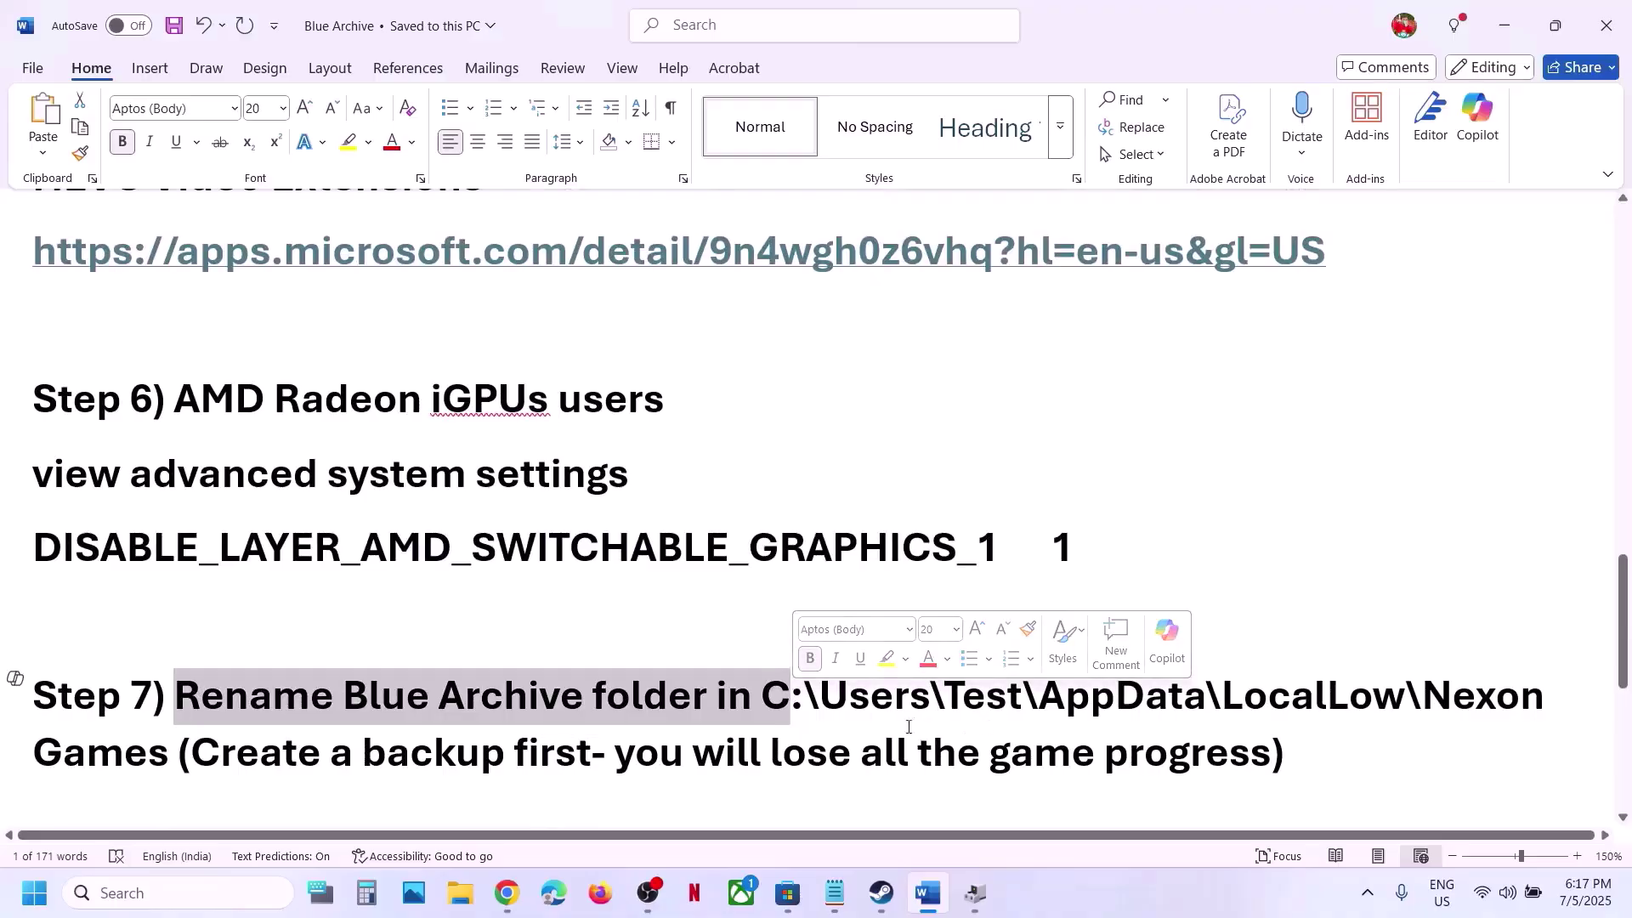
{"action": "scroll", "coordinate": [860, 728], "scroll_direction": "down", "scroll_amount": 1}
{"action": "left_click_drag", "start_coordinate": [820, 585], "coordinate": [1399, 599]}
{"action": "left_click_drag", "start_coordinate": [220, 646], "coordinate": [1271, 646]}
{"action": "left_click", "coordinate": [748, 644]}
{"action": "left_click", "coordinate": [1130, 891]}
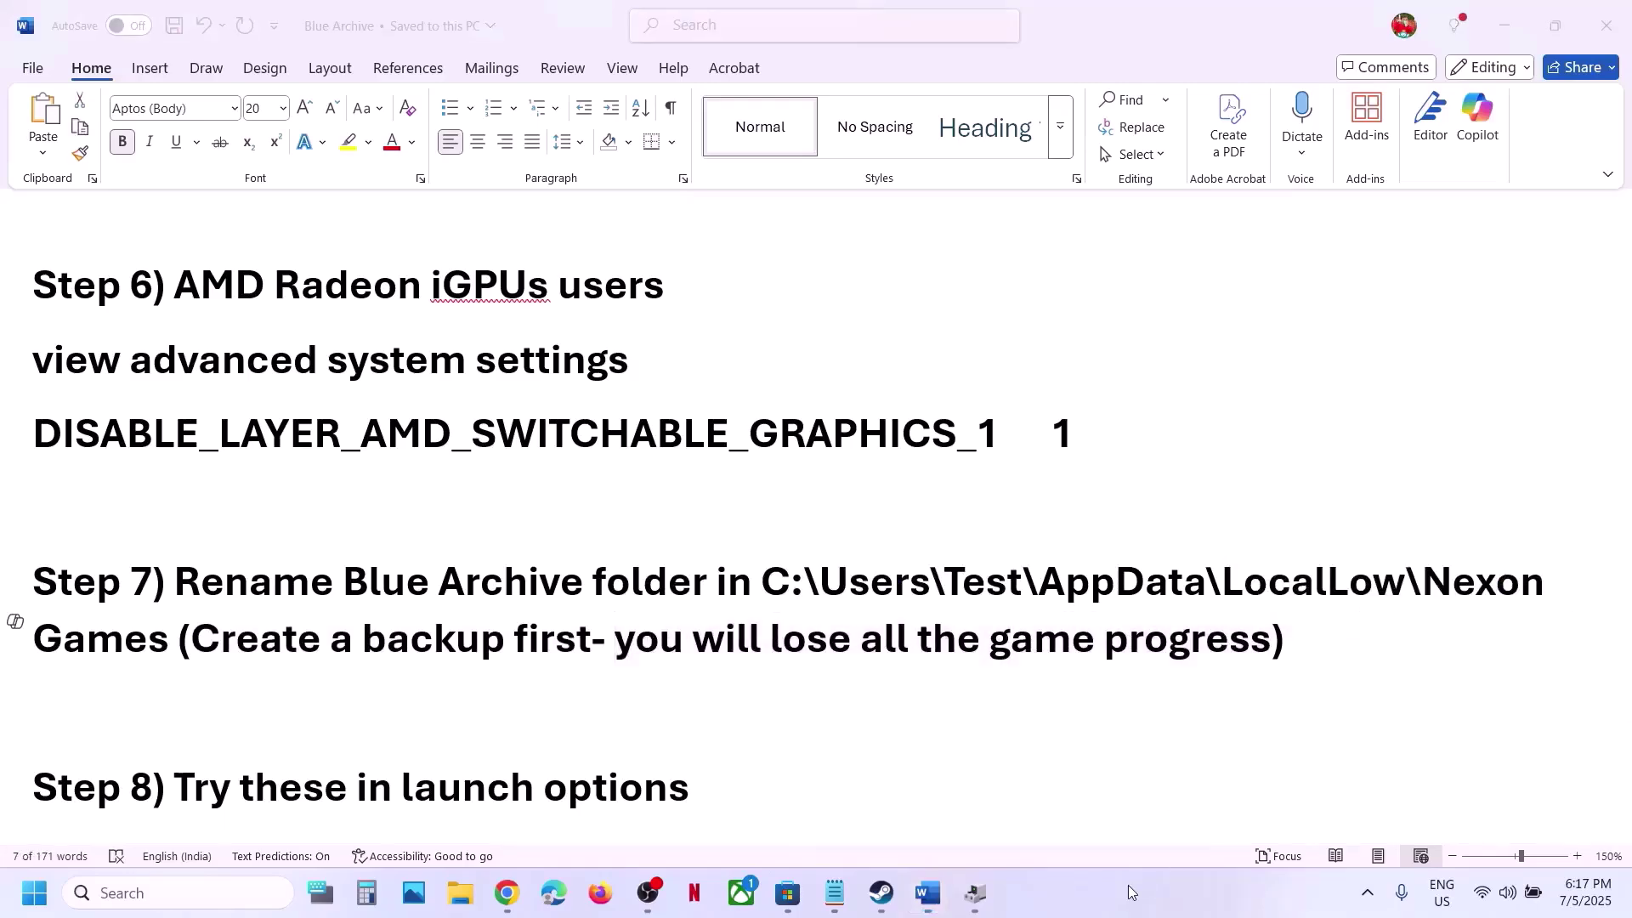
Step: Switch to File Explorer and open the folder C:\Users\Test\AppData\LocalLow\Nexon Games, checking that hidden items are set to show
{"action": "left_click", "coordinate": [459, 892]}
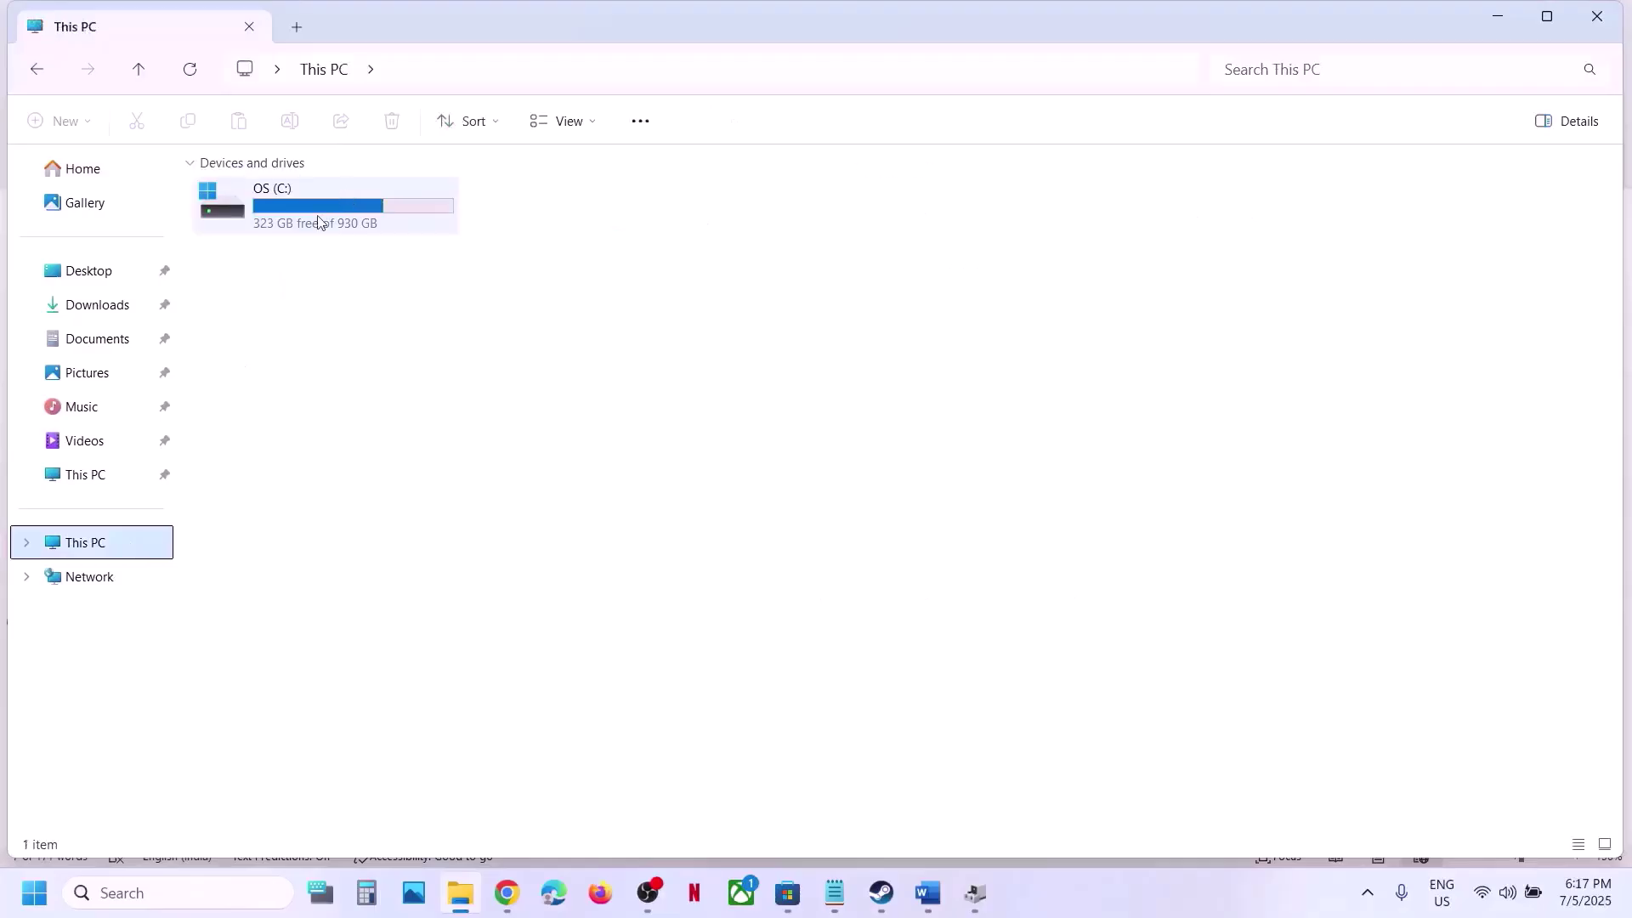
{"action": "double_click", "coordinate": [319, 222]}
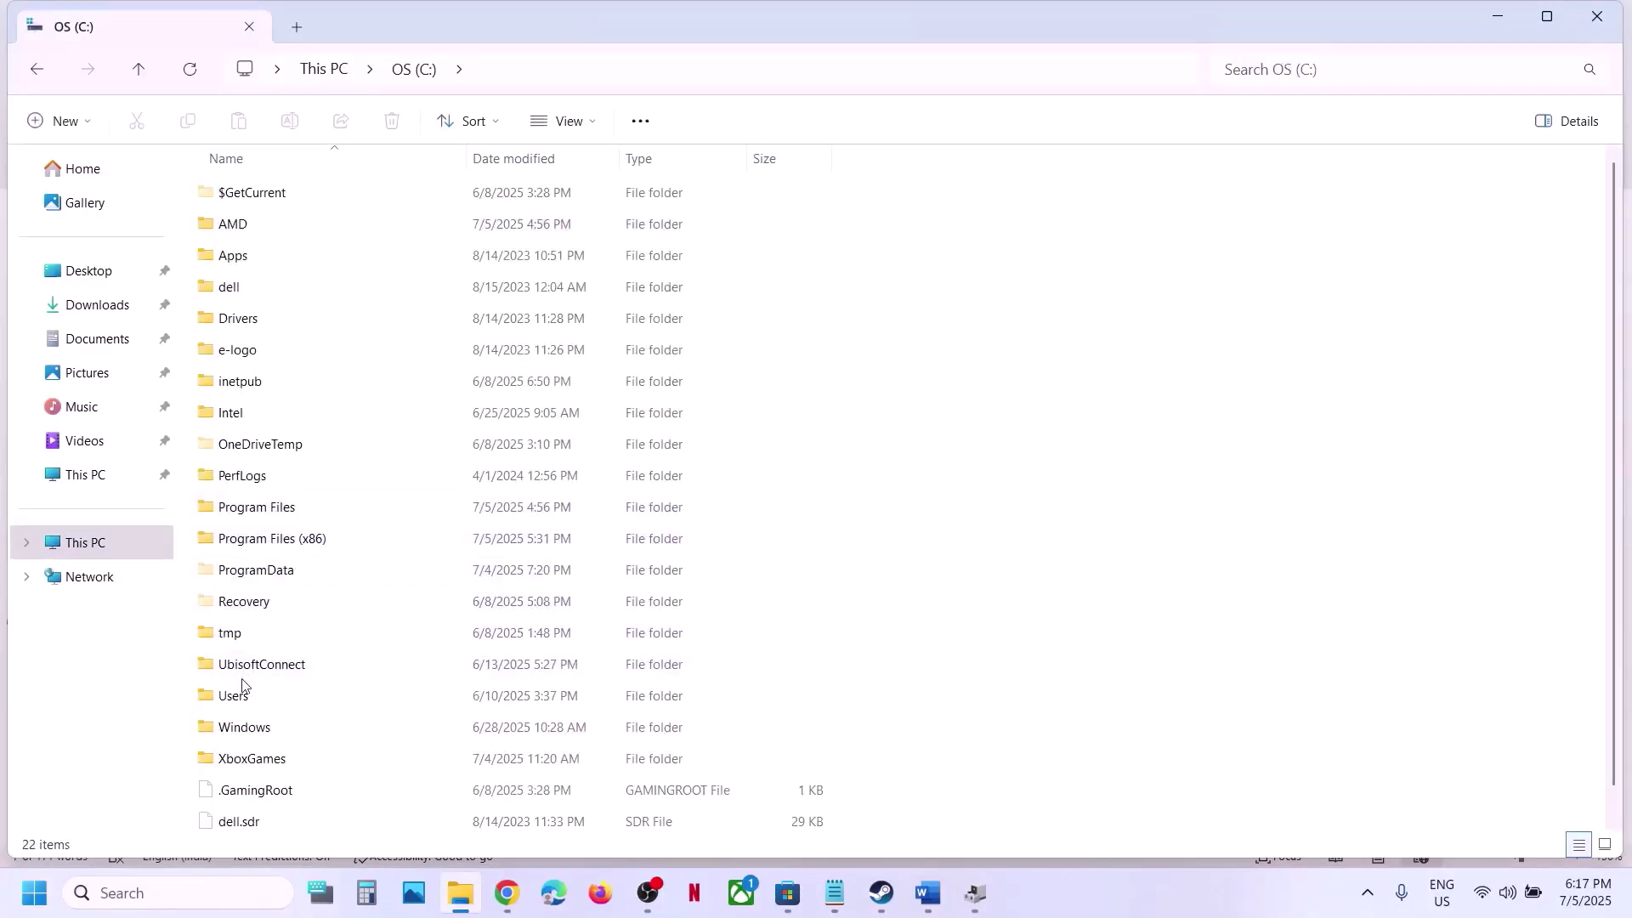
{"action": "double_click", "coordinate": [243, 693]}
{"action": "double_click", "coordinate": [297, 202]}
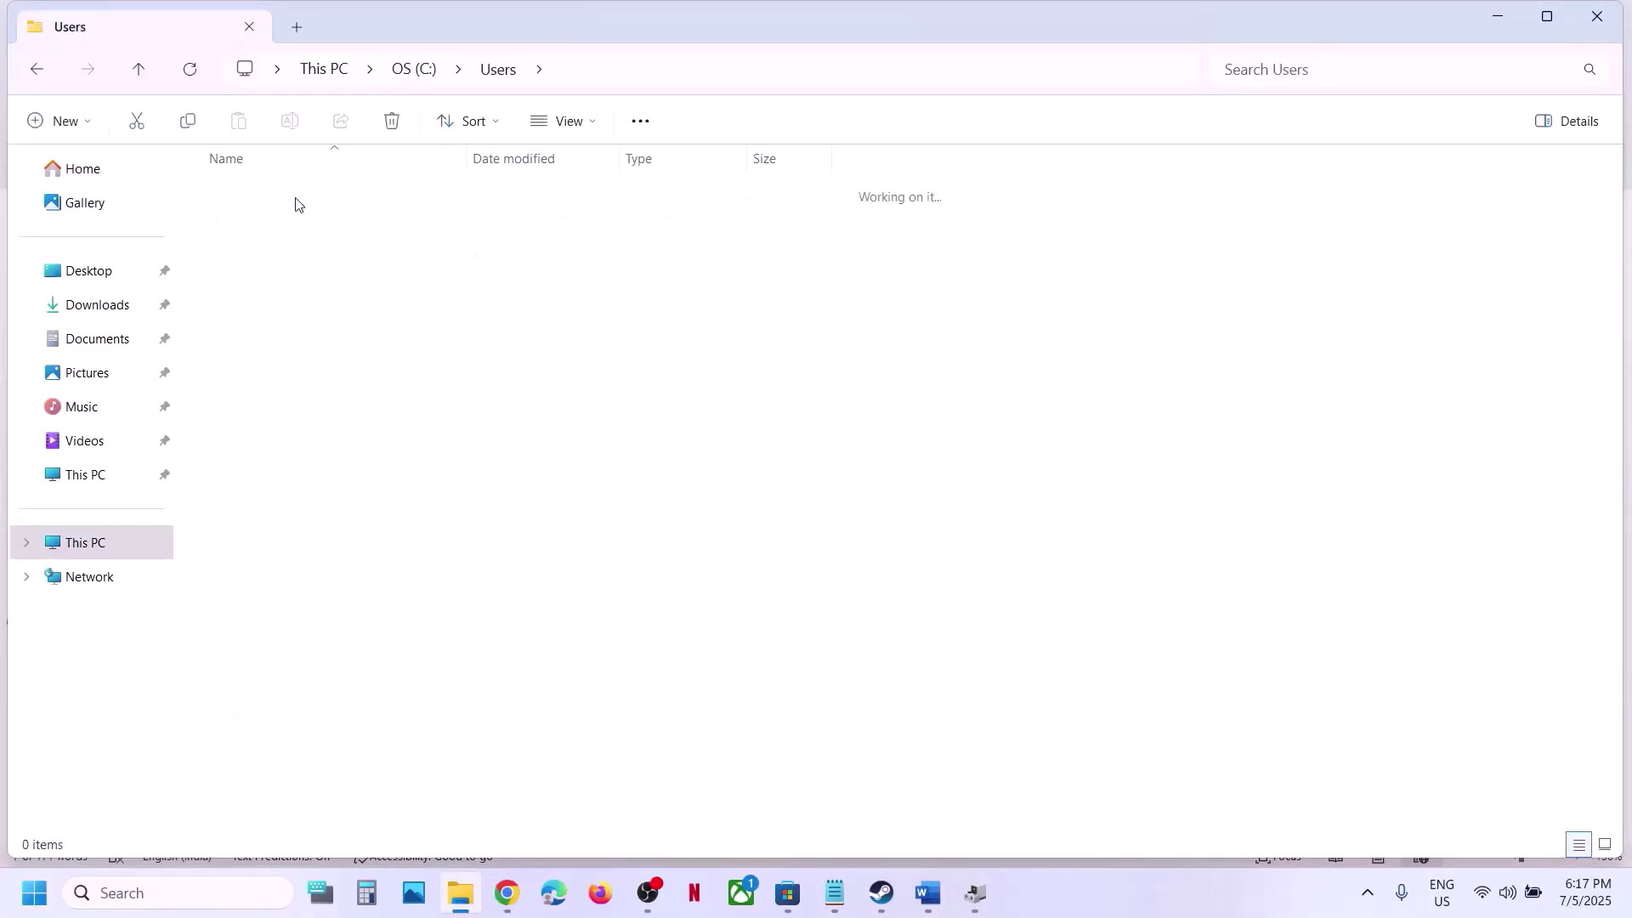
{"action": "left_click", "coordinate": [255, 260]}
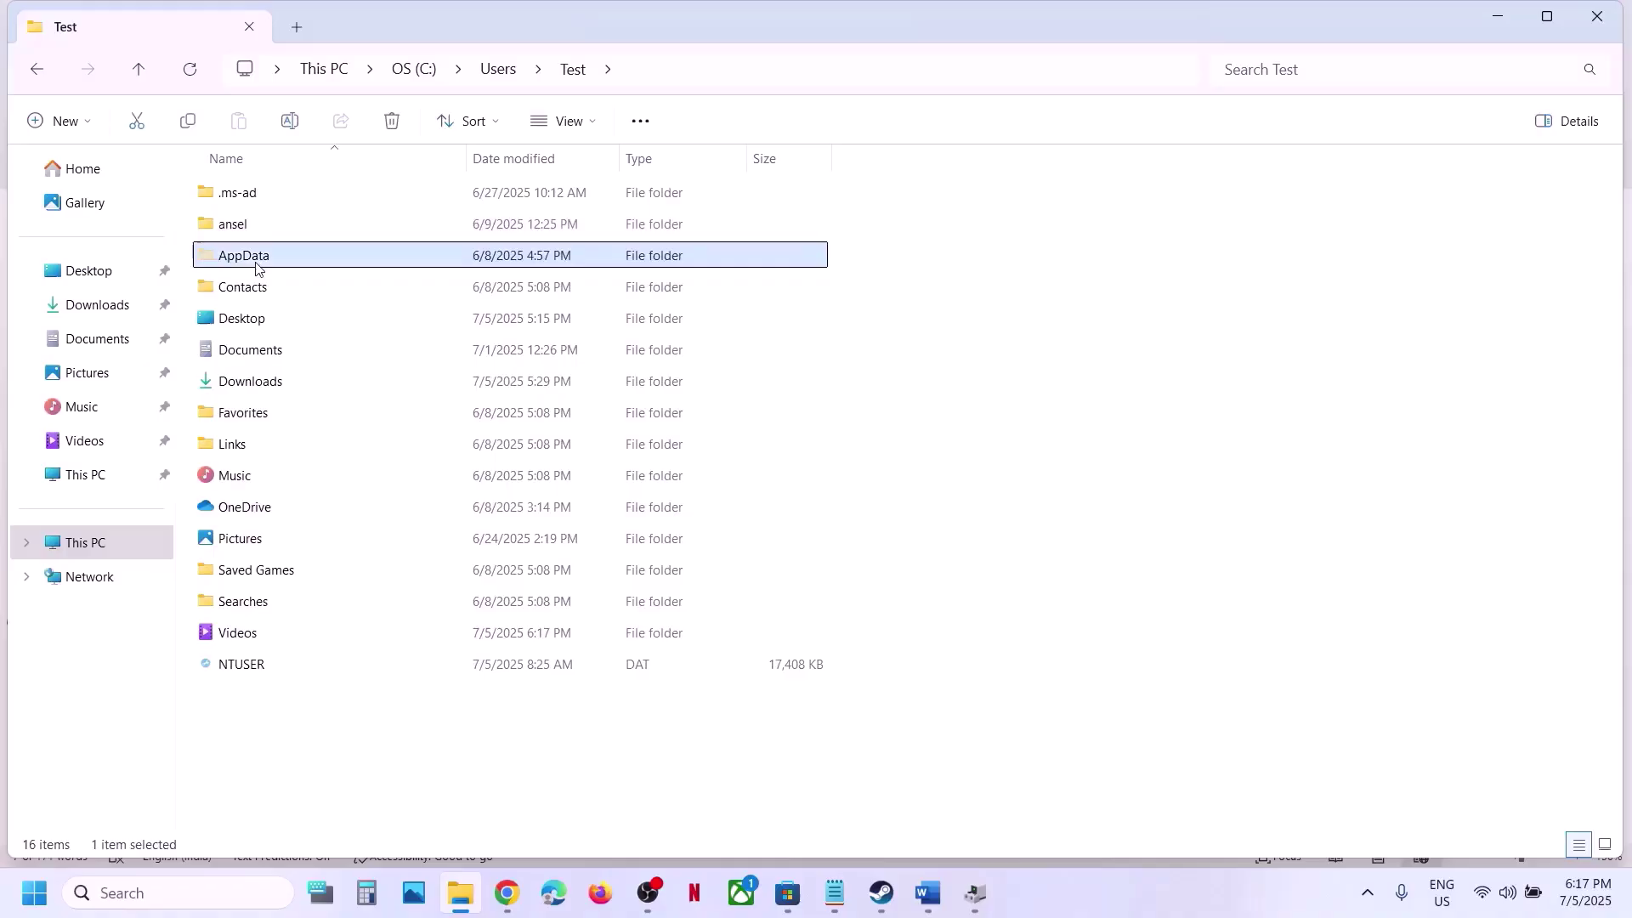
{"action": "left_click", "coordinate": [568, 121]}
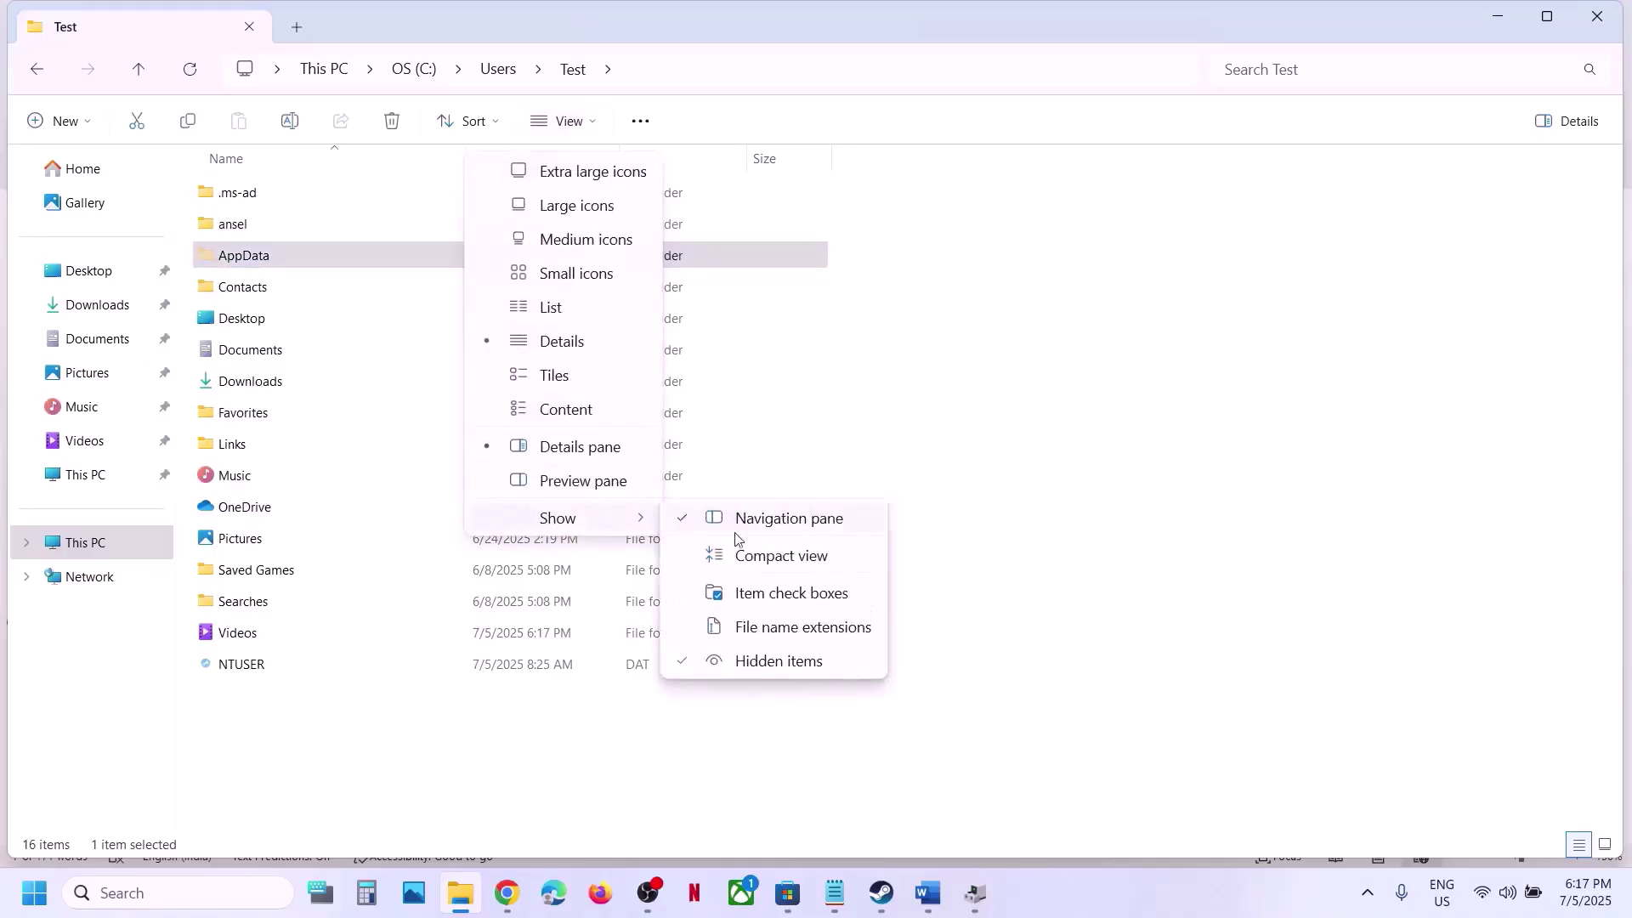
{"action": "double_click", "coordinate": [303, 263]}
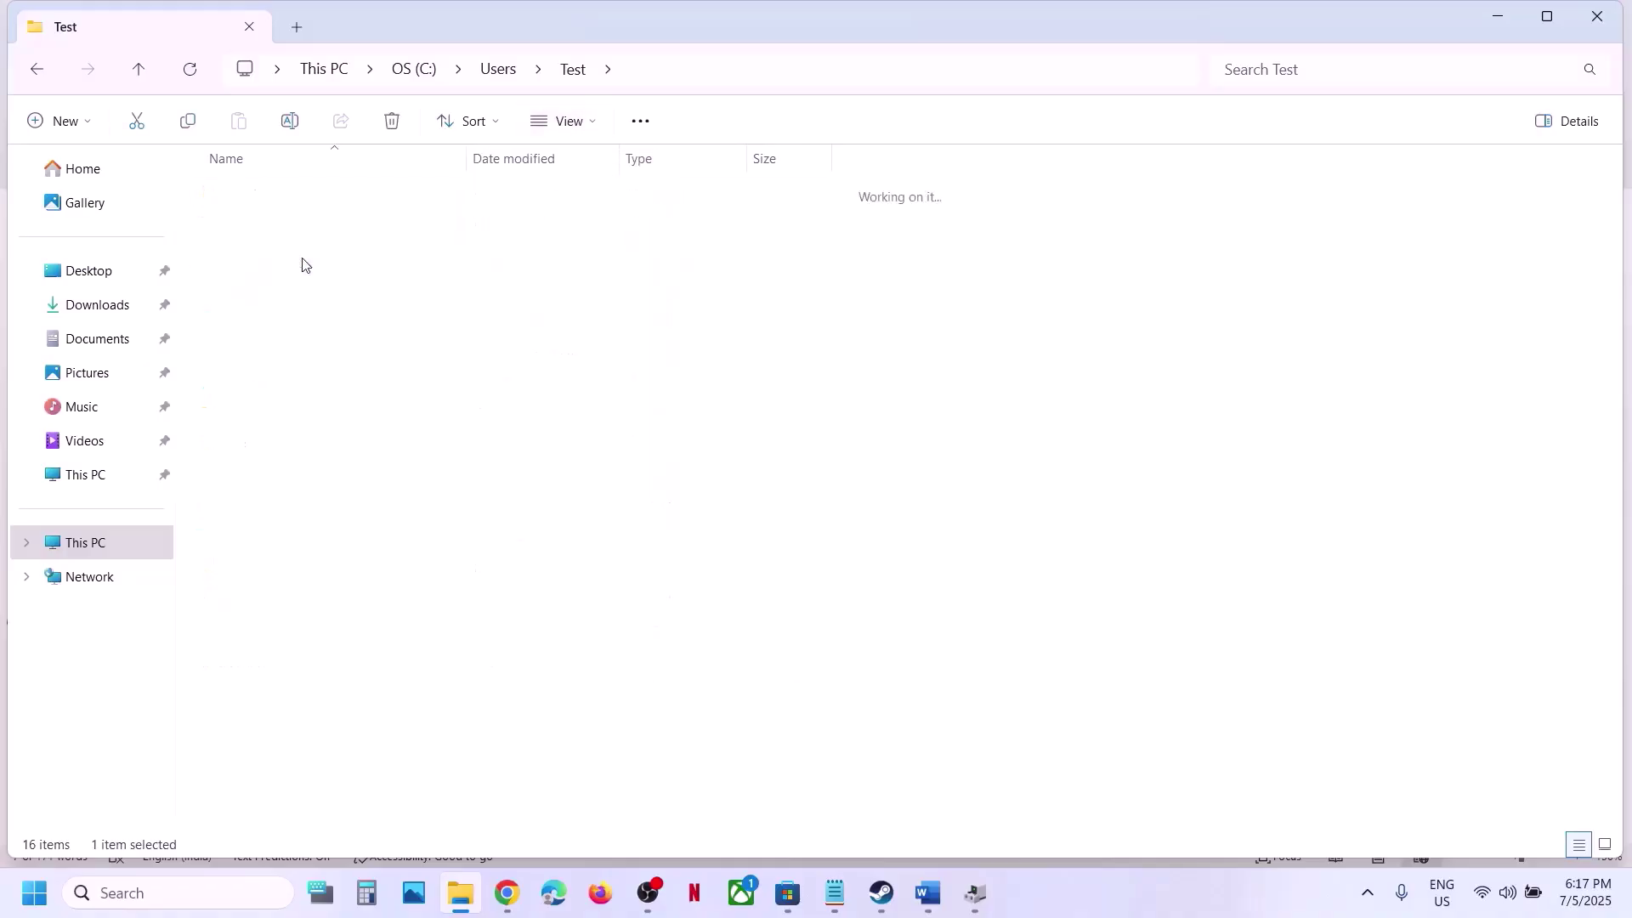
{"action": "double_click", "coordinate": [285, 230]}
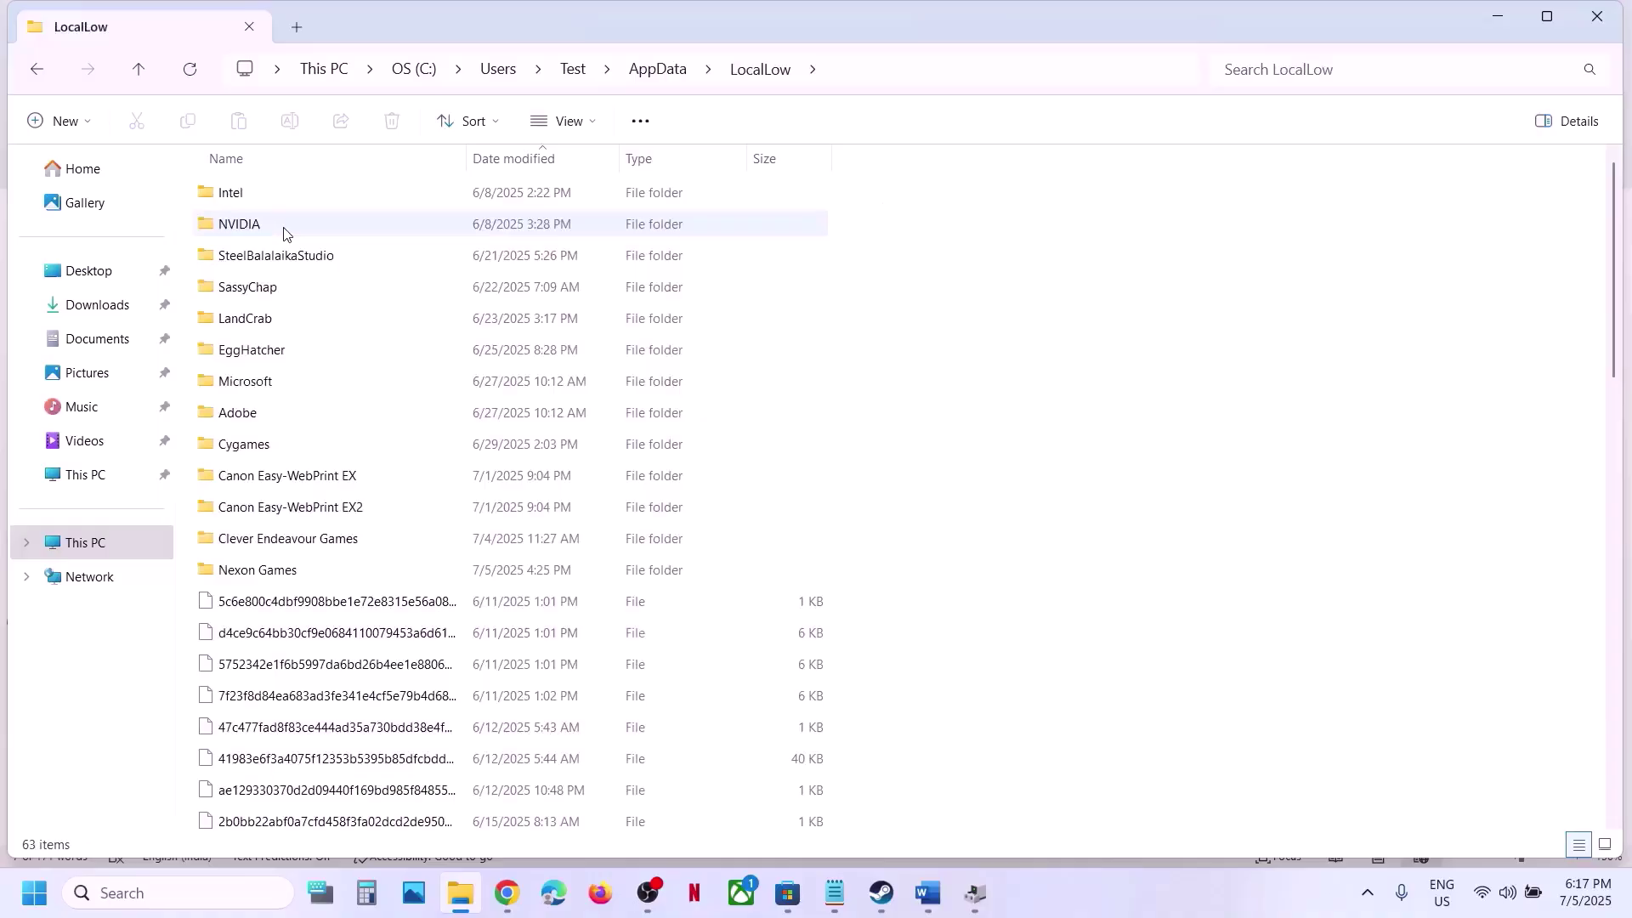
{"action": "left_click", "coordinate": [270, 575]}
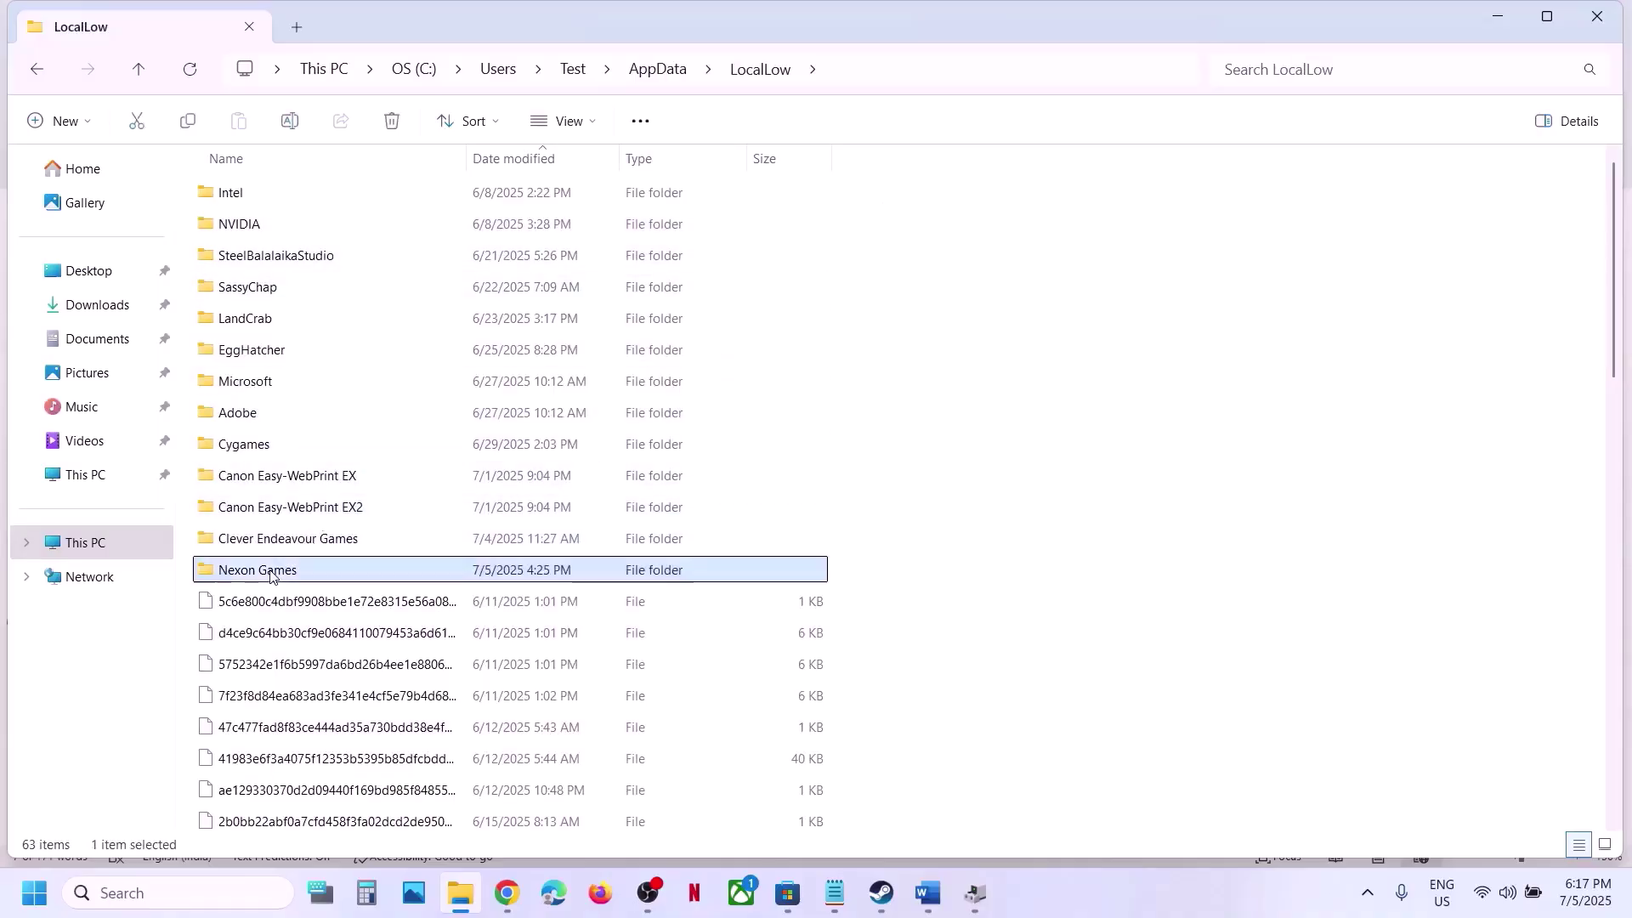
{"action": "double_click", "coordinate": [289, 575]}
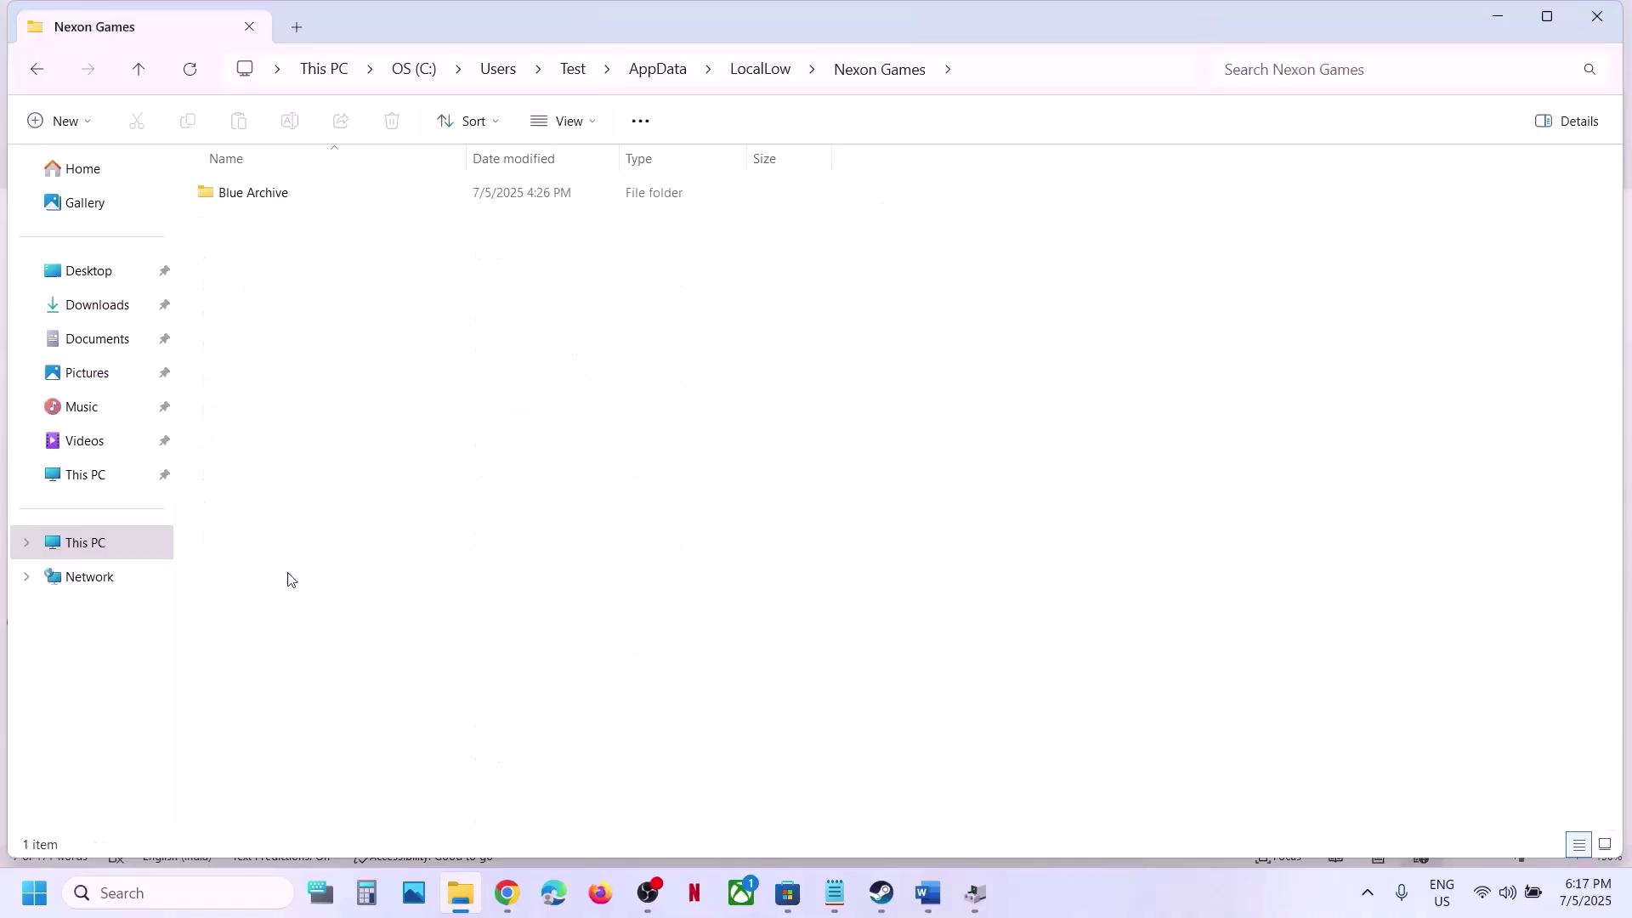
Step: Back up the Blue Archive folder by copying it to the desktop, then return to the Nexon Games folder
{"action": "left_click", "coordinate": [269, 195]}
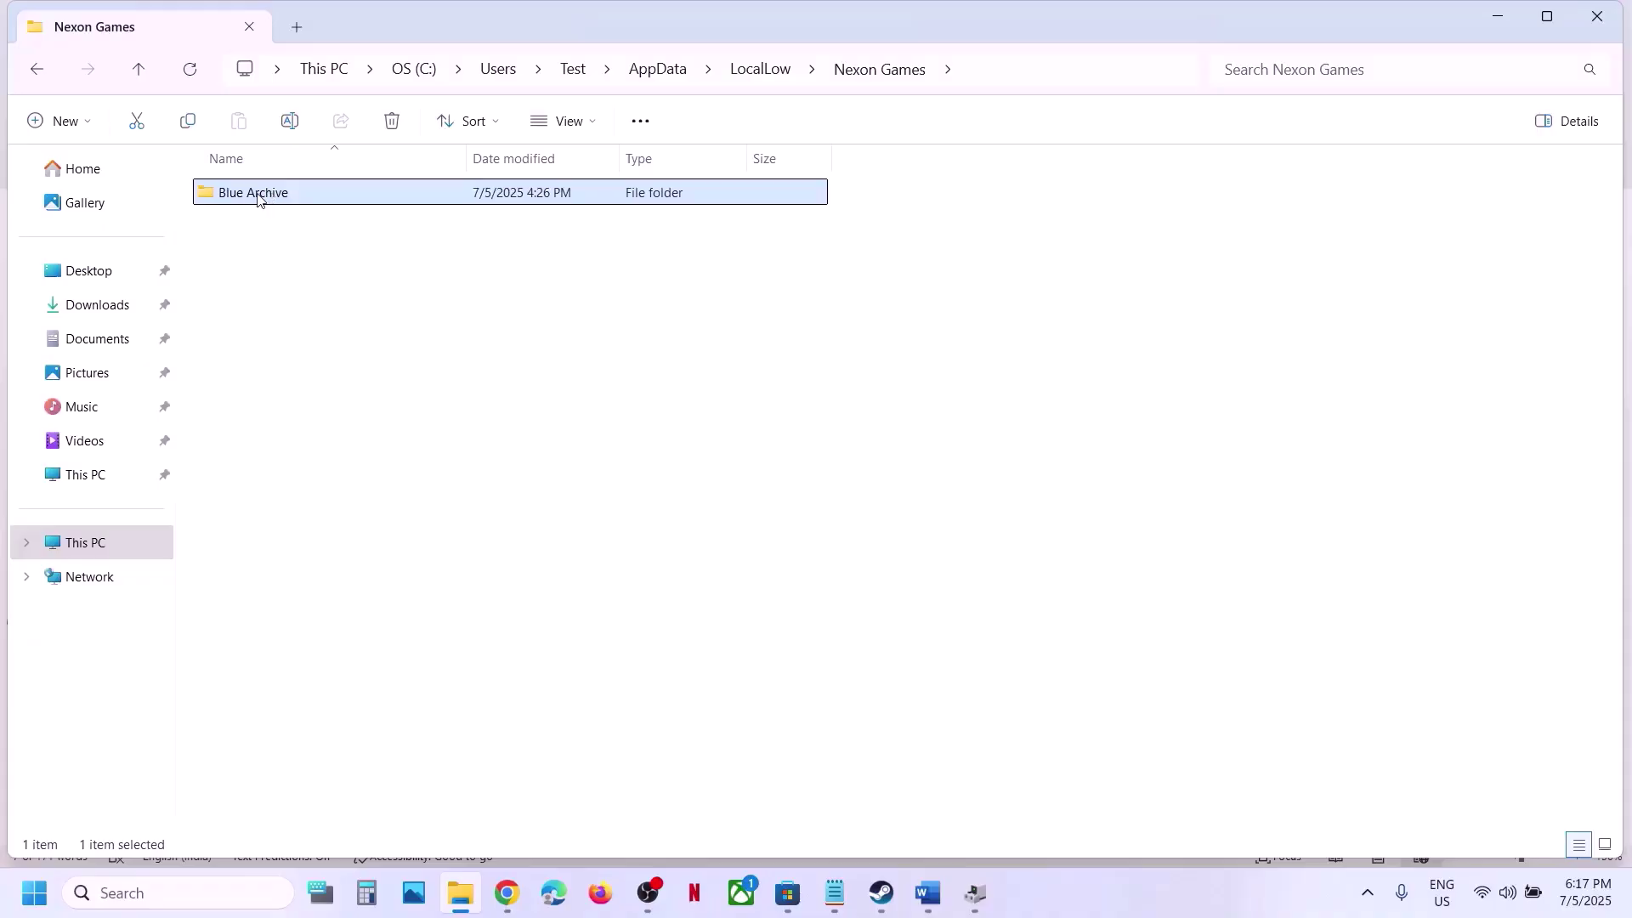
{"action": "right_click", "coordinate": [257, 199]}
{"action": "left_click", "coordinate": [366, 230]}
{"action": "key", "text": "super+d"}
{"action": "key", "text": "ctrl+v"}
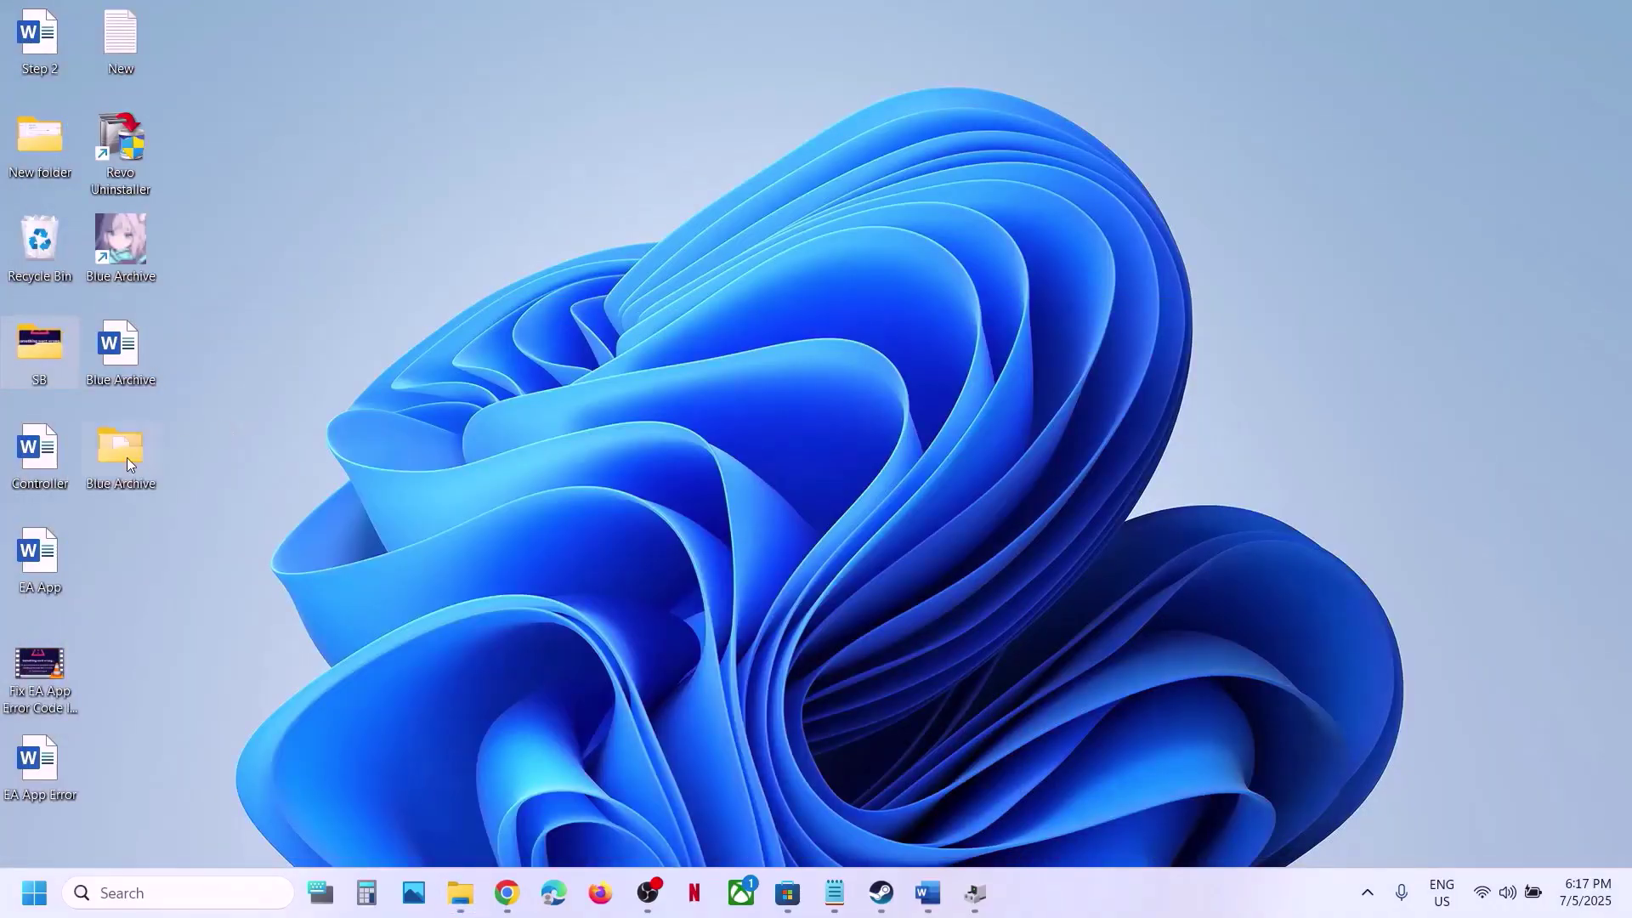
{"action": "left_click_drag", "start_coordinate": [125, 458], "coordinate": [778, 382]}
{"action": "key", "text": "super+d"}
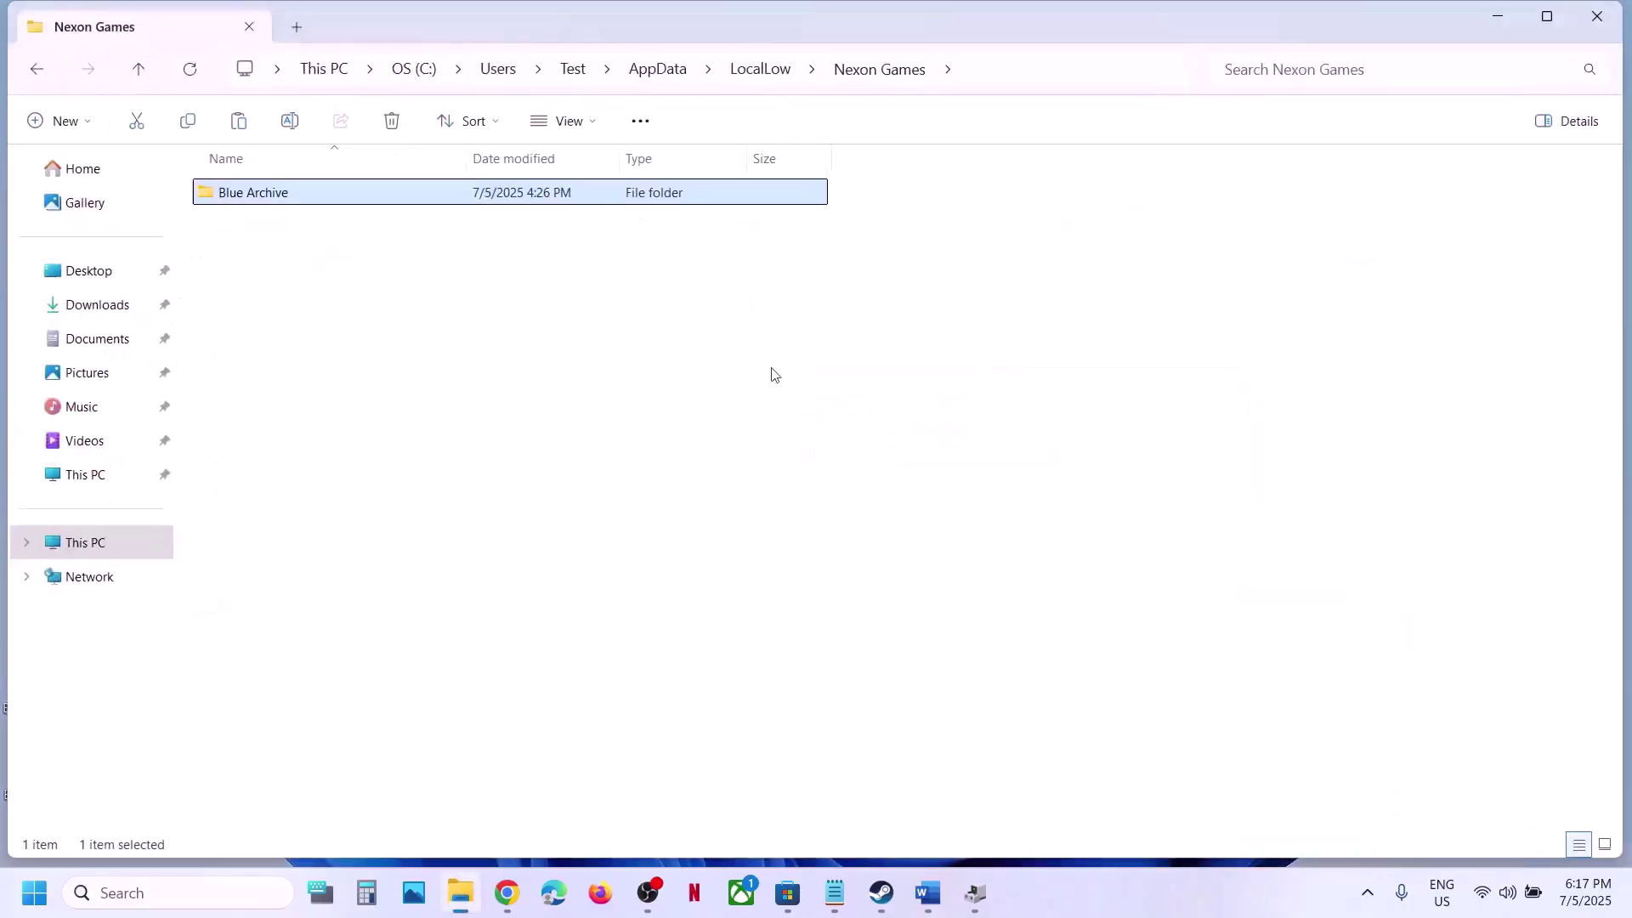
Step: Rename the Blue Archive folder in Nexon Games to Blue Archive.old
{"action": "right_click", "coordinate": [366, 196]}
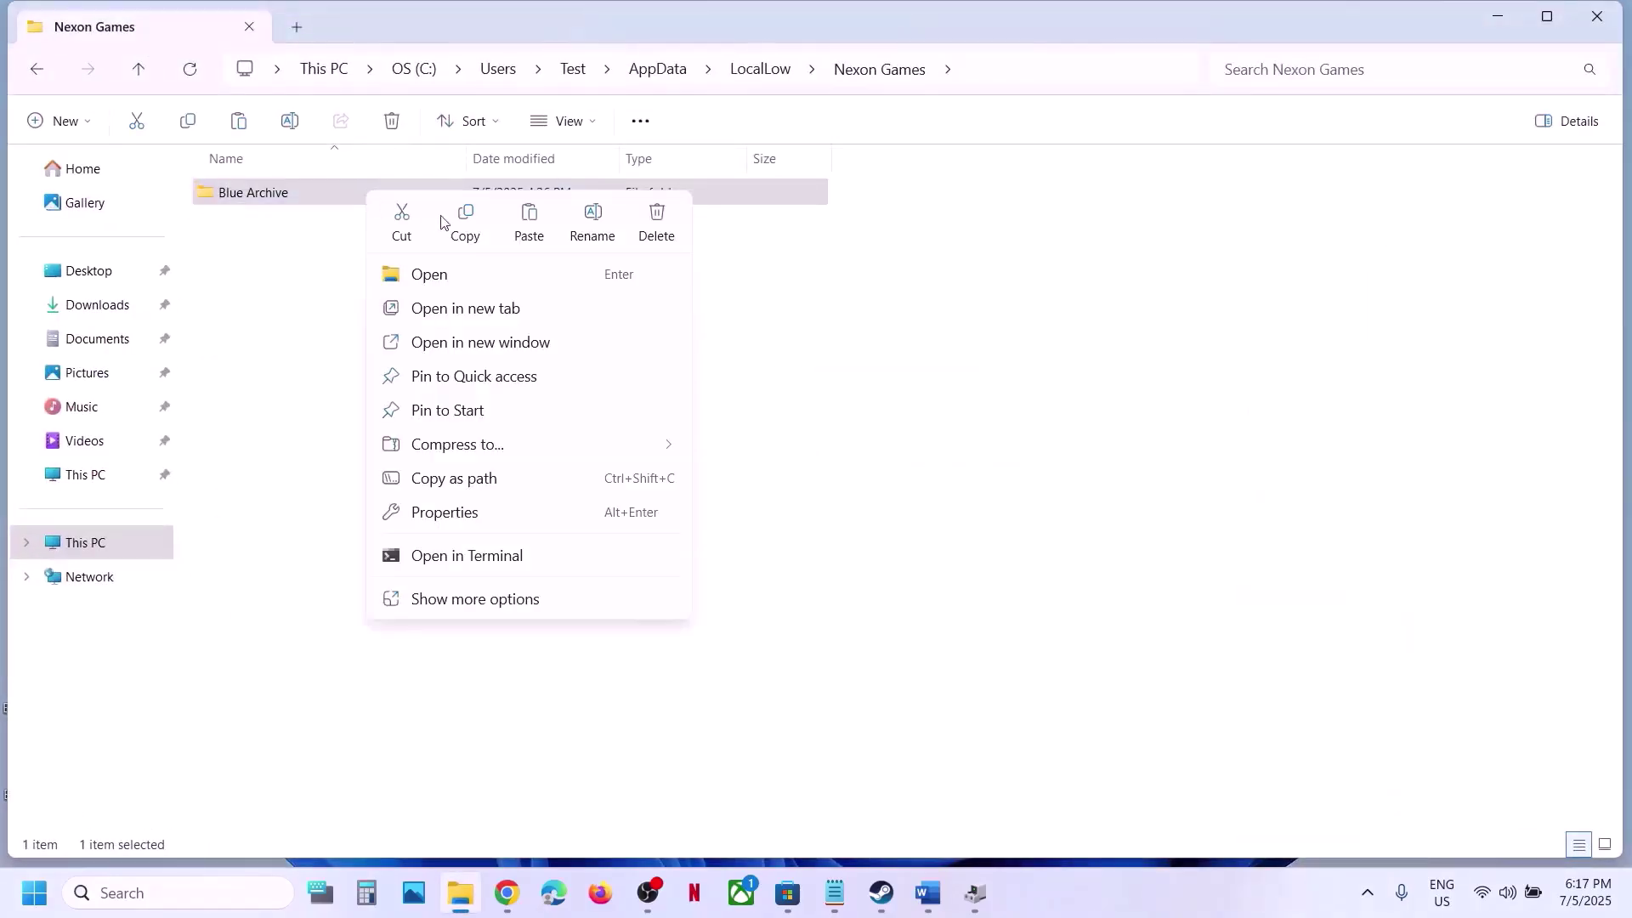
{"action": "left_click", "coordinate": [595, 217]}
{"action": "left_click", "coordinate": [299, 196]}
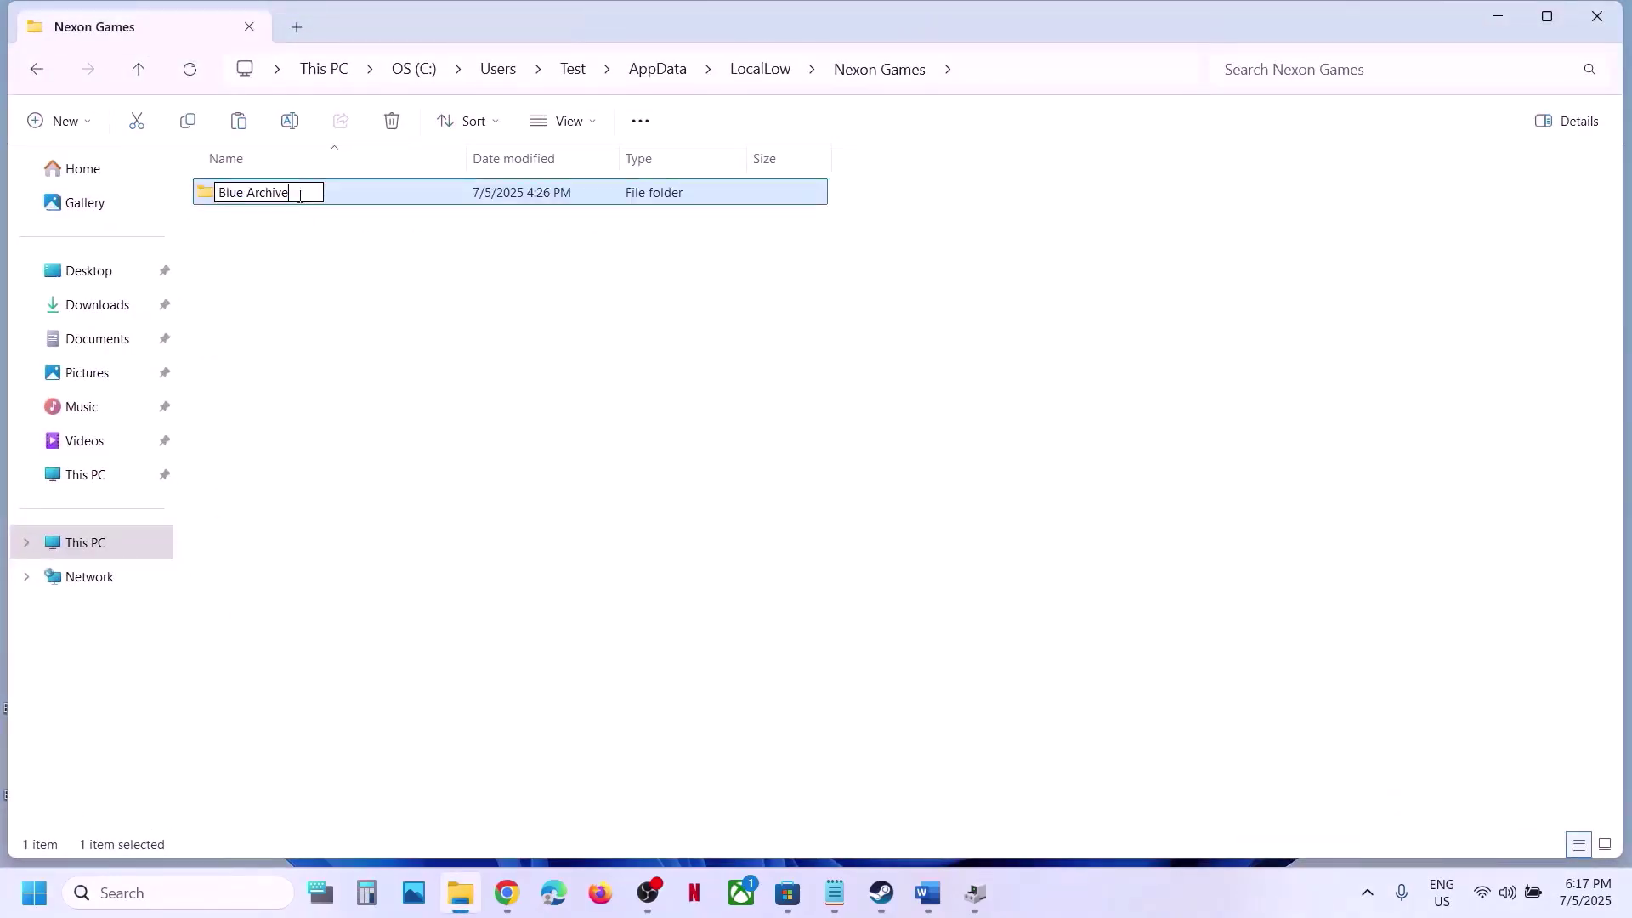
{"action": "type", "text": ".old"}
{"action": "left_click", "coordinate": [425, 328]}
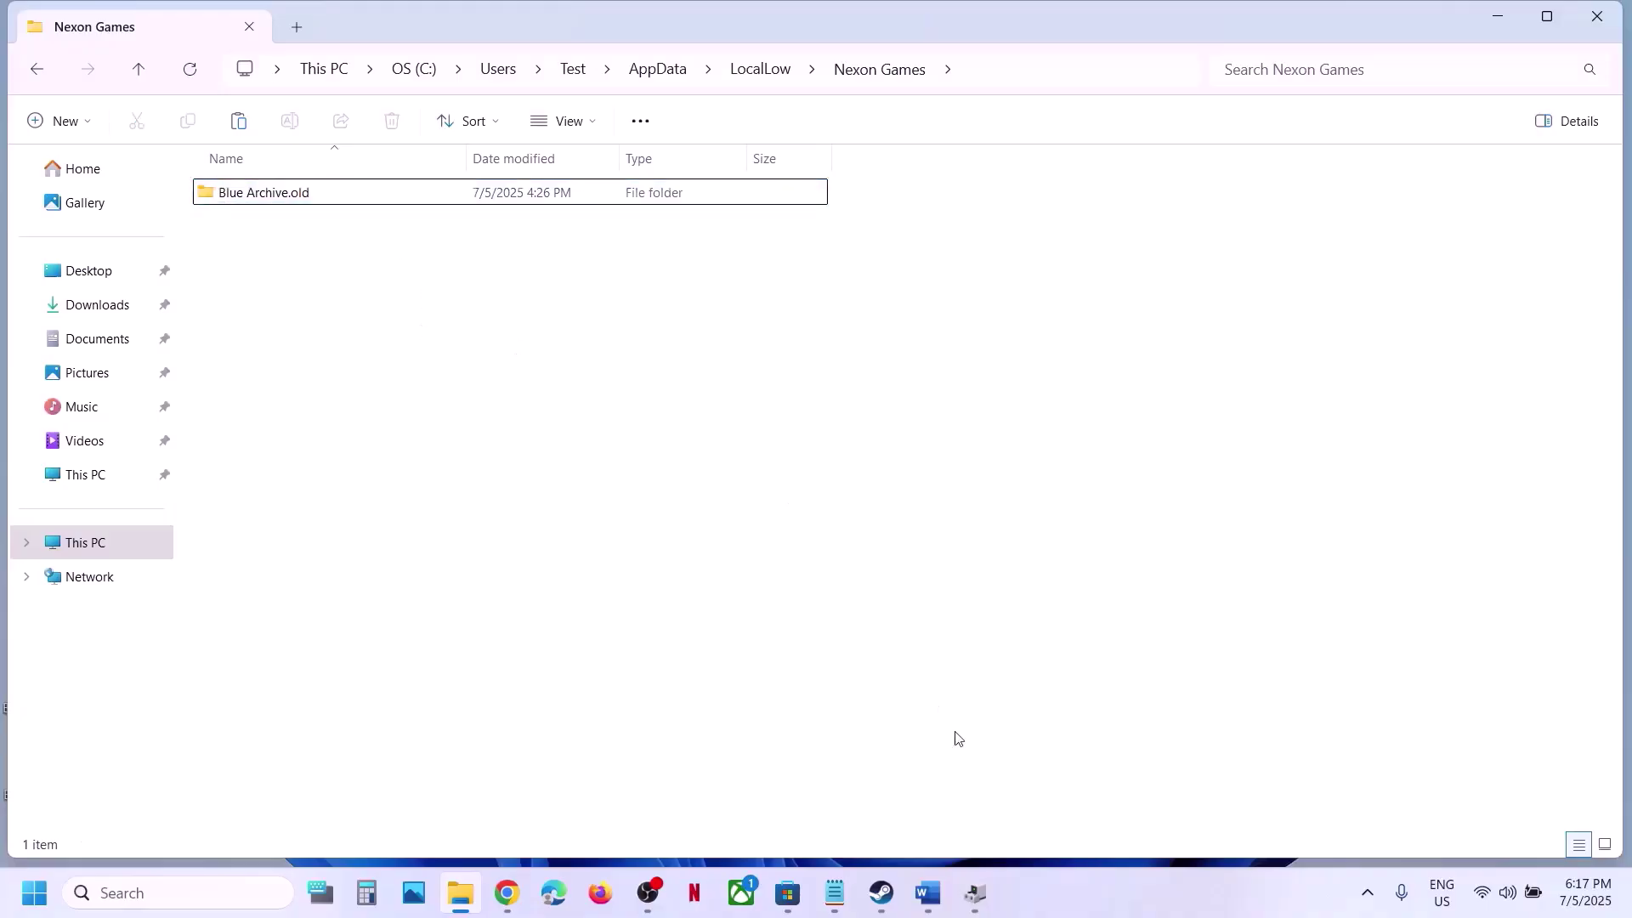
Step: View the Blue Archive page in Steam, then return to the Word notes and read Step 8 on launch options
{"action": "left_click", "coordinate": [882, 892]}
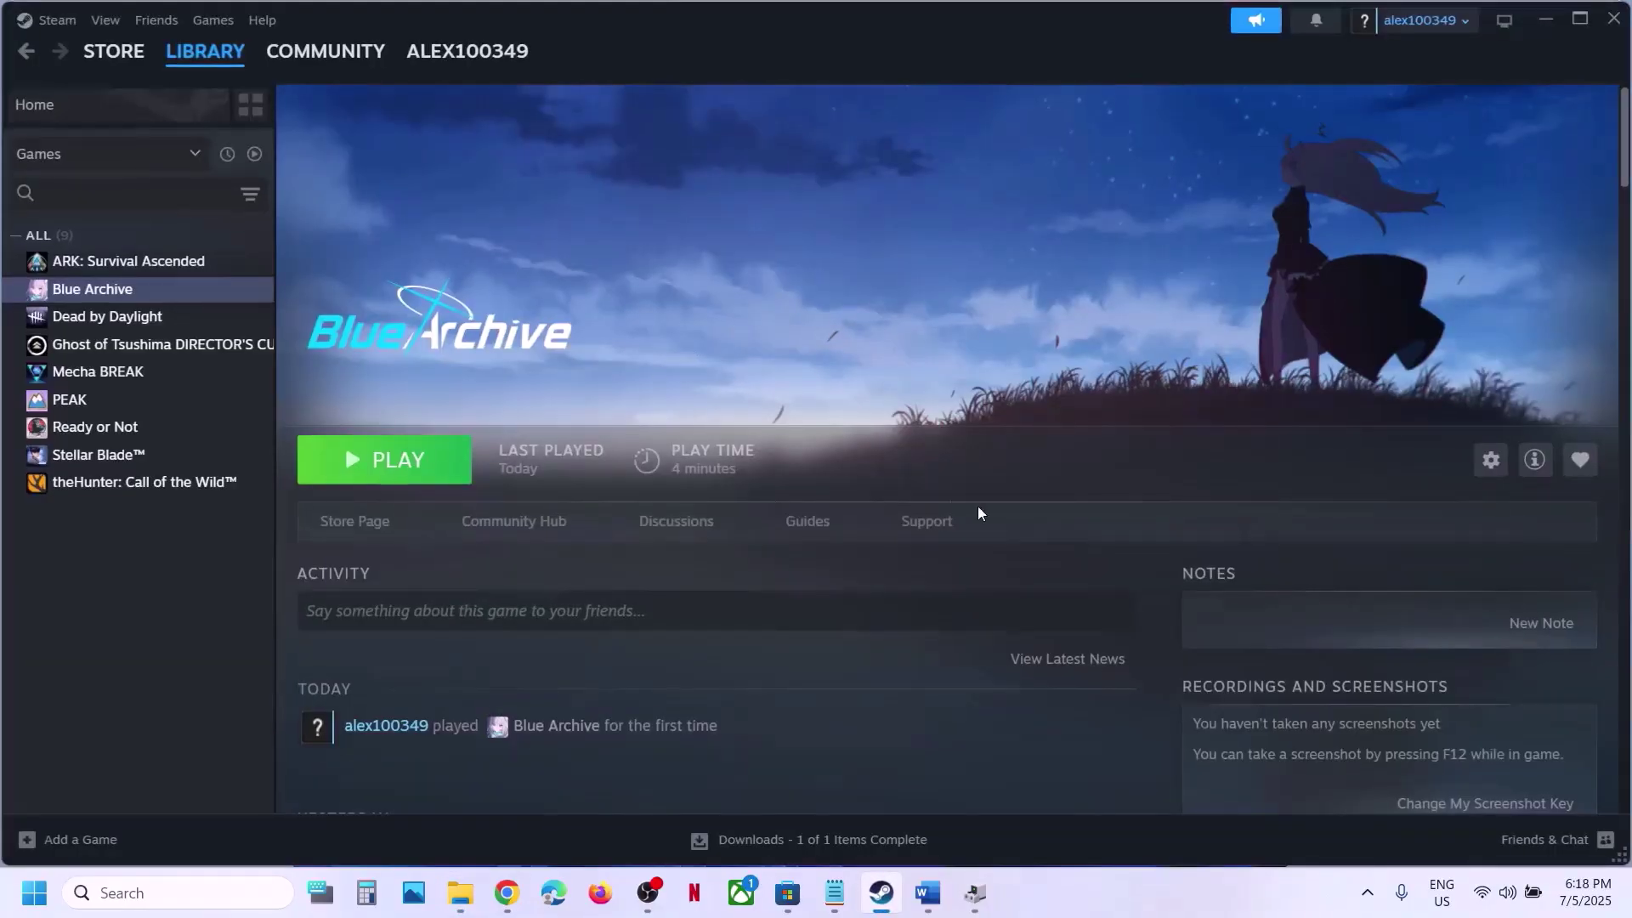
{"action": "left_click", "coordinate": [931, 894]}
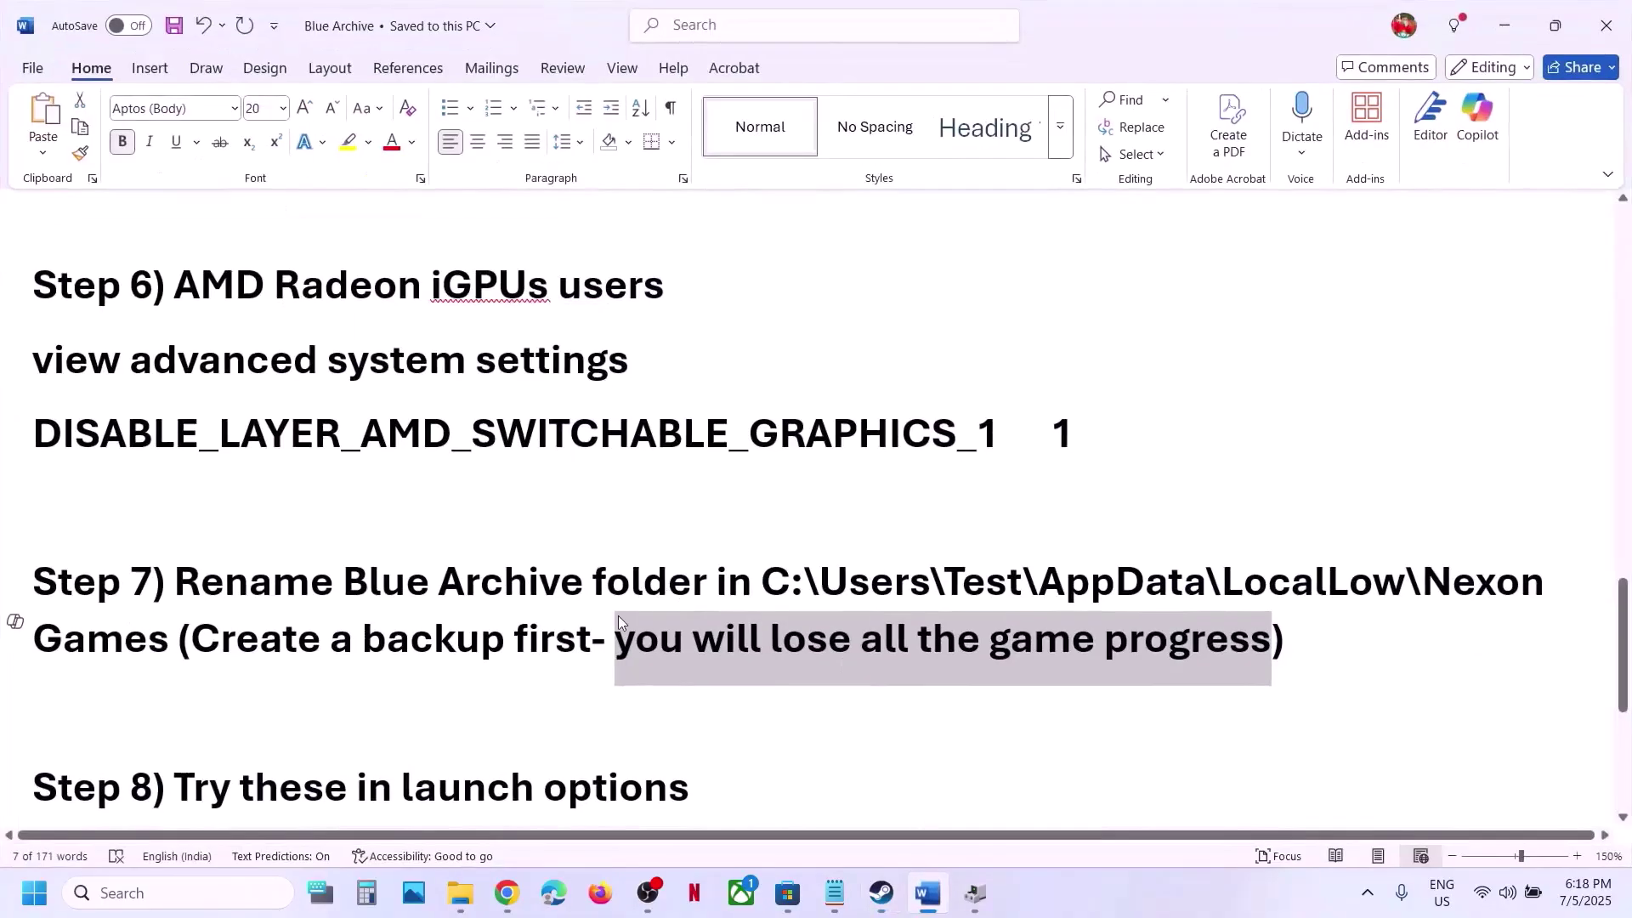
{"action": "scroll", "coordinate": [619, 616], "scroll_direction": "down", "scroll_amount": 2}
{"action": "scroll", "coordinate": [618, 615], "scroll_direction": "down", "scroll_amount": 1}
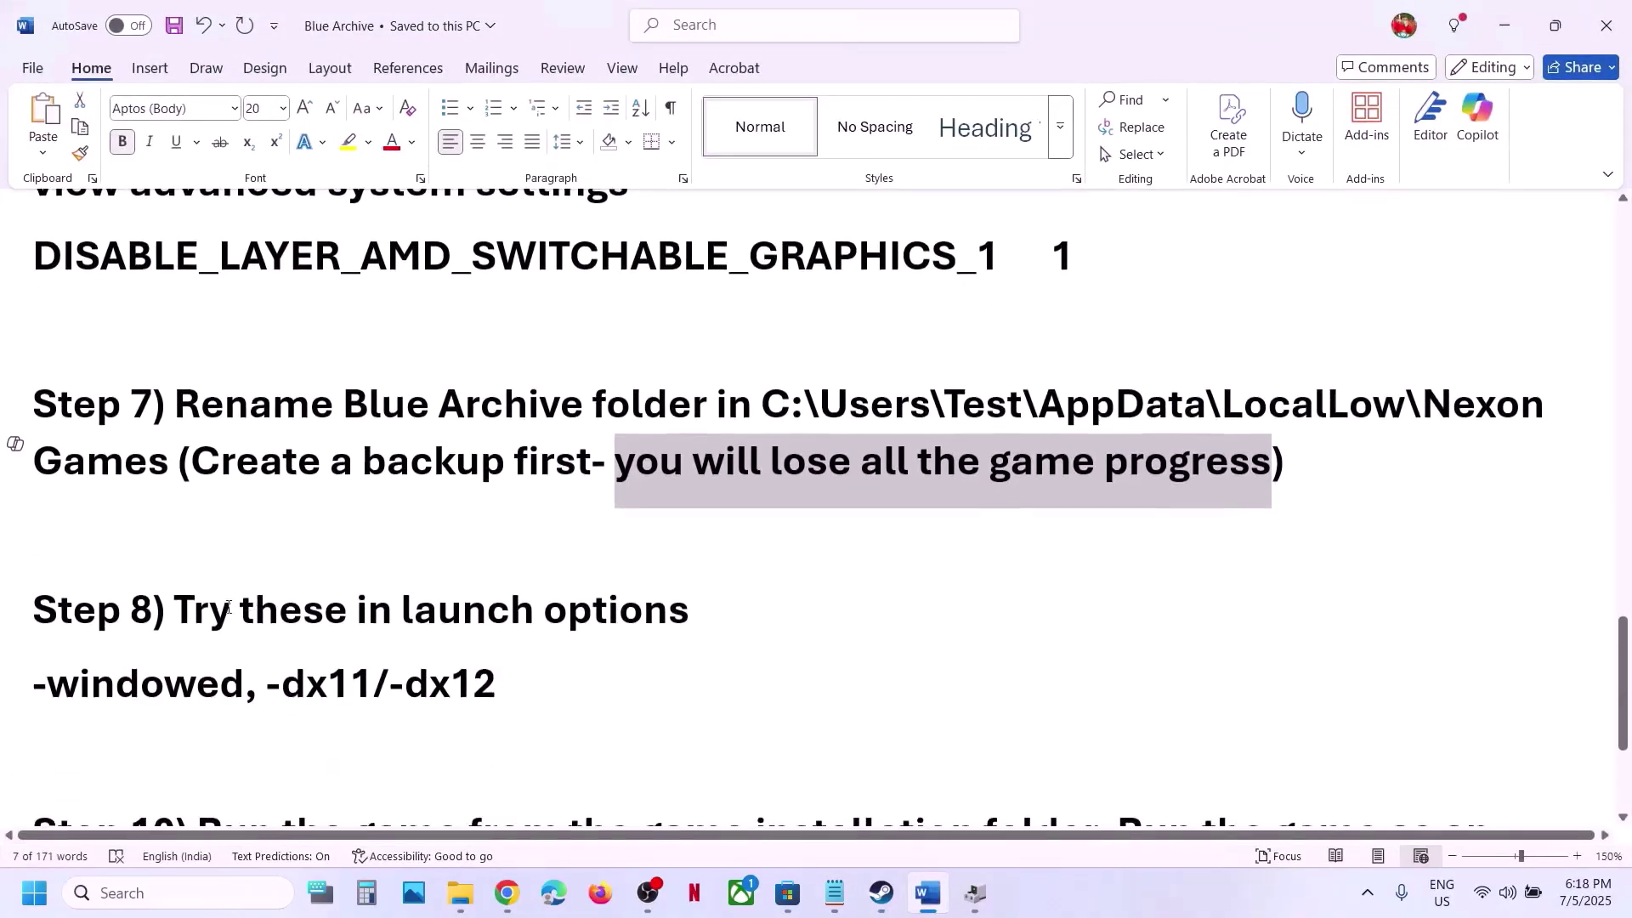
{"action": "left_click_drag", "start_coordinate": [175, 609], "coordinate": [808, 594]}
Step: Switch to Steam, open the properties of Blue Archive and set its launch options to -dx12
{"action": "left_click", "coordinate": [884, 894]}
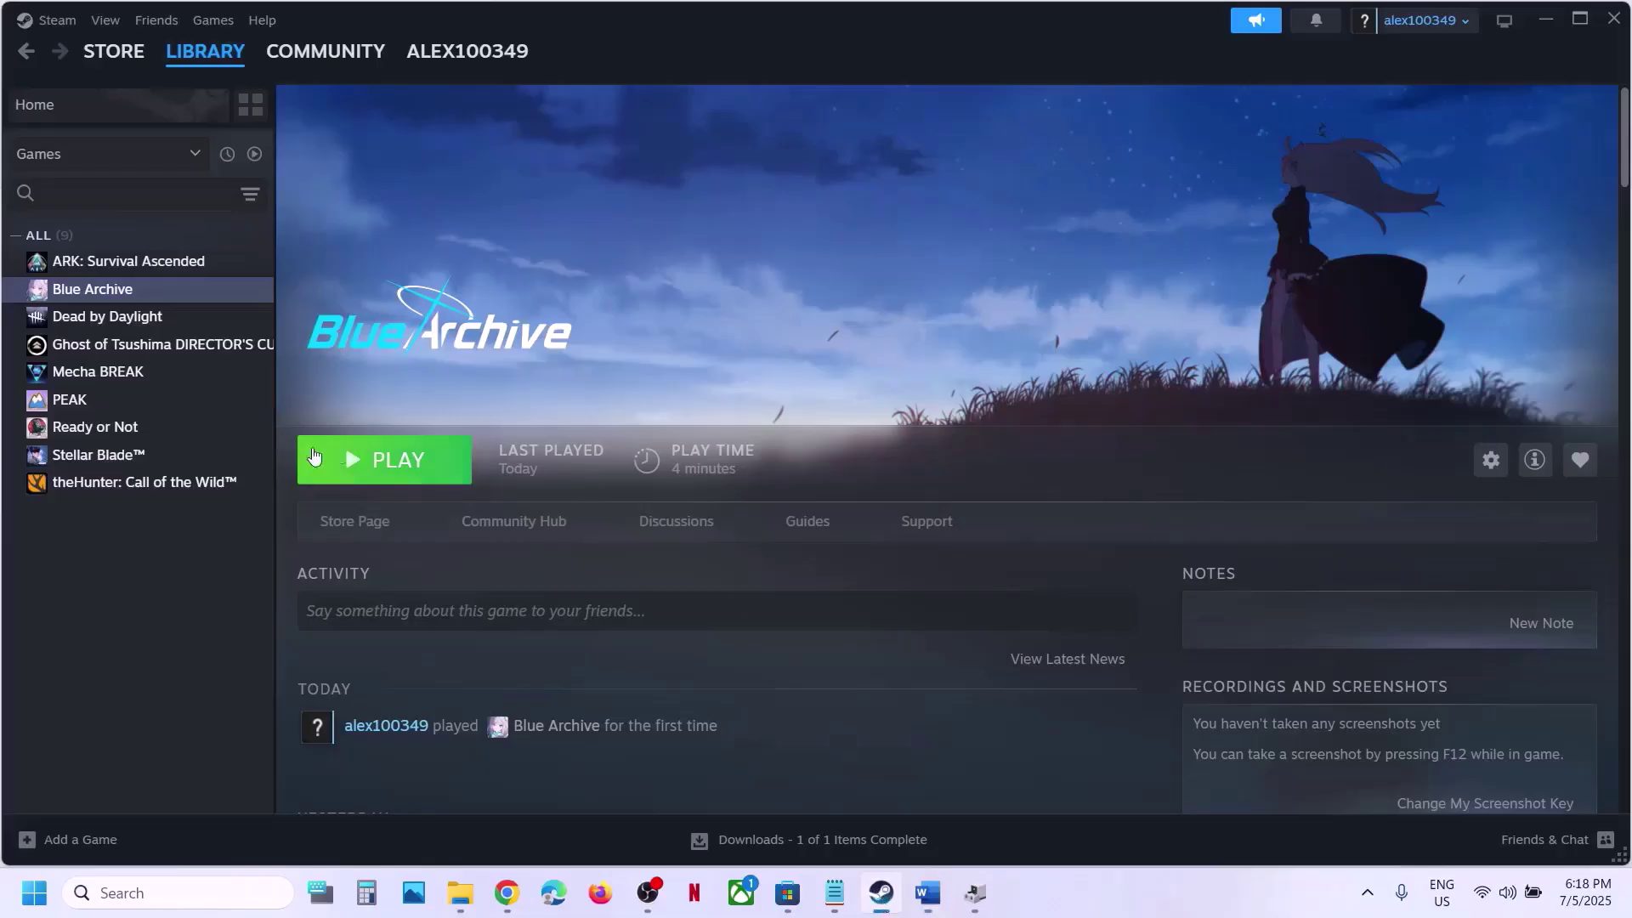
{"action": "right_click", "coordinate": [162, 301]}
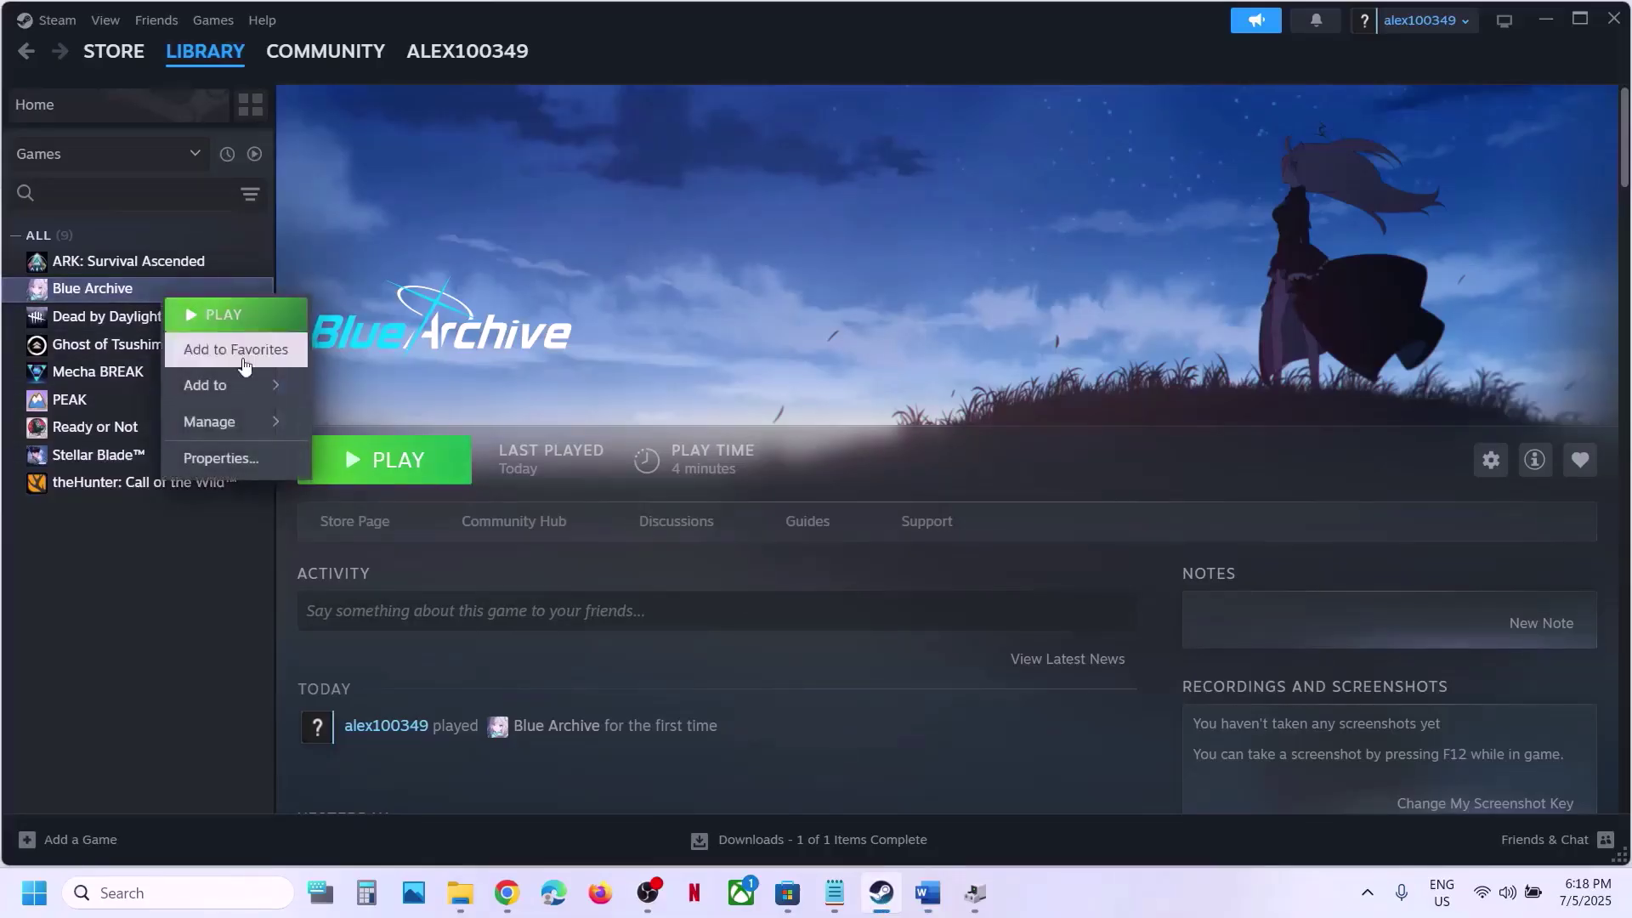
{"action": "left_click", "coordinate": [218, 455]}
{"action": "left_click", "coordinate": [660, 426]}
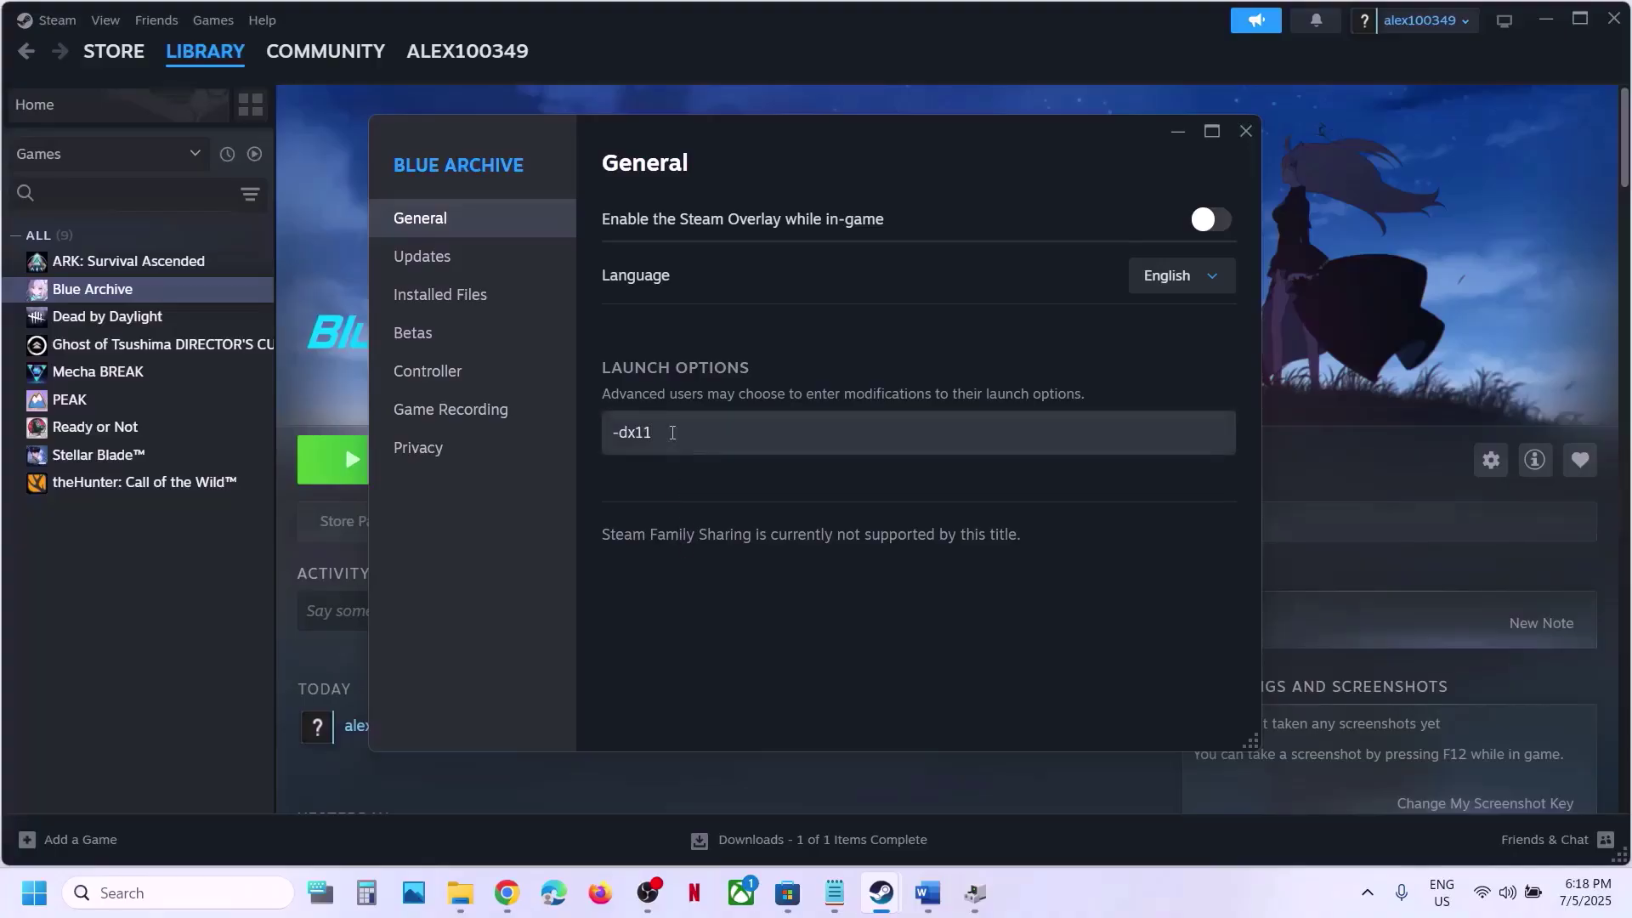
{"action": "left_click_drag", "start_coordinate": [669, 431], "coordinate": [590, 431]}
{"action": "type", "text": "-dx12"}
Step: Replace Blue Archive's launch options with -windowed
{"action": "left_click_drag", "start_coordinate": [698, 442], "coordinate": [595, 440]}
{"action": "type", "text": "-"}
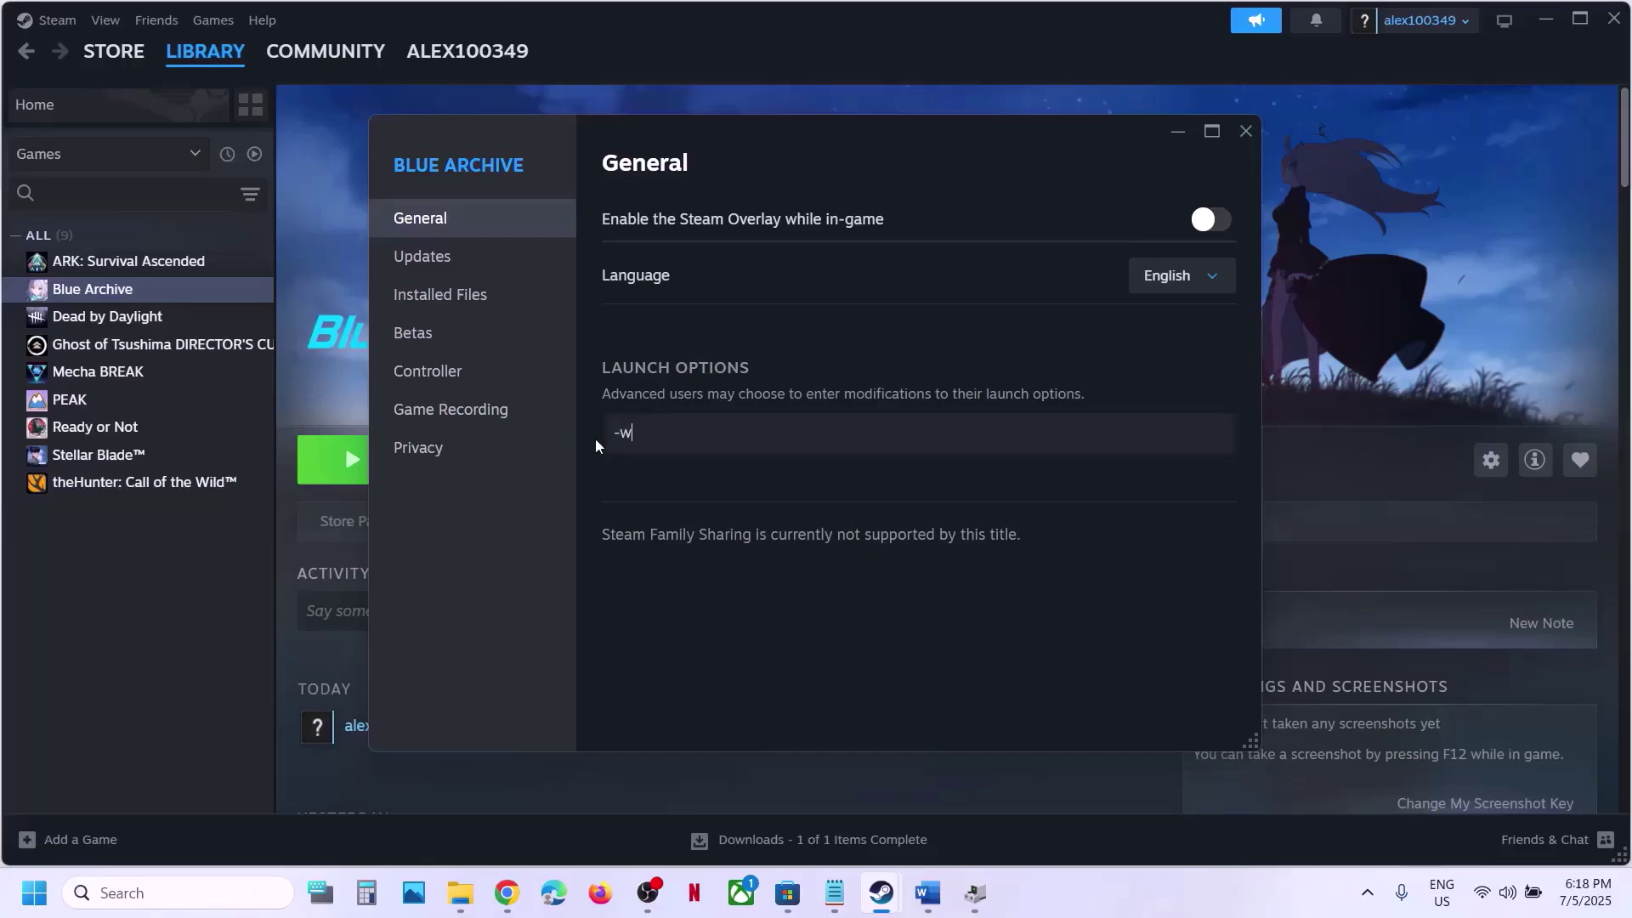
{"action": "type", "text": "windowed"}
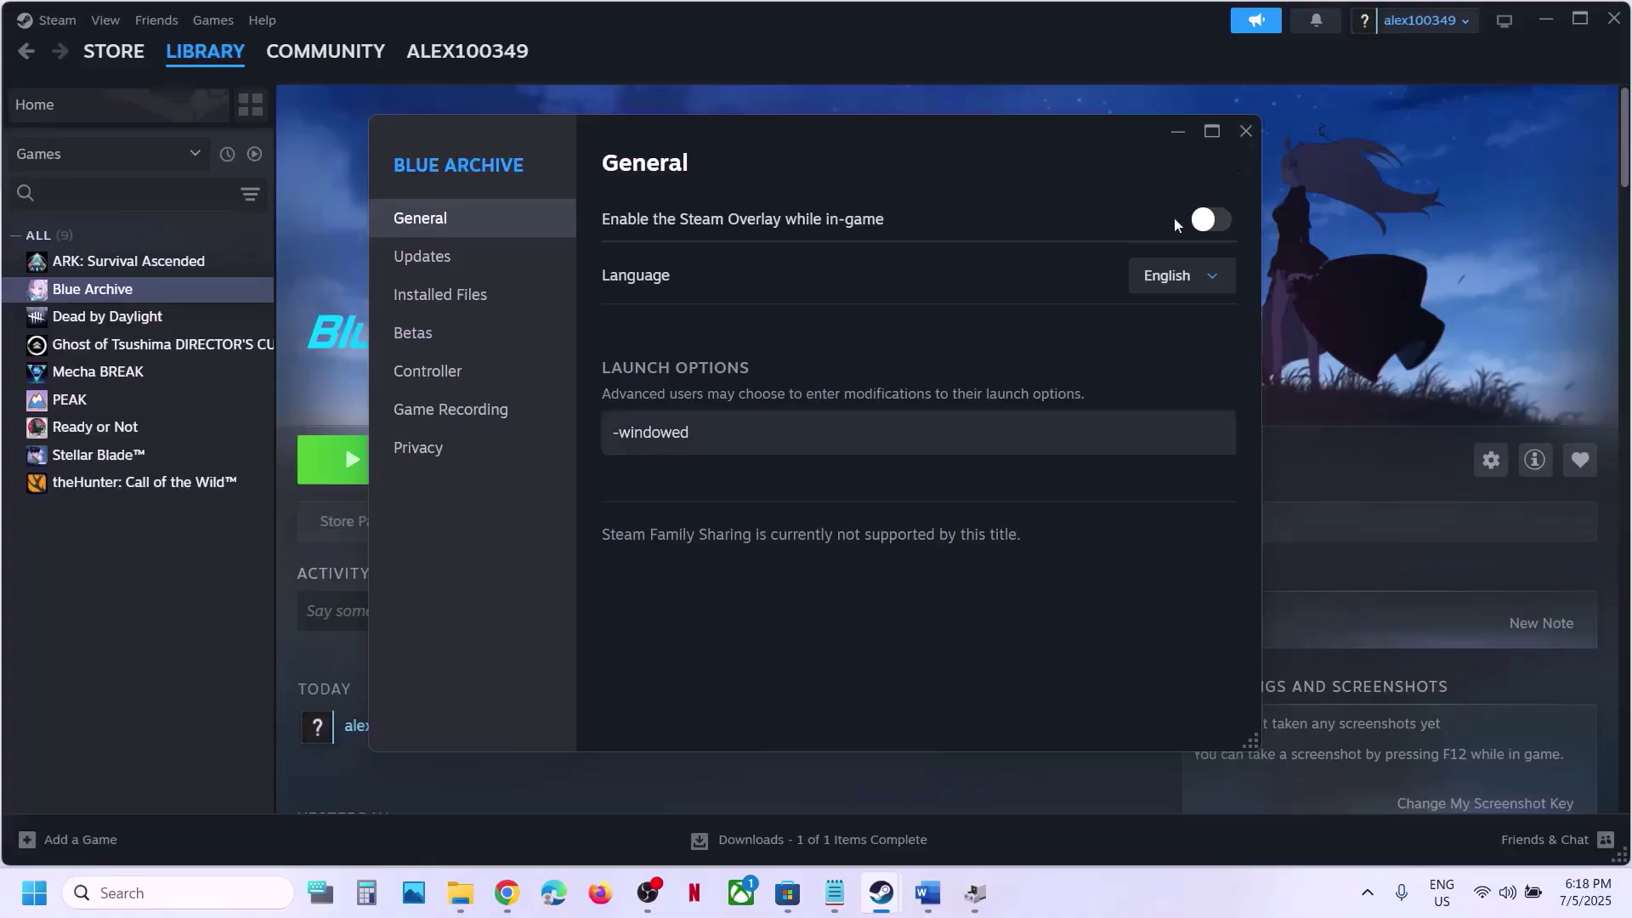
Step: Clear the launch options for Blue Archive and close its properties
{"action": "triple_click", "coordinate": [671, 433]}
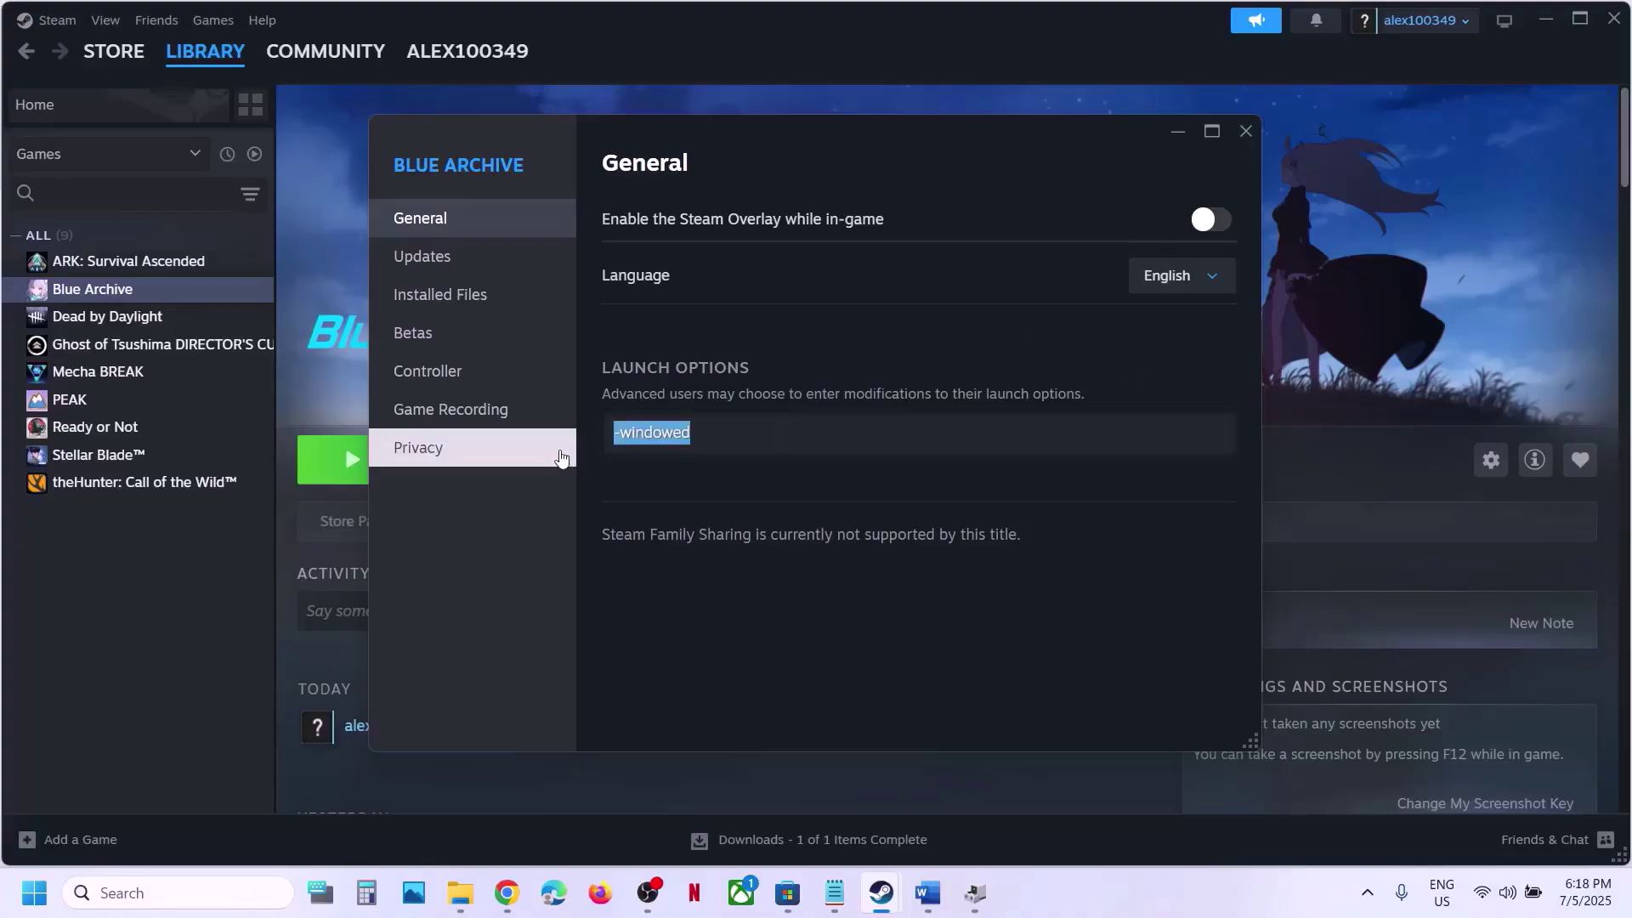
{"action": "key", "text": "BackSpace"}
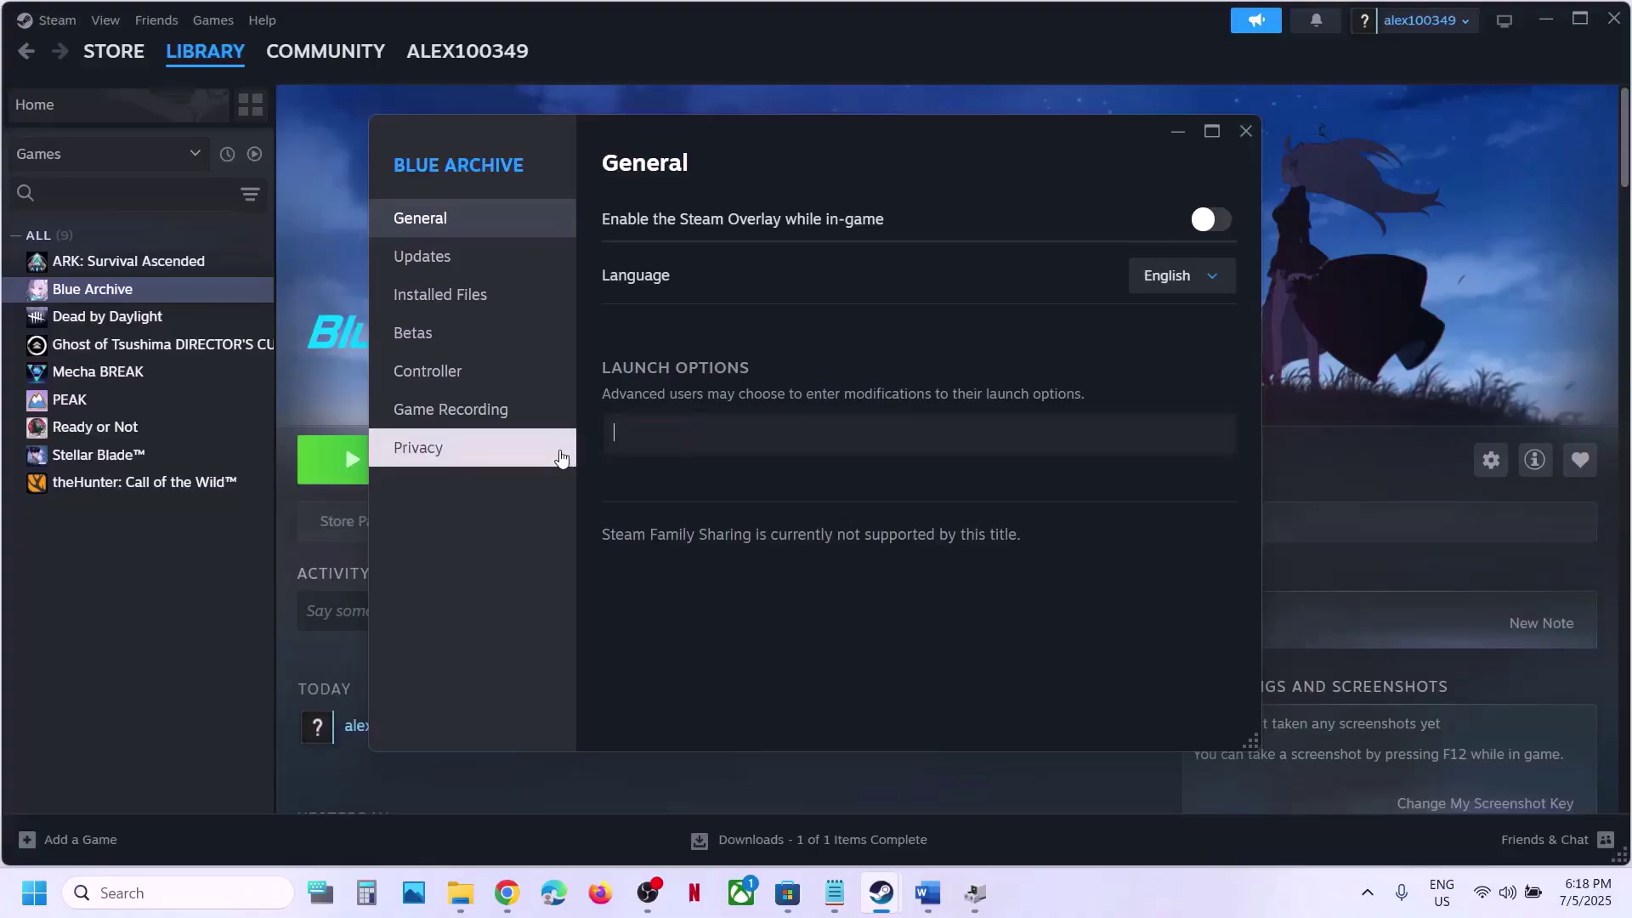
{"action": "left_click", "coordinate": [1238, 136]}
Step: Switch to the Word notes and read Step 10 on the installation folder, administrator rights and compatibility mode
{"action": "left_click", "coordinate": [928, 892]}
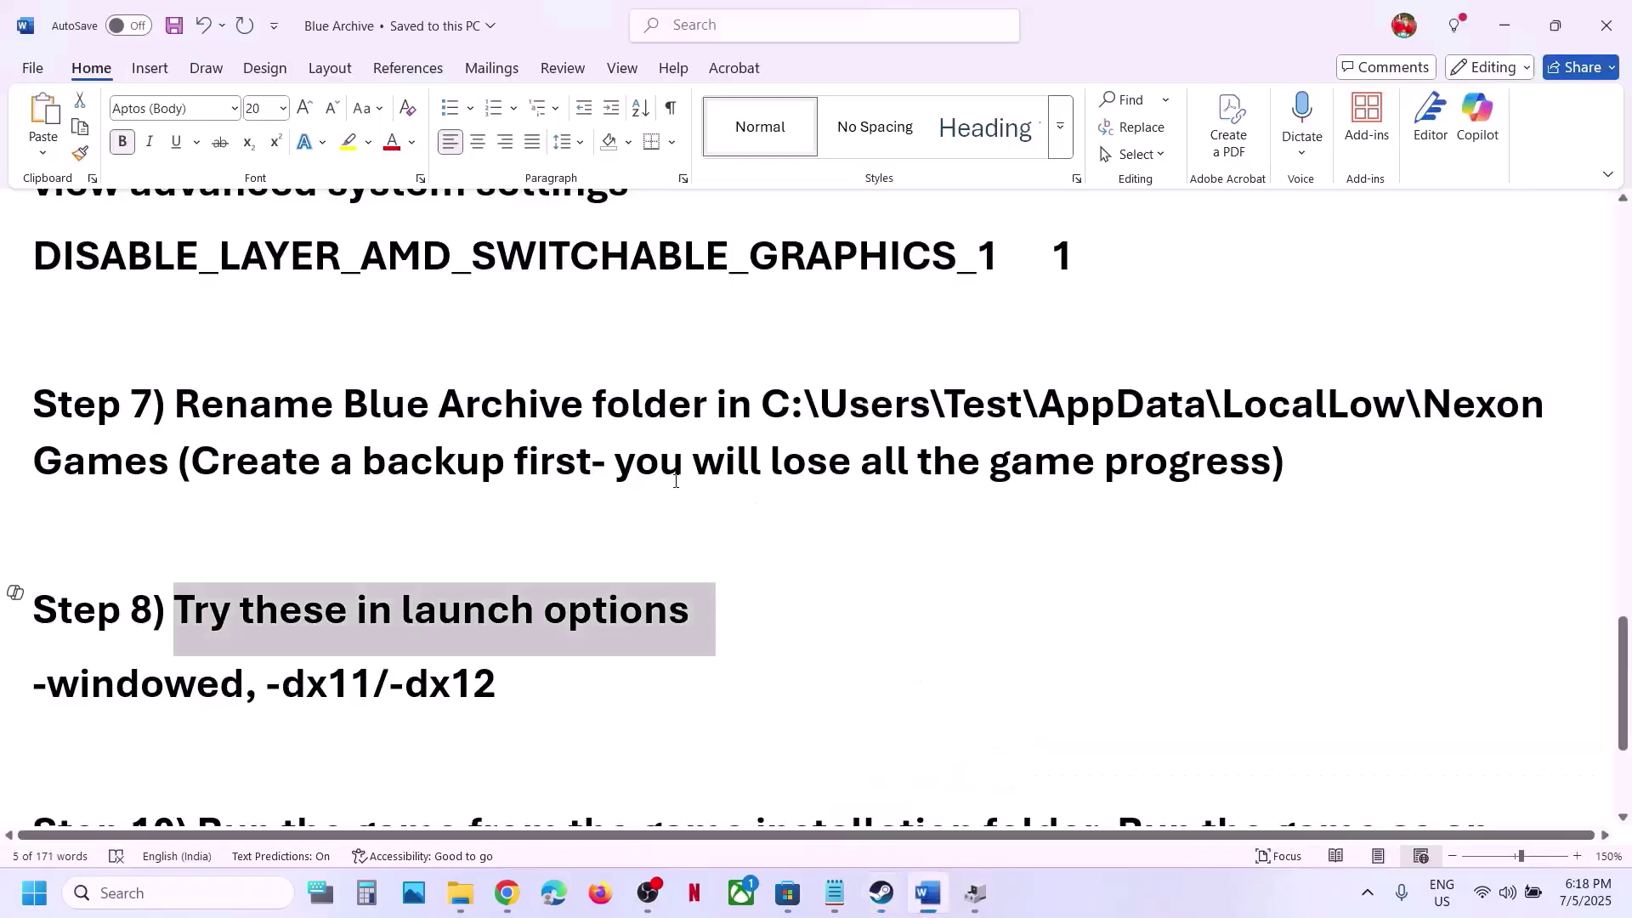
{"action": "scroll", "coordinate": [676, 481], "scroll_direction": "down", "scroll_amount": 3}
{"action": "scroll", "coordinate": [674, 477], "scroll_direction": "up", "scroll_amount": 1}
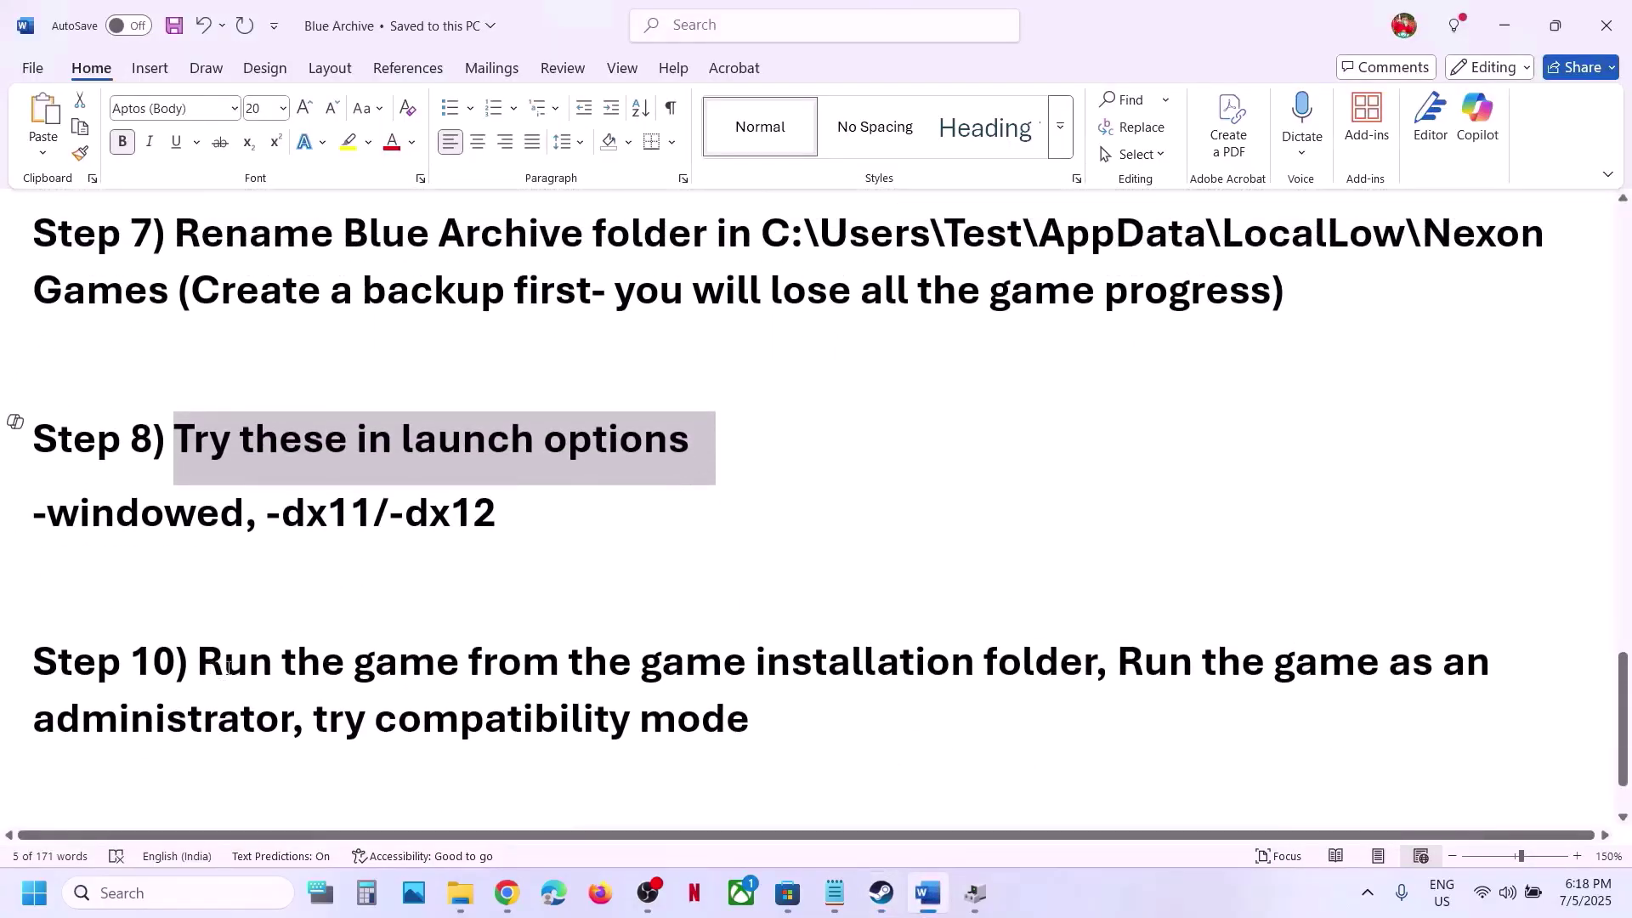
{"action": "left_click_drag", "start_coordinate": [228, 668], "coordinate": [921, 700]}
Step: Switch to Steam and open the local files folder of Blue Archive
{"action": "left_click", "coordinate": [882, 892]}
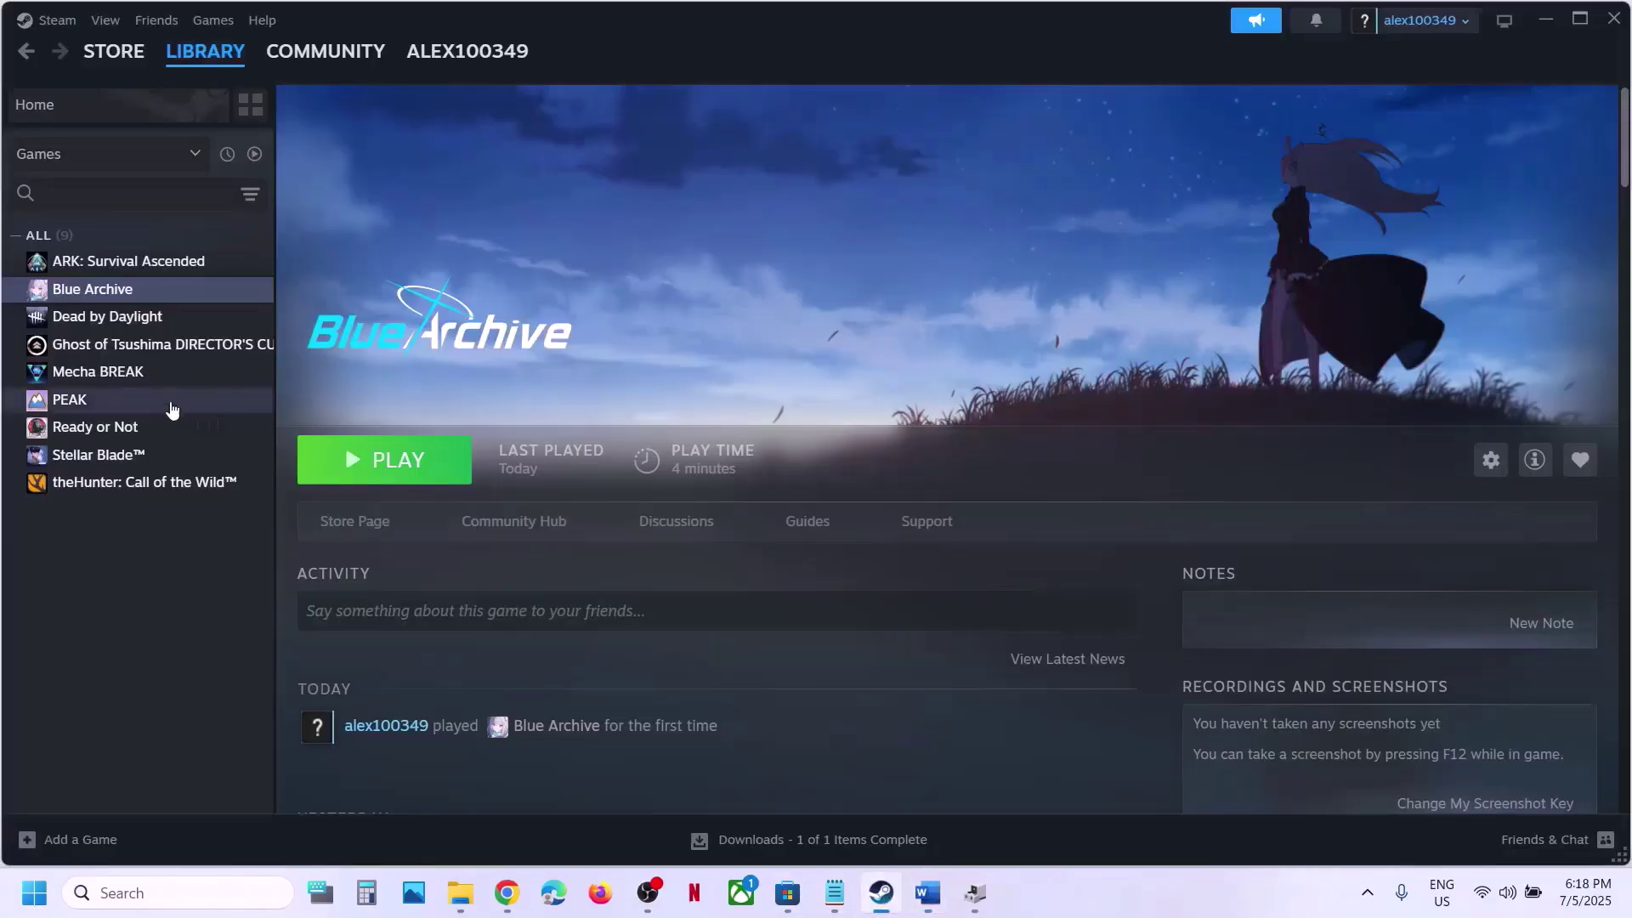
{"action": "right_click", "coordinate": [147, 289]}
{"action": "mouse_move", "coordinate": [217, 419]}
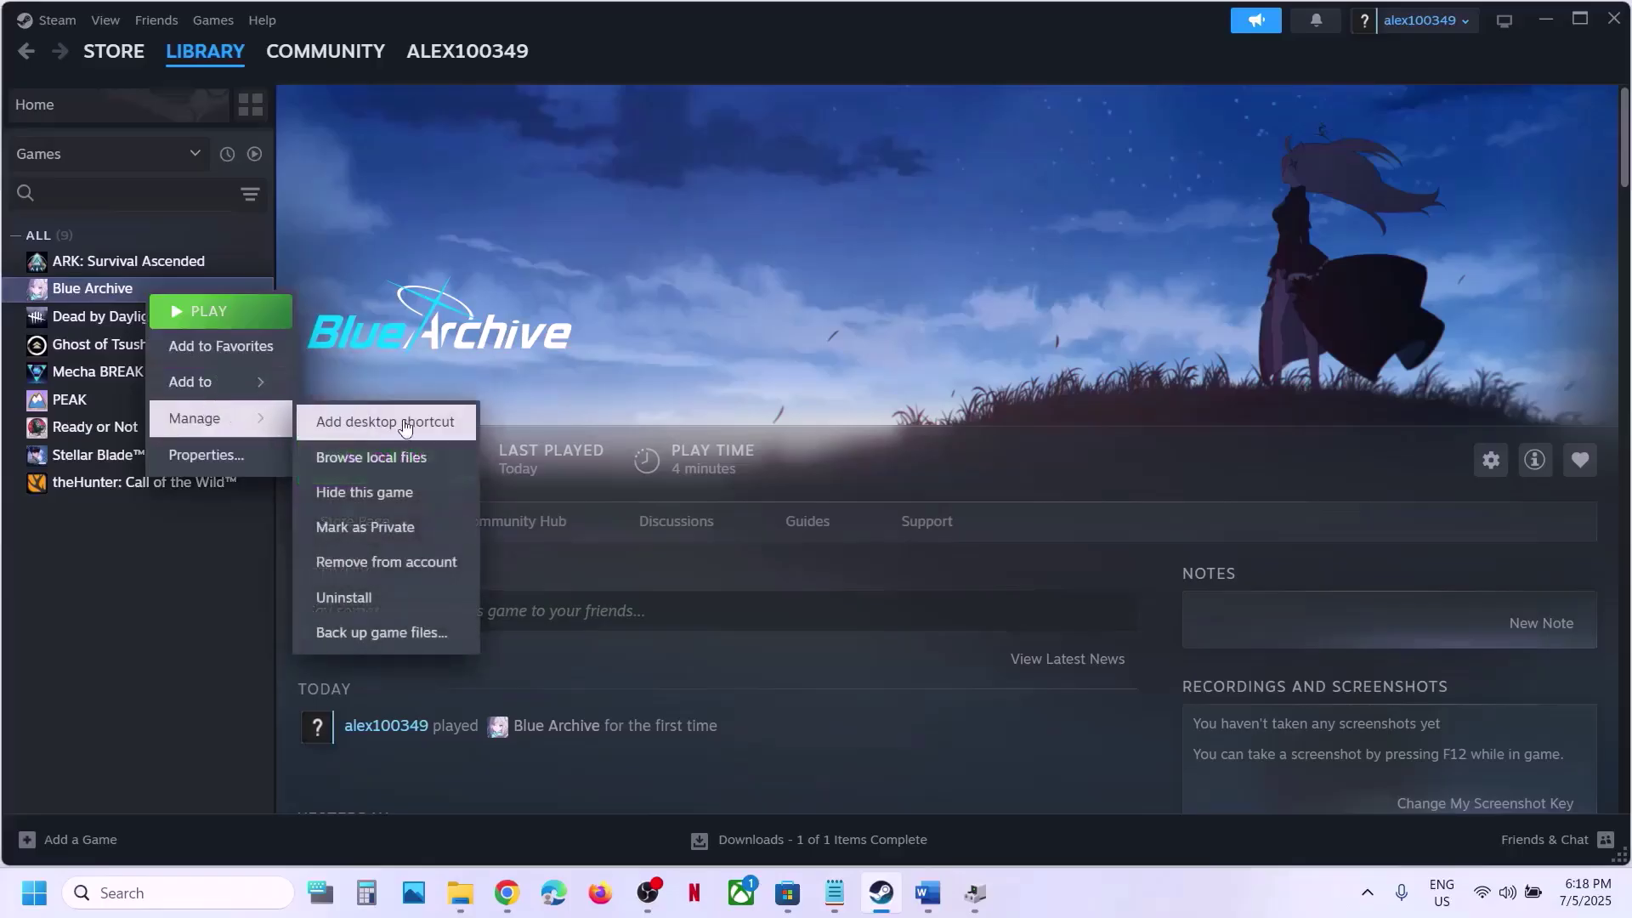
{"action": "left_click", "coordinate": [407, 456]}
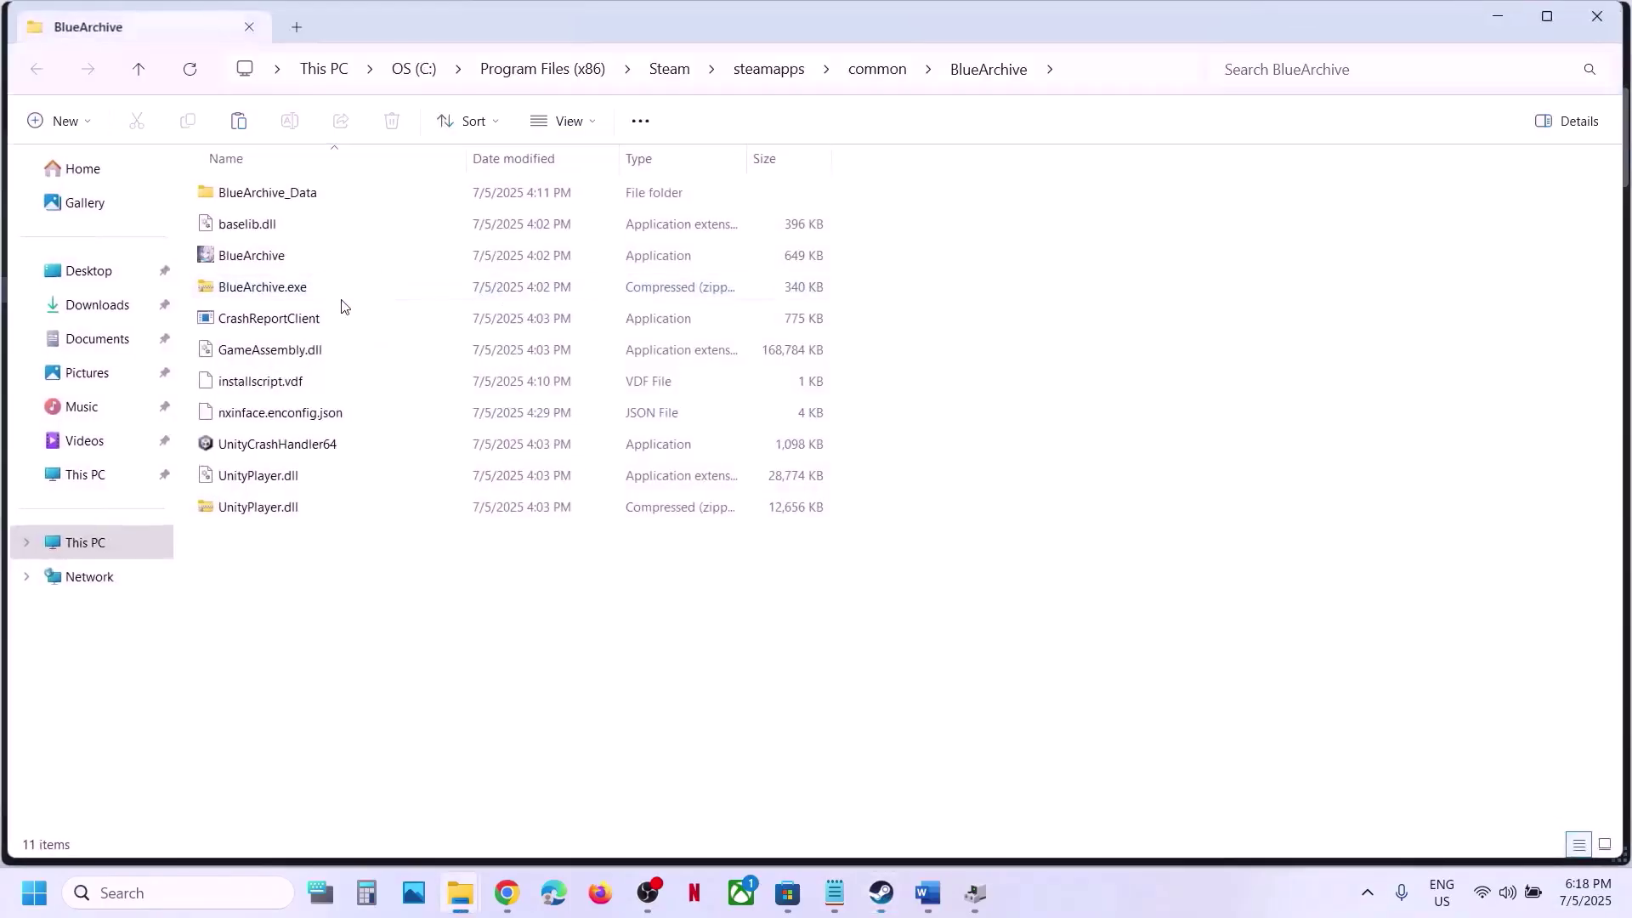
Step: In the BlueArchive application's properties, enable running as administrator and compatibility mode for Windows 8, and apply the settings
{"action": "left_click", "coordinate": [273, 268]}
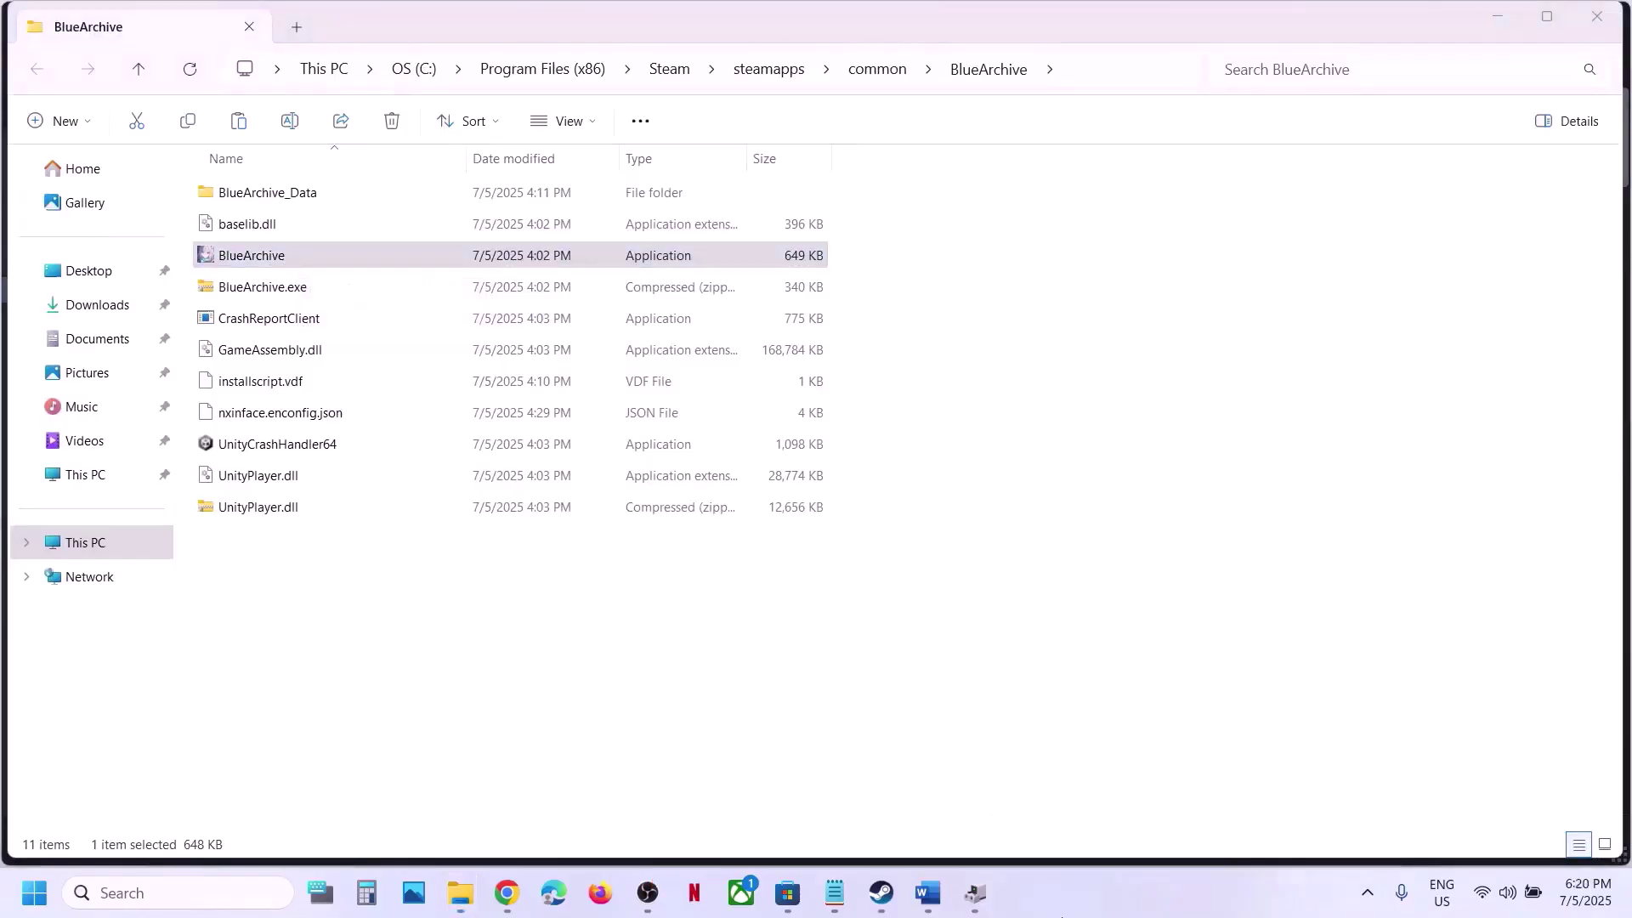
{"action": "left_click", "coordinate": [252, 255]}
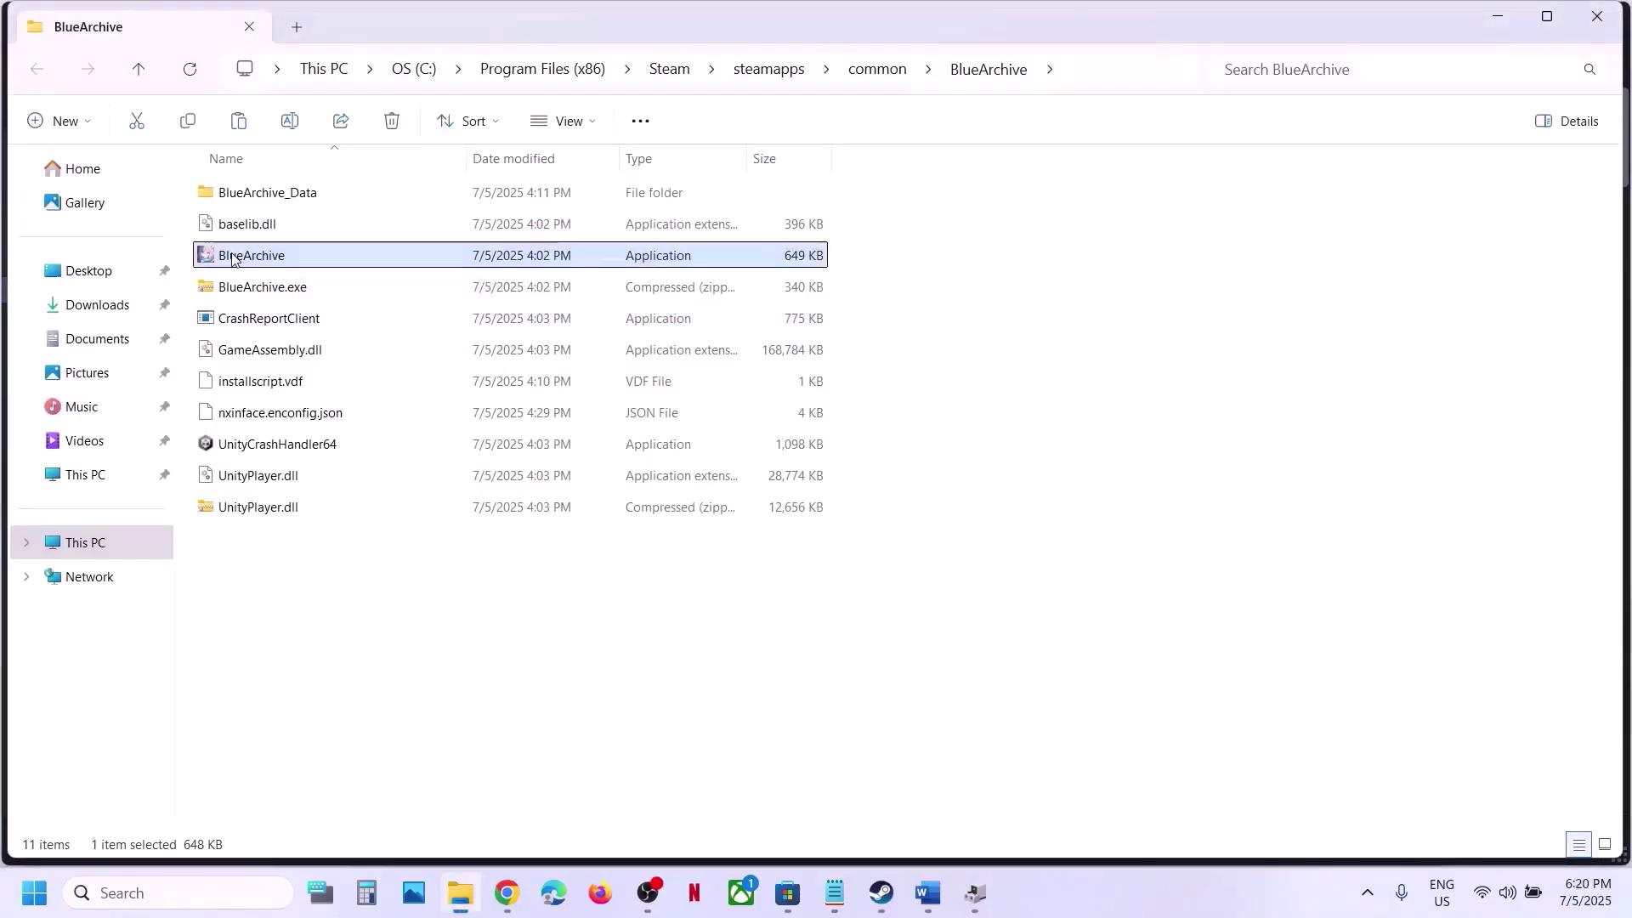
{"action": "right_click", "coordinate": [238, 257]}
{"action": "left_click", "coordinate": [301, 610]}
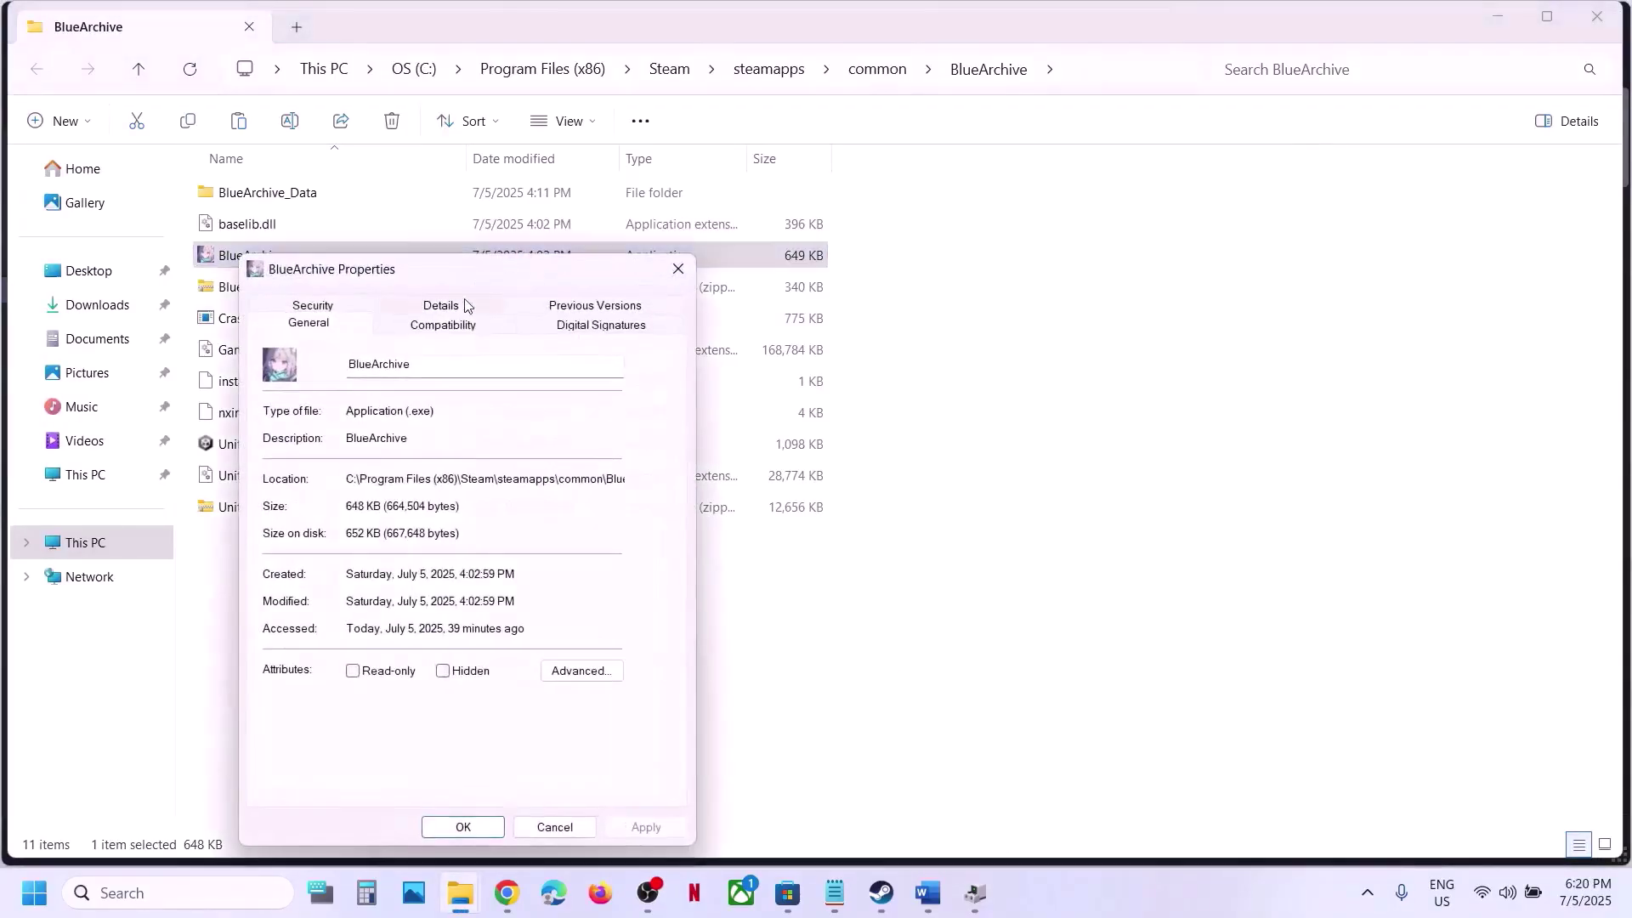
{"action": "left_click", "coordinate": [441, 326]}
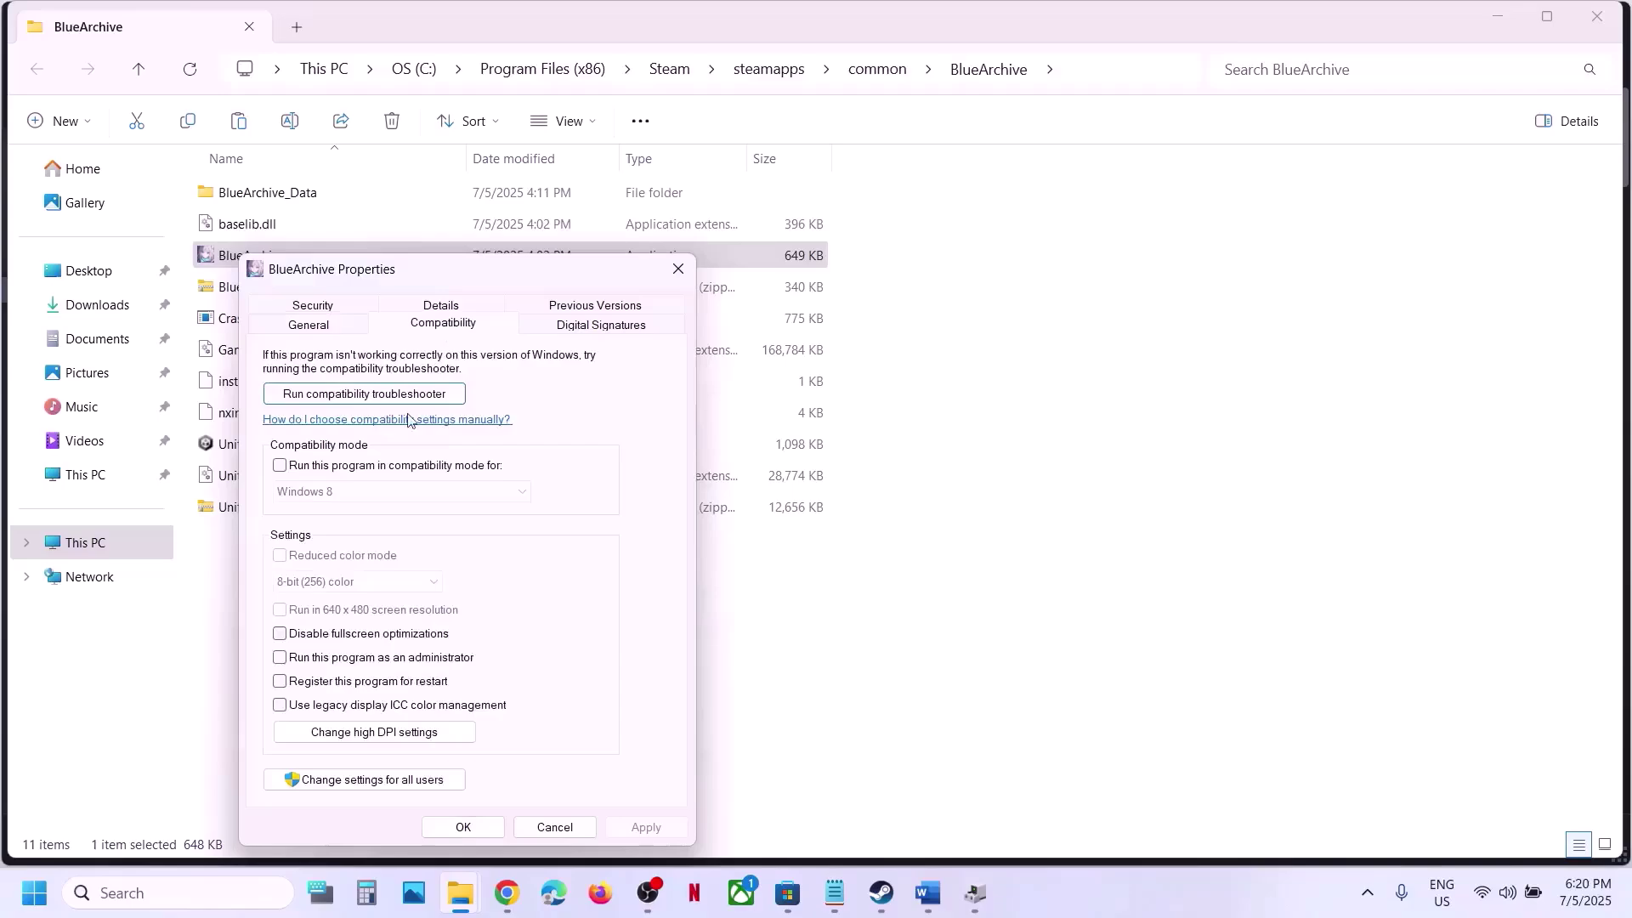
{"action": "left_click", "coordinate": [280, 657]}
{"action": "left_click", "coordinate": [660, 828]}
{"action": "left_click", "coordinate": [280, 466]}
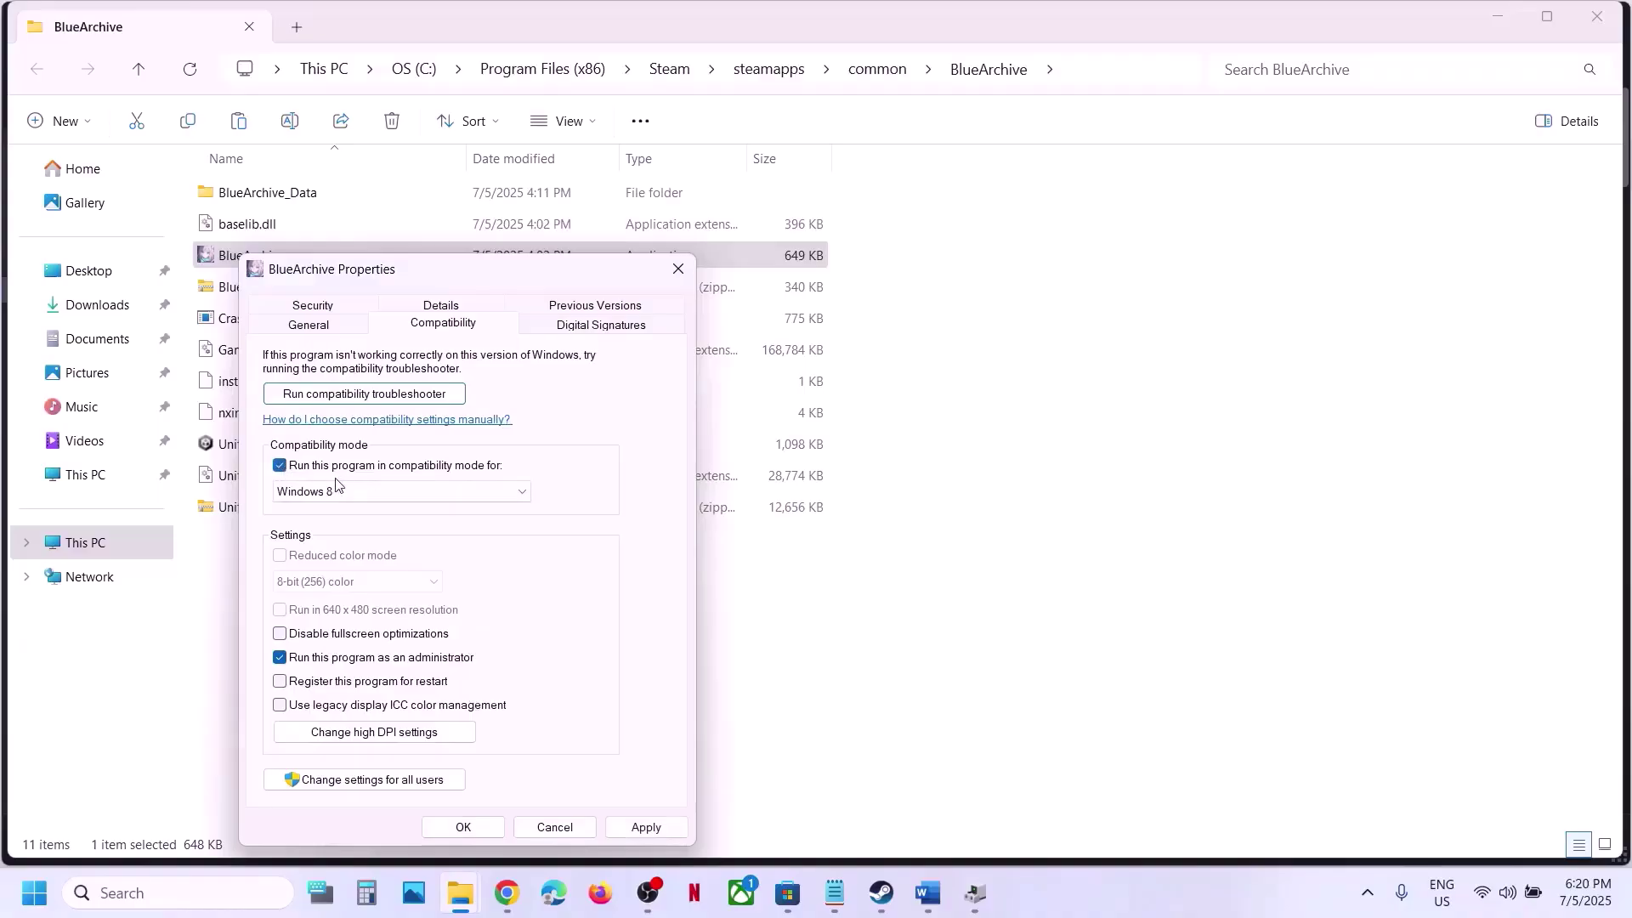
{"action": "left_click", "coordinate": [644, 827]}
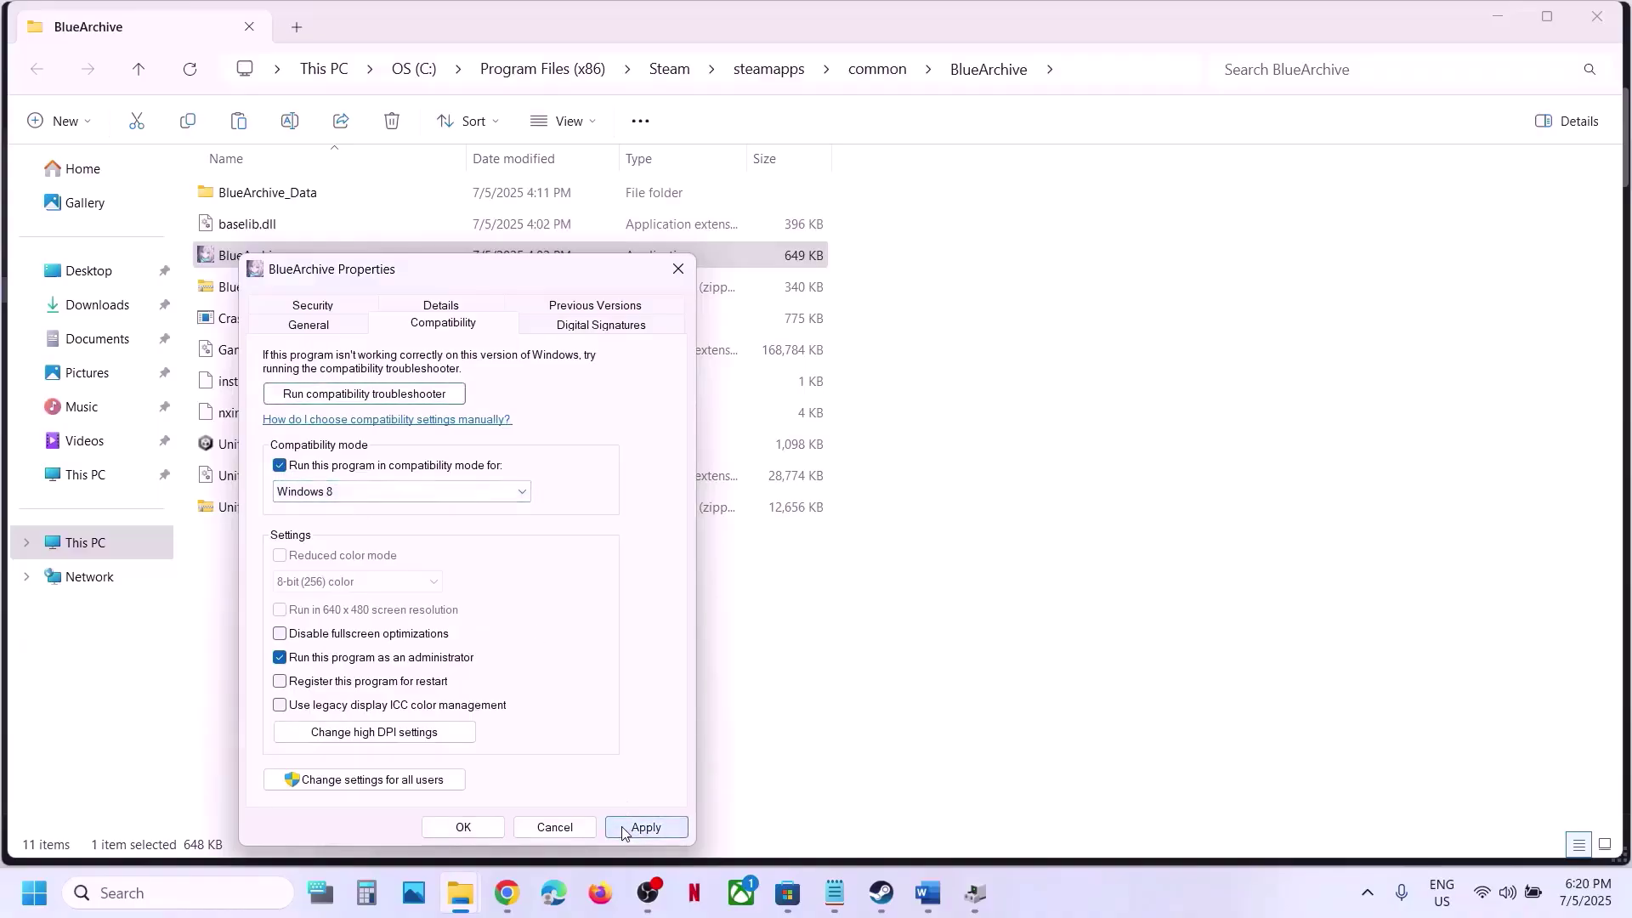
Step: Change the compatibility mode to Windows 7, disable fullscreen optimizations, and accept the settings
{"action": "left_click", "coordinate": [427, 490]}
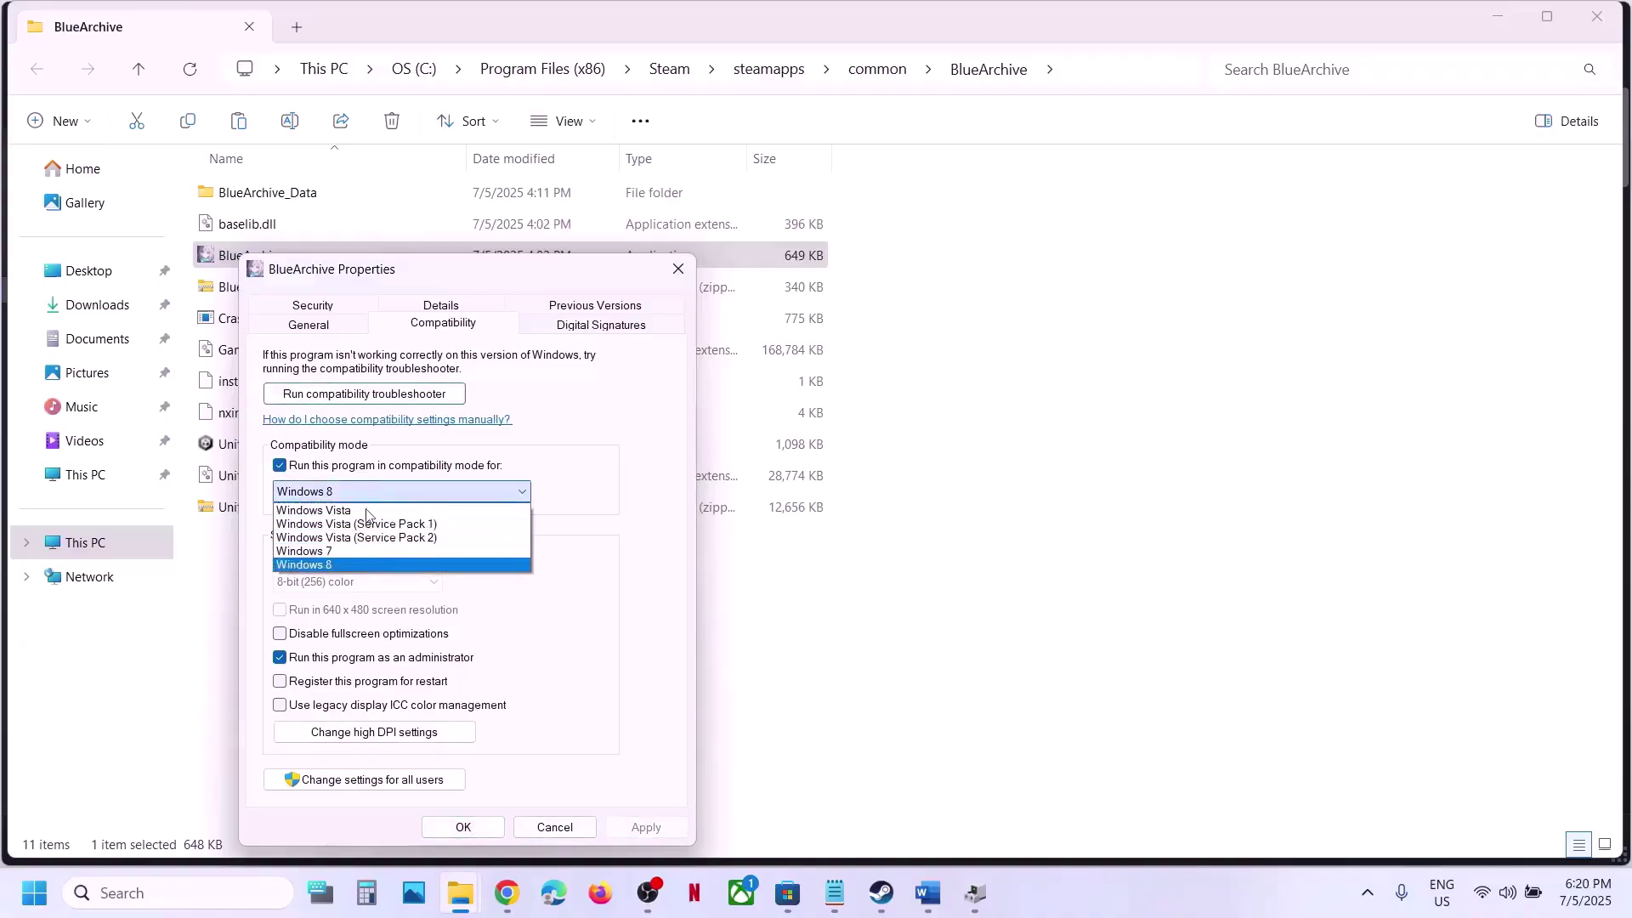
{"action": "left_click", "coordinate": [335, 551]}
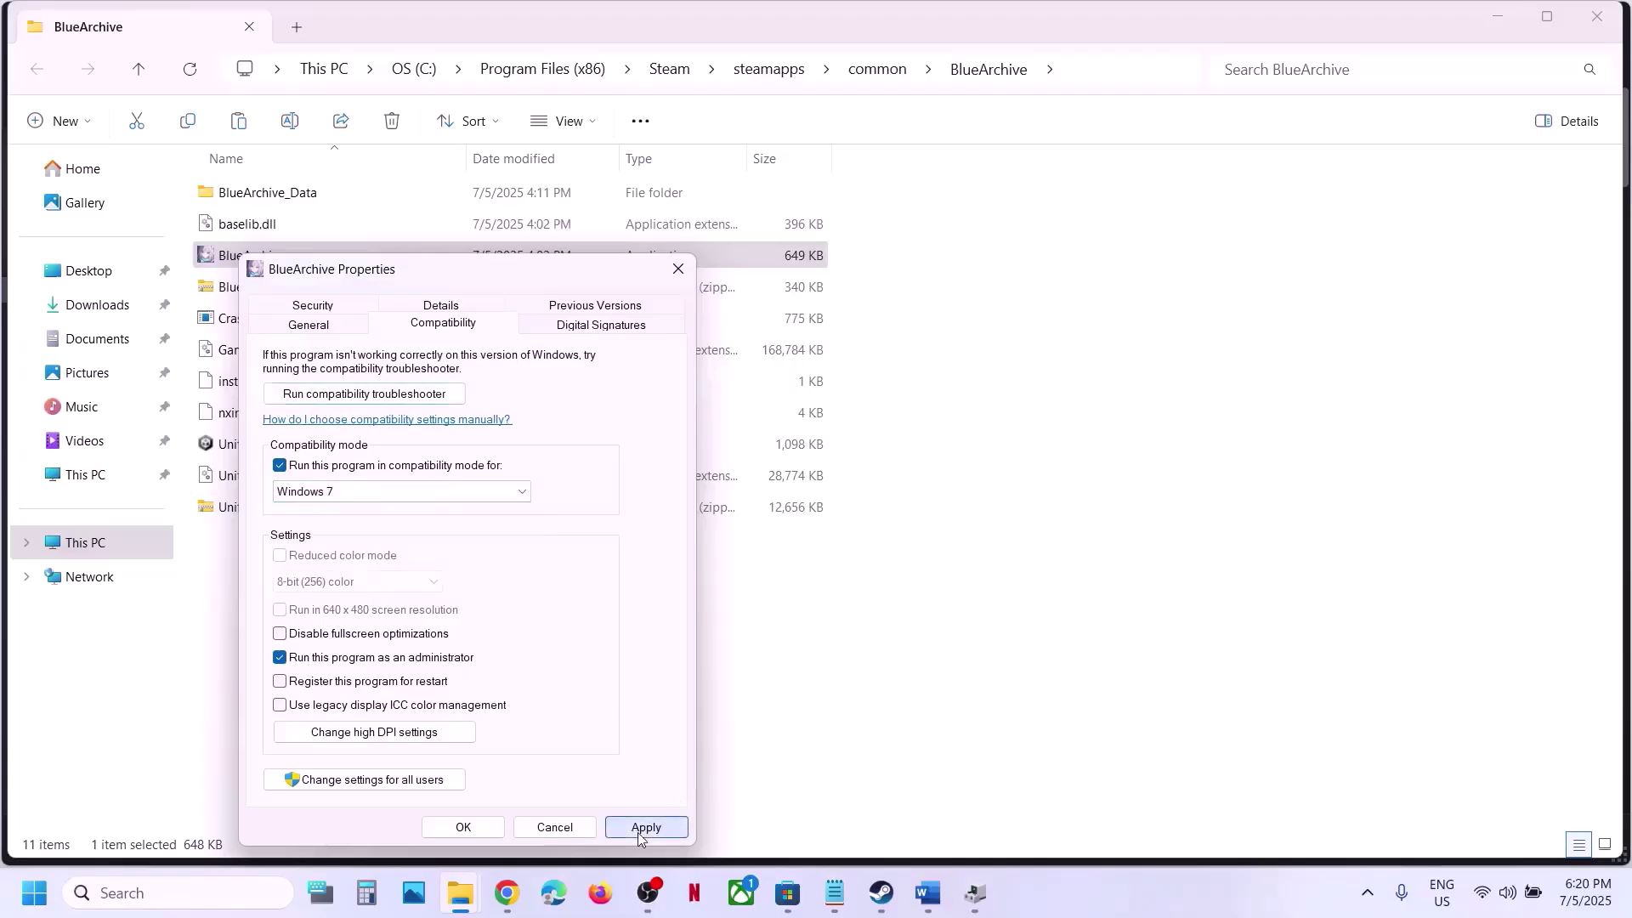
{"action": "left_click", "coordinate": [646, 827]}
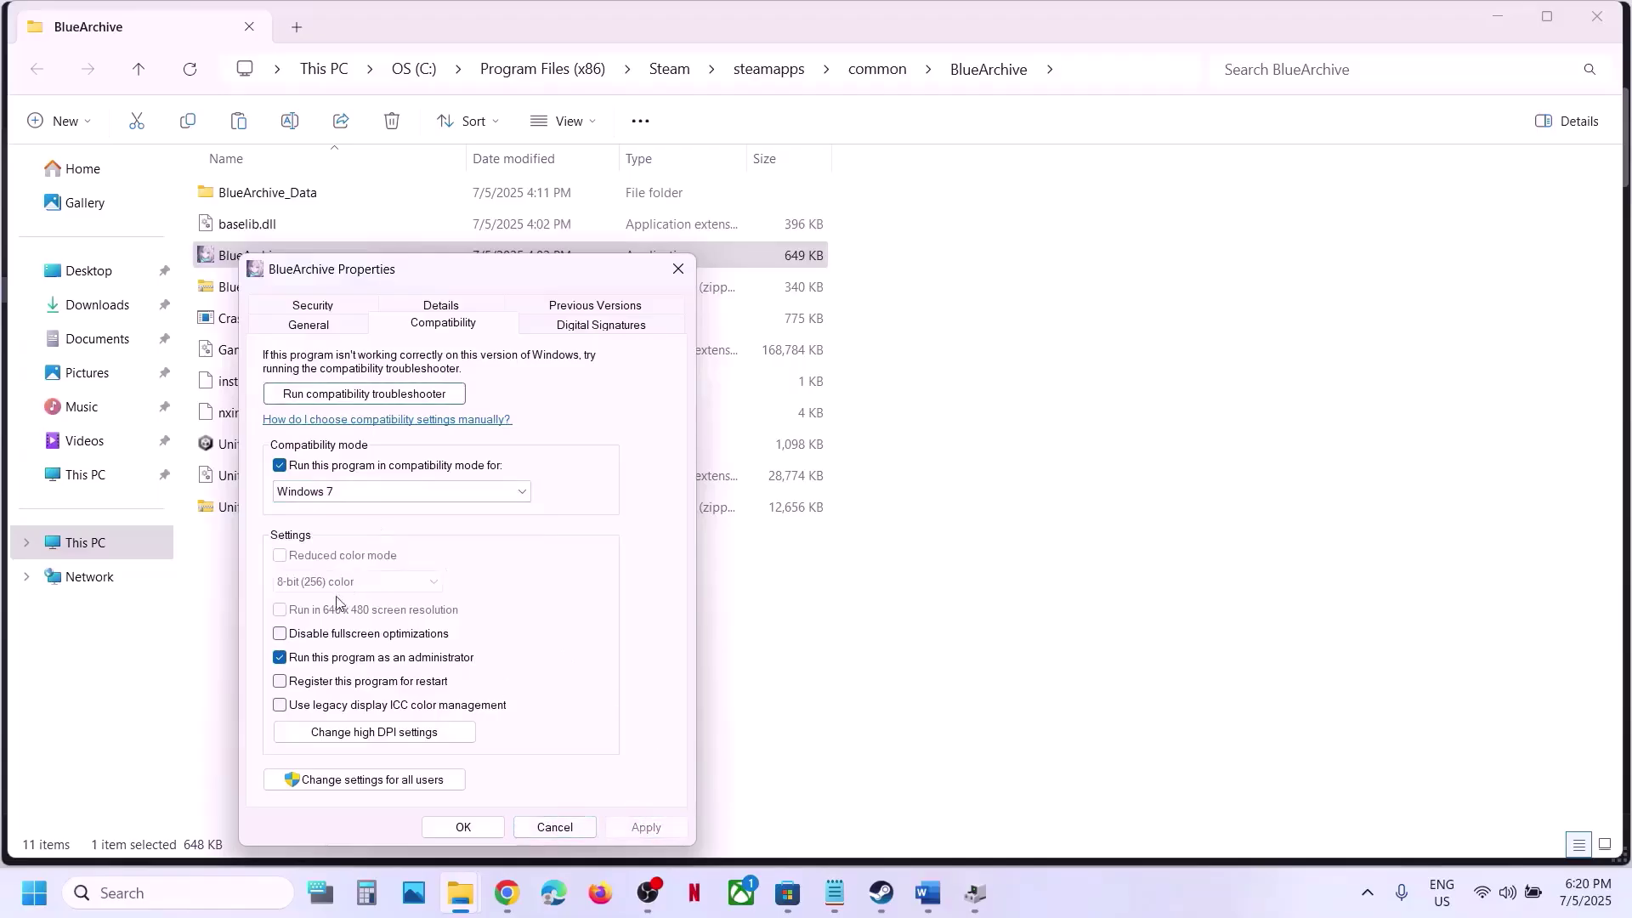
{"action": "left_click", "coordinate": [311, 636]}
{"action": "left_click", "coordinate": [647, 826]}
{"action": "left_click", "coordinate": [468, 824]}
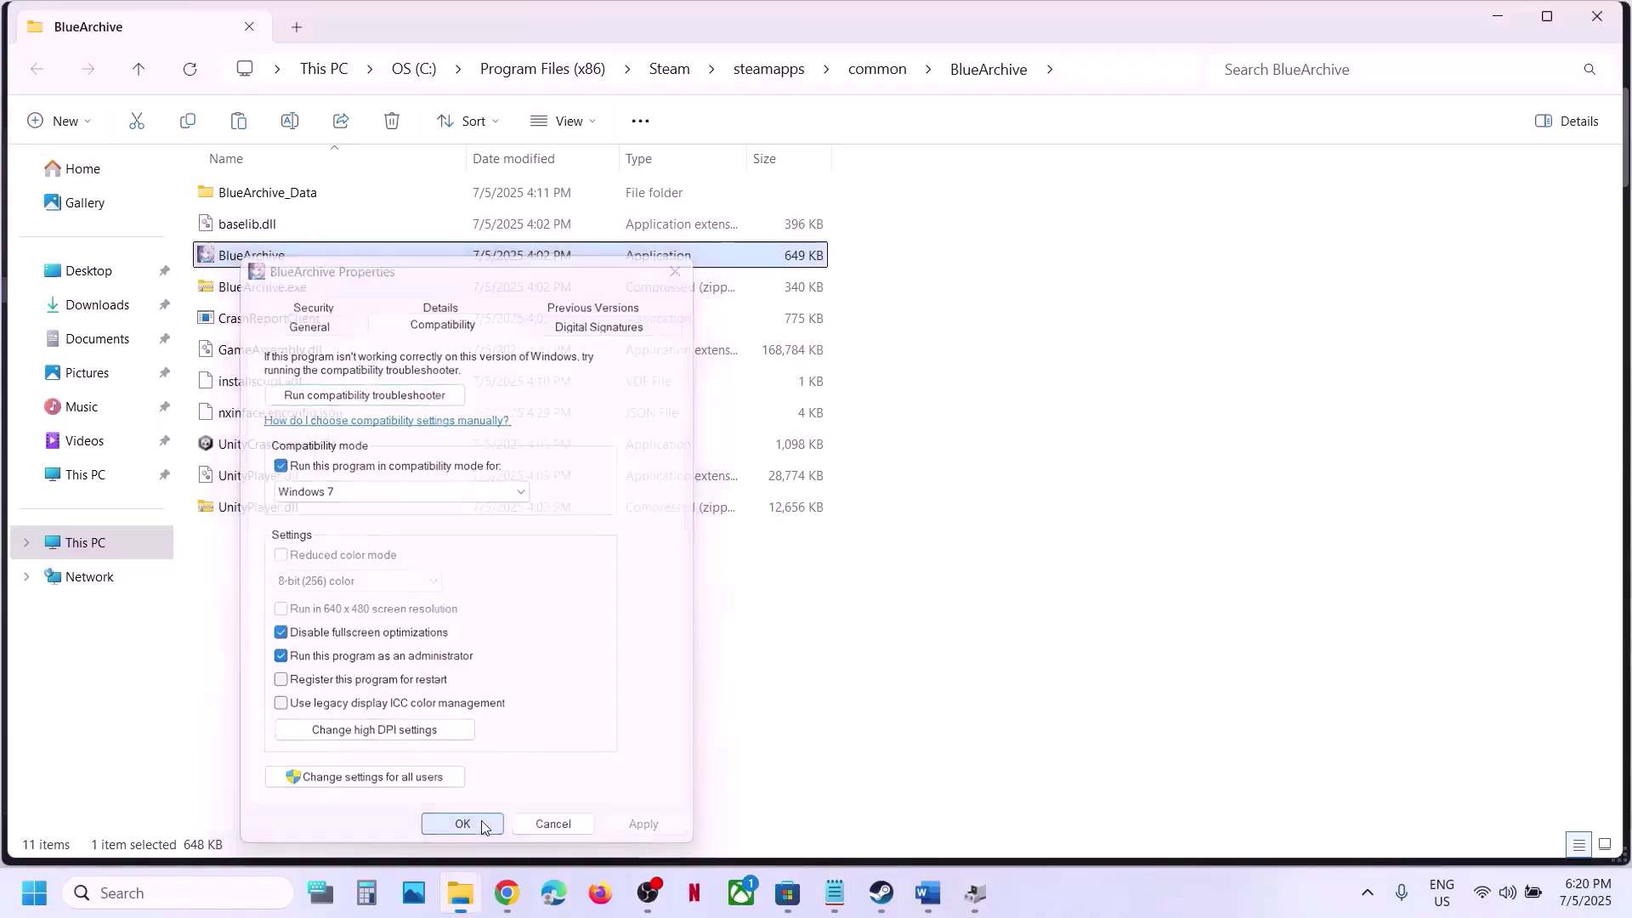
Step: Reopen the BlueArchive application's properties and turn off compatibility mode, disabled fullscreen optimizations and running as administrator
{"action": "right_click", "coordinate": [283, 261]}
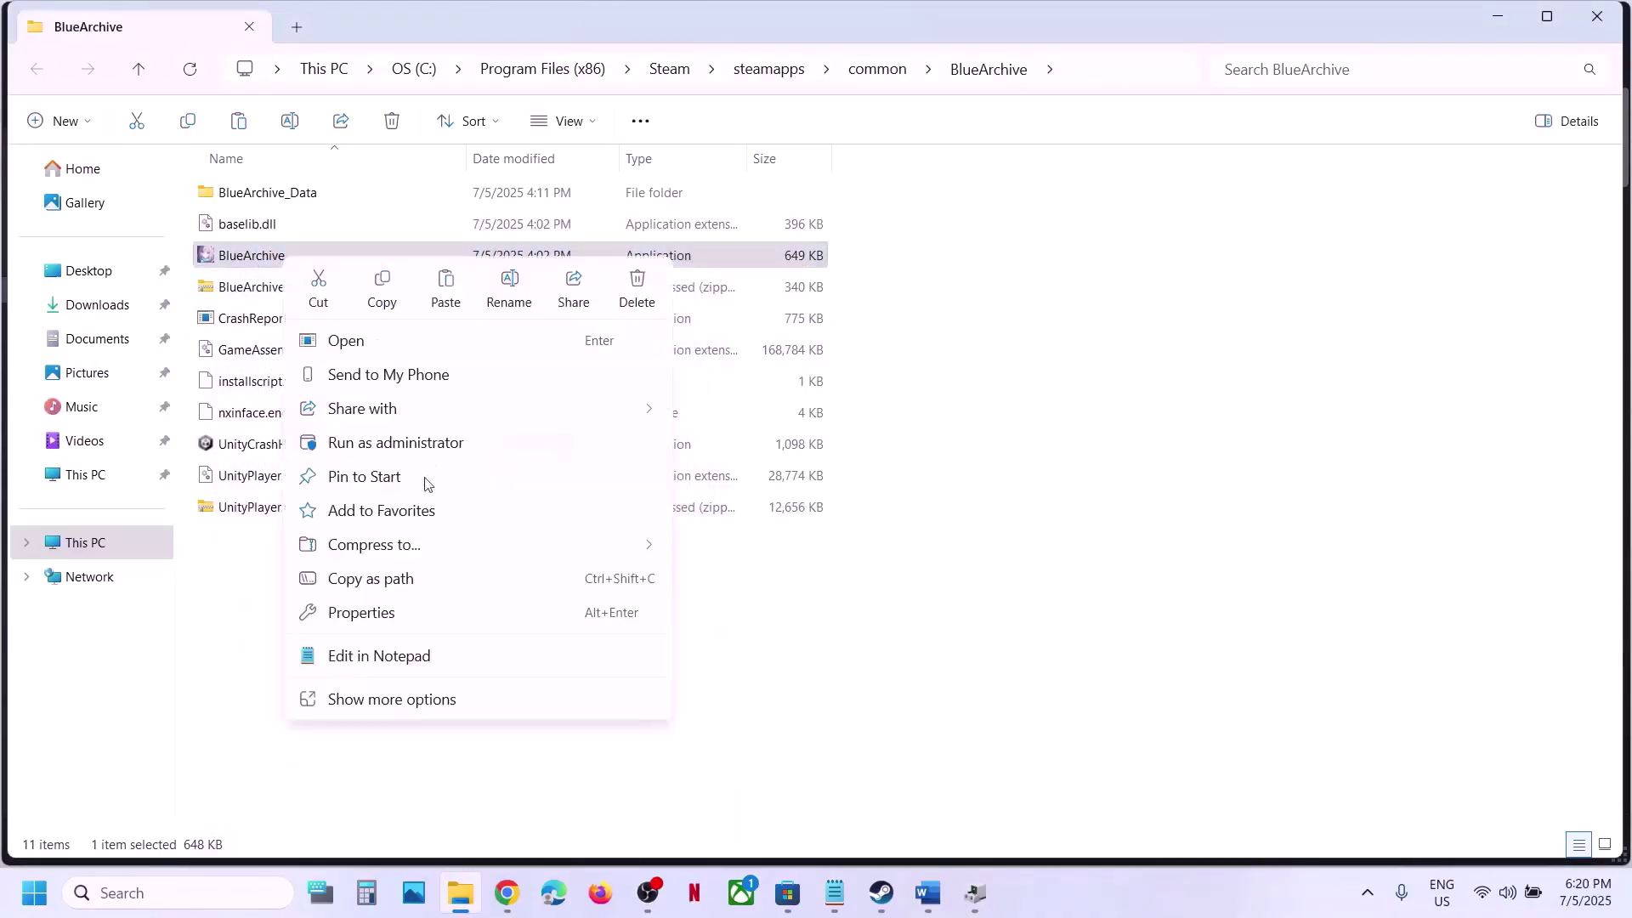
{"action": "left_click", "coordinate": [399, 612]}
{"action": "left_click", "coordinate": [492, 330]}
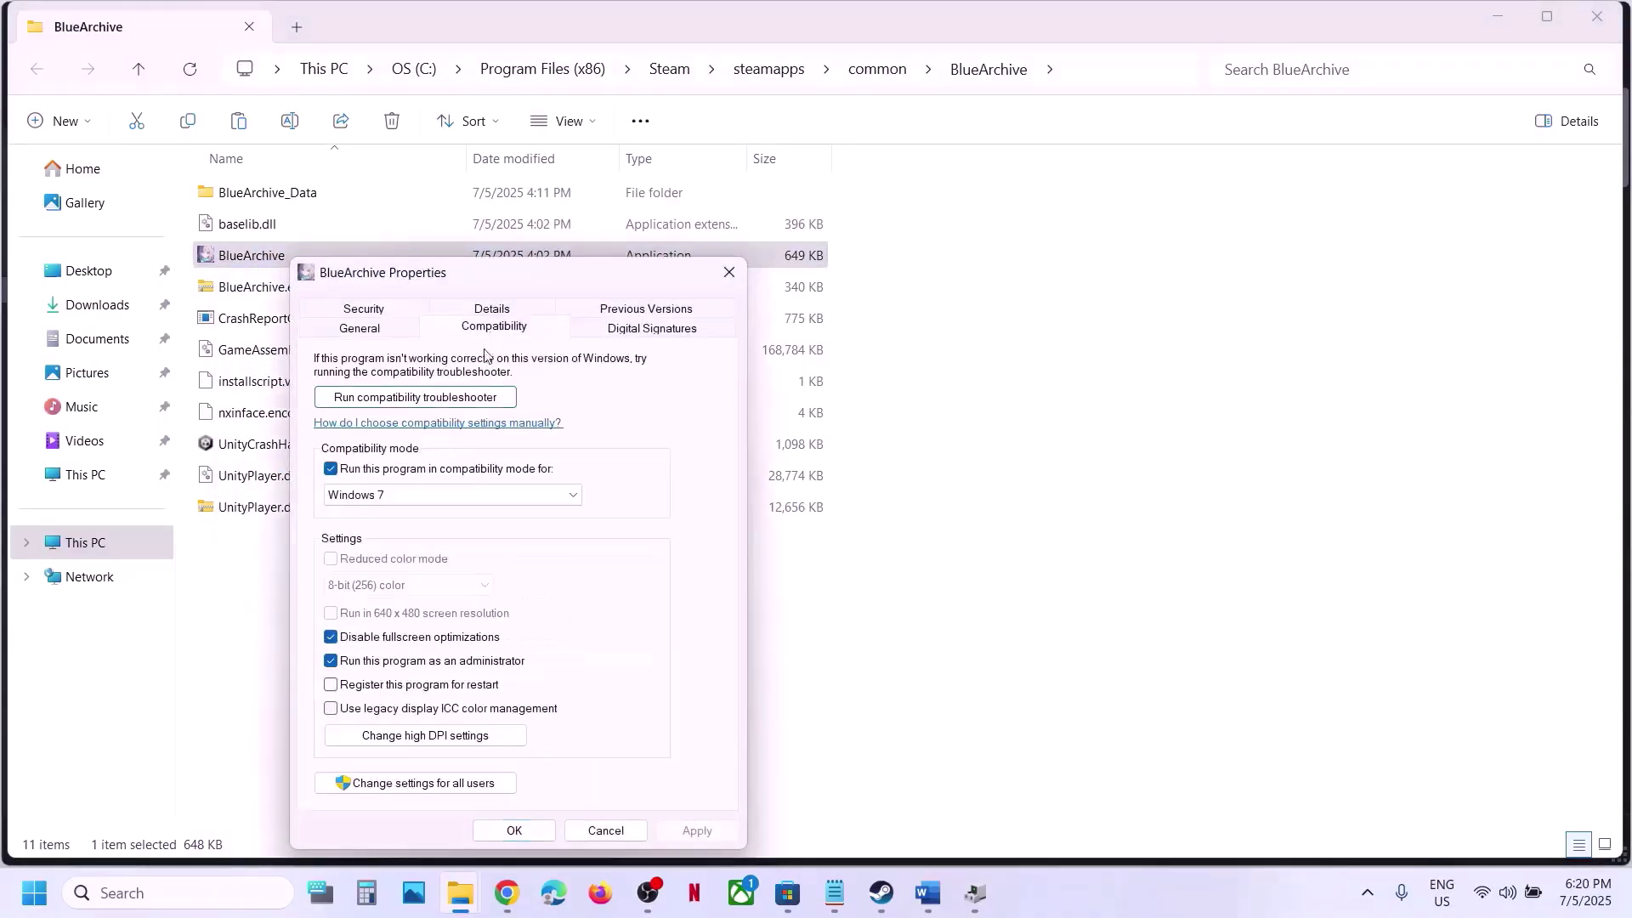
{"action": "left_click", "coordinate": [331, 470]}
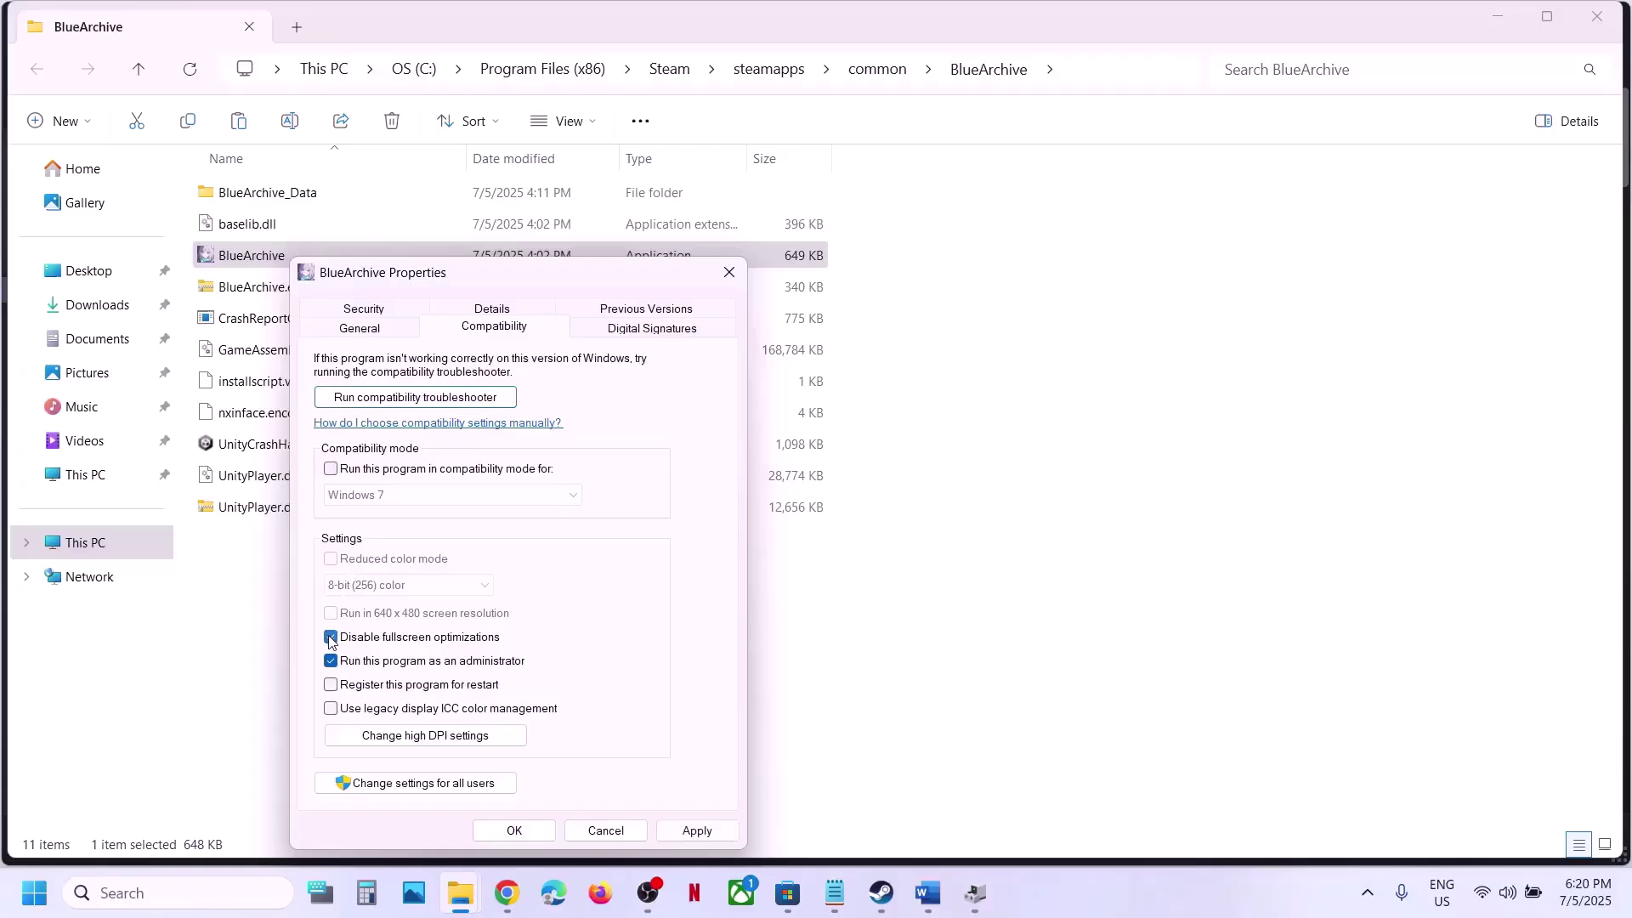
{"action": "left_click", "coordinate": [330, 637]}
{"action": "left_click", "coordinate": [331, 662]}
{"action": "left_click", "coordinate": [693, 830]}
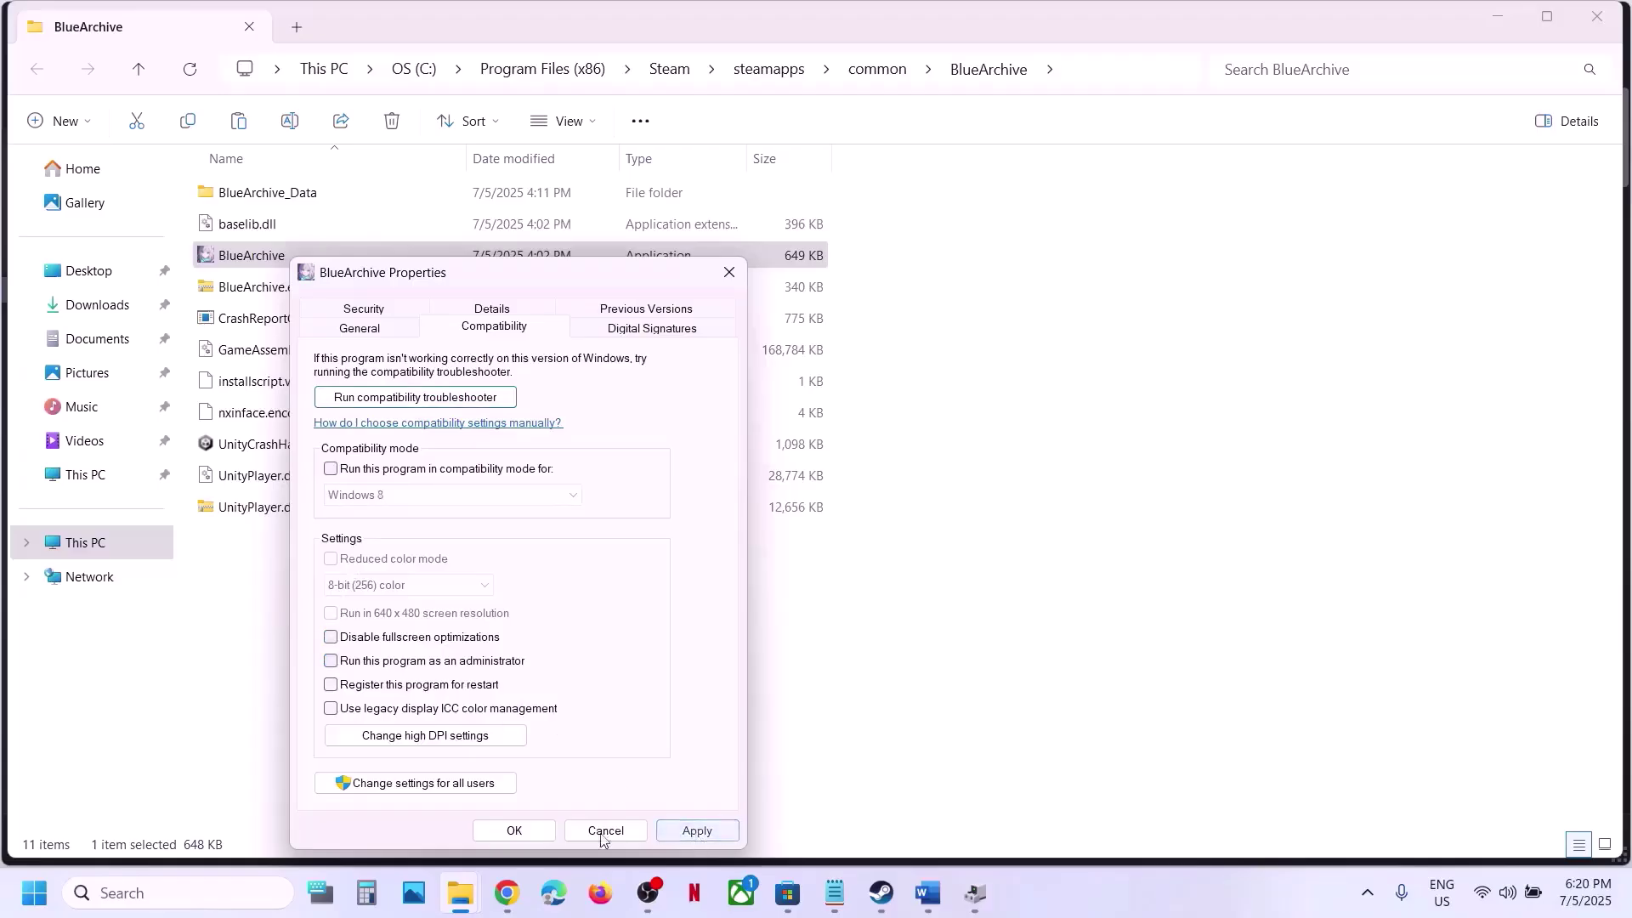
{"action": "left_click", "coordinate": [516, 830]}
Step: Return to the Word notes and read Step 11 on verifying the game files
{"action": "left_click", "coordinate": [929, 894]}
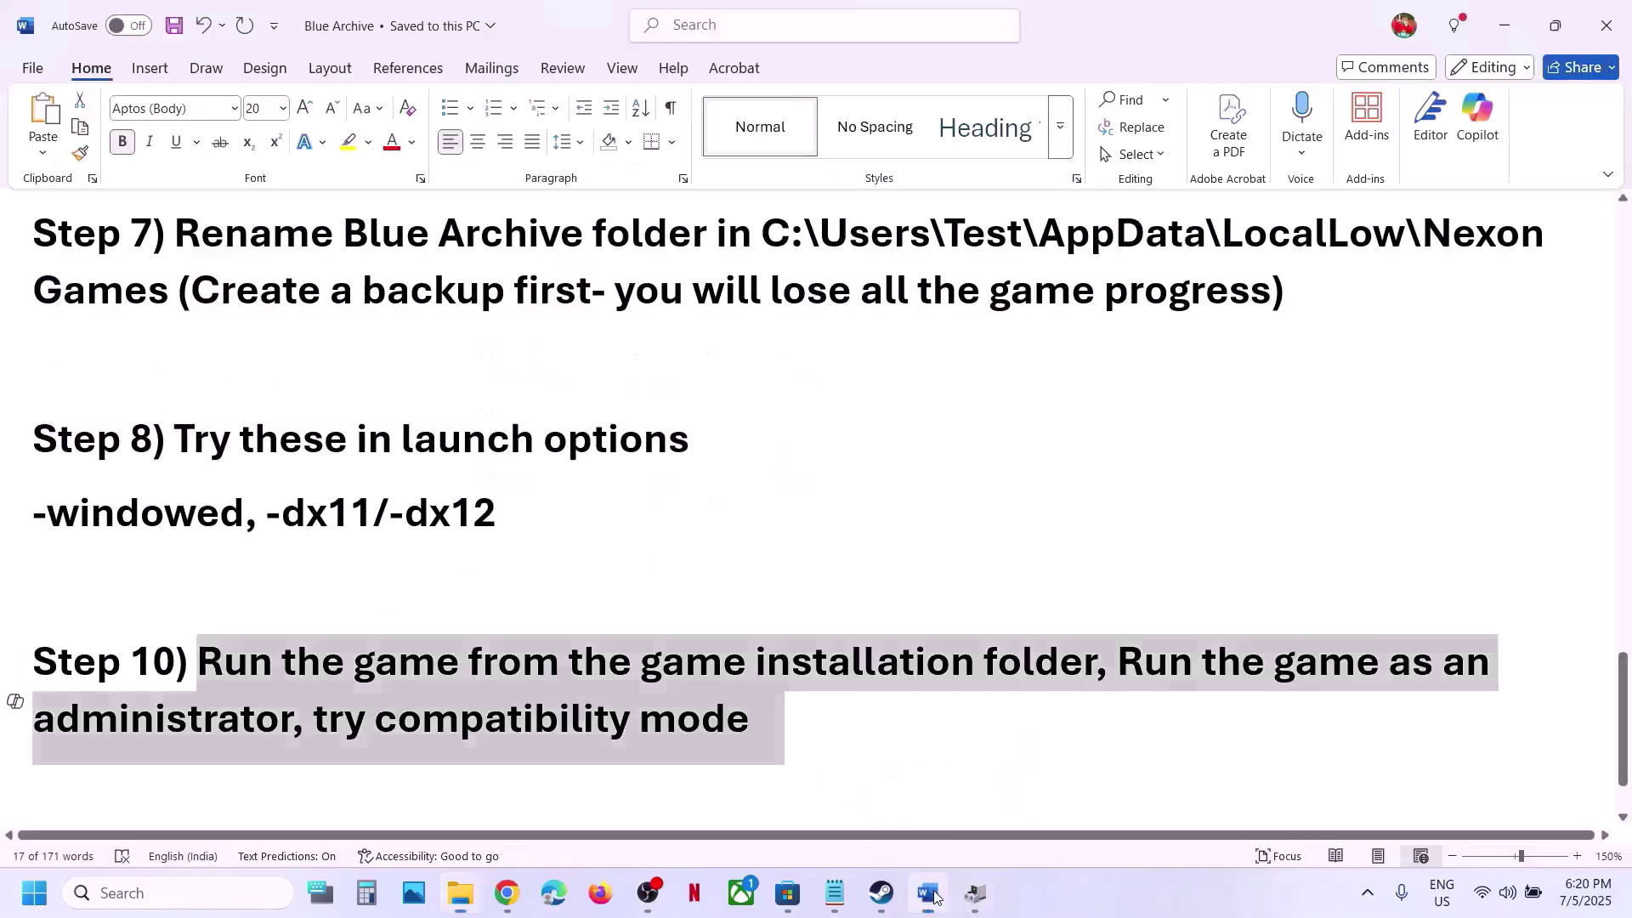
{"action": "scroll", "coordinate": [693, 581], "scroll_direction": "down", "scroll_amount": 1}
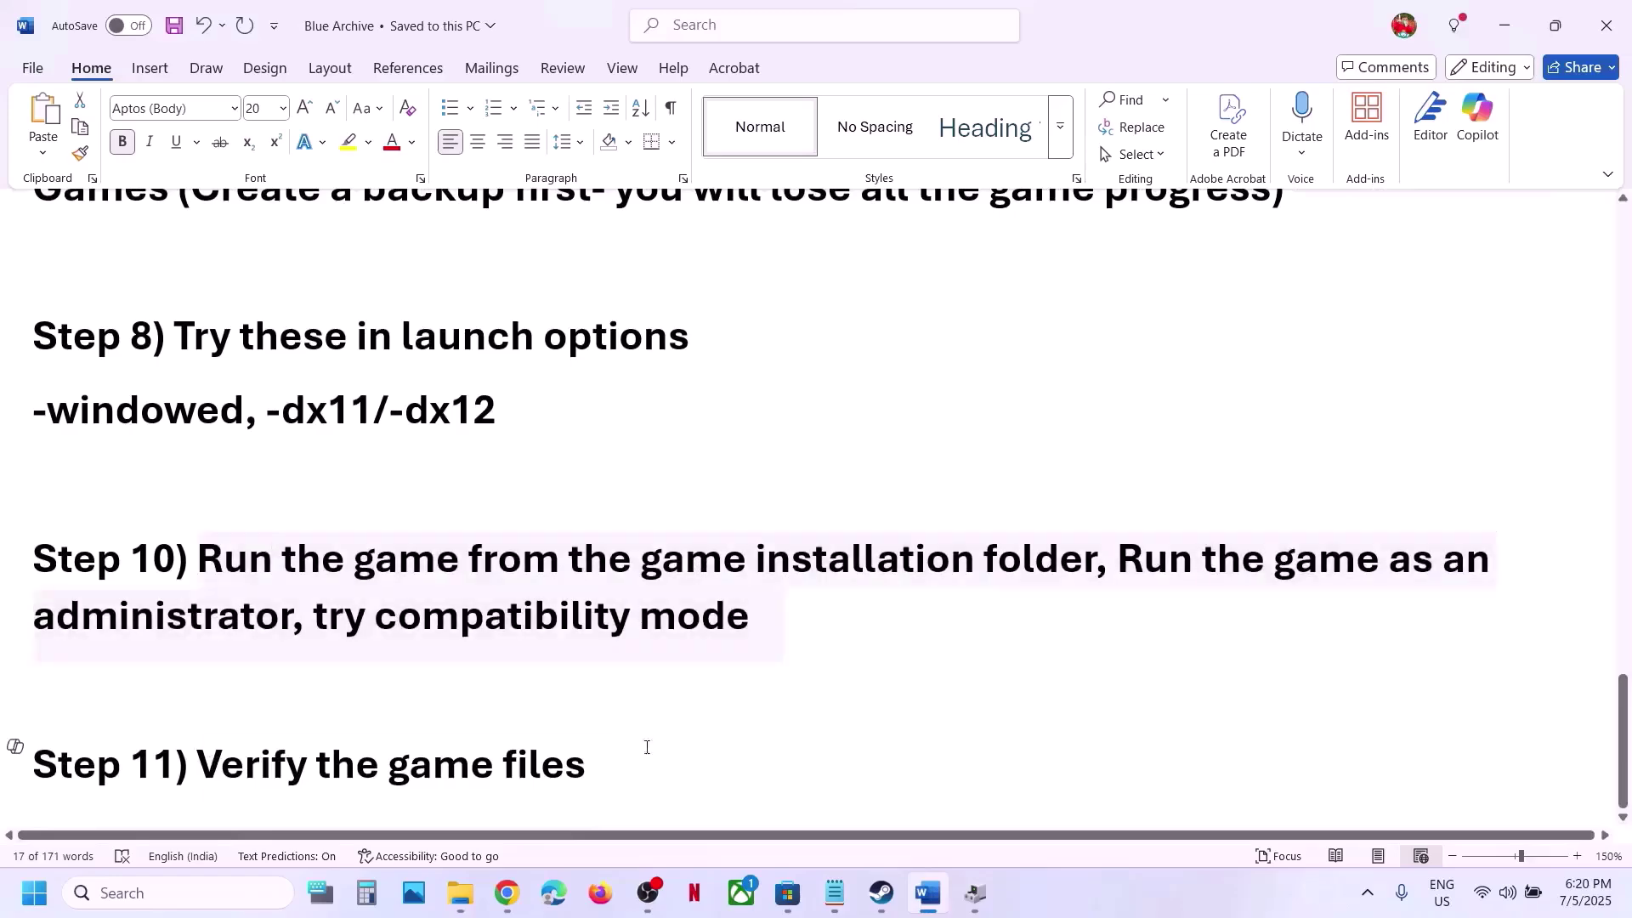
{"action": "left_click_drag", "start_coordinate": [646, 747], "coordinate": [197, 765]}
Step: Switch to Steam, view the file verification option in Blue Archive's installed files properties, and close the properties
{"action": "left_click", "coordinate": [882, 893]}
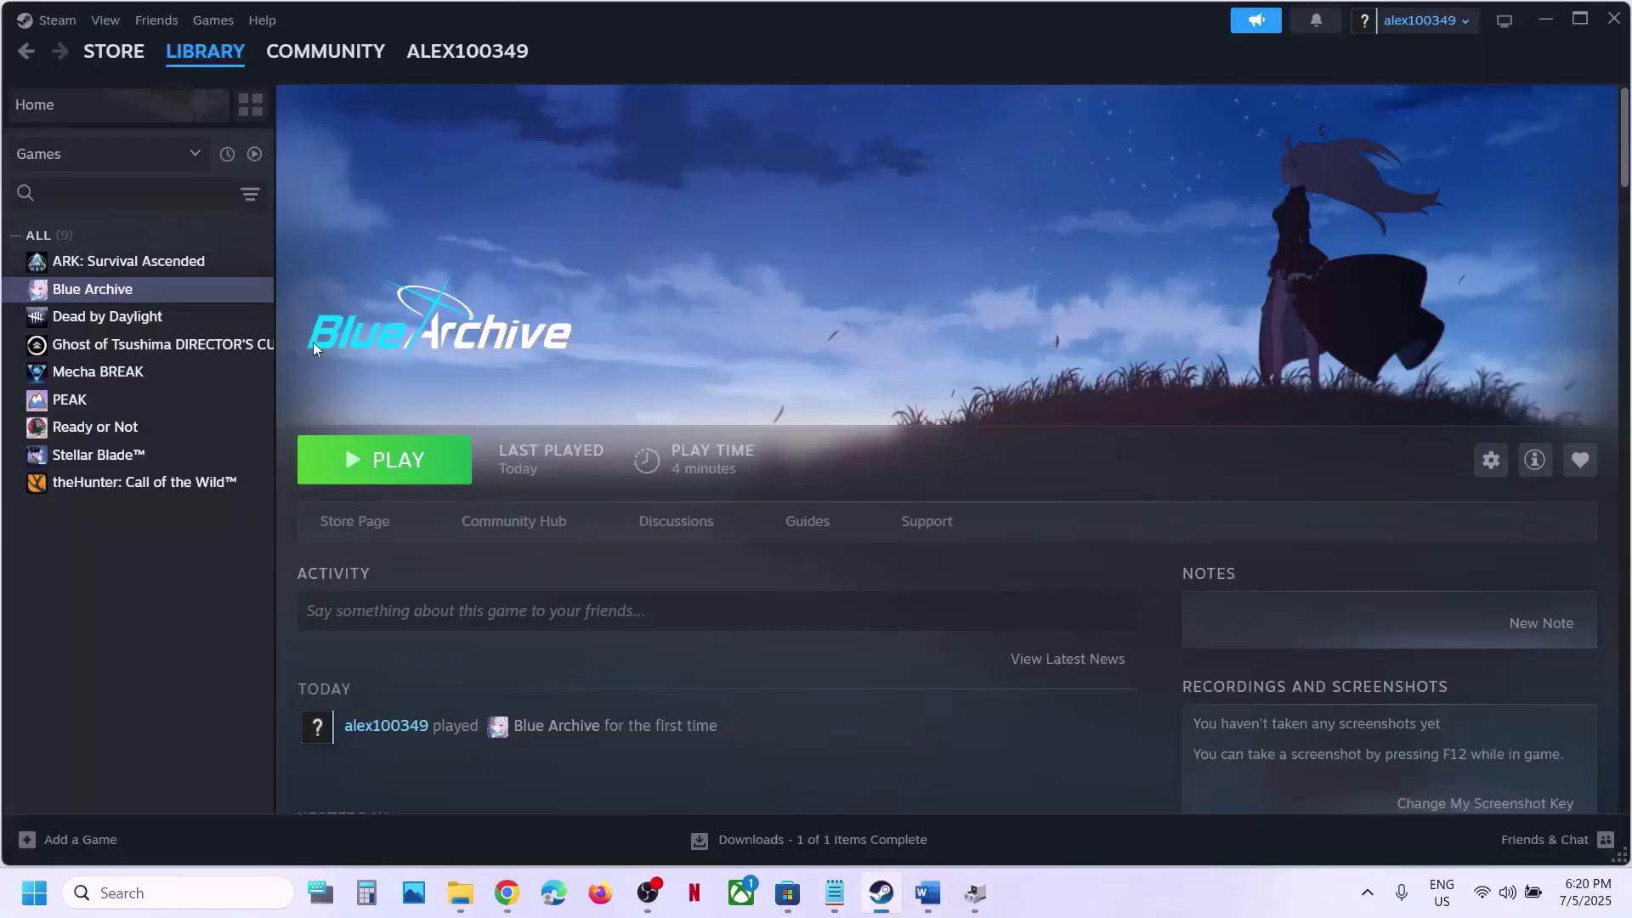
{"action": "right_click", "coordinate": [150, 289]}
{"action": "left_click", "coordinate": [223, 449]}
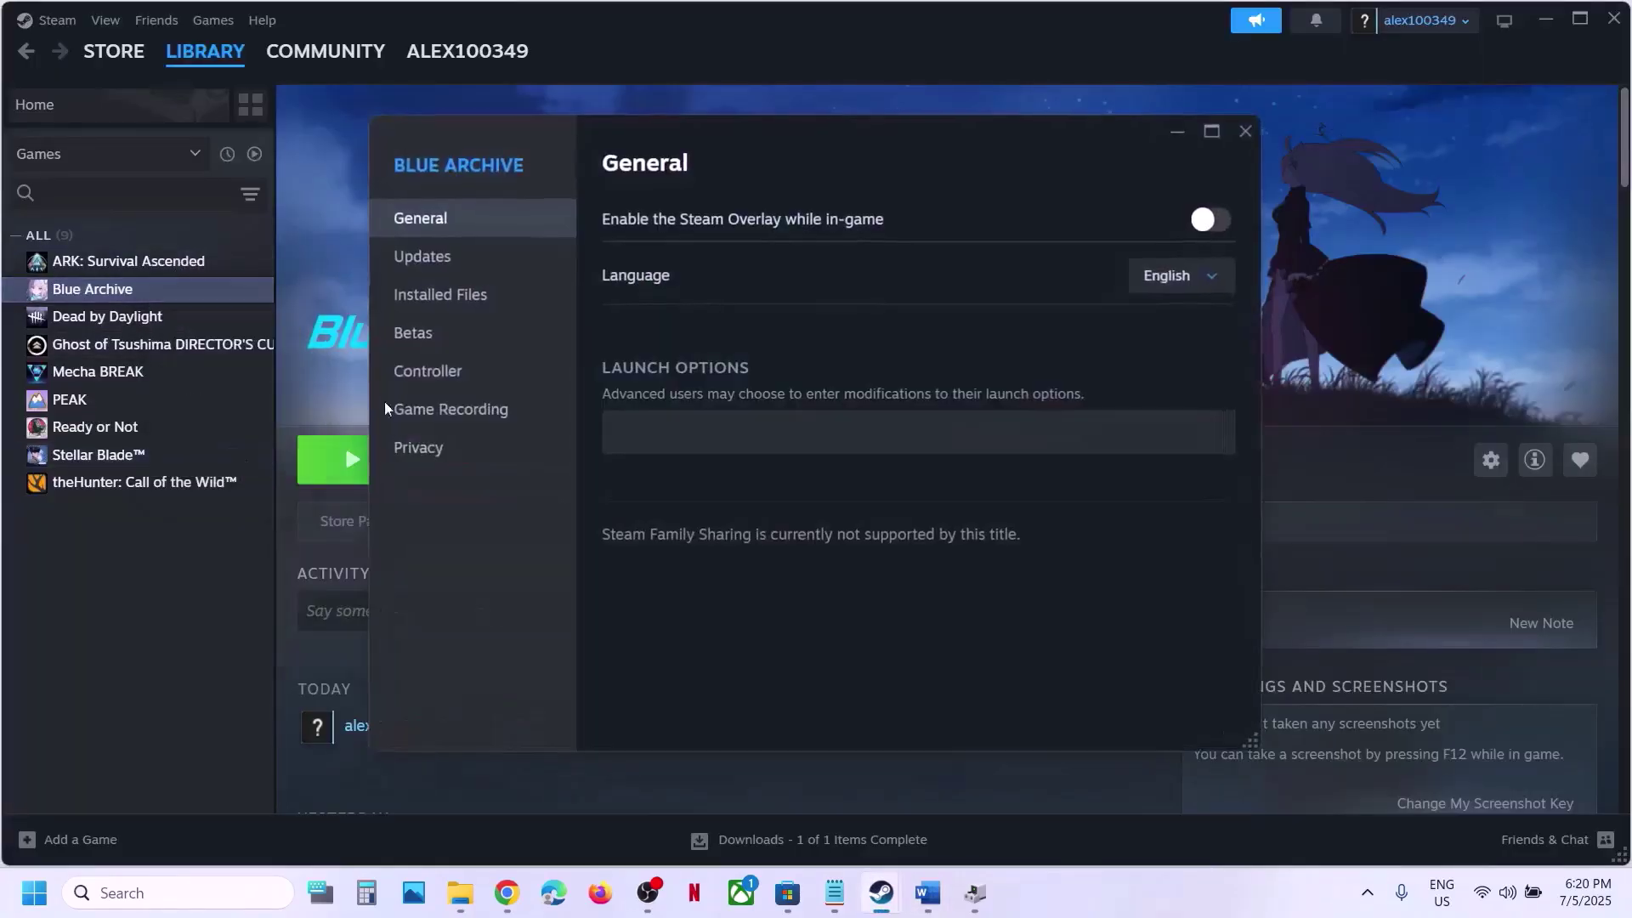
{"action": "left_click", "coordinate": [450, 295]}
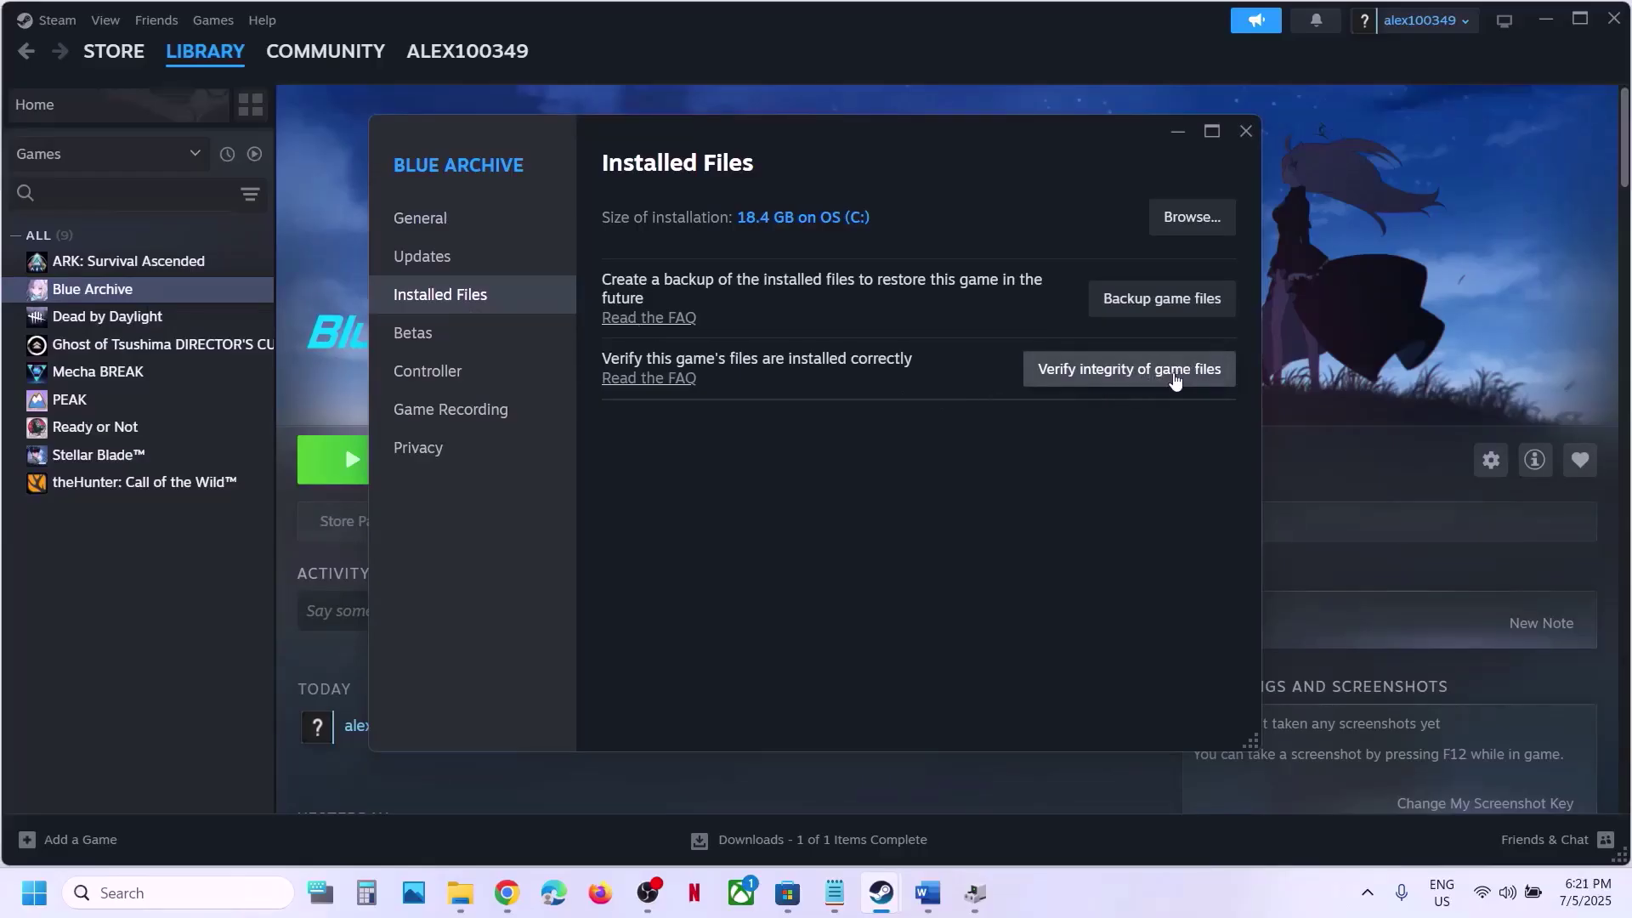
{"action": "left_click", "coordinate": [1246, 131]}
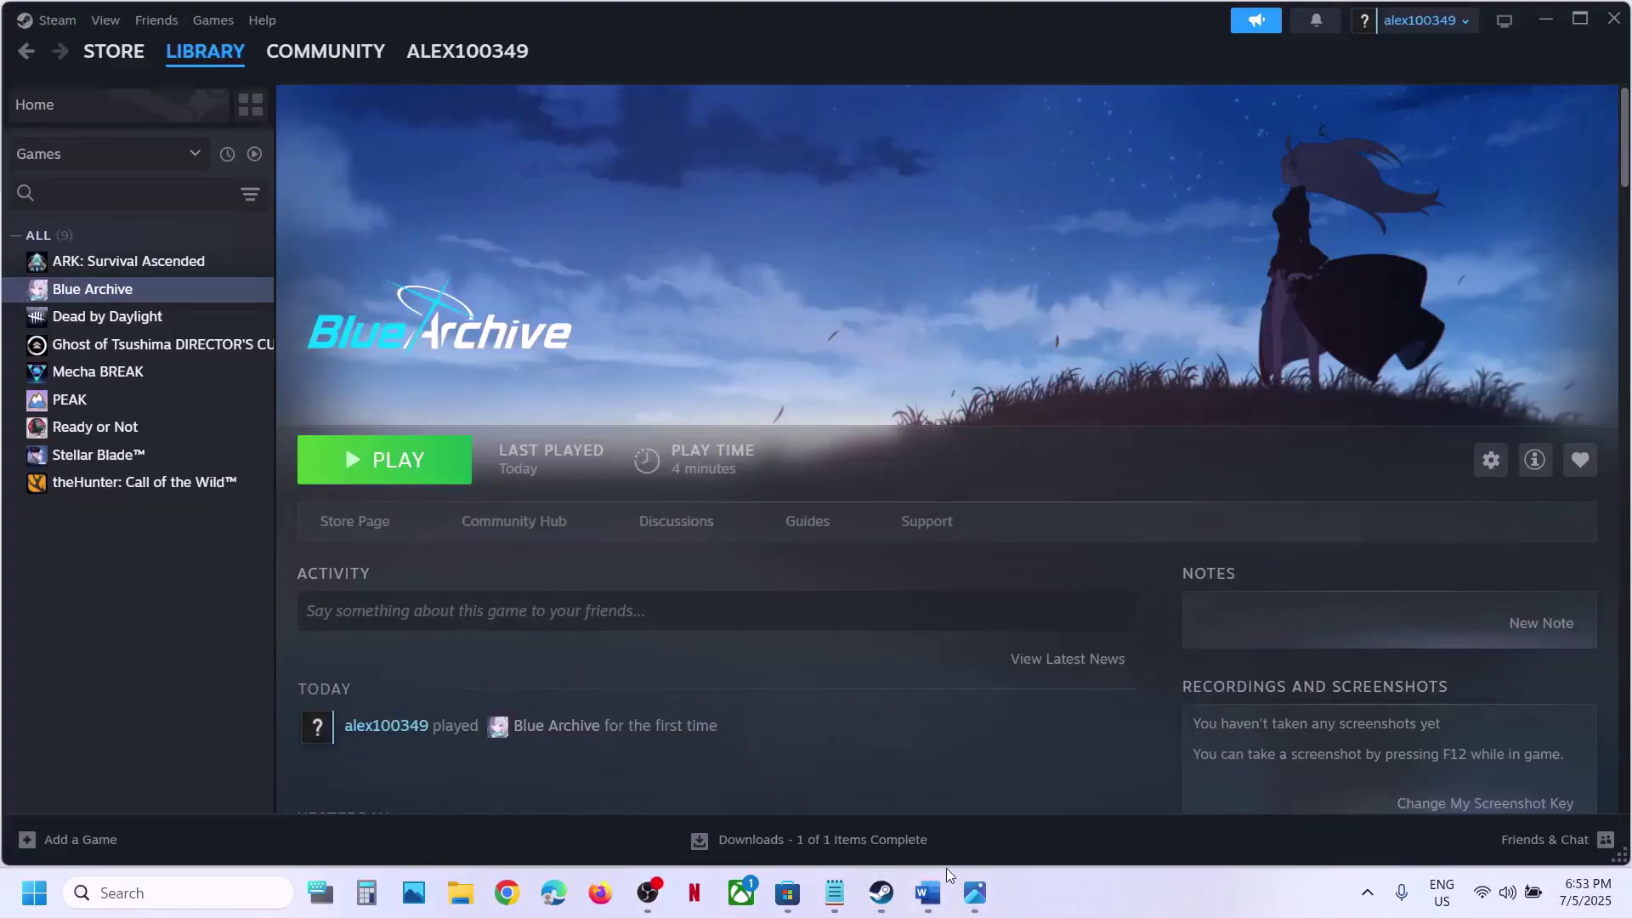
Step: Return to the Word notes and read Step 12 on allowing the game exe through antivirus, controlled folder access and firewall
{"action": "left_click", "coordinate": [929, 893]}
{"action": "scroll", "coordinate": [380, 491], "scroll_direction": "up", "scroll_amount": 2}
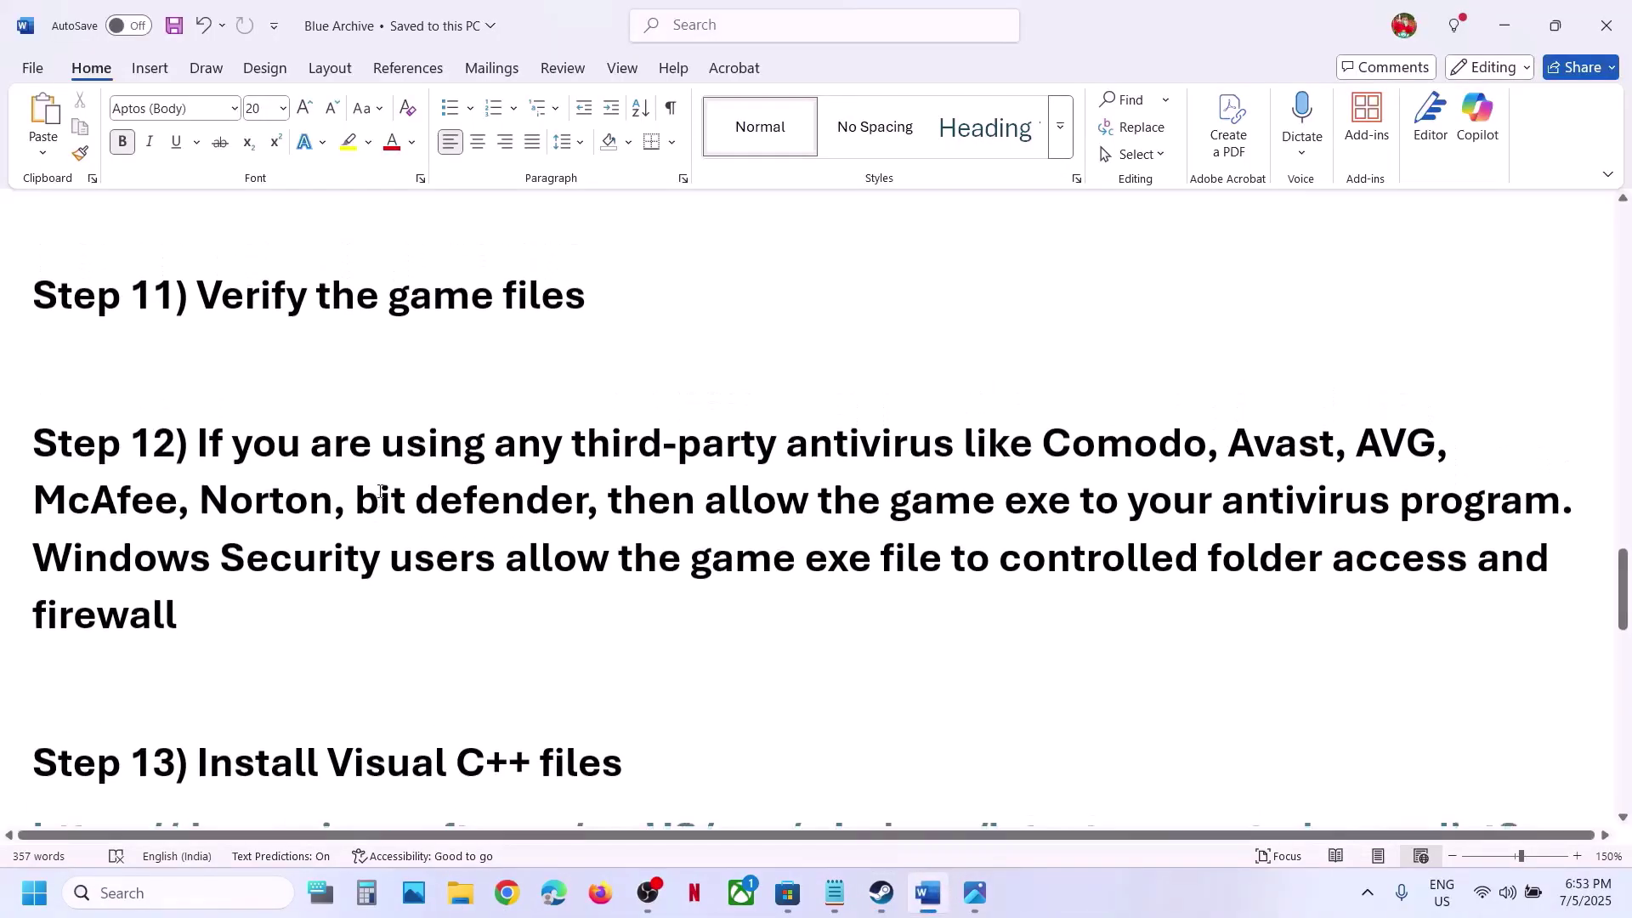
{"action": "left_click_drag", "start_coordinate": [201, 487], "coordinate": [862, 477]}
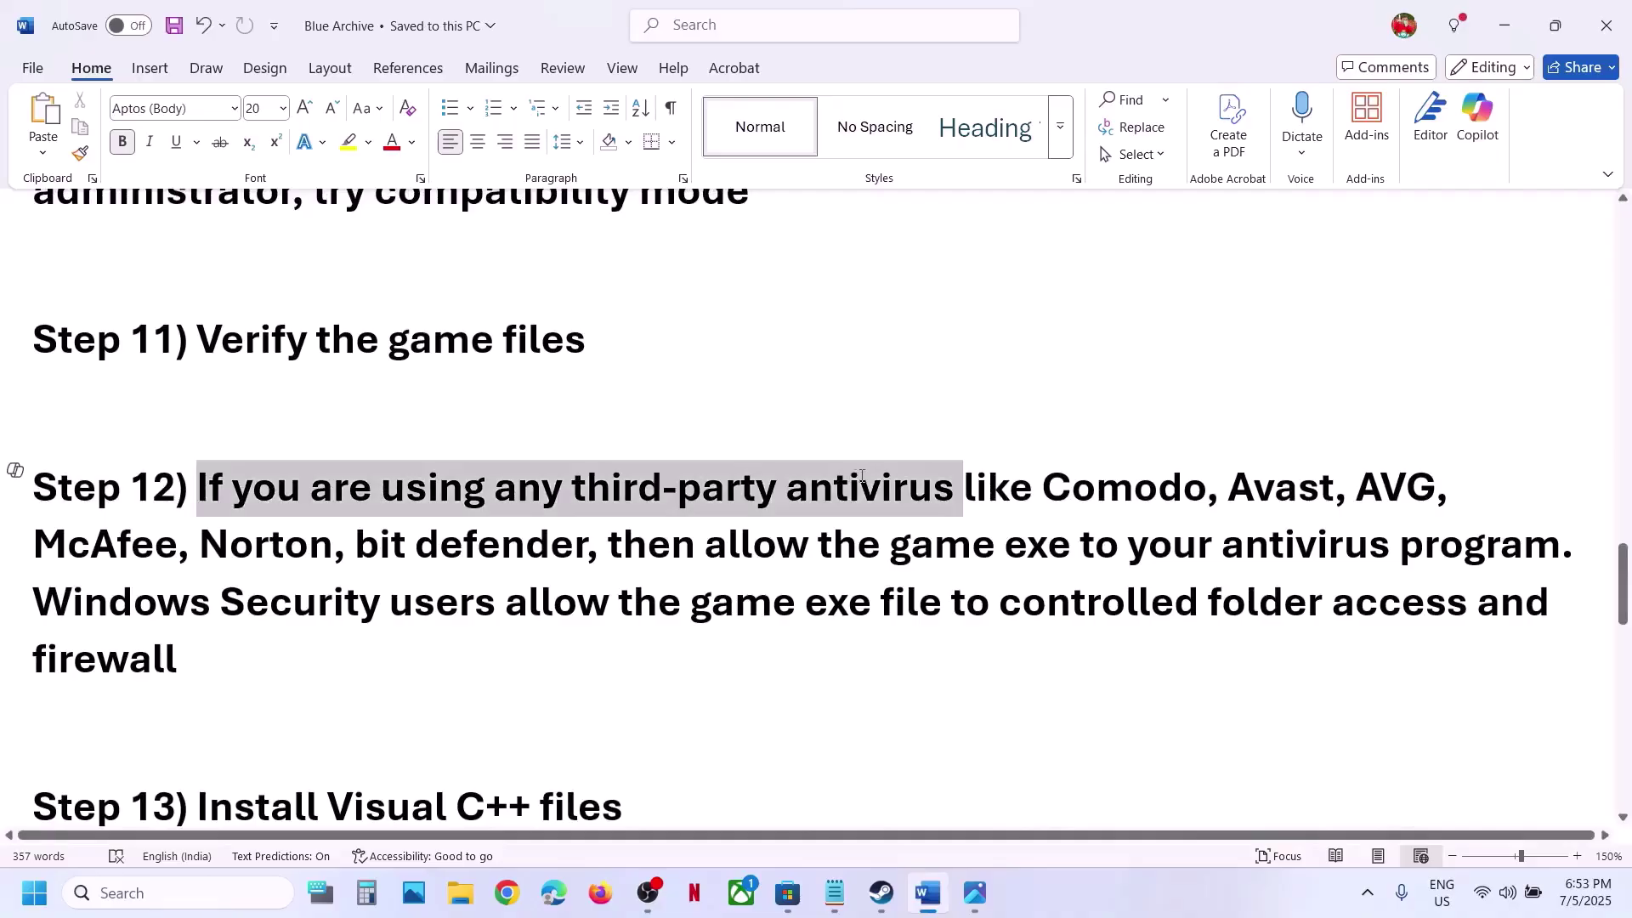
{"action": "scroll", "coordinate": [879, 480], "scroll_direction": "up", "scroll_amount": 1}
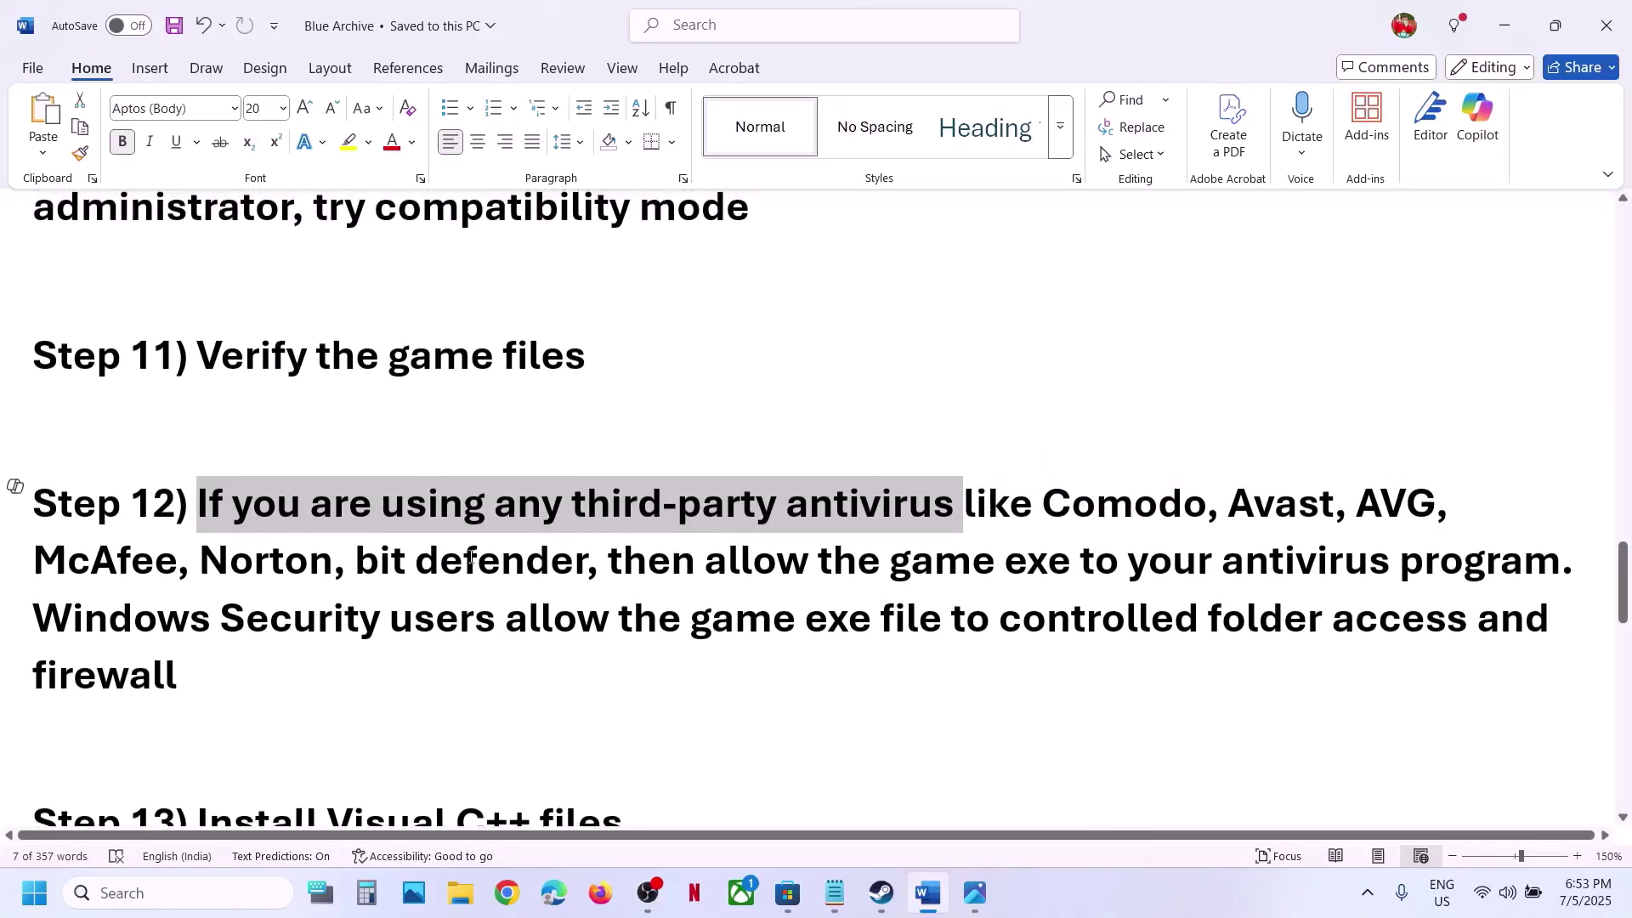
{"action": "left_click_drag", "start_coordinate": [400, 566], "coordinate": [759, 572]}
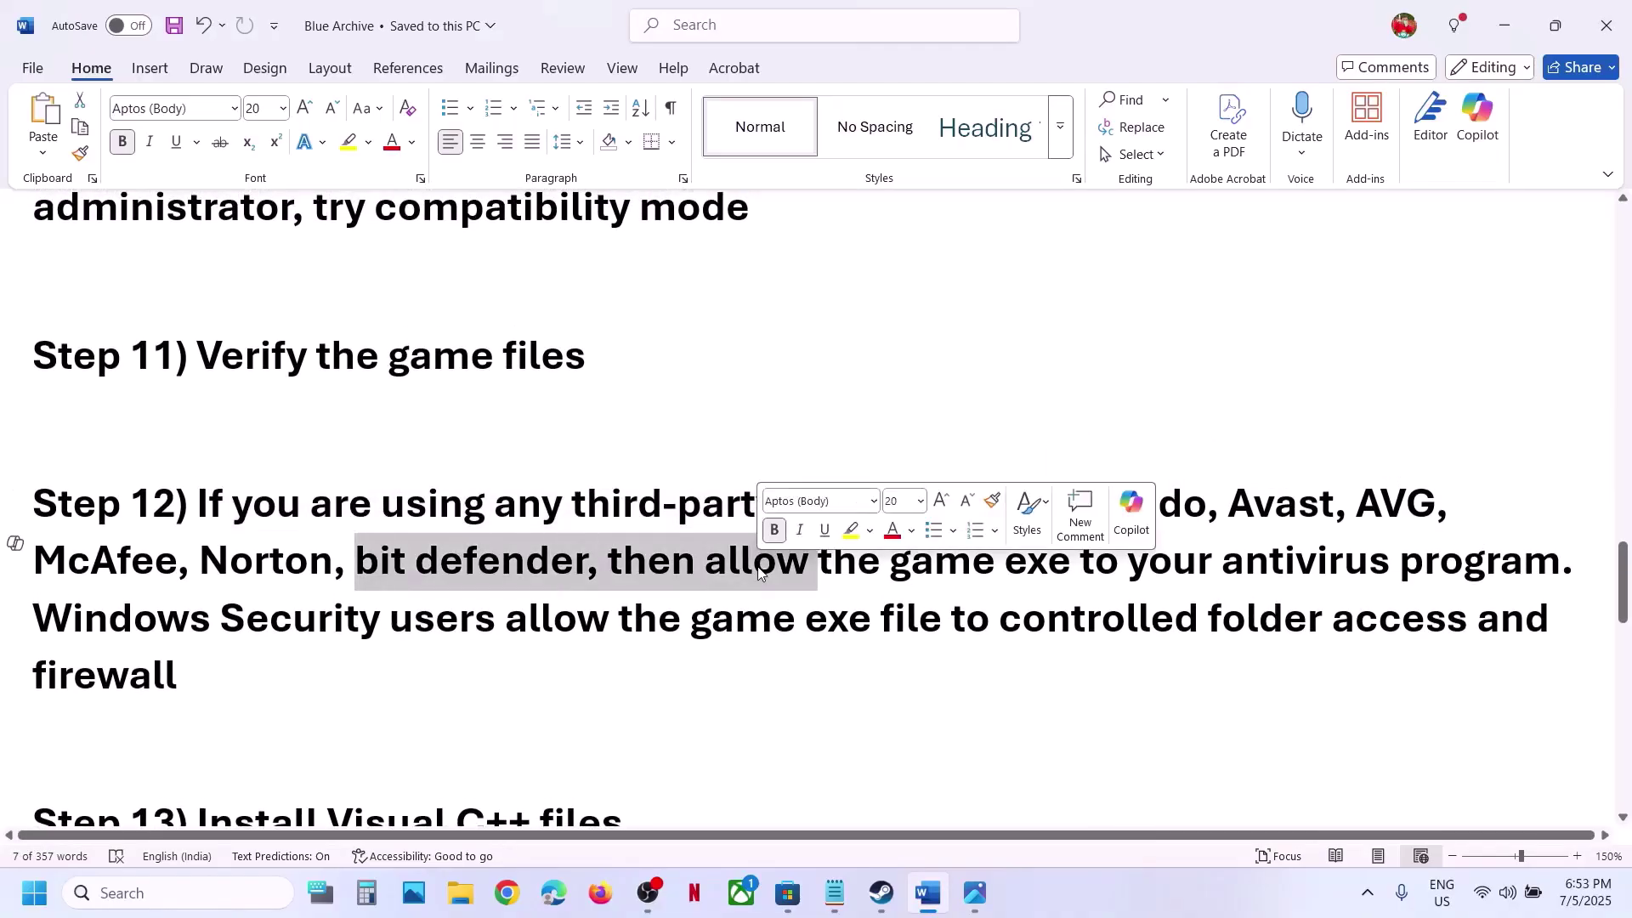
{"action": "left_click", "coordinate": [635, 583]}
{"action": "left_click_drag", "start_coordinate": [716, 562], "coordinate": [1394, 562]}
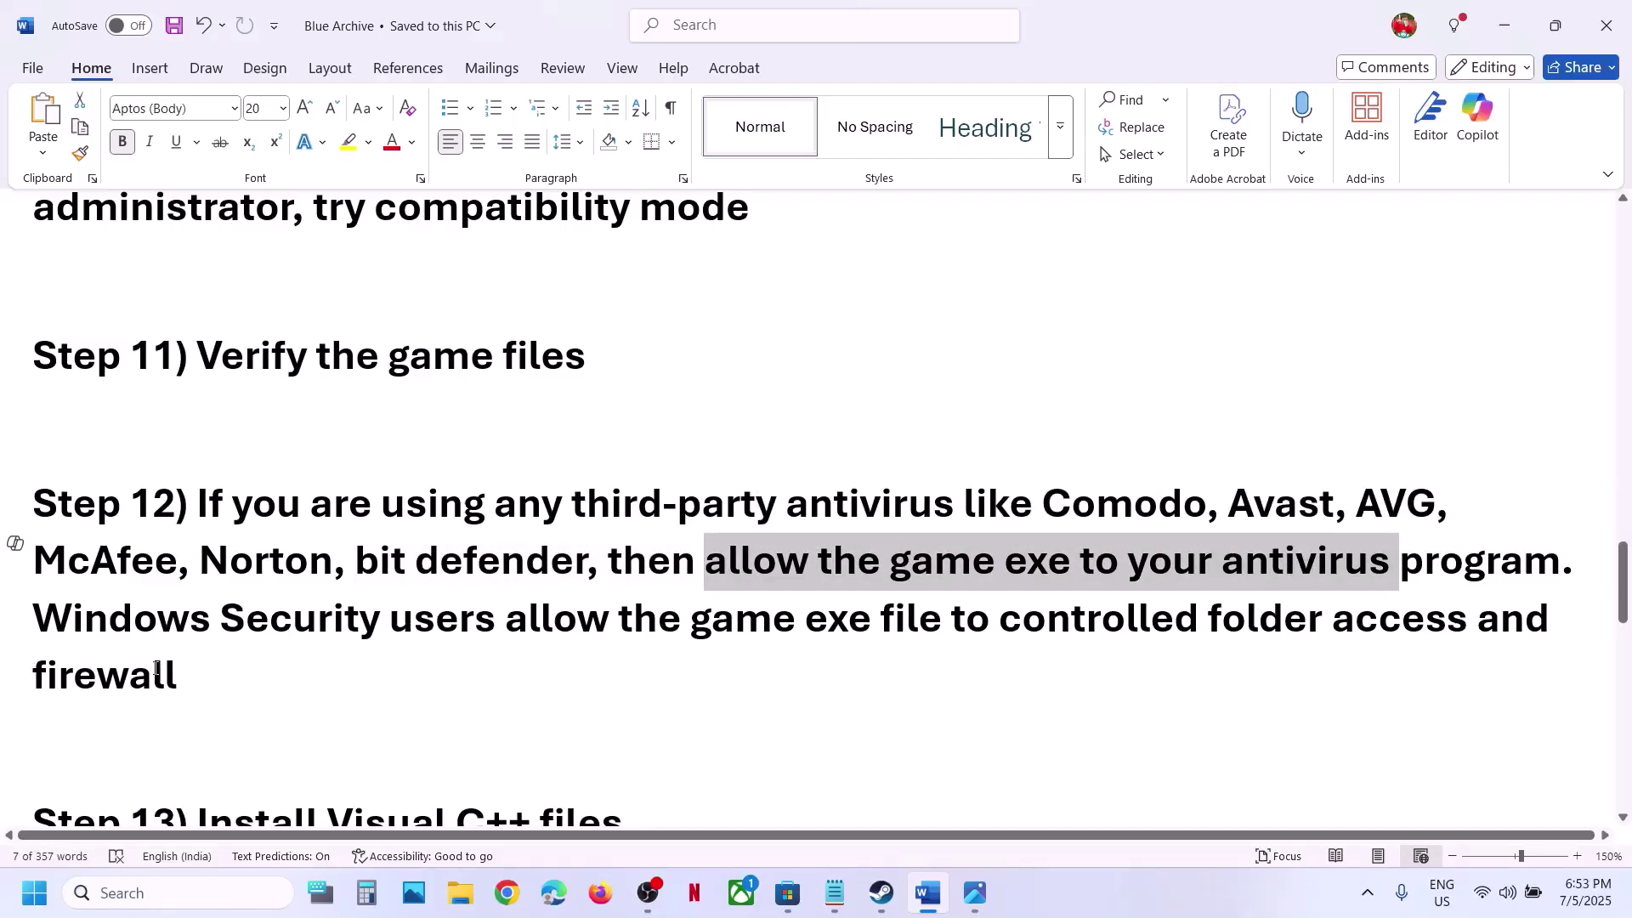
{"action": "left_click_drag", "start_coordinate": [125, 634], "coordinate": [393, 619]}
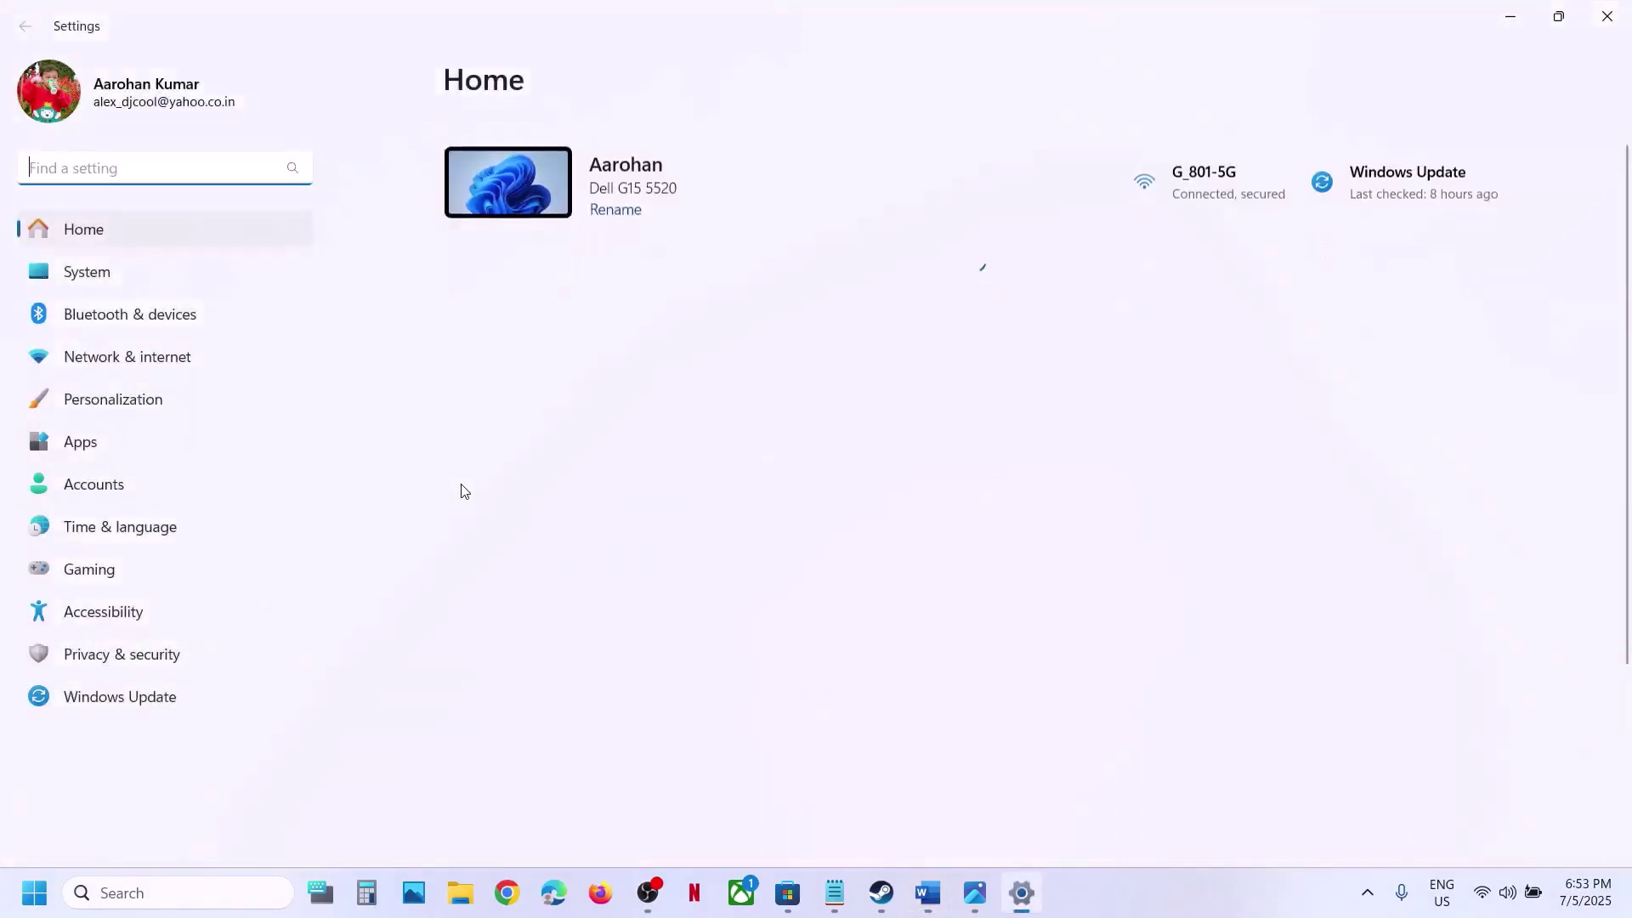
Step: Open the list of apps allowed through Controlled folder access in Windows Security's ransomware protection, granting the requested permission
{"action": "left_click", "coordinate": [78, 656]}
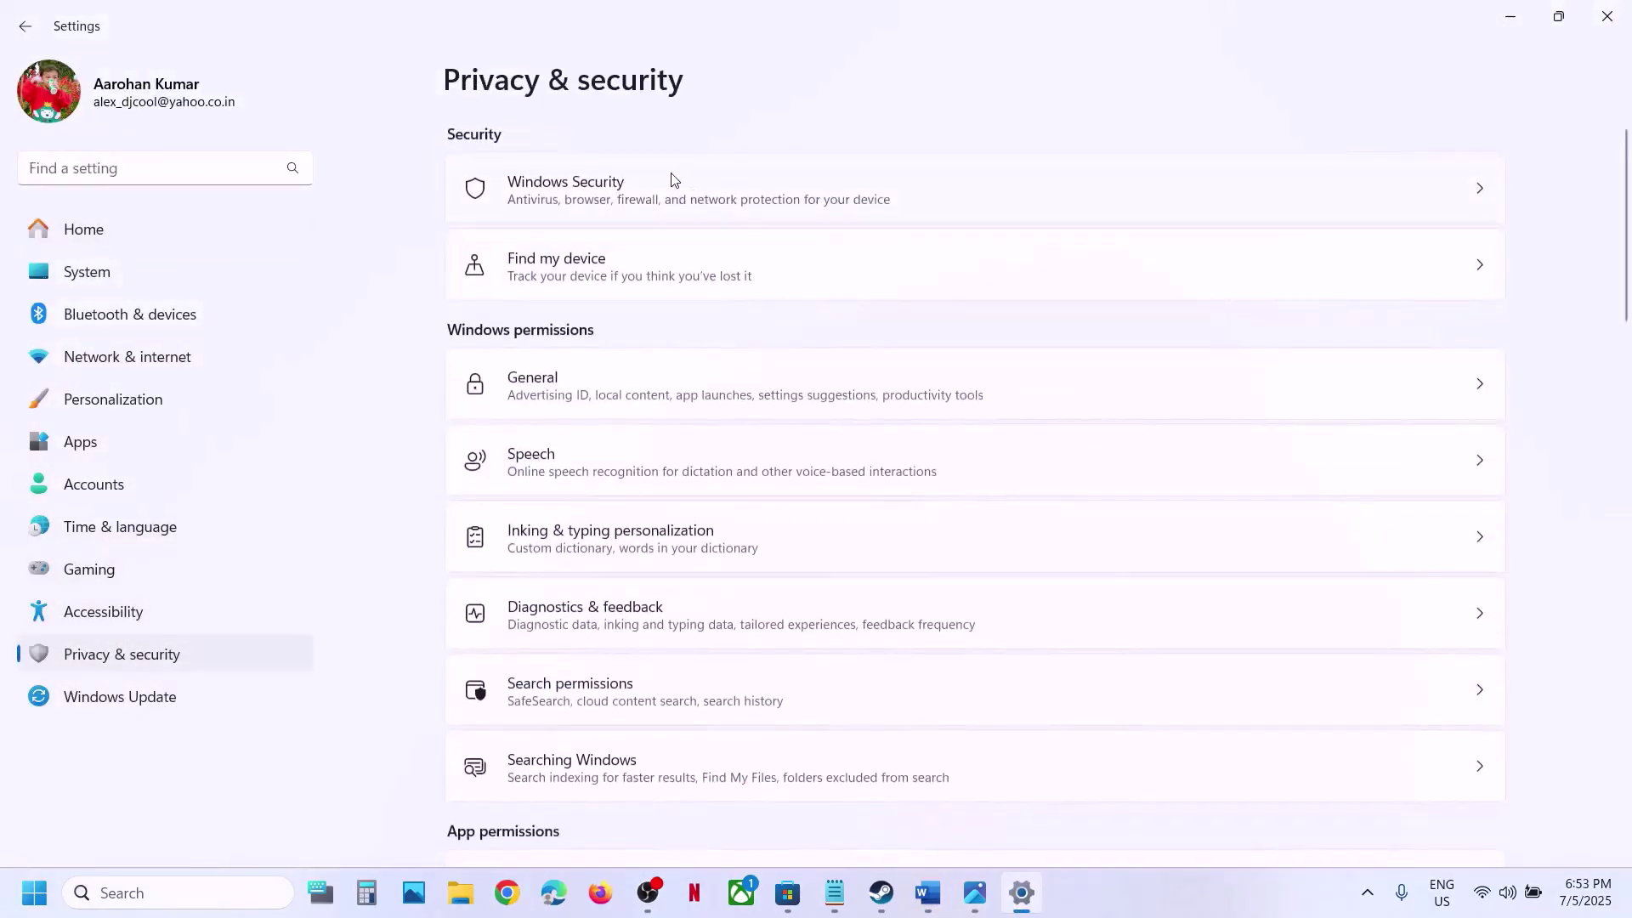
{"action": "left_click", "coordinate": [720, 185]}
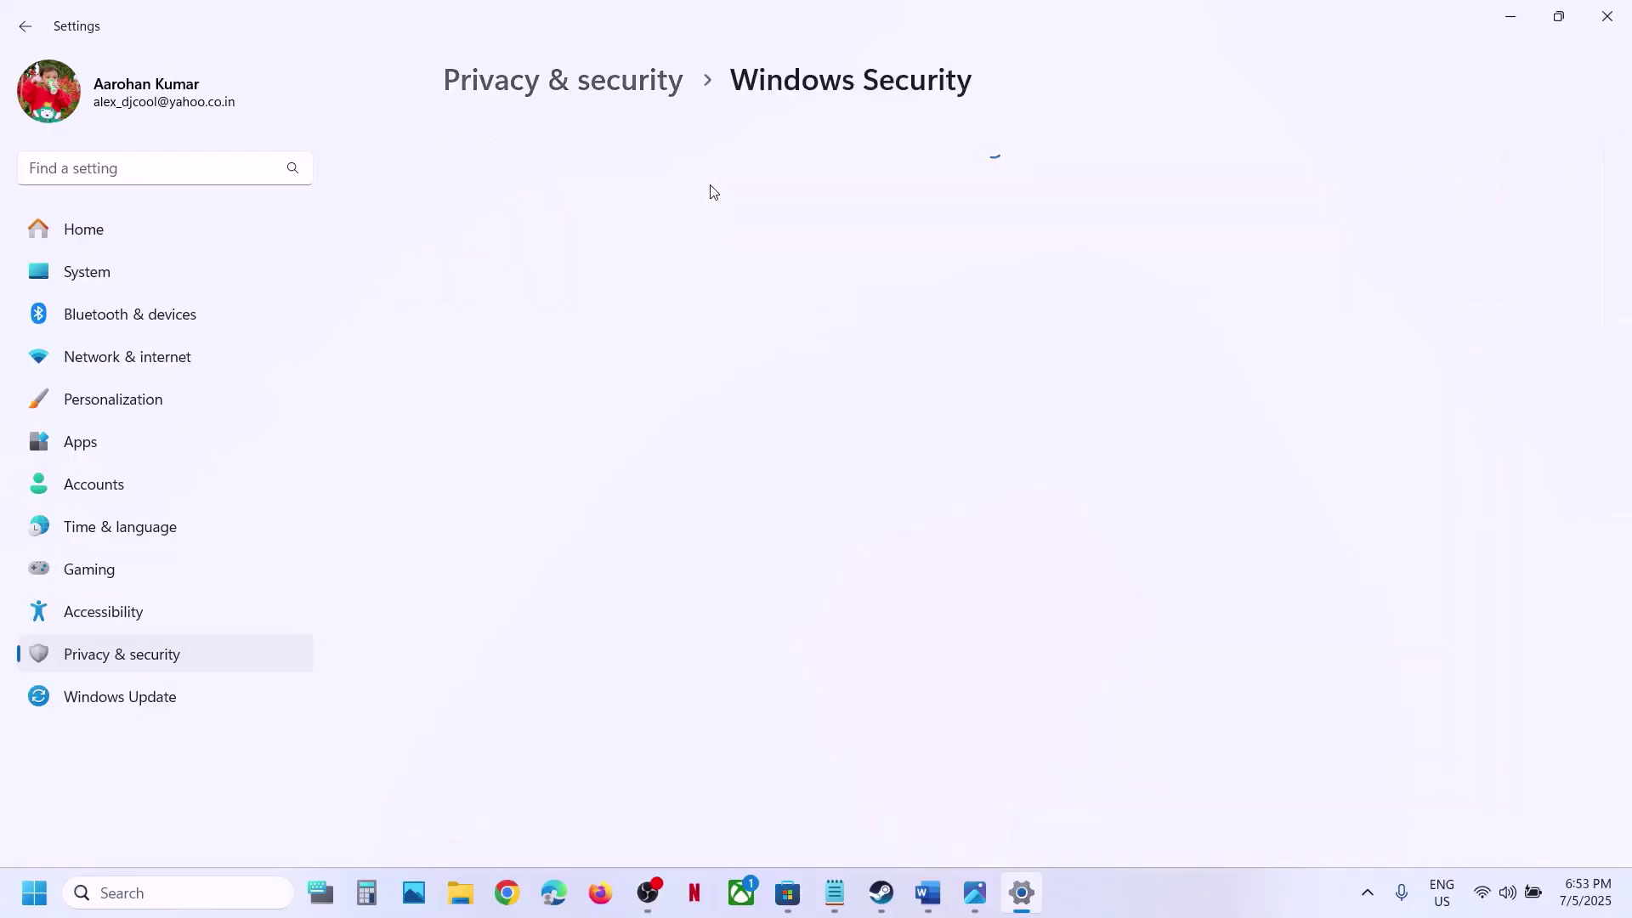
{"action": "left_click", "coordinate": [595, 309]}
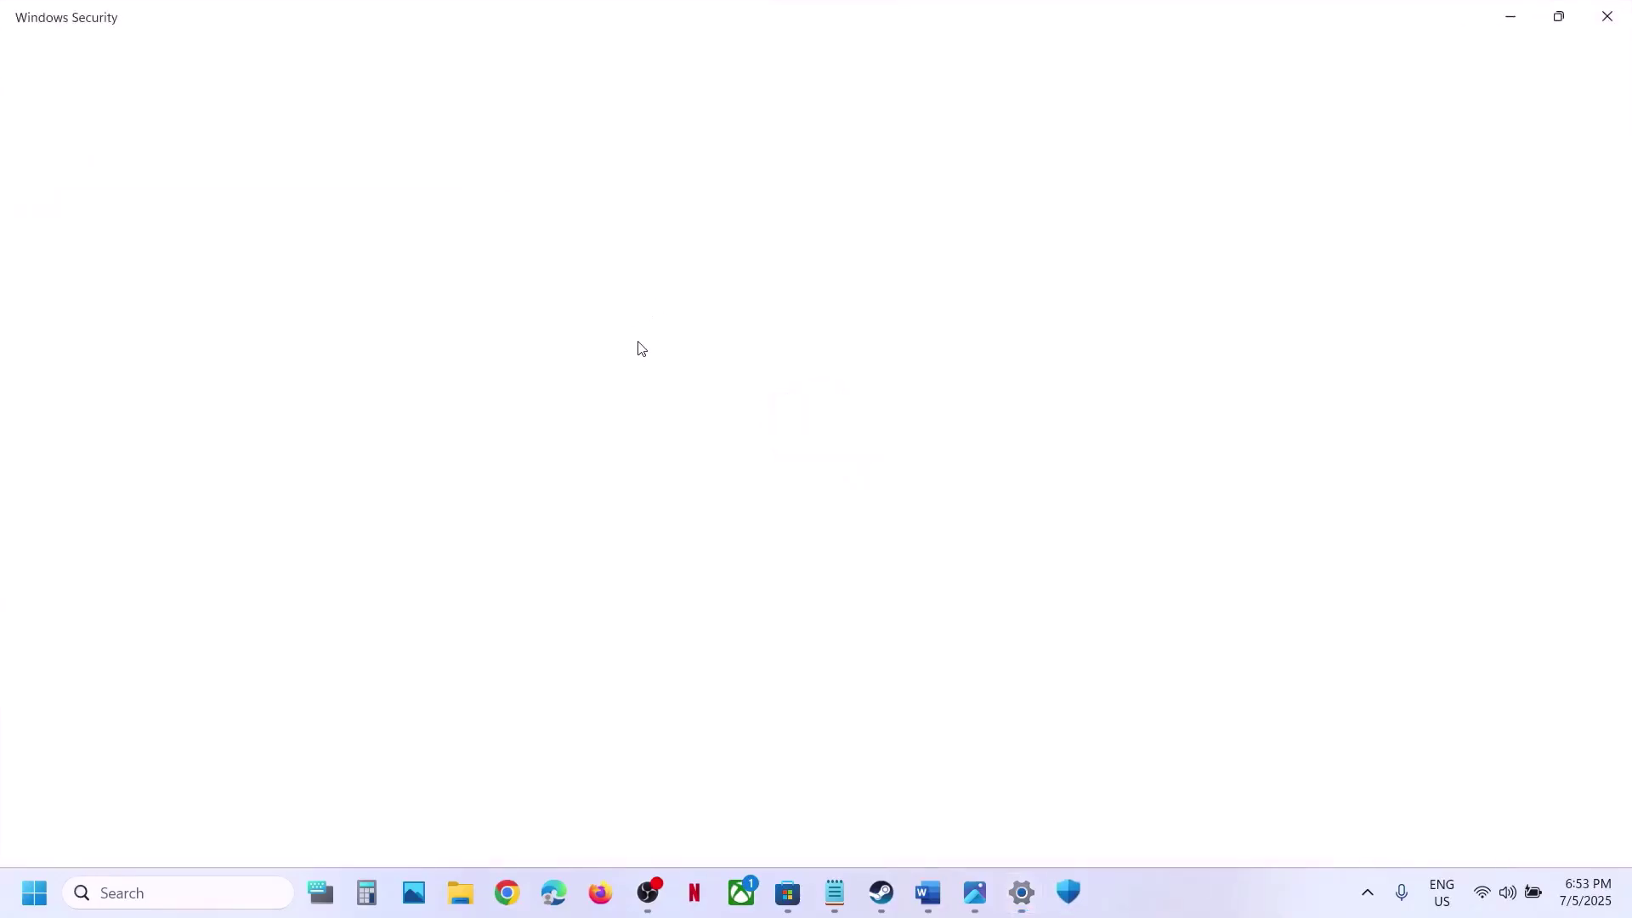
{"action": "scroll", "coordinate": [633, 425], "scroll_direction": "down", "scroll_amount": 3}
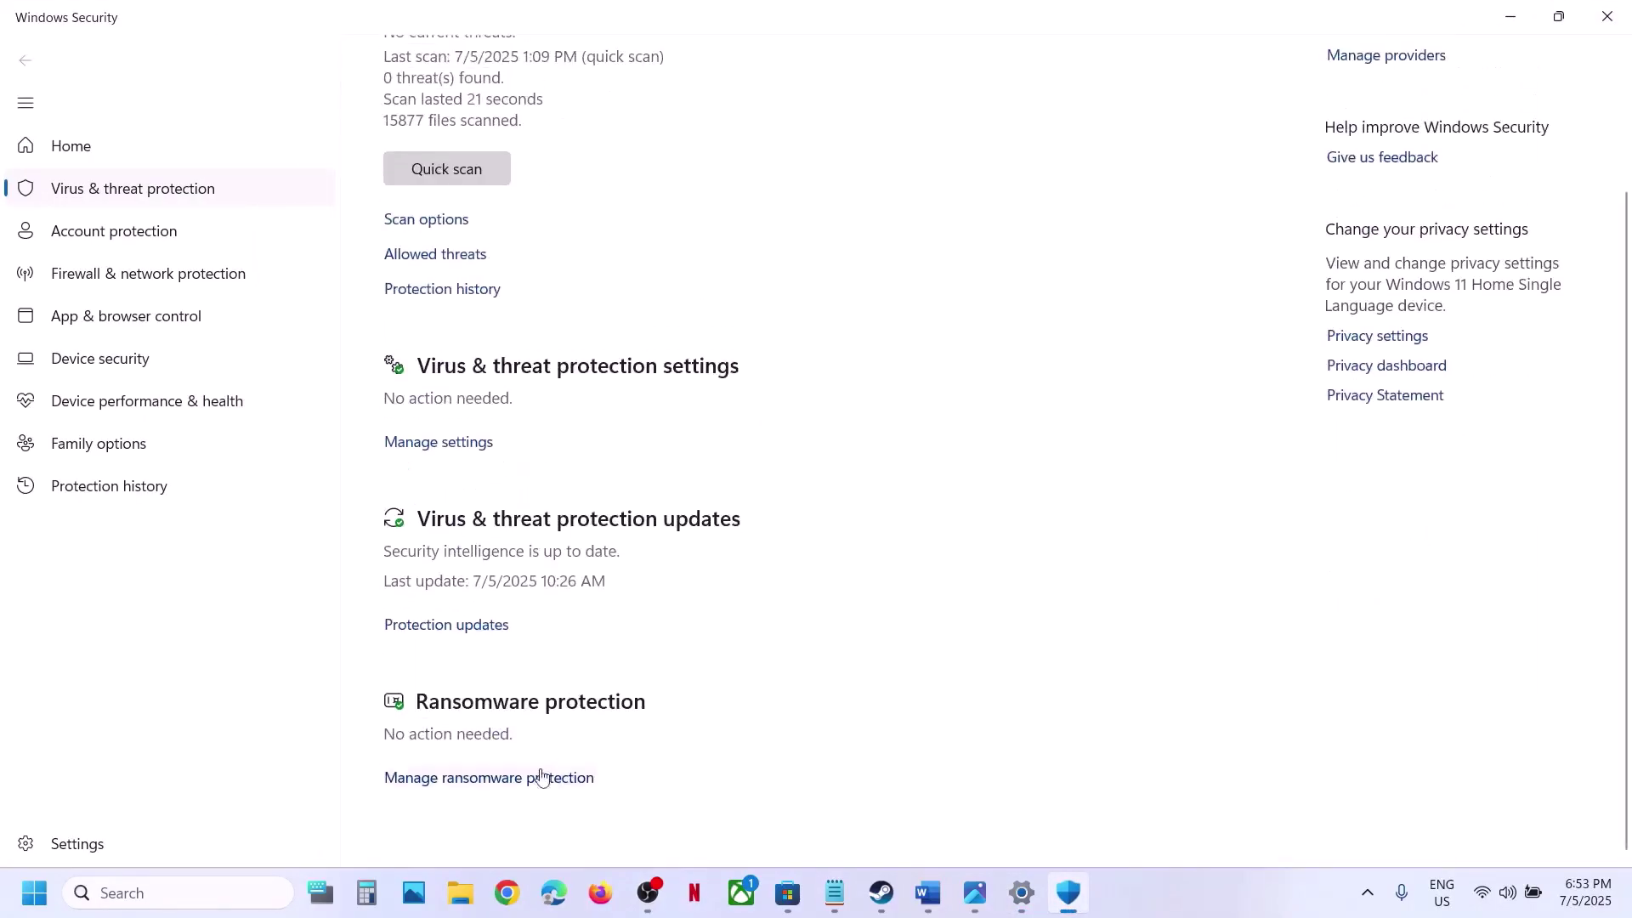
{"action": "left_click", "coordinate": [504, 779]}
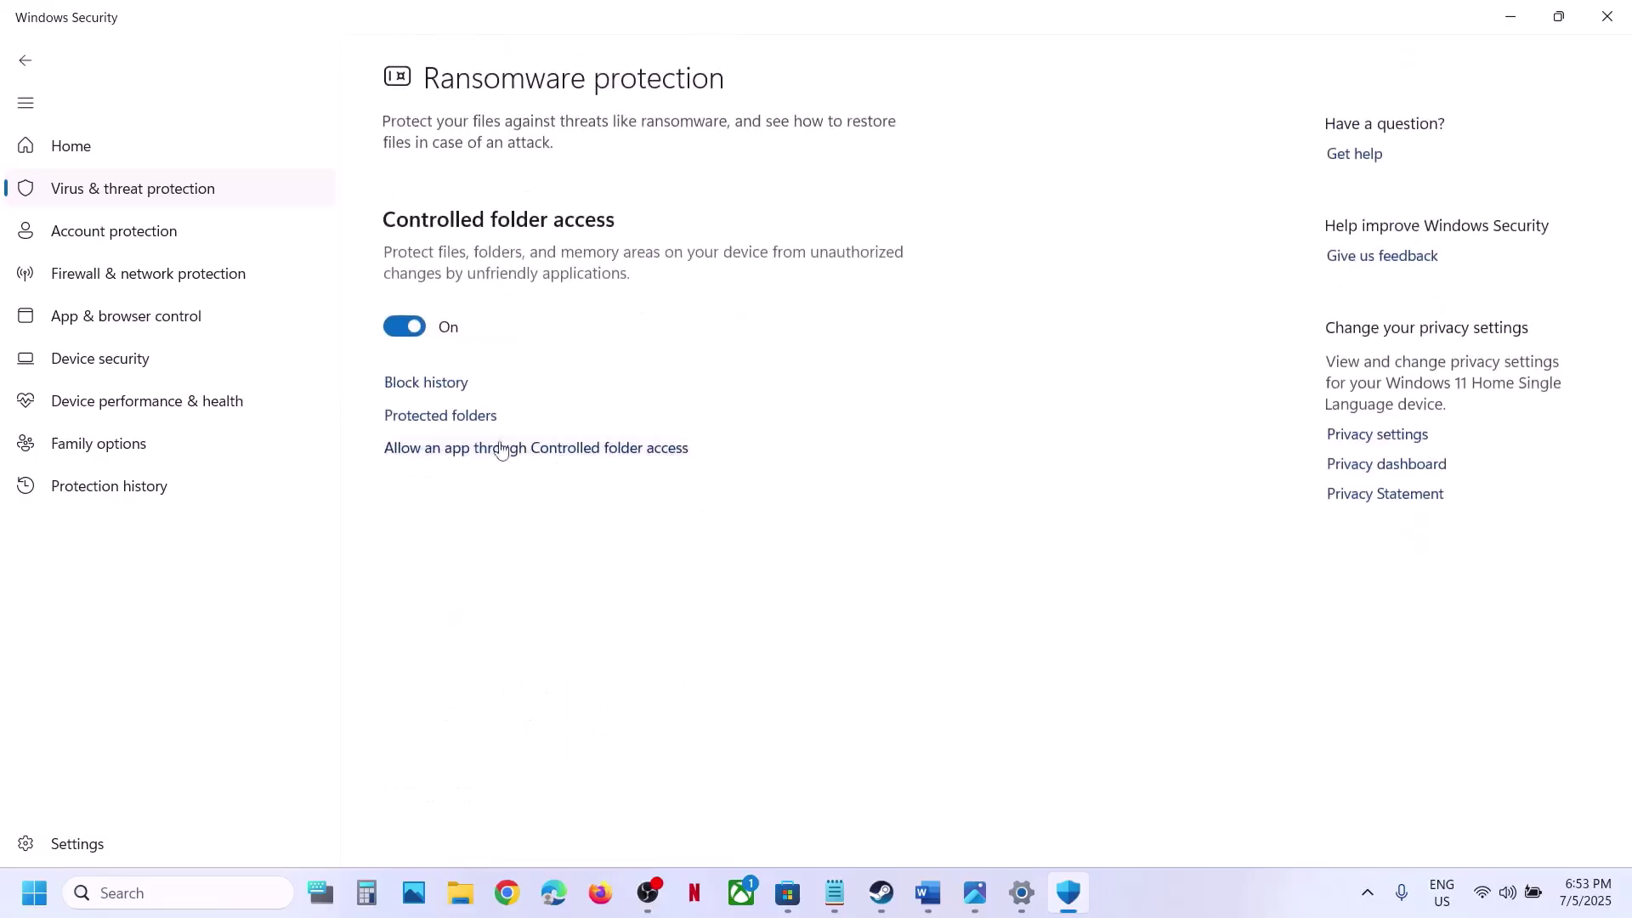
{"action": "left_click", "coordinate": [512, 448]}
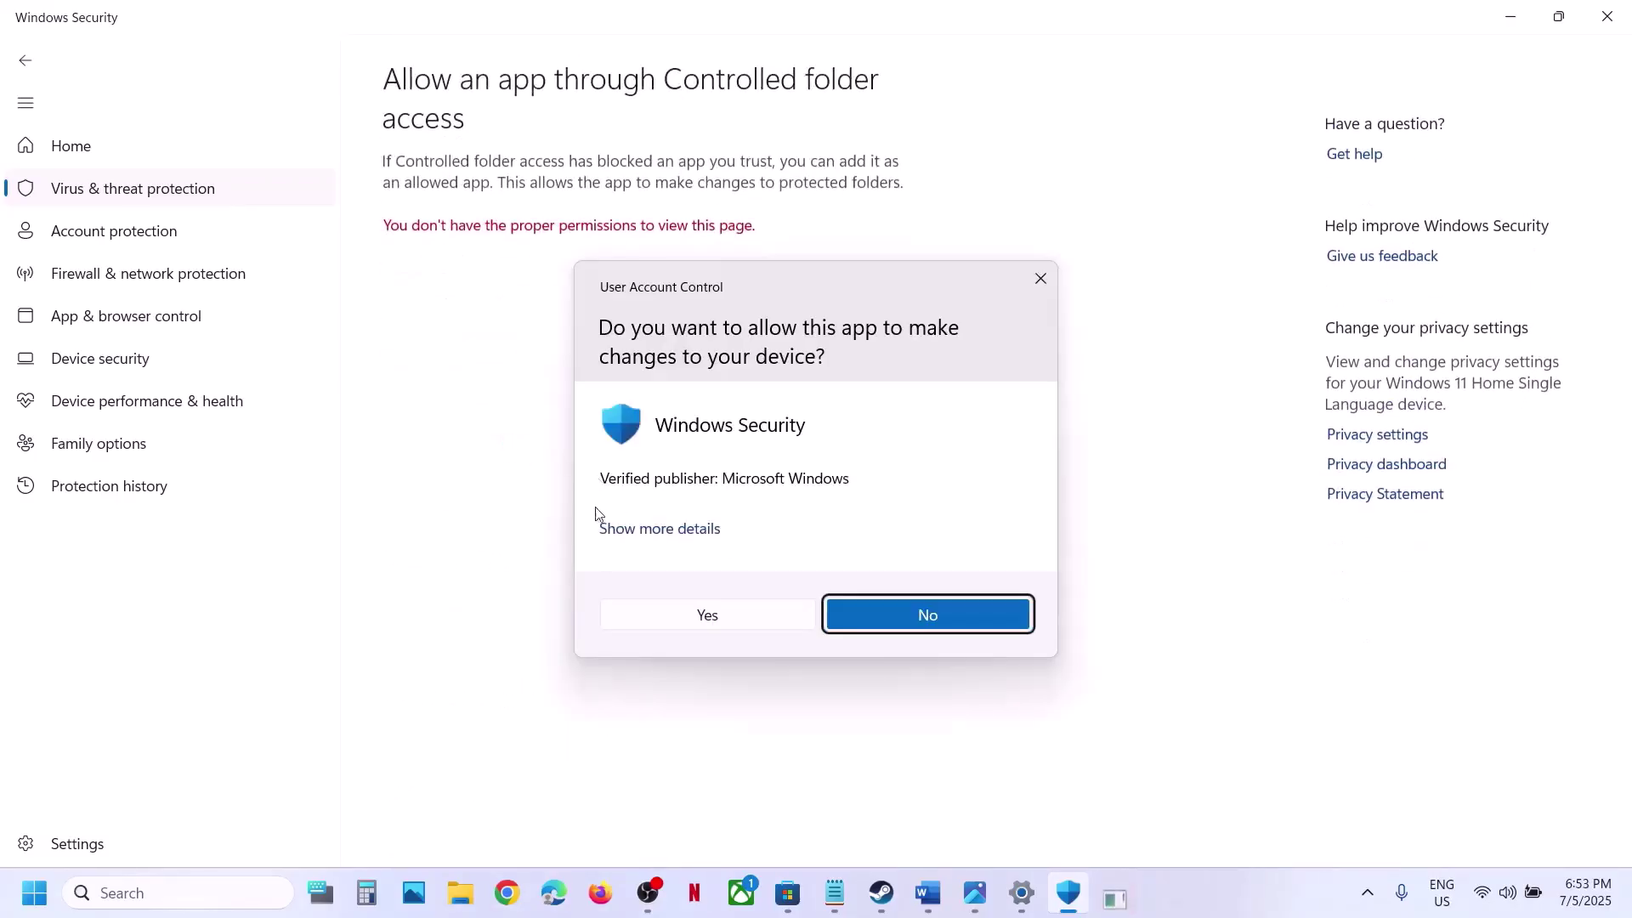
{"action": "left_click", "coordinate": [641, 626]}
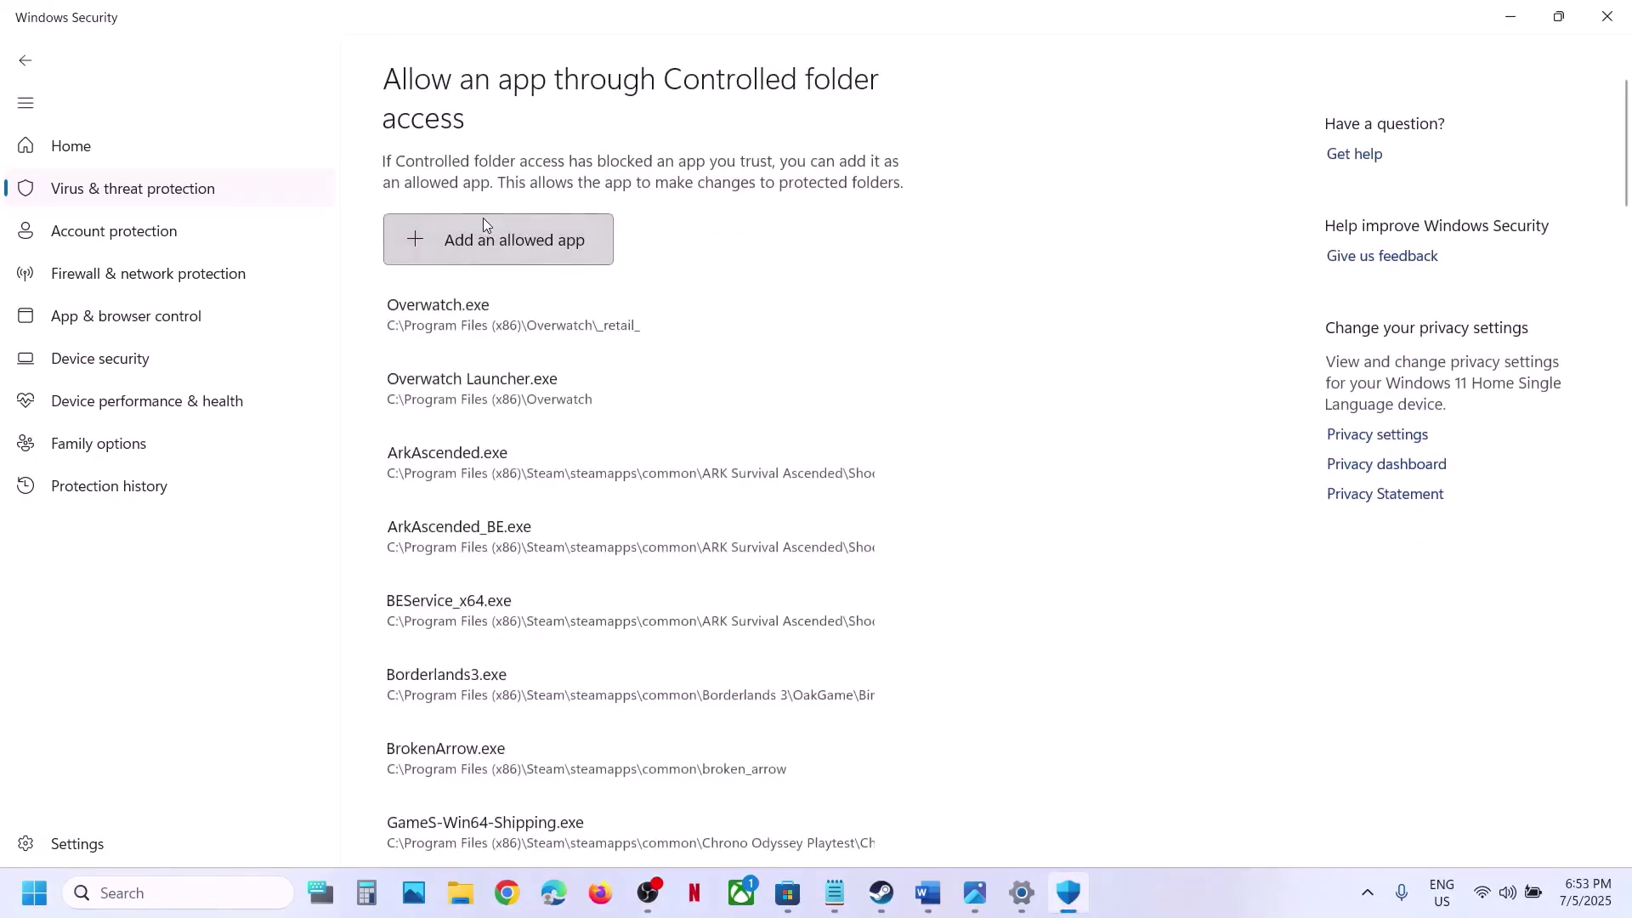
Step: Add the BlueArchive application from Steam's common\BlueArchive folder to the apps allowed through Controlled folder access
{"action": "left_click", "coordinate": [483, 229]}
{"action": "left_click", "coordinate": [486, 324]}
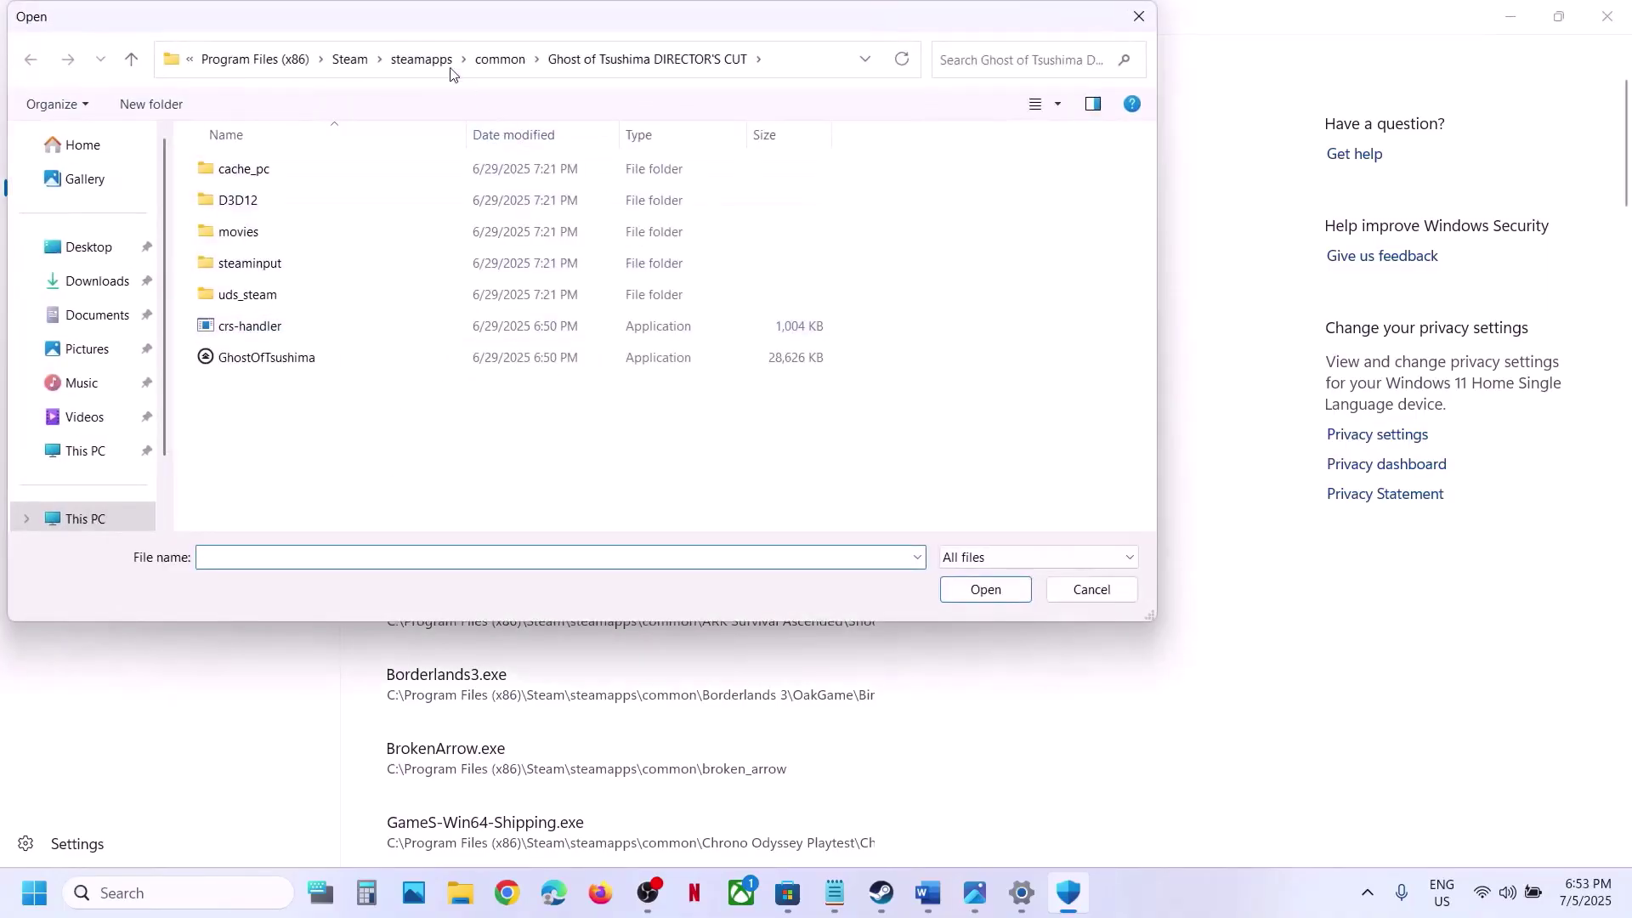
{"action": "left_click", "coordinate": [500, 60]}
{"action": "double_click", "coordinate": [291, 174]}
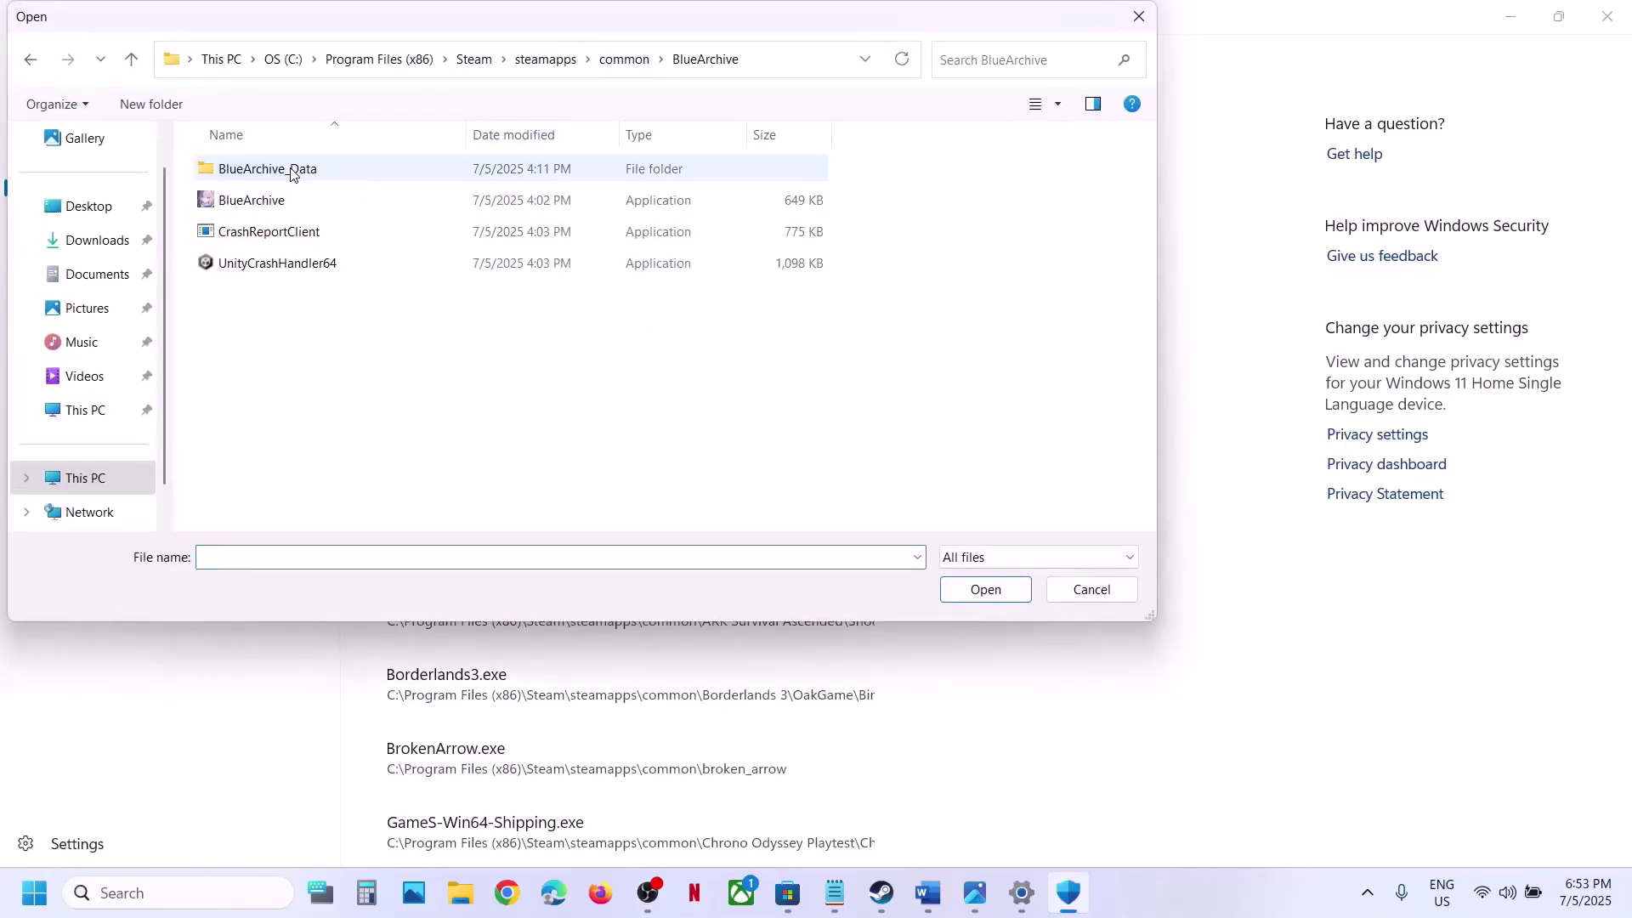
{"action": "left_click", "coordinate": [277, 215]}
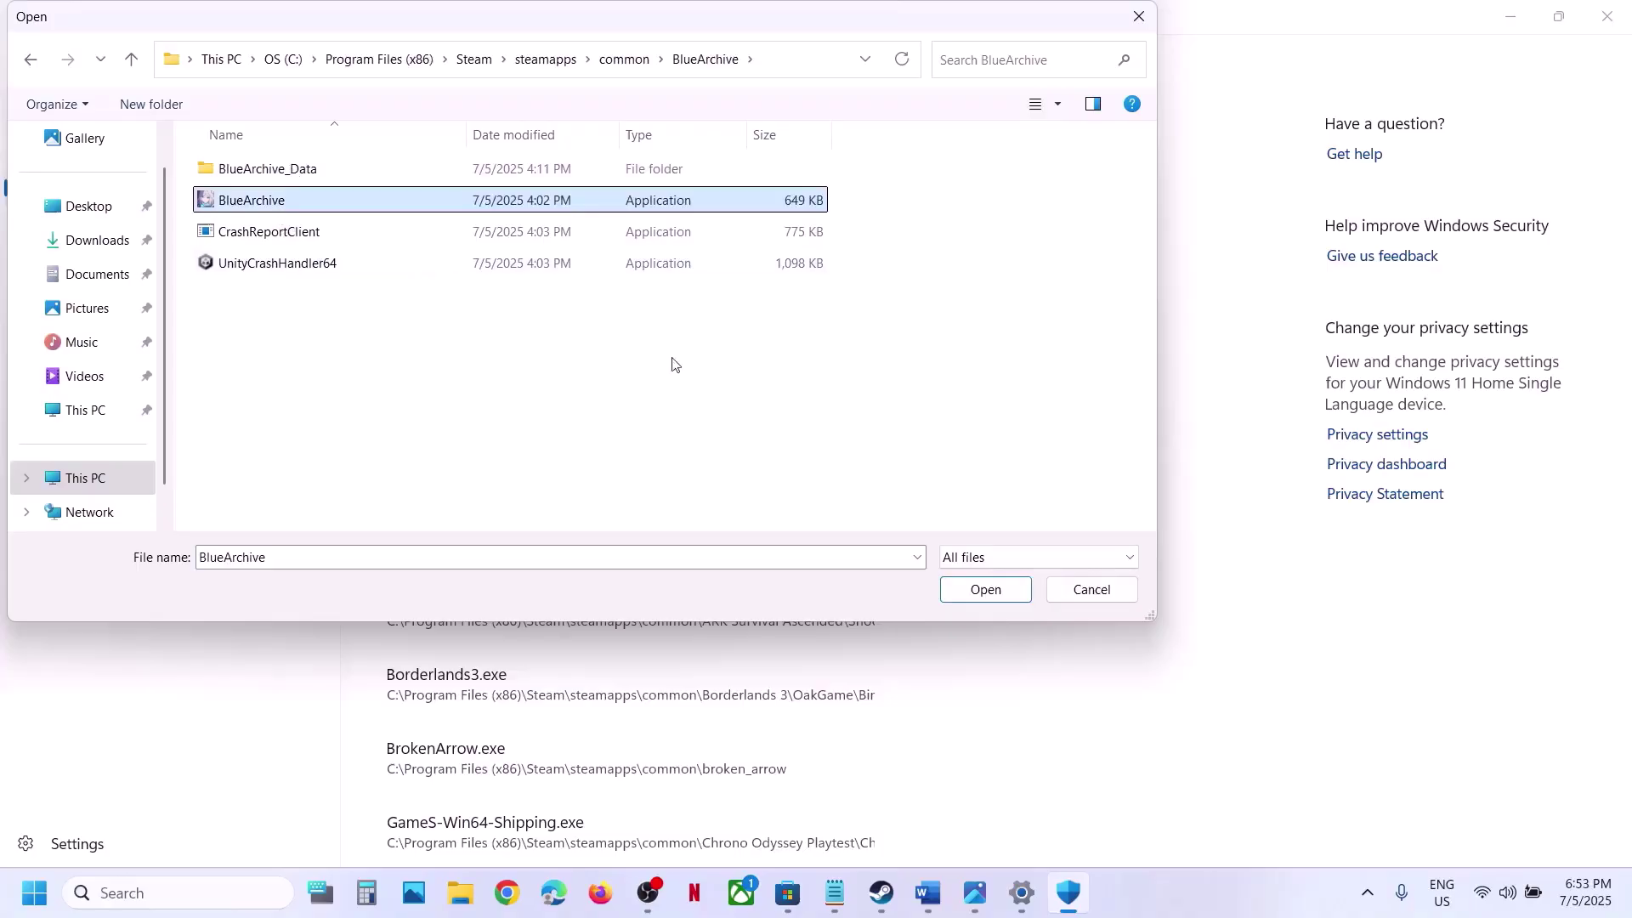
{"action": "left_click", "coordinate": [977, 589]}
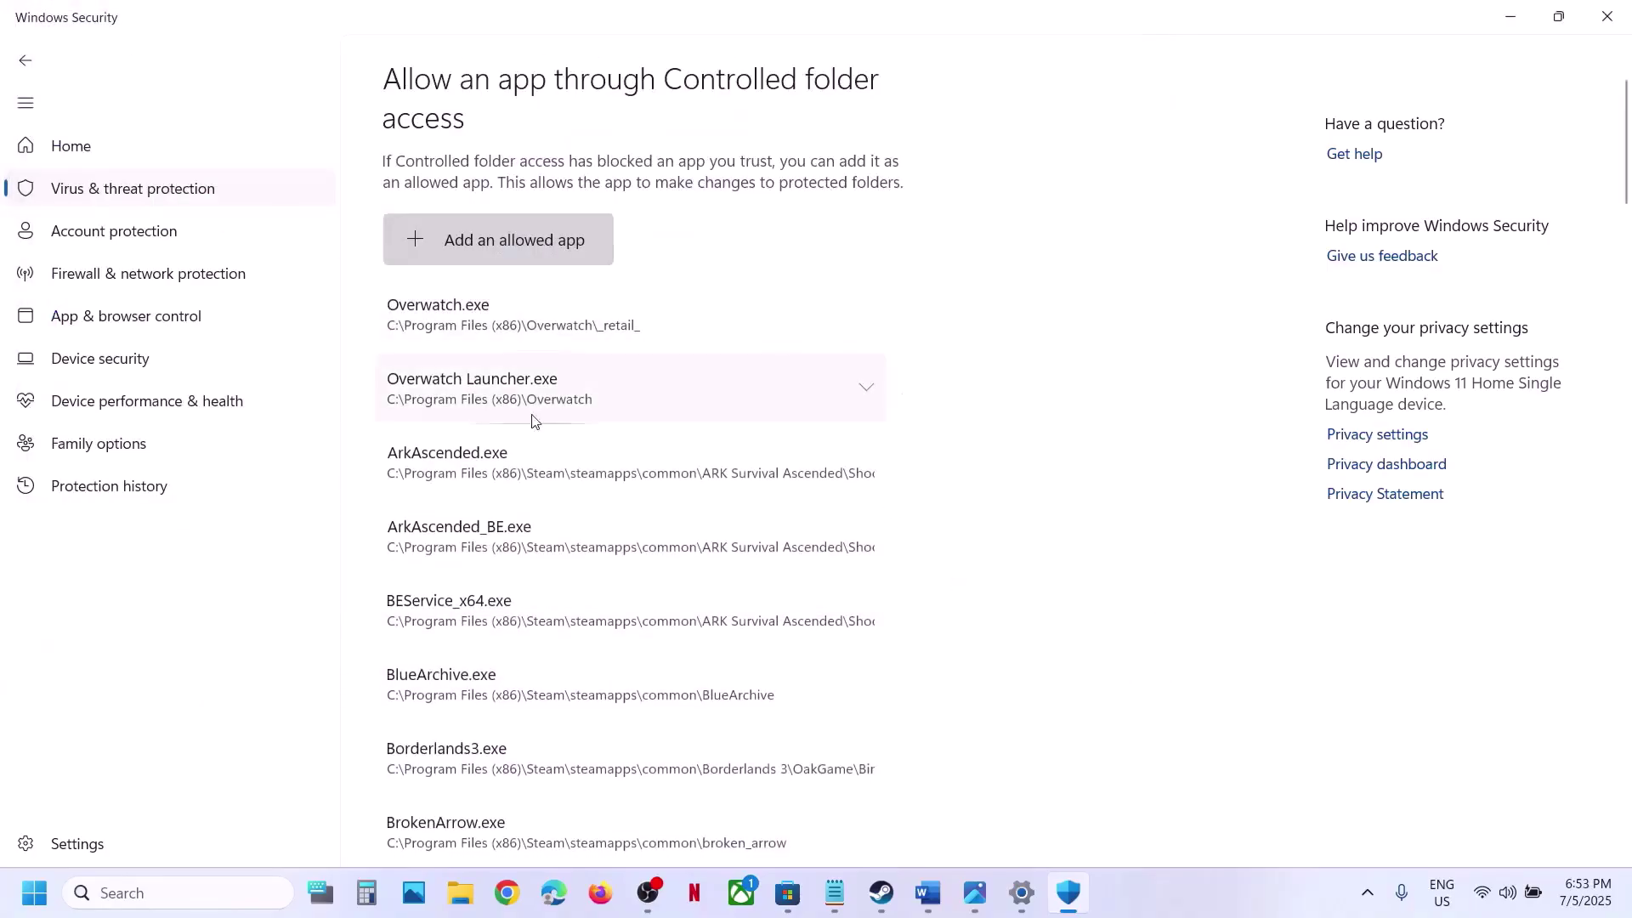
Step: Switch to Control Panel, open the apps allowed through Windows Defender Firewall, and unlock the list for changes
{"action": "left_click", "coordinate": [205, 893]}
{"action": "type", "text": "control"}
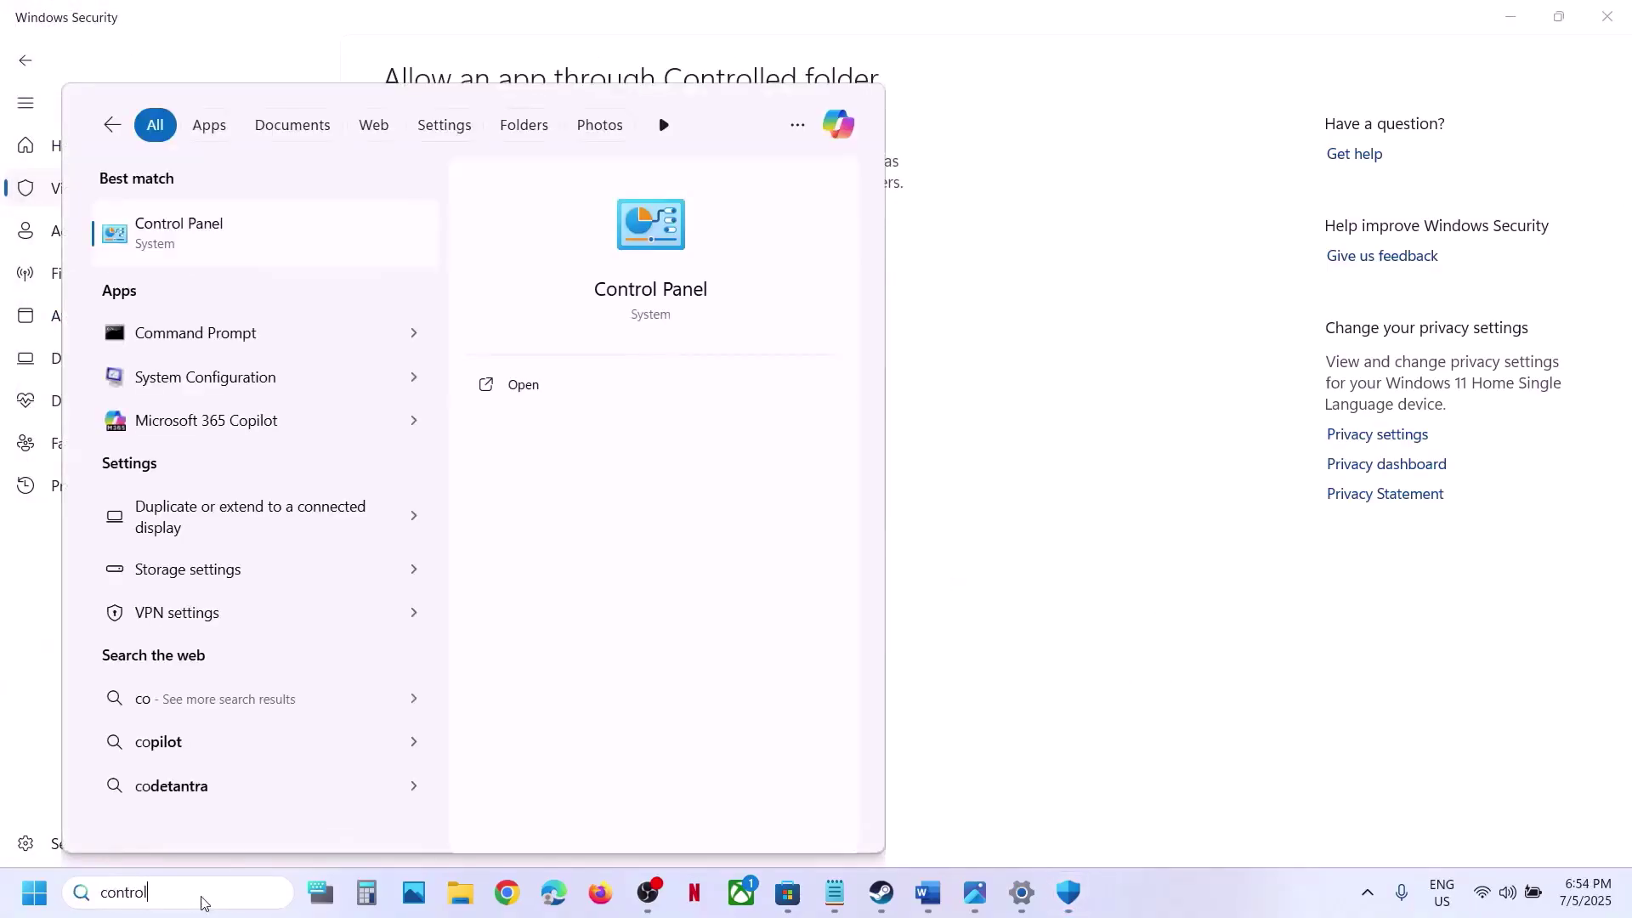
{"action": "key", "text": "Return"}
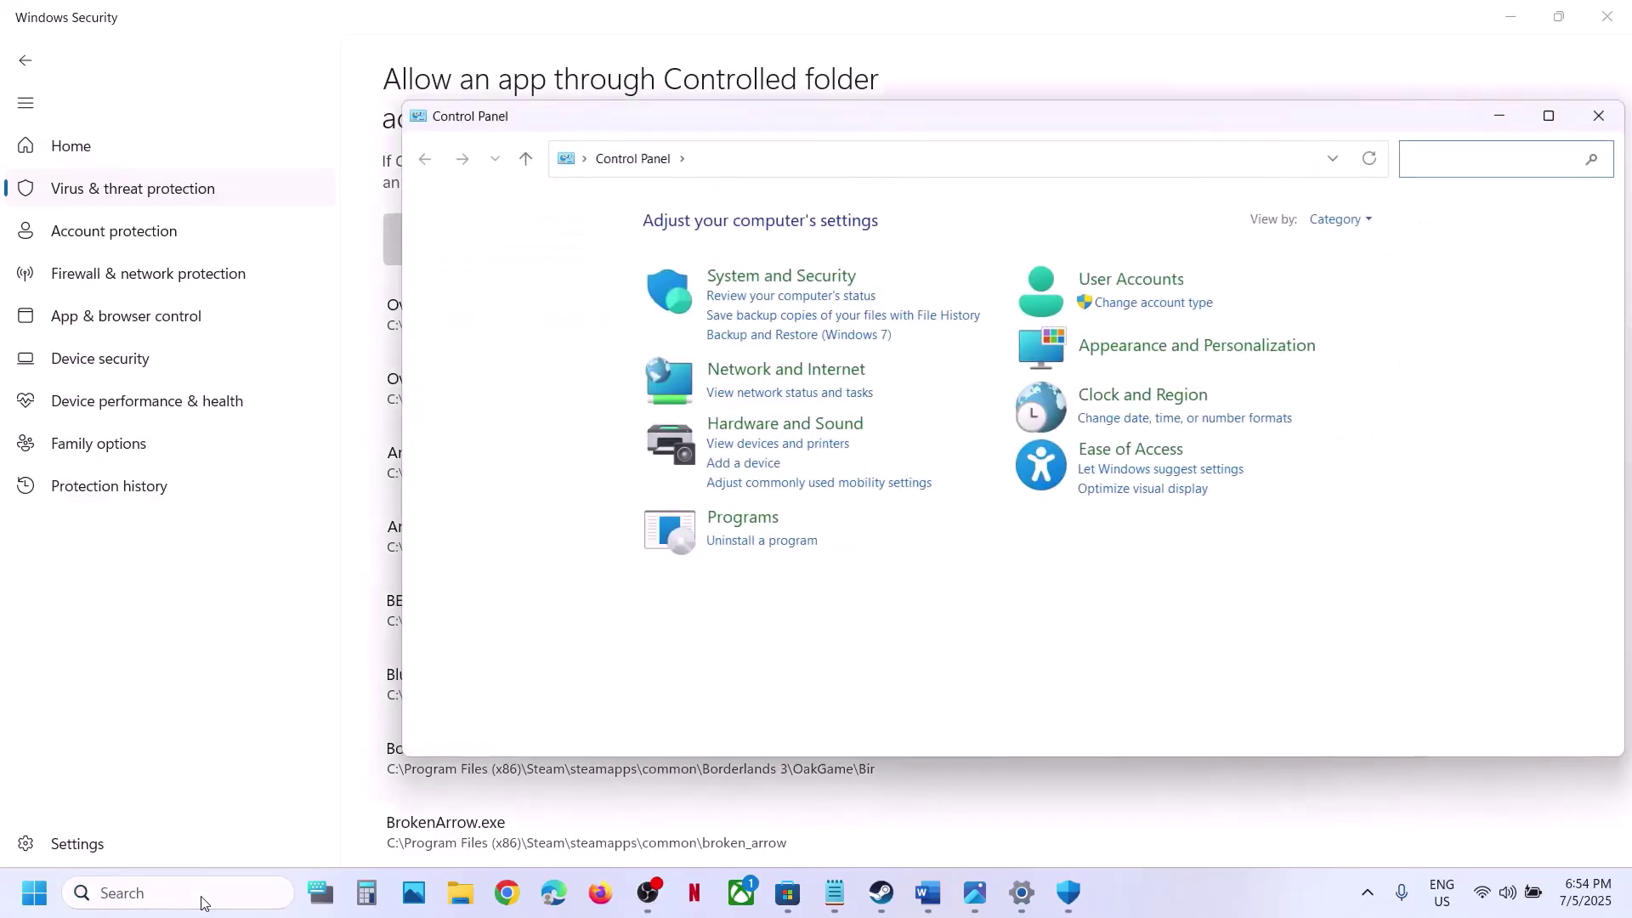
{"action": "left_click", "coordinate": [829, 275]}
{"action": "left_click", "coordinate": [754, 289]}
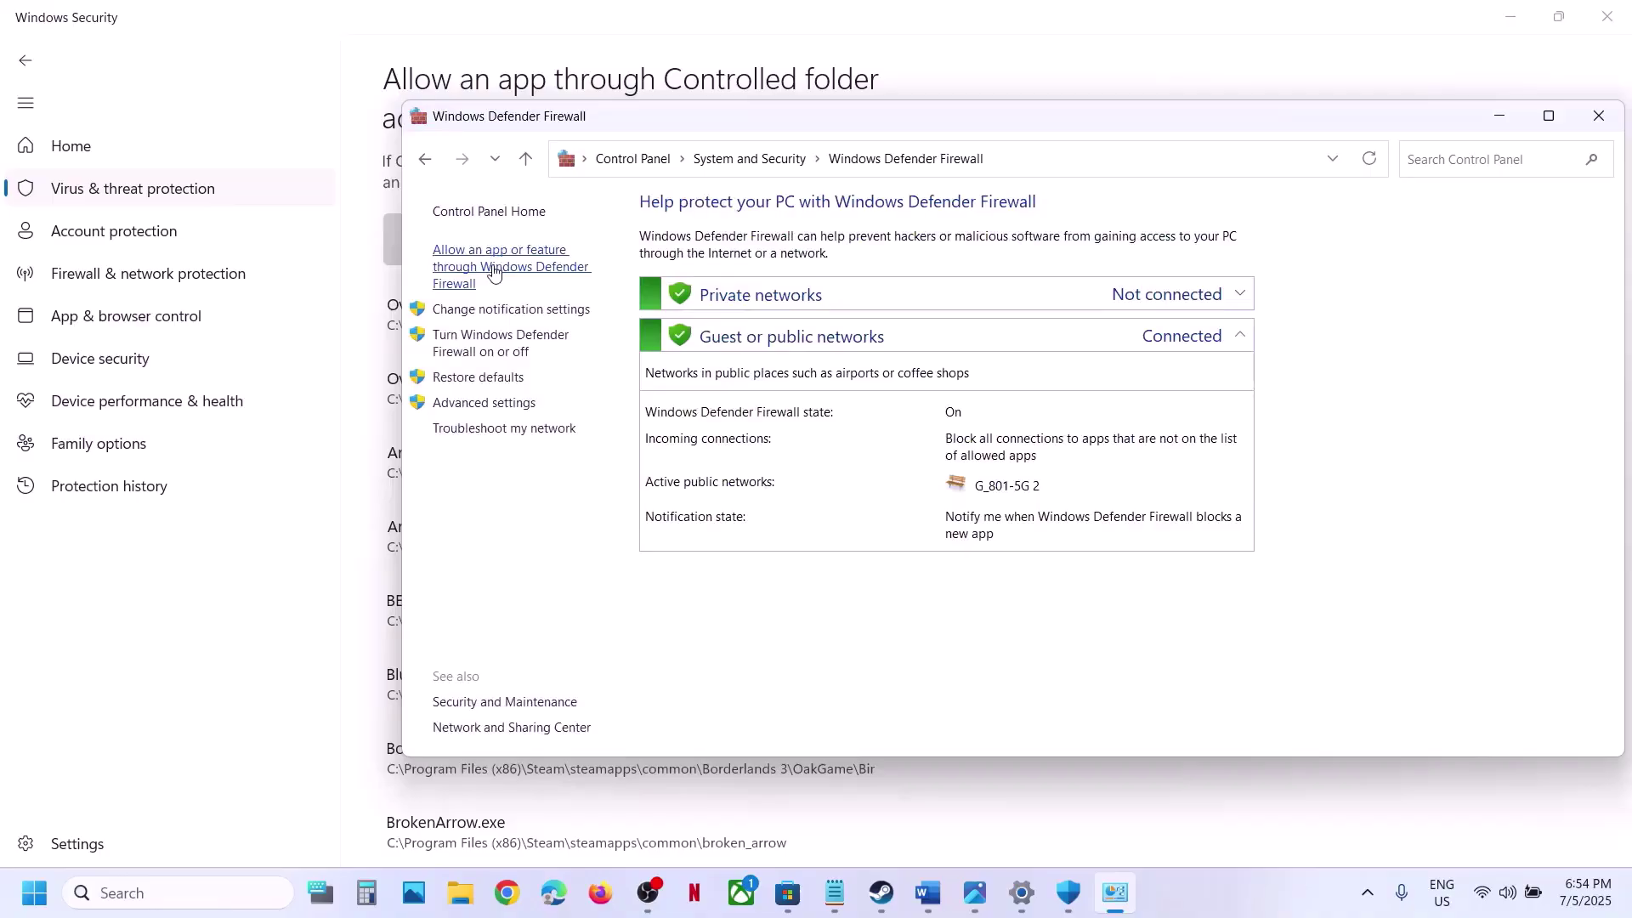
{"action": "left_click", "coordinate": [494, 272]}
{"action": "left_click", "coordinate": [1254, 282]}
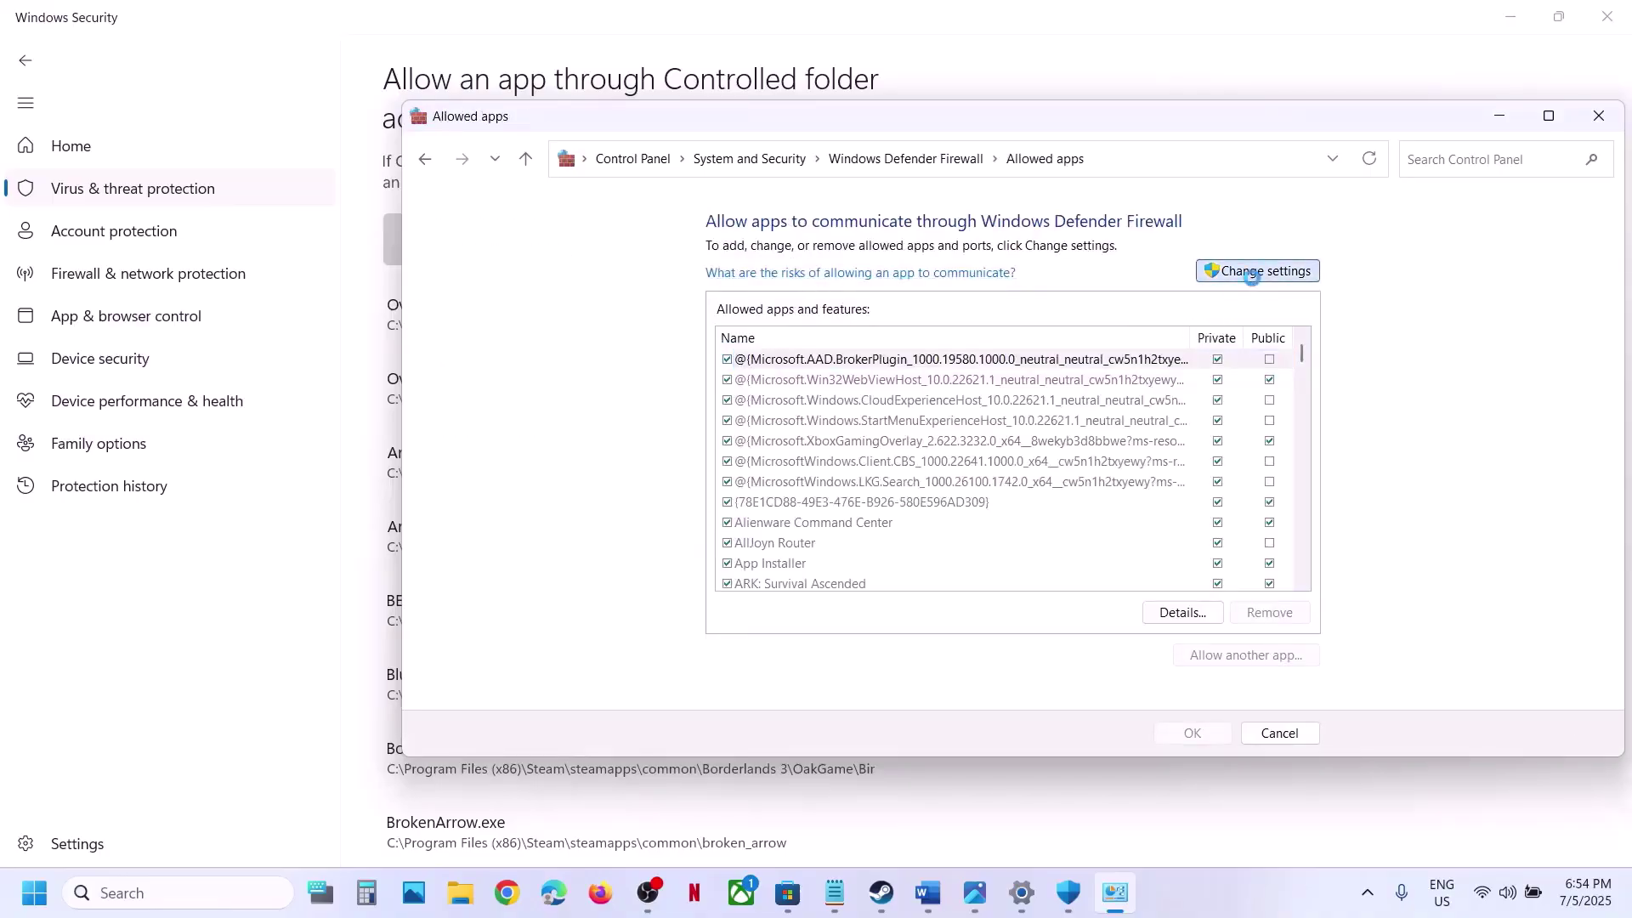
Step: Try to add the BlueArchive application from Steam's common\BlueArchive folder to the firewall's allowed apps
{"action": "left_click", "coordinate": [1243, 654]}
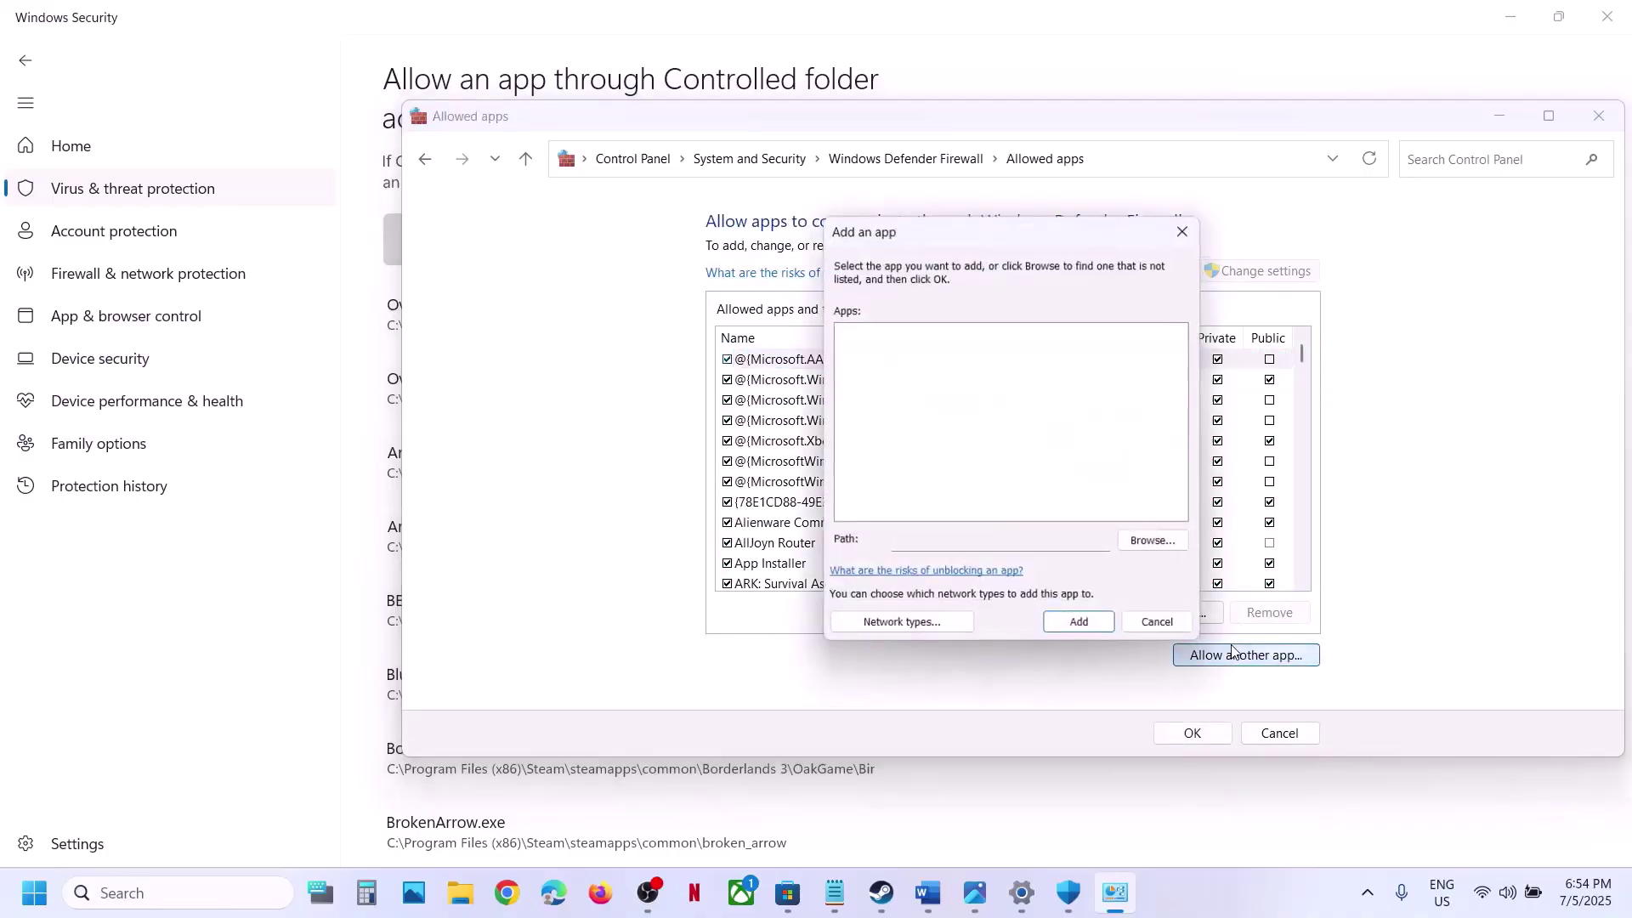
{"action": "left_click", "coordinate": [1174, 551]}
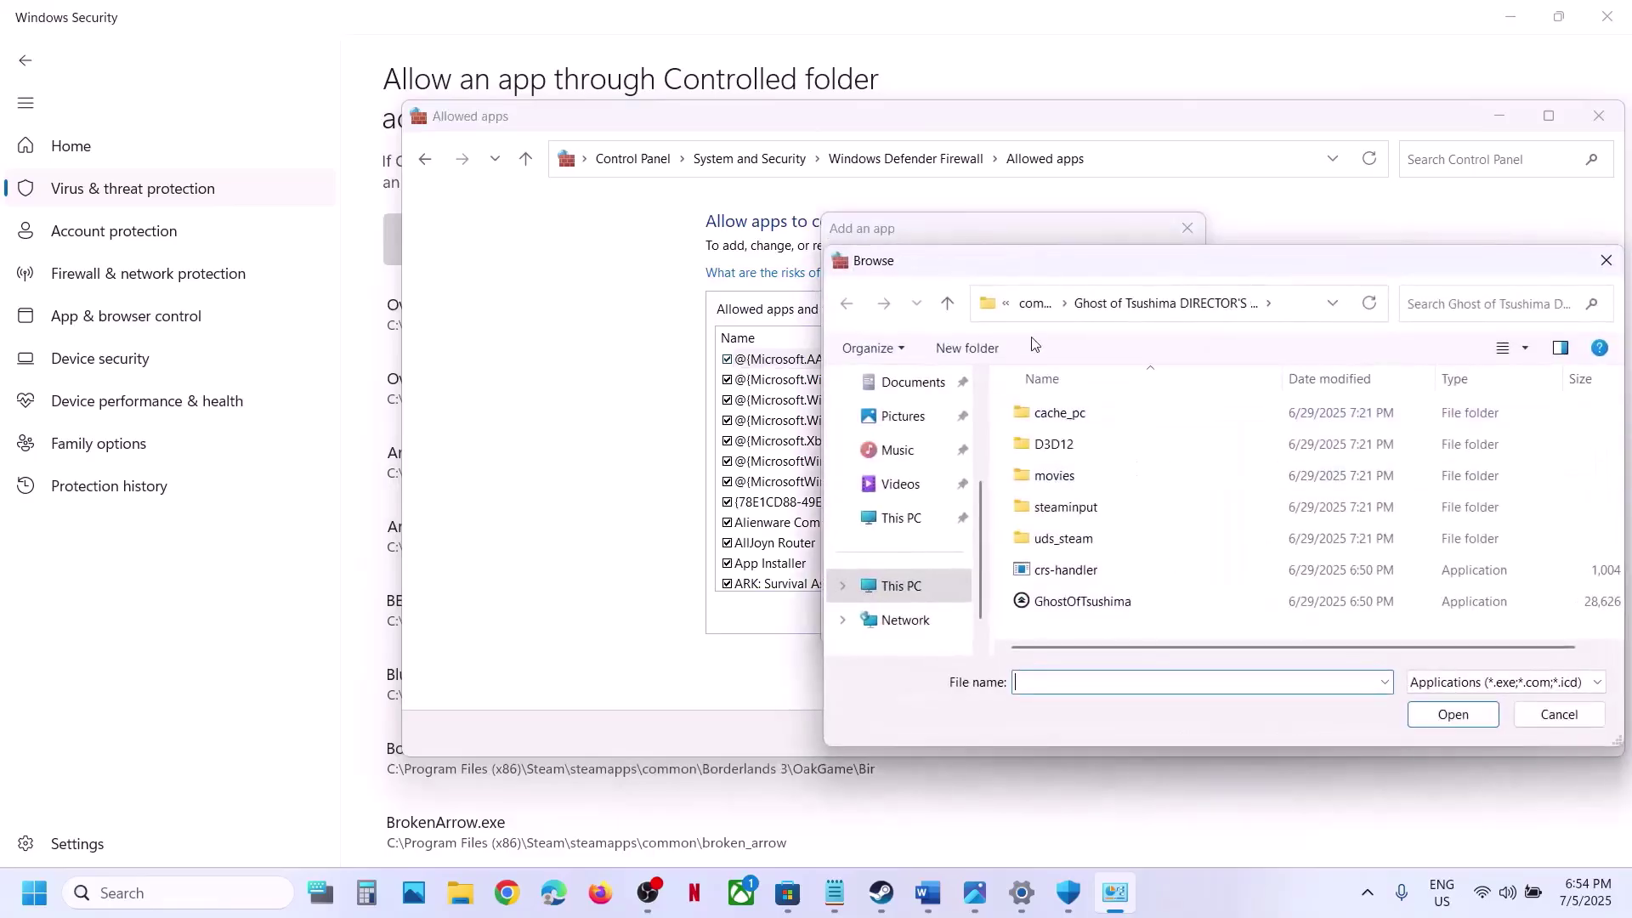
{"action": "left_click", "coordinate": [1036, 303]}
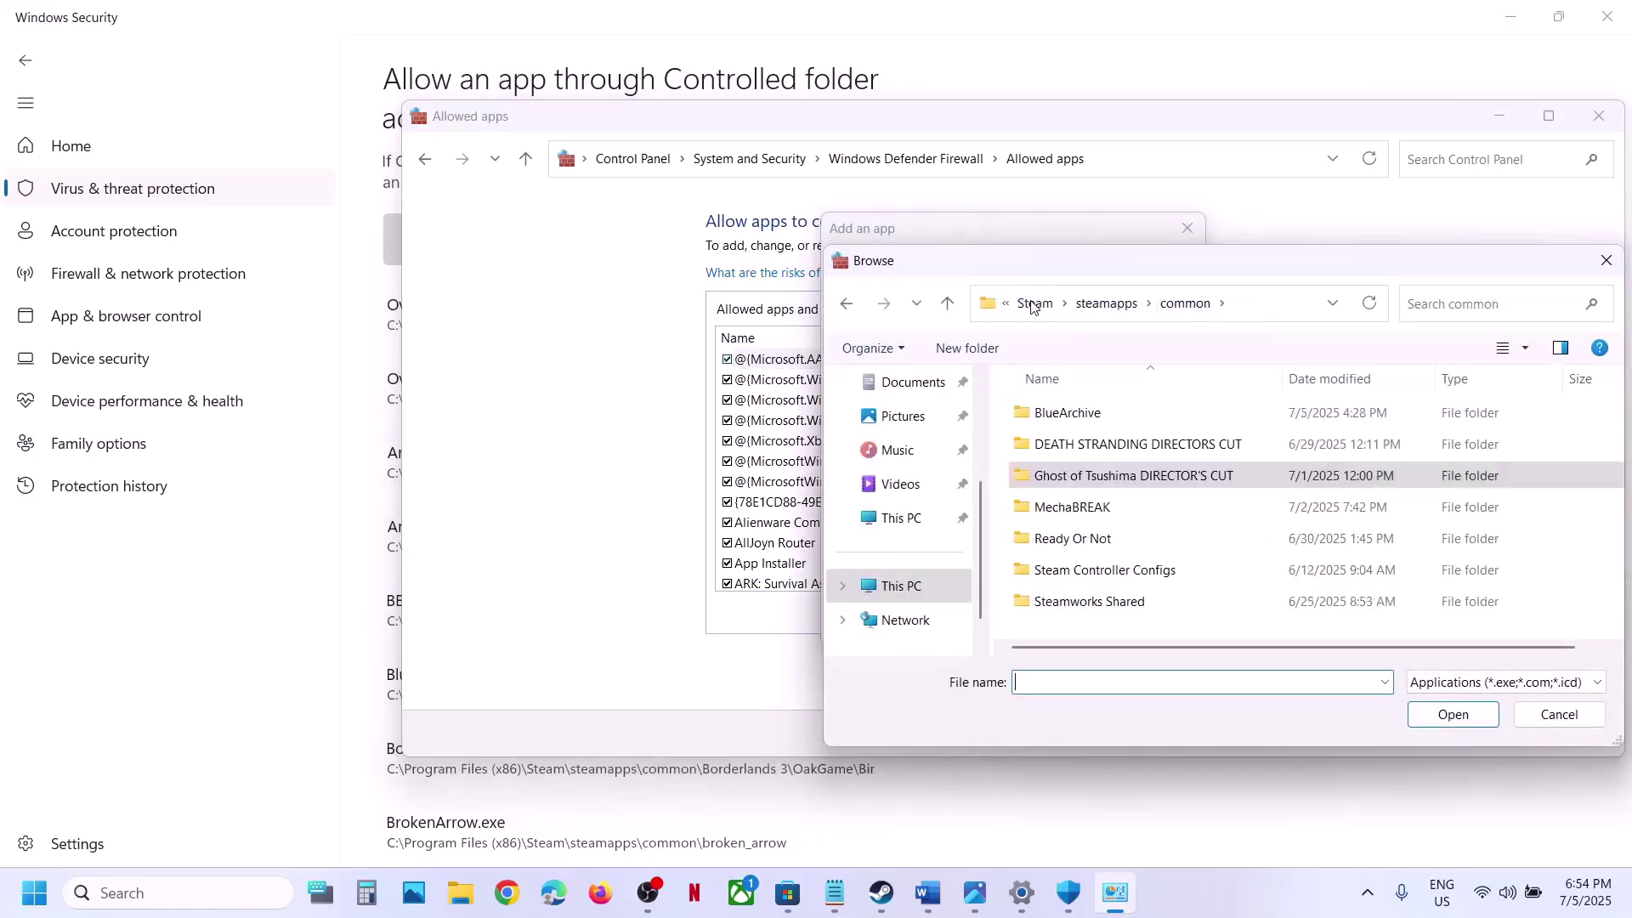
{"action": "double_click", "coordinate": [1089, 413]}
{"action": "left_click", "coordinate": [1078, 444]}
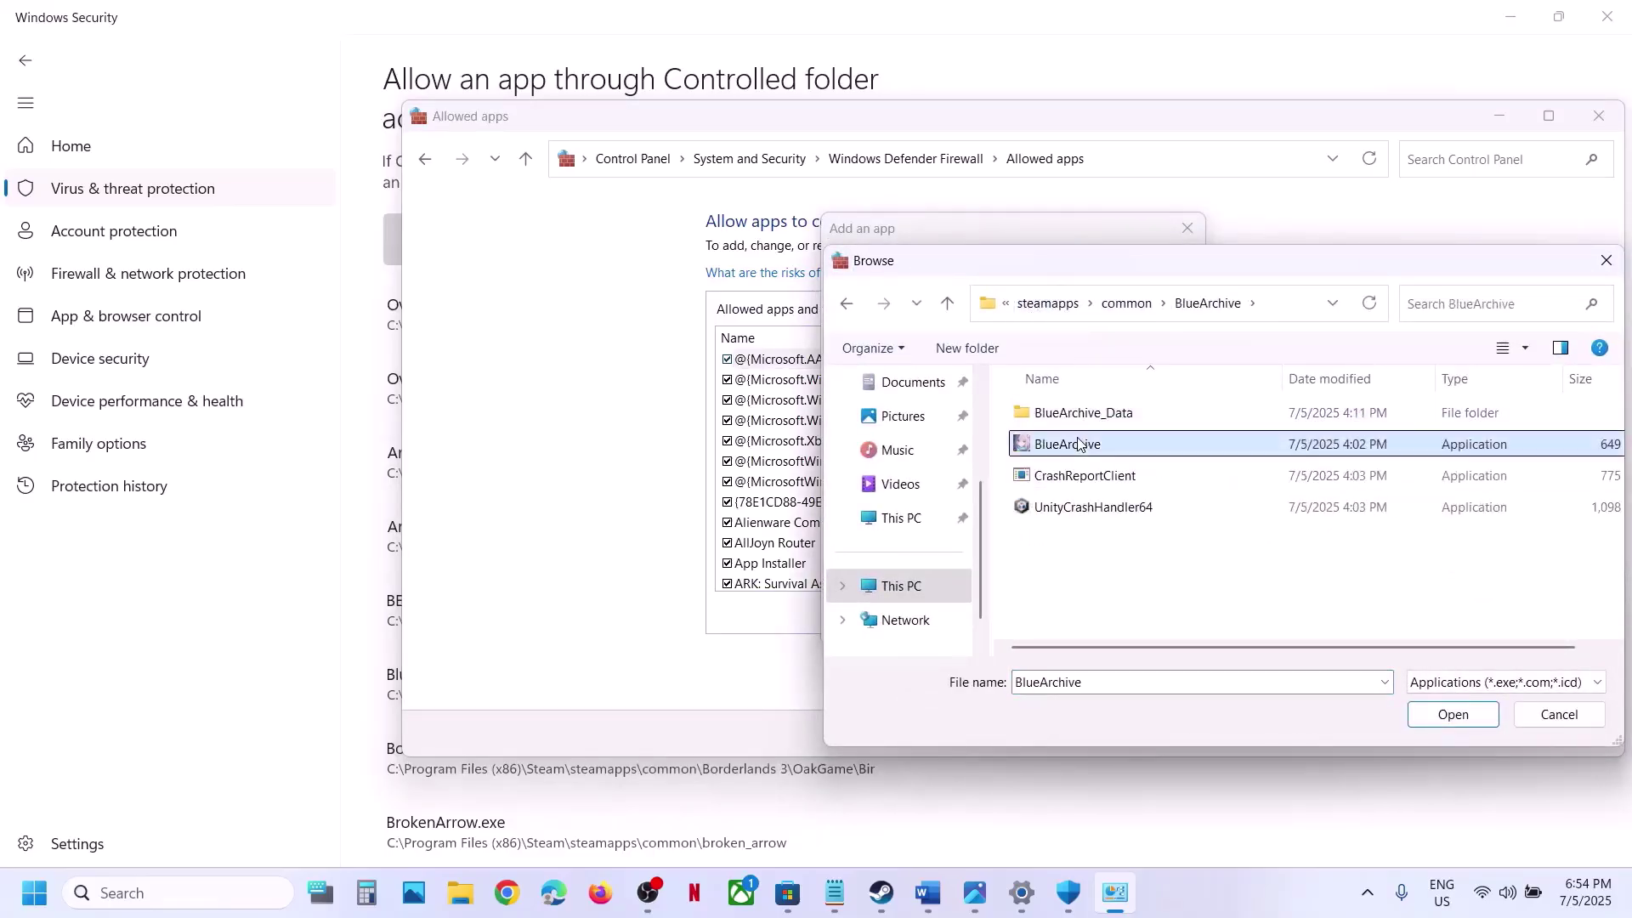
{"action": "left_click", "coordinate": [1424, 716]}
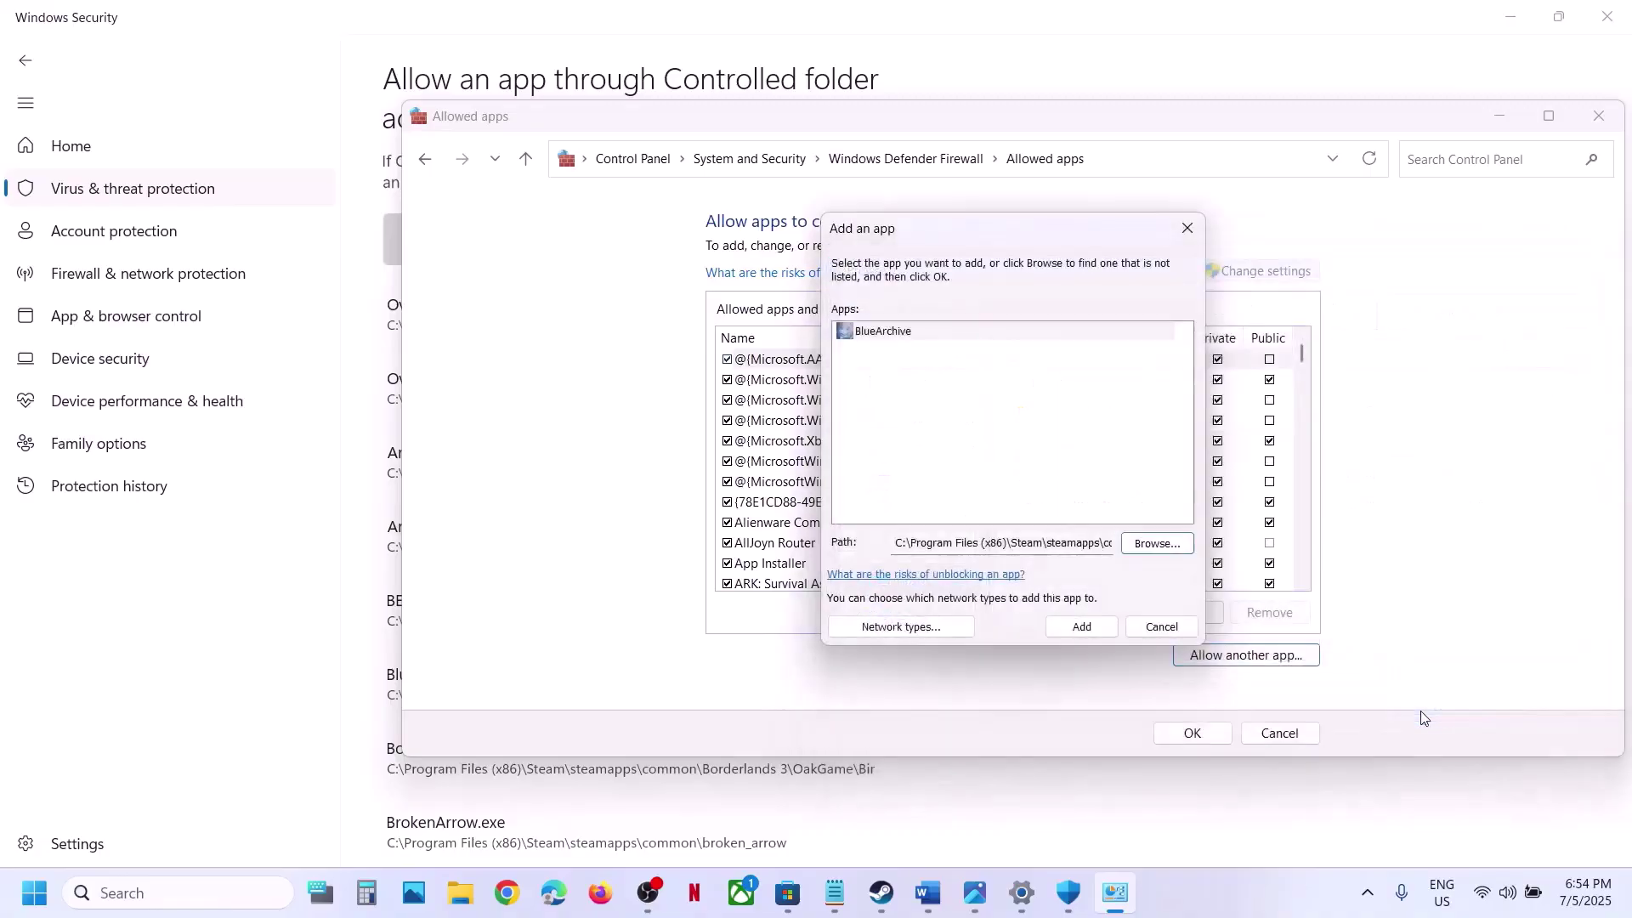
{"action": "left_click", "coordinate": [1067, 627]}
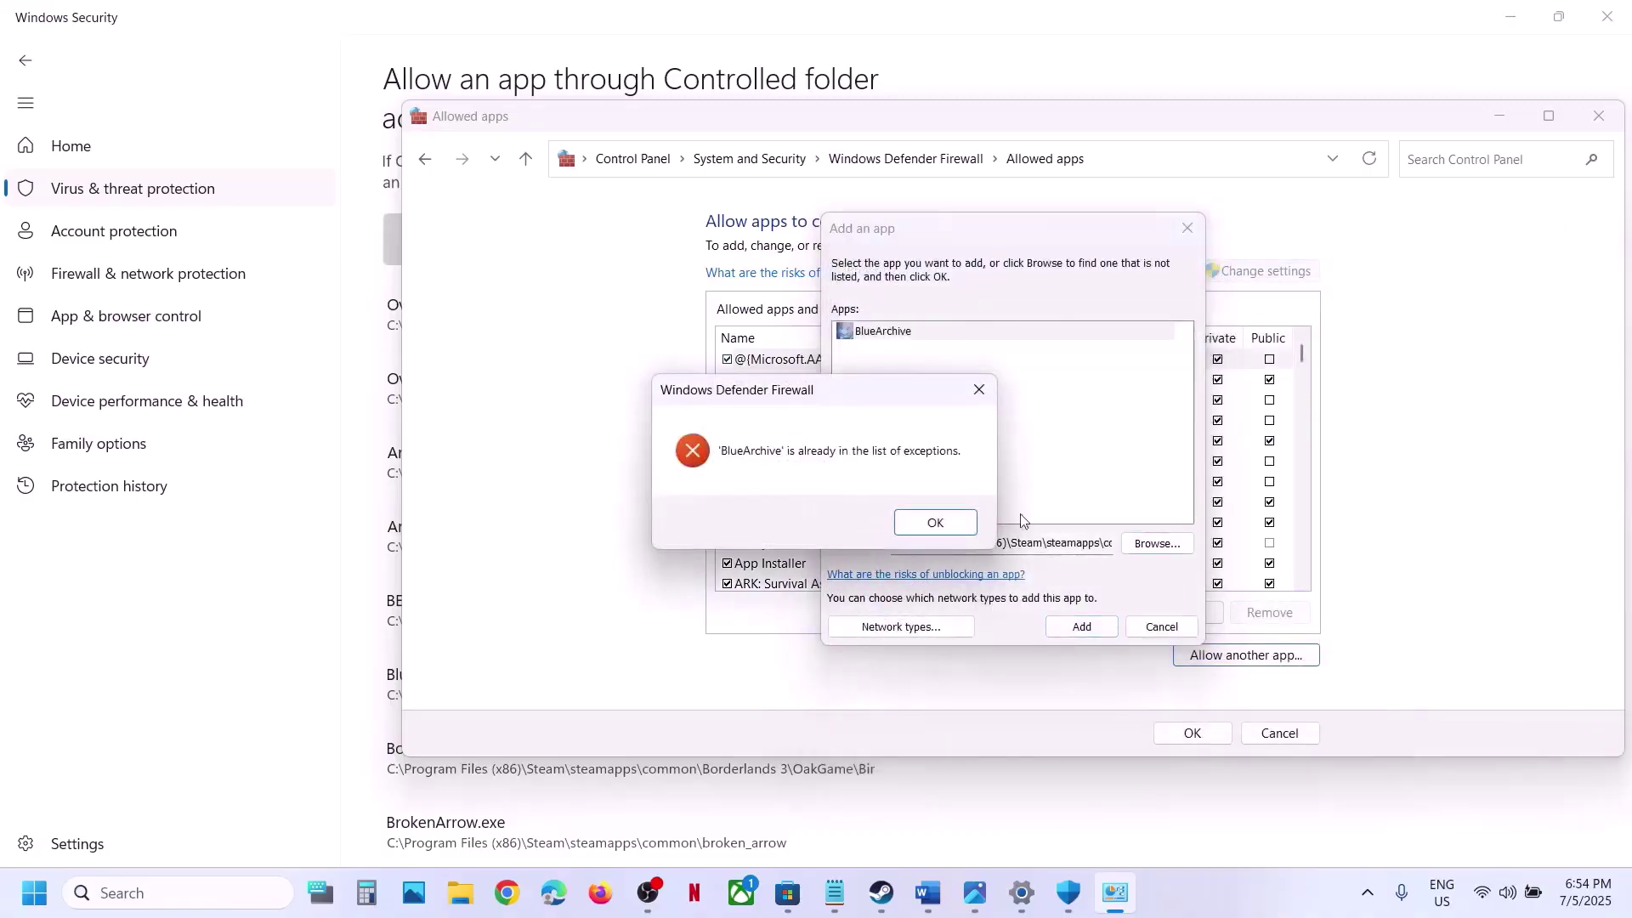
{"action": "left_click", "coordinate": [928, 522]}
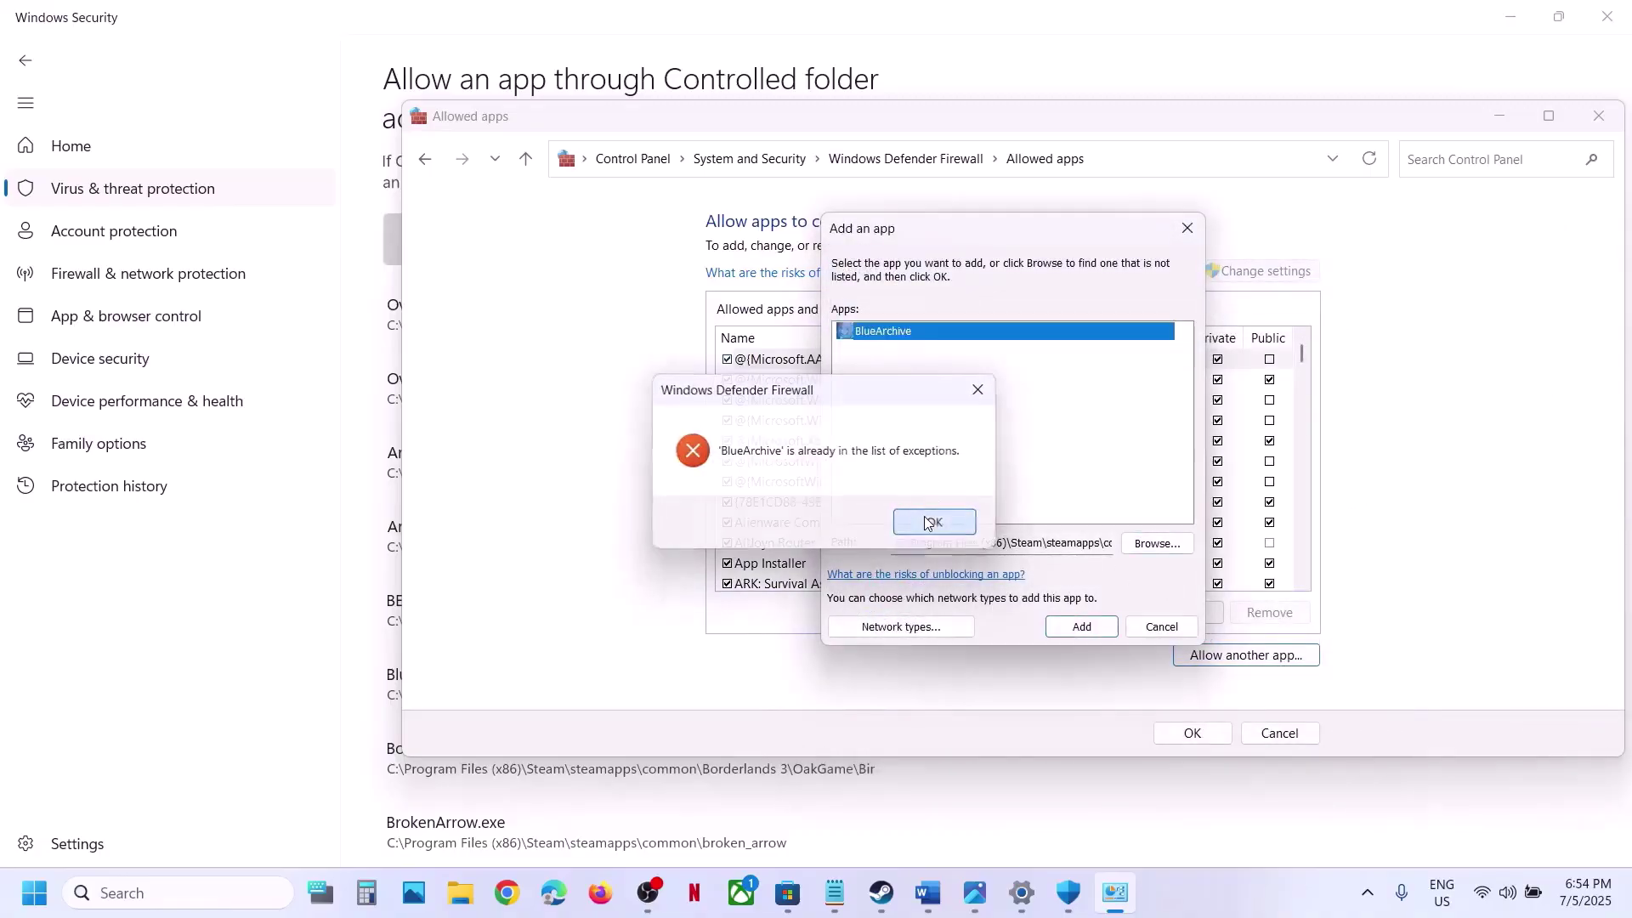
{"action": "left_click", "coordinate": [1185, 230]}
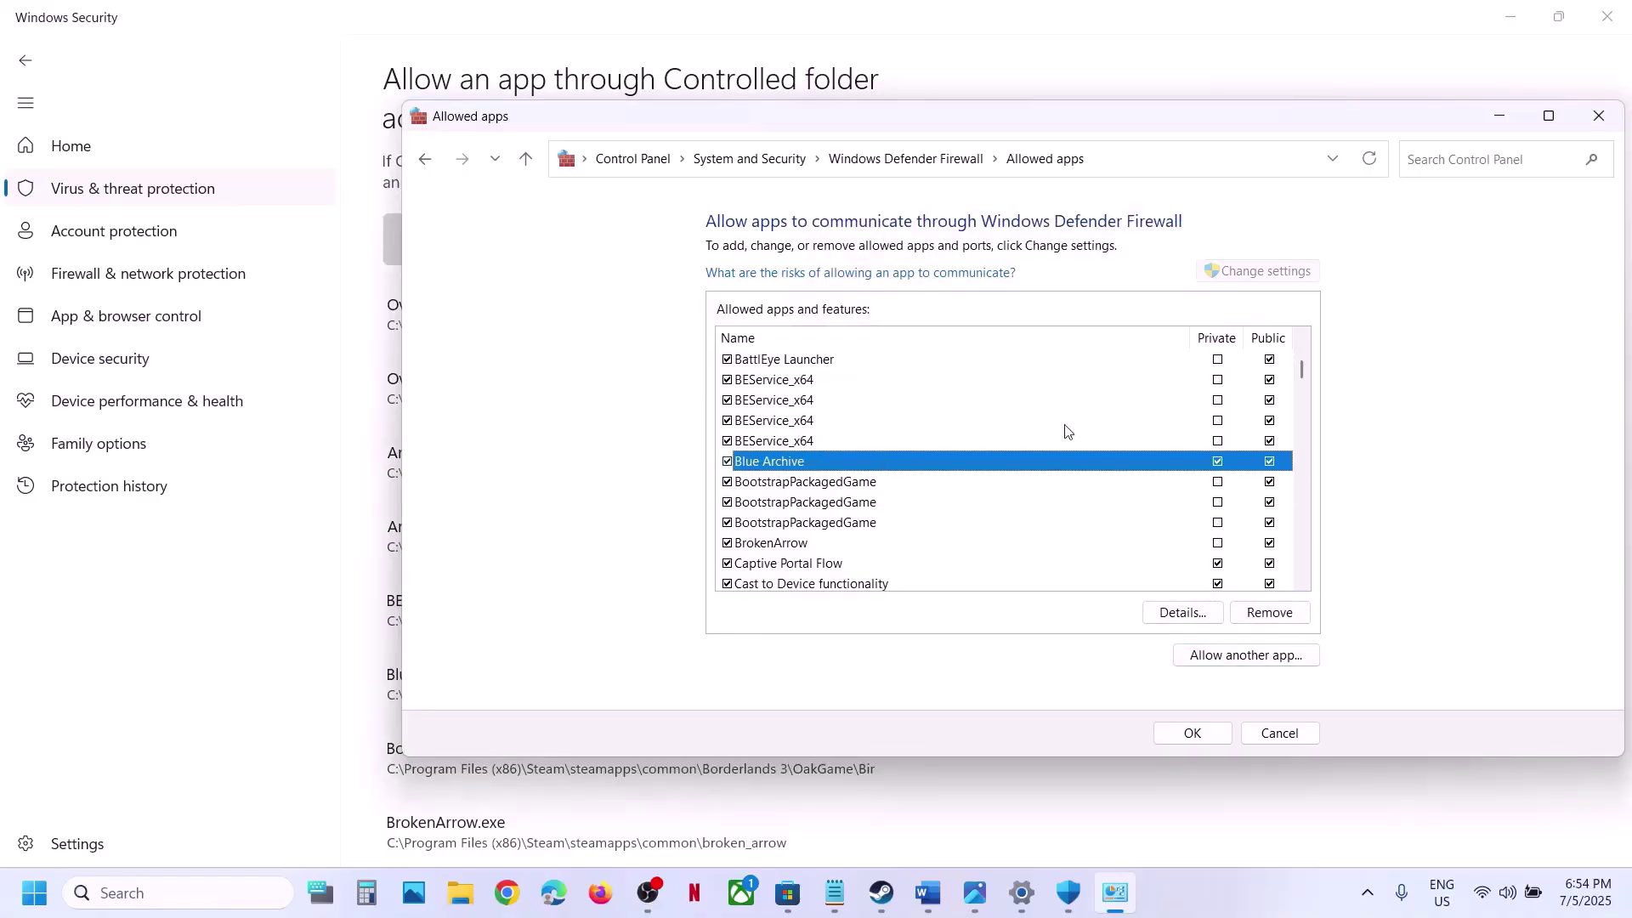
Step: Close the firewall, Windows Security and Settings windows to return to the Word notes
{"action": "left_click", "coordinate": [1598, 115]}
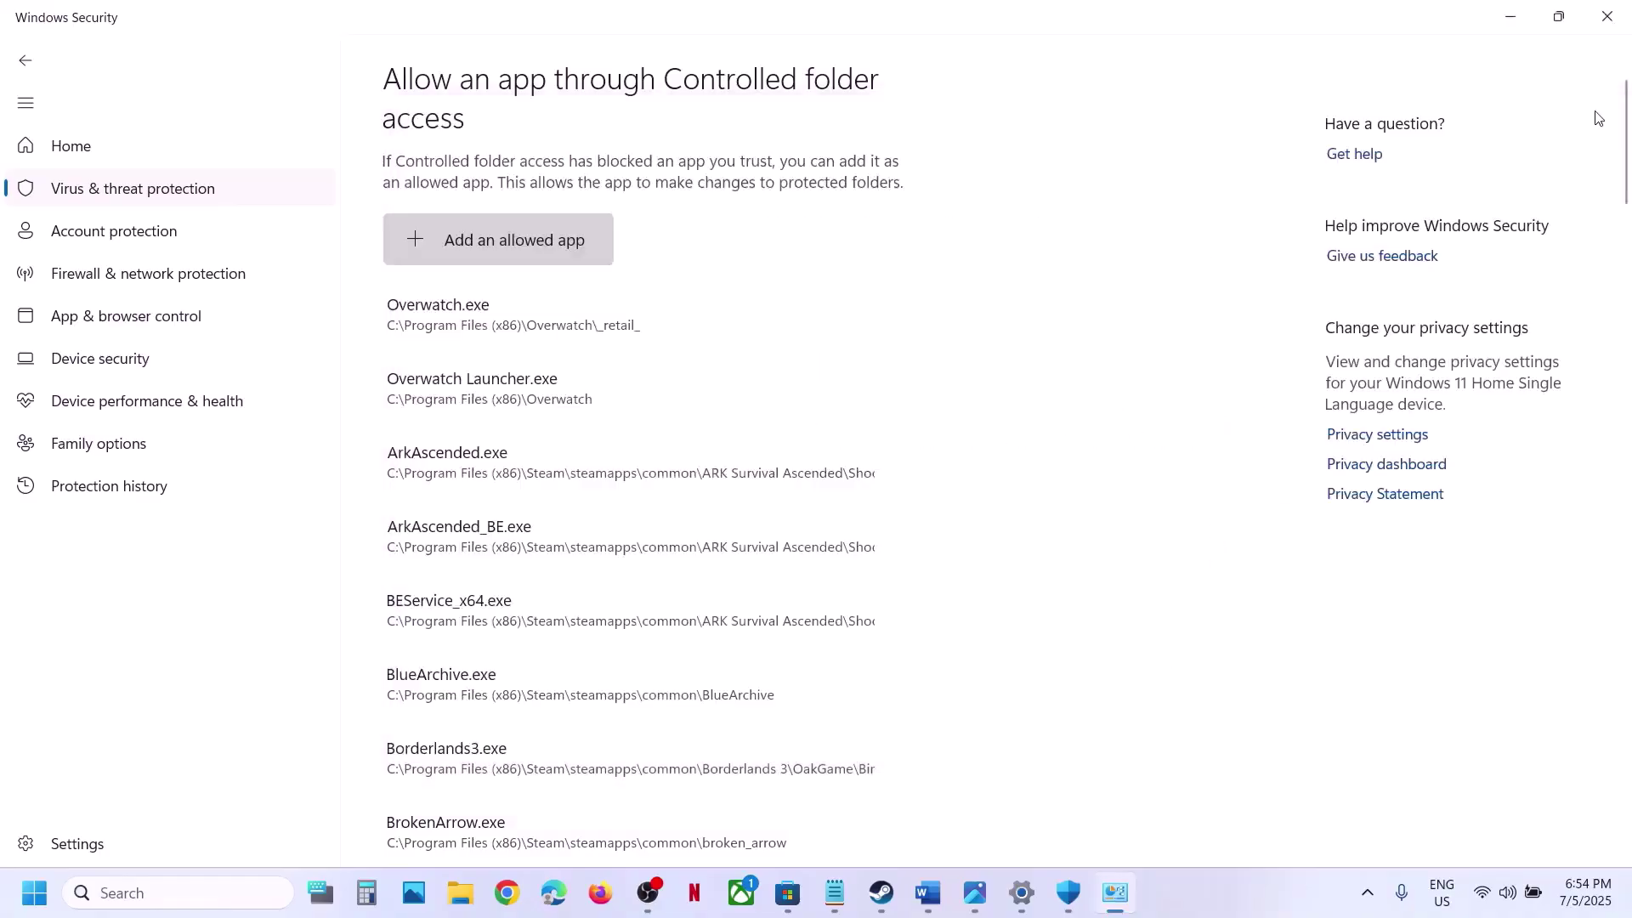
{"action": "left_click", "coordinate": [1605, 26]}
{"action": "left_click", "coordinate": [1606, 26]}
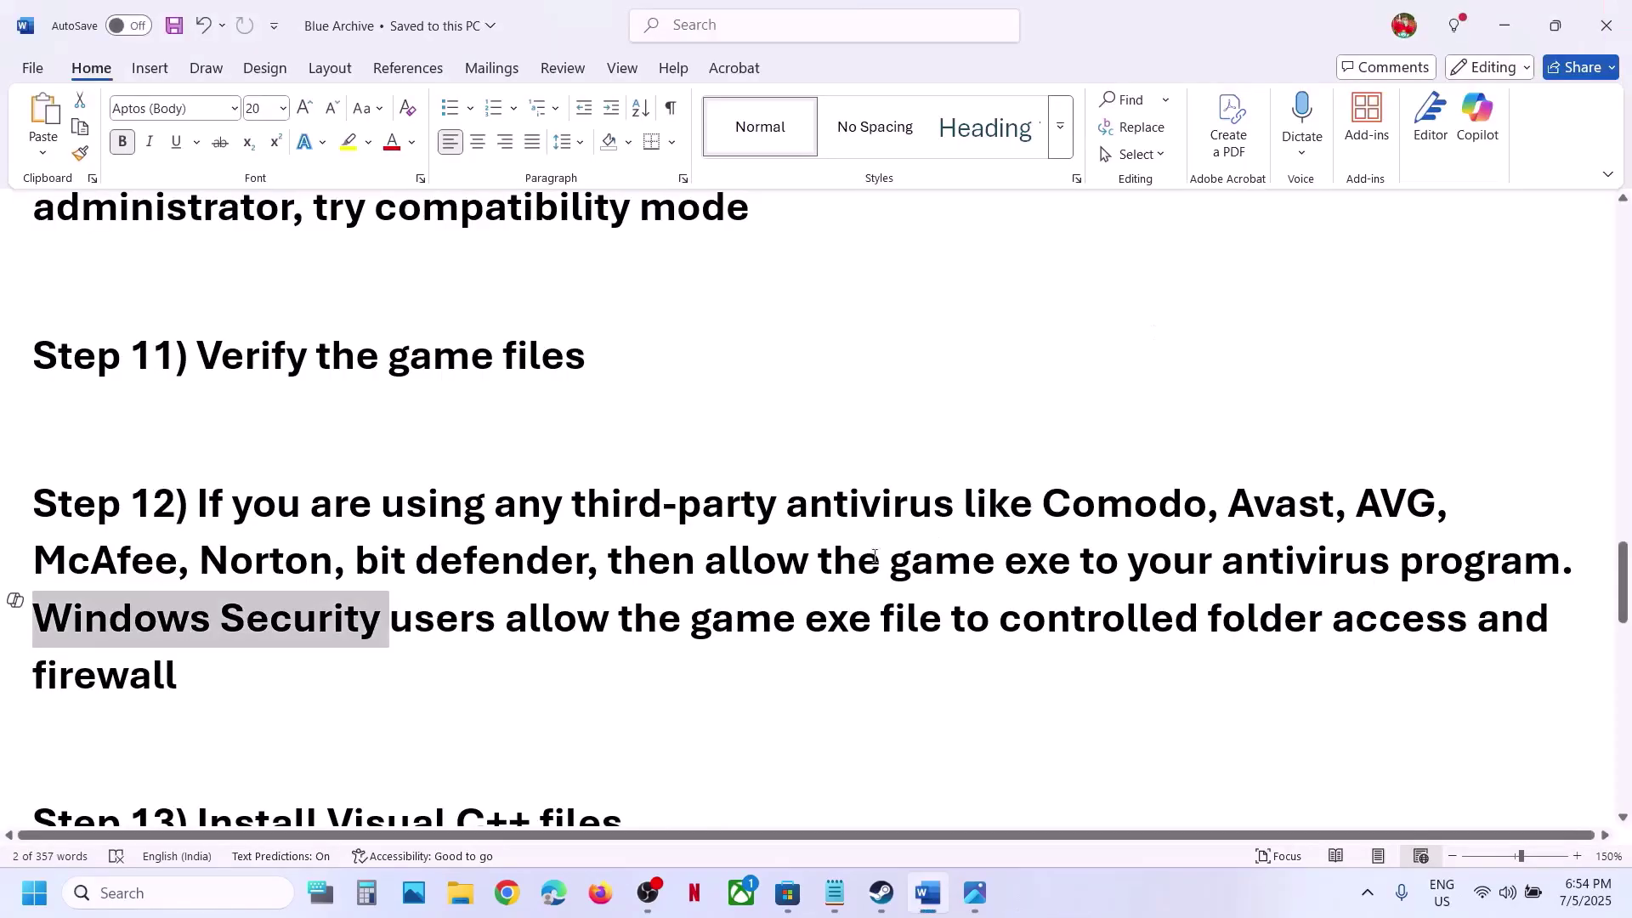
Step: Copy the Visual C++ download link listed under Step 13 of the notes
{"action": "scroll", "coordinate": [700, 626], "scroll_direction": "down", "scroll_amount": 3}
{"action": "scroll", "coordinate": [701, 634], "scroll_direction": "down", "scroll_amount": 1}
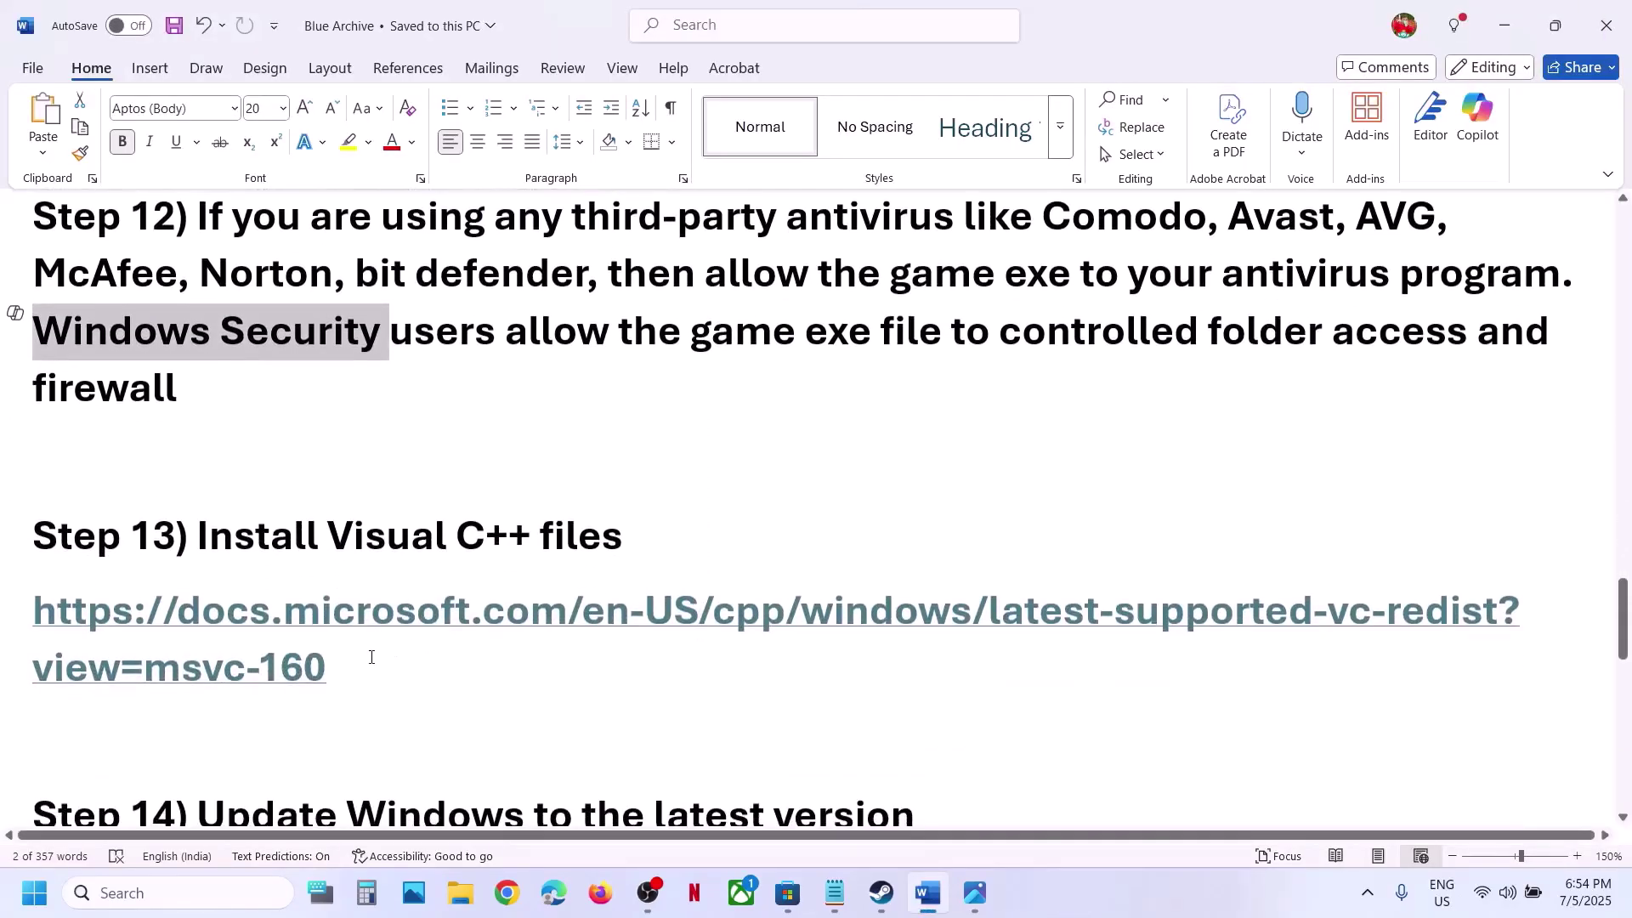
{"action": "left_click_drag", "start_coordinate": [371, 657], "coordinate": [62, 620]}
{"action": "key", "text": "ctrl+c"}
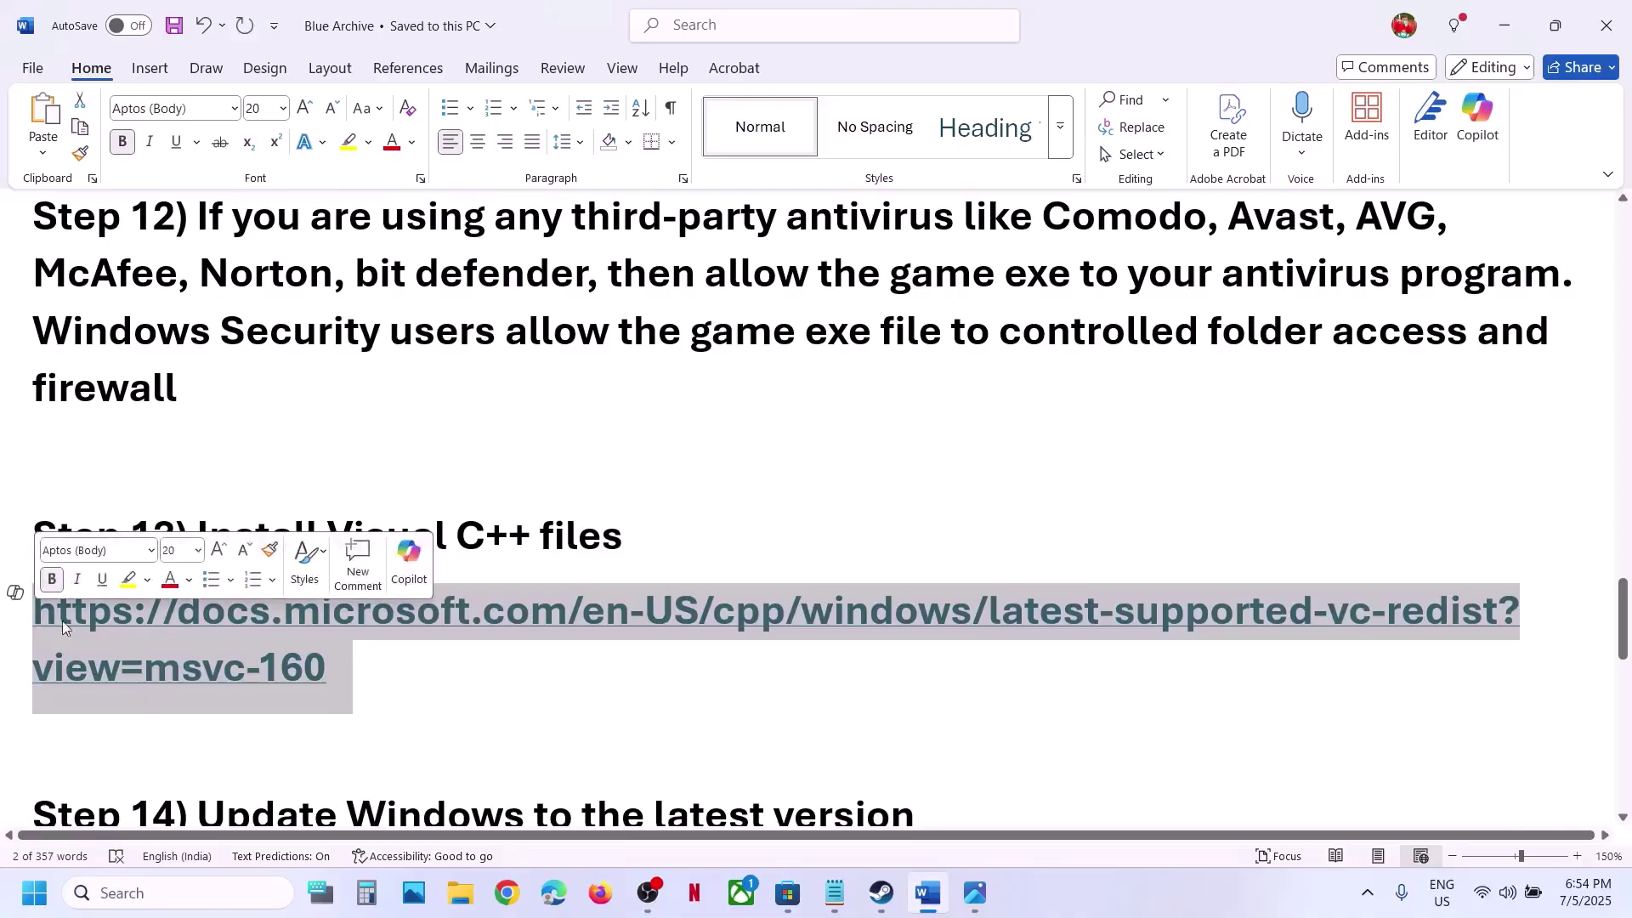
Step: Switch to Chrome and open the copied Visual C++ redistributable link in a new tab
{"action": "left_click", "coordinate": [510, 901]}
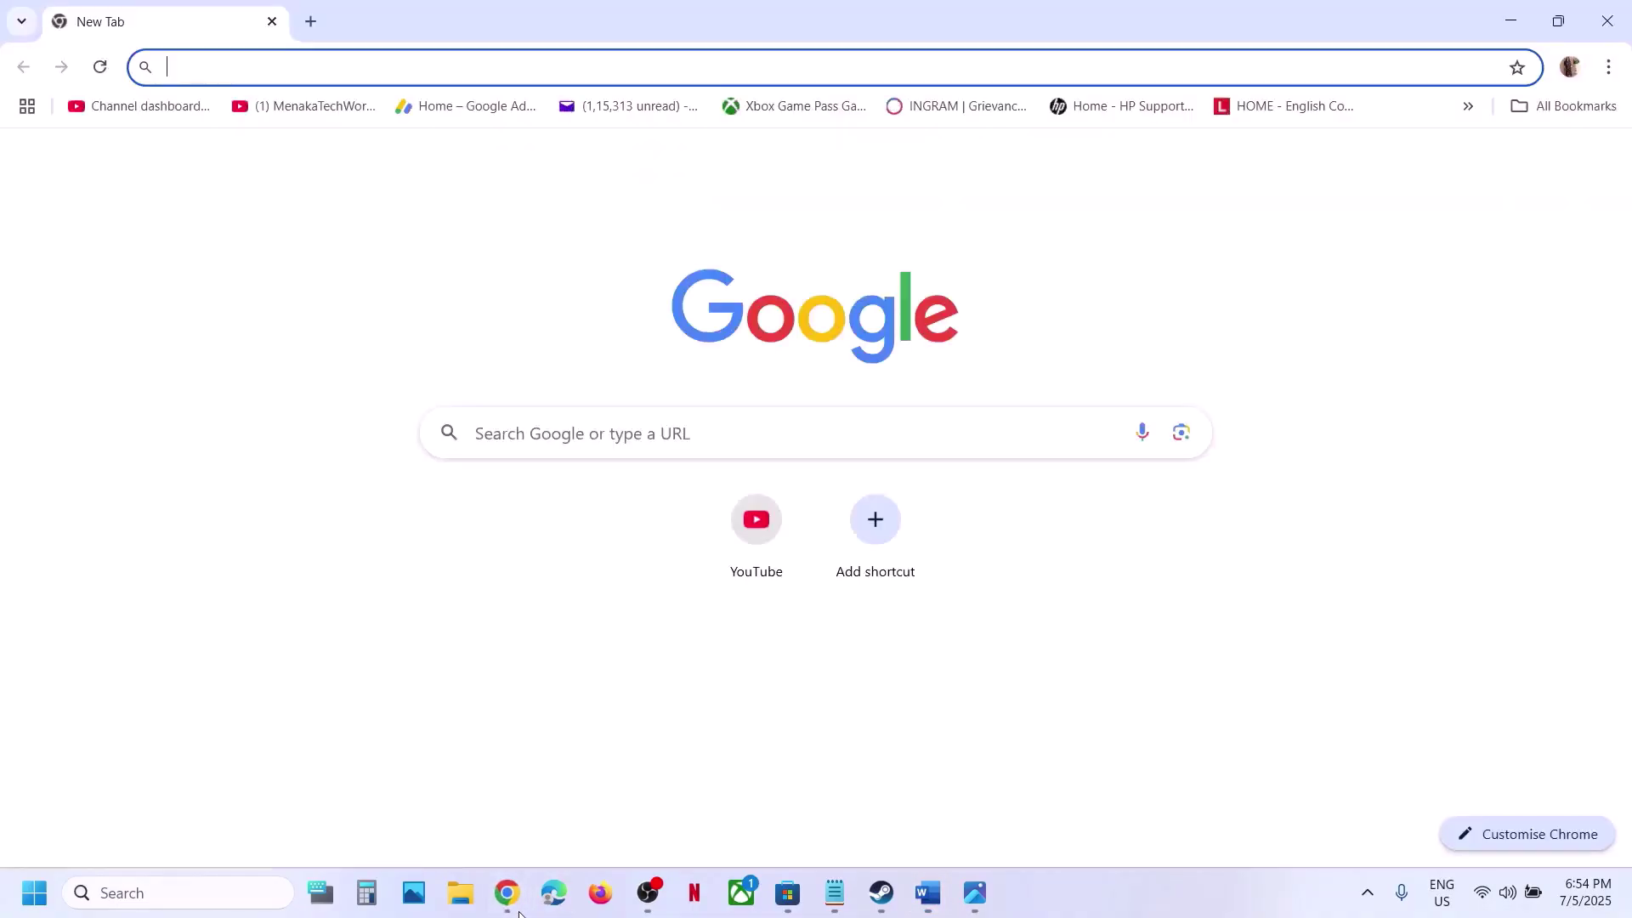
{"action": "key", "text": "super+s"}
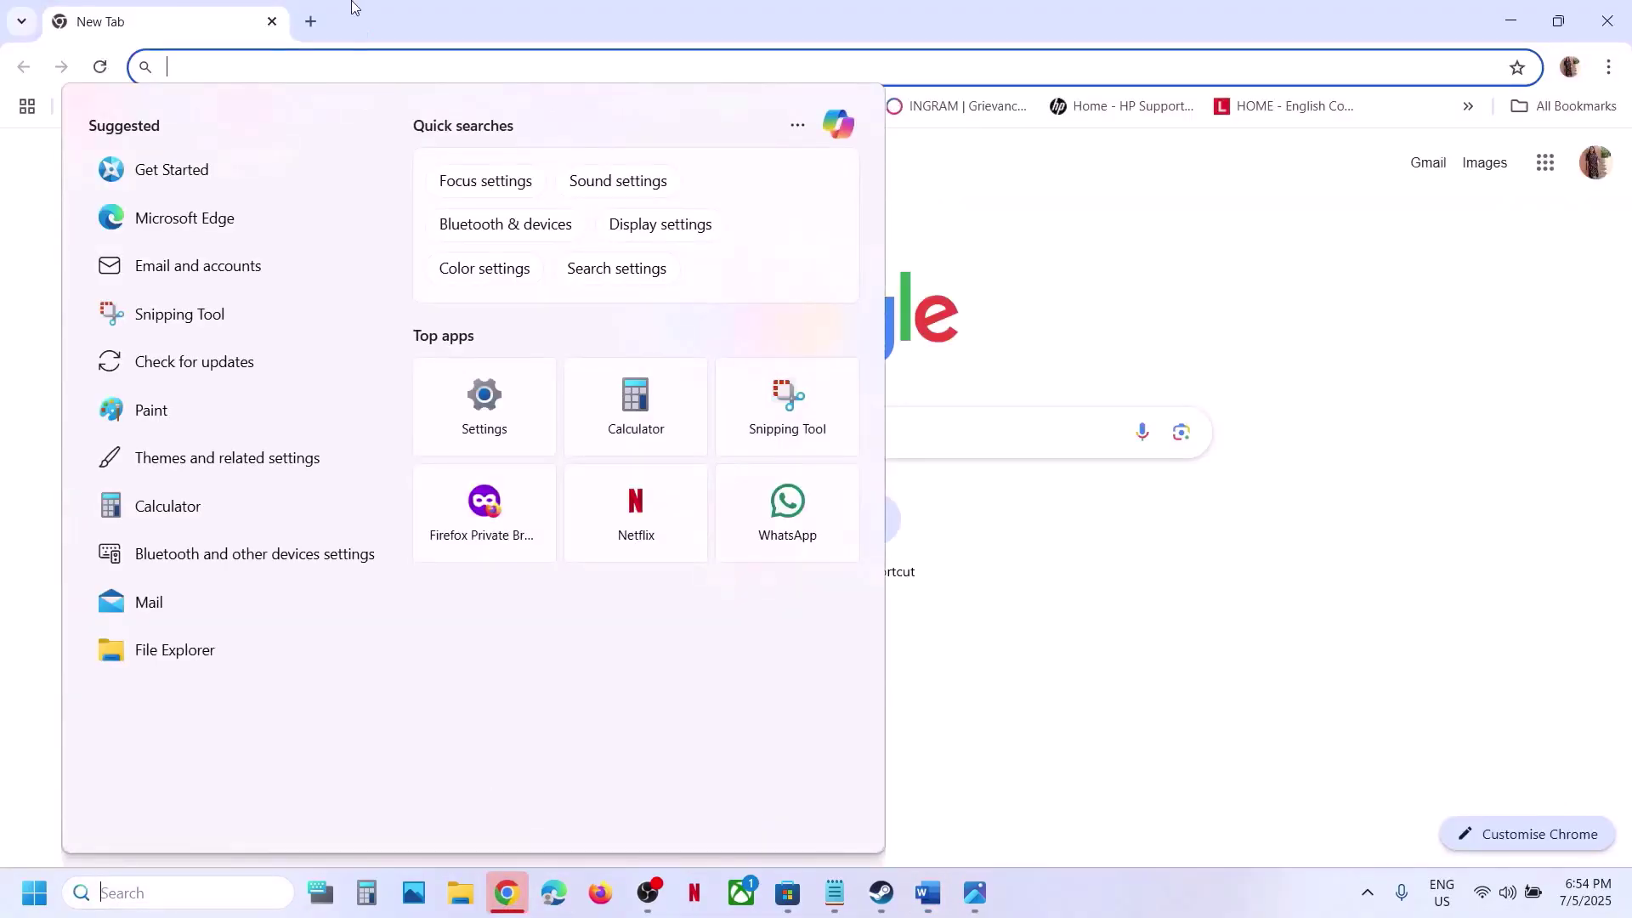
{"action": "left_click", "coordinate": [313, 19]}
{"action": "key", "text": "ctrl+v"}
{"action": "key", "text": "Return"}
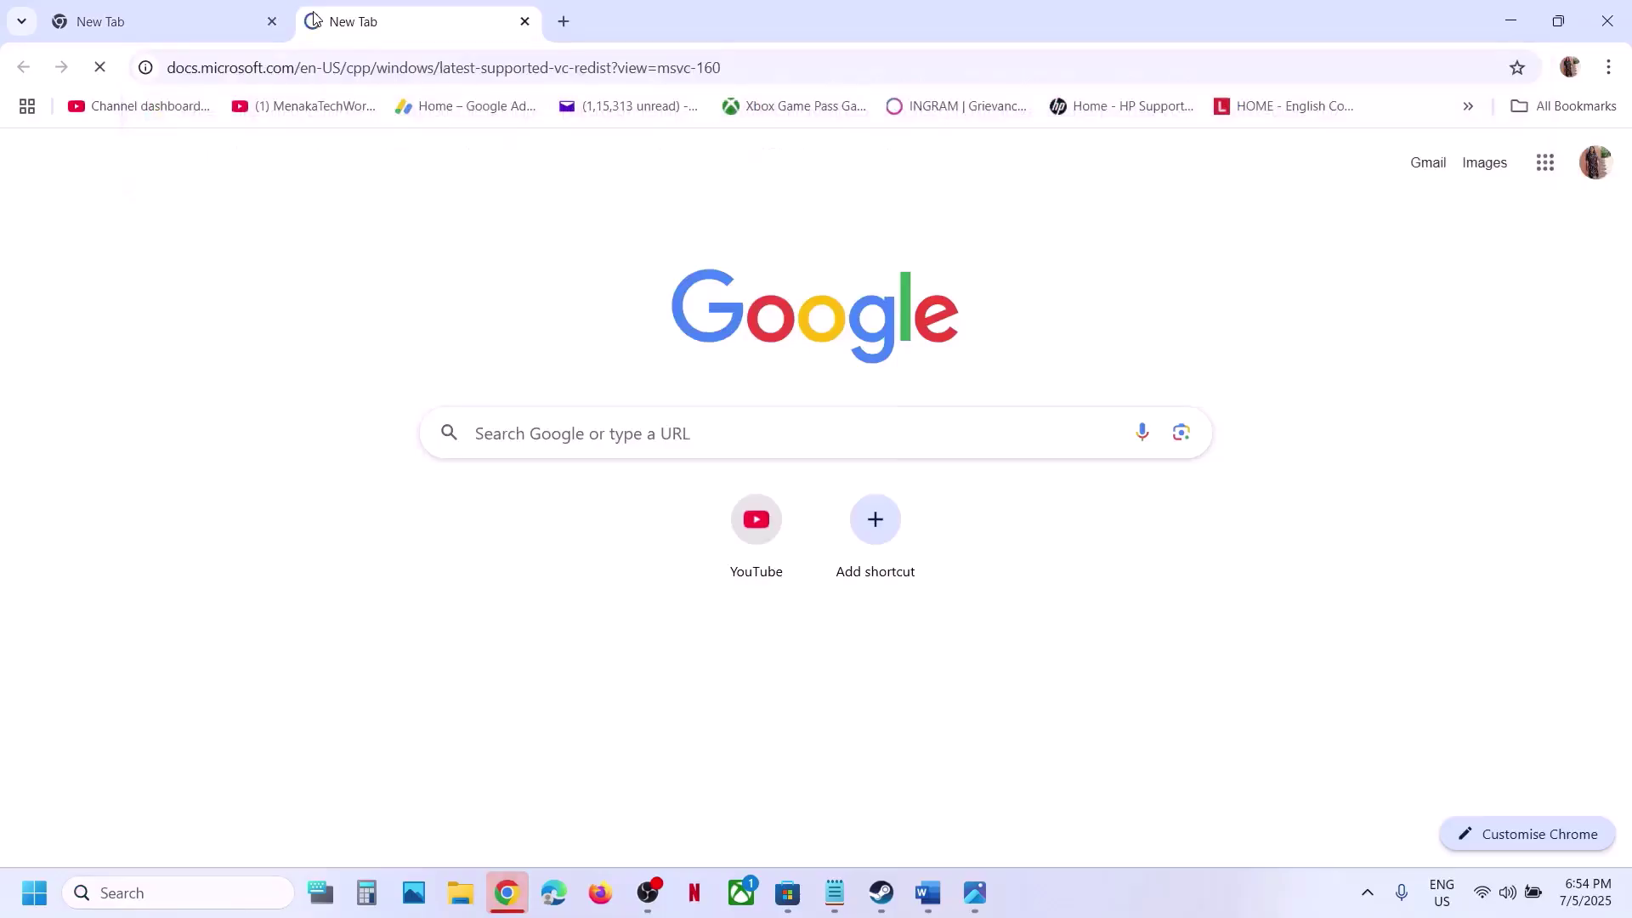
Step: Download the latest X86 Visual C++ Redistributable from the Microsoft page, run it, and repair the installation with administrator approval
{"action": "scroll", "coordinate": [655, 364], "scroll_direction": "down", "scroll_amount": 10}
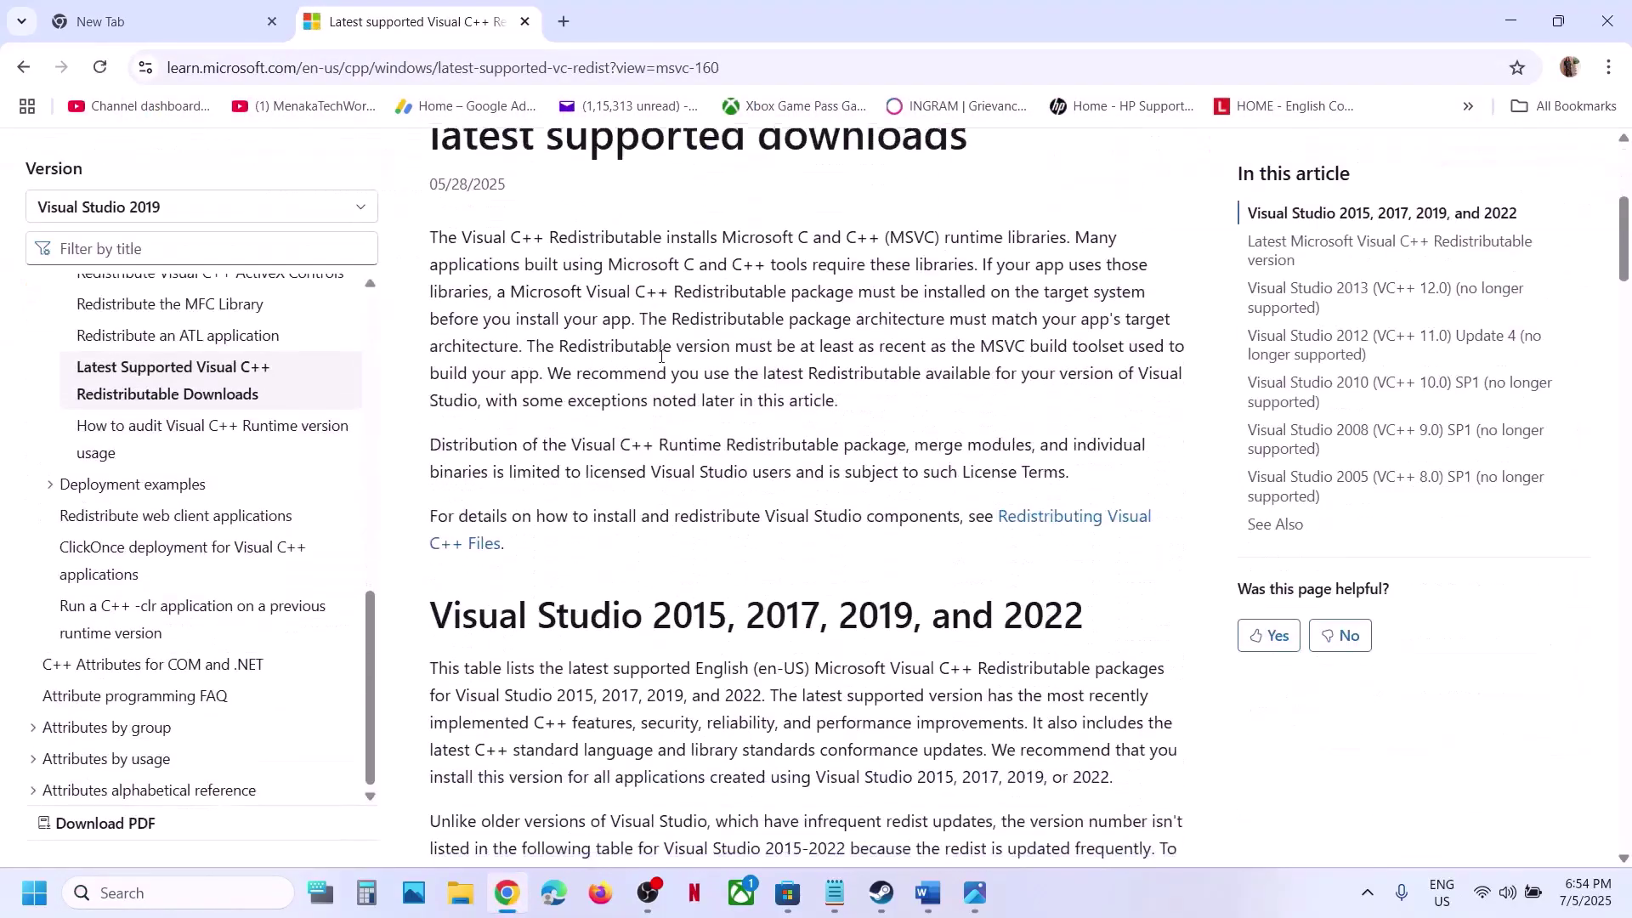
{"action": "scroll", "coordinate": [661, 357], "scroll_direction": "down", "scroll_amount": 6}
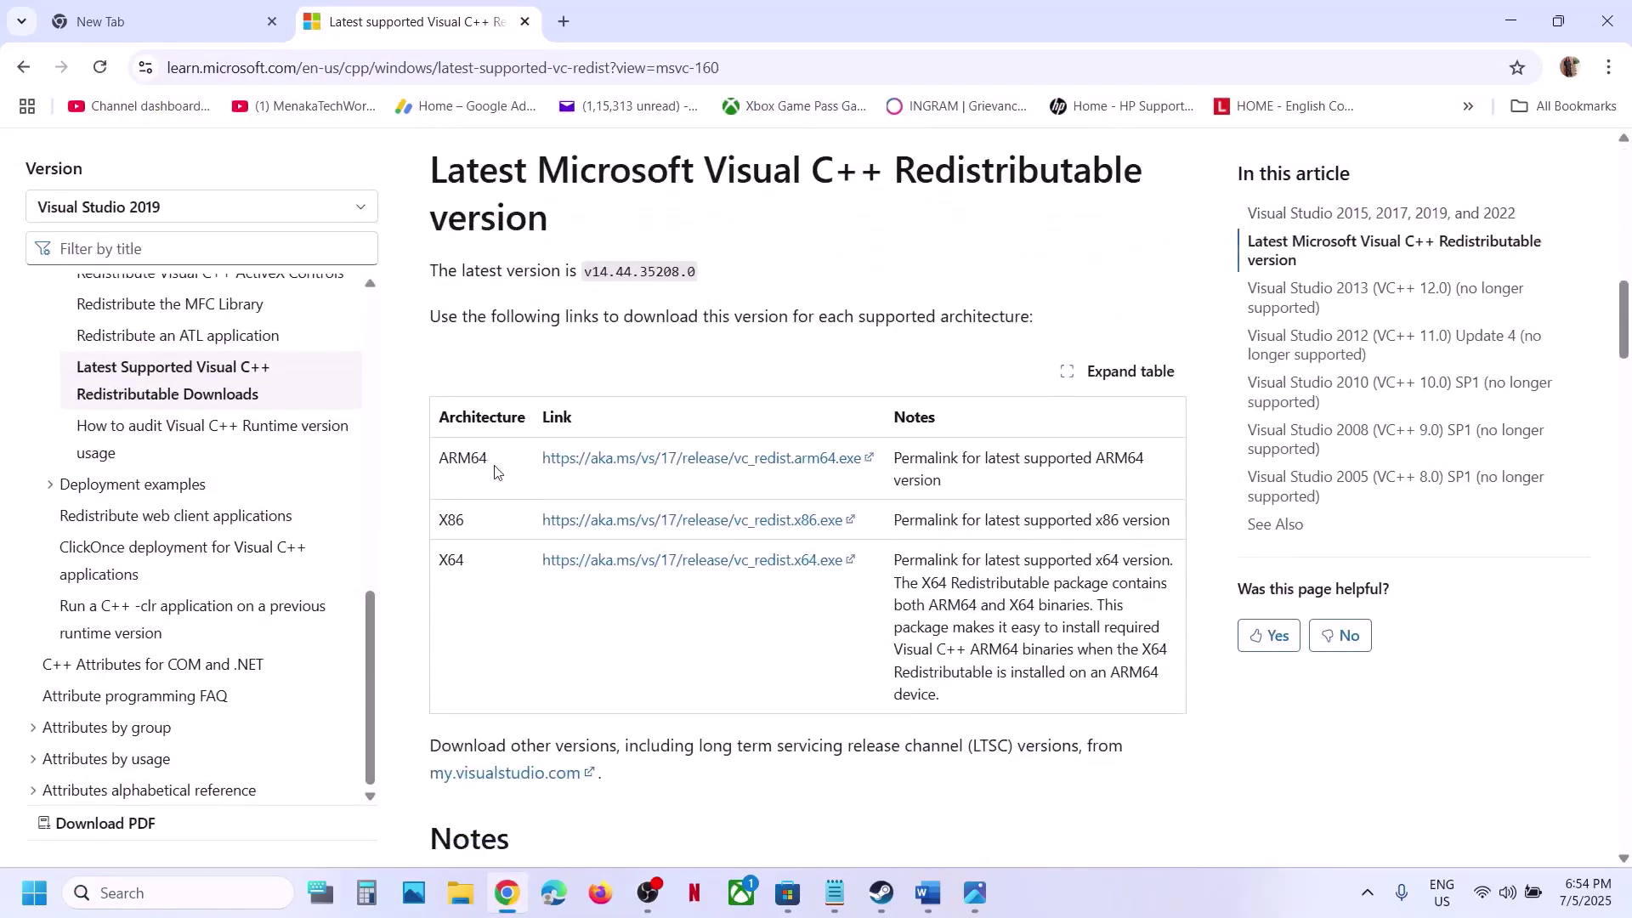
{"action": "double_click", "coordinate": [451, 561]}
{"action": "double_click", "coordinate": [448, 521]}
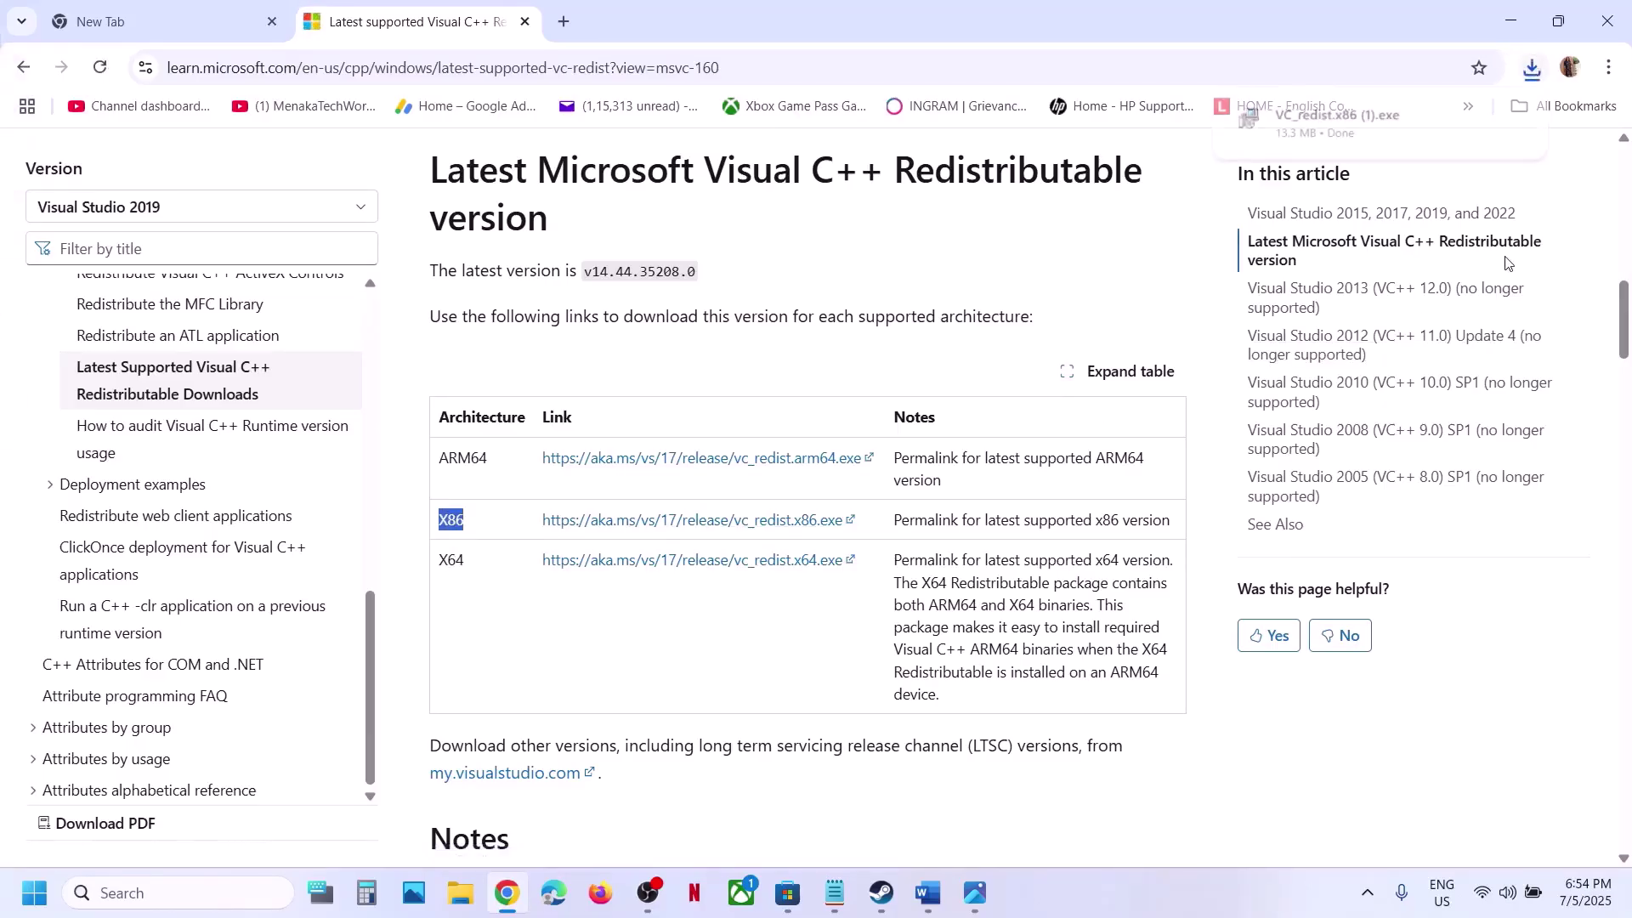
{"action": "left_click", "coordinate": [1404, 109]}
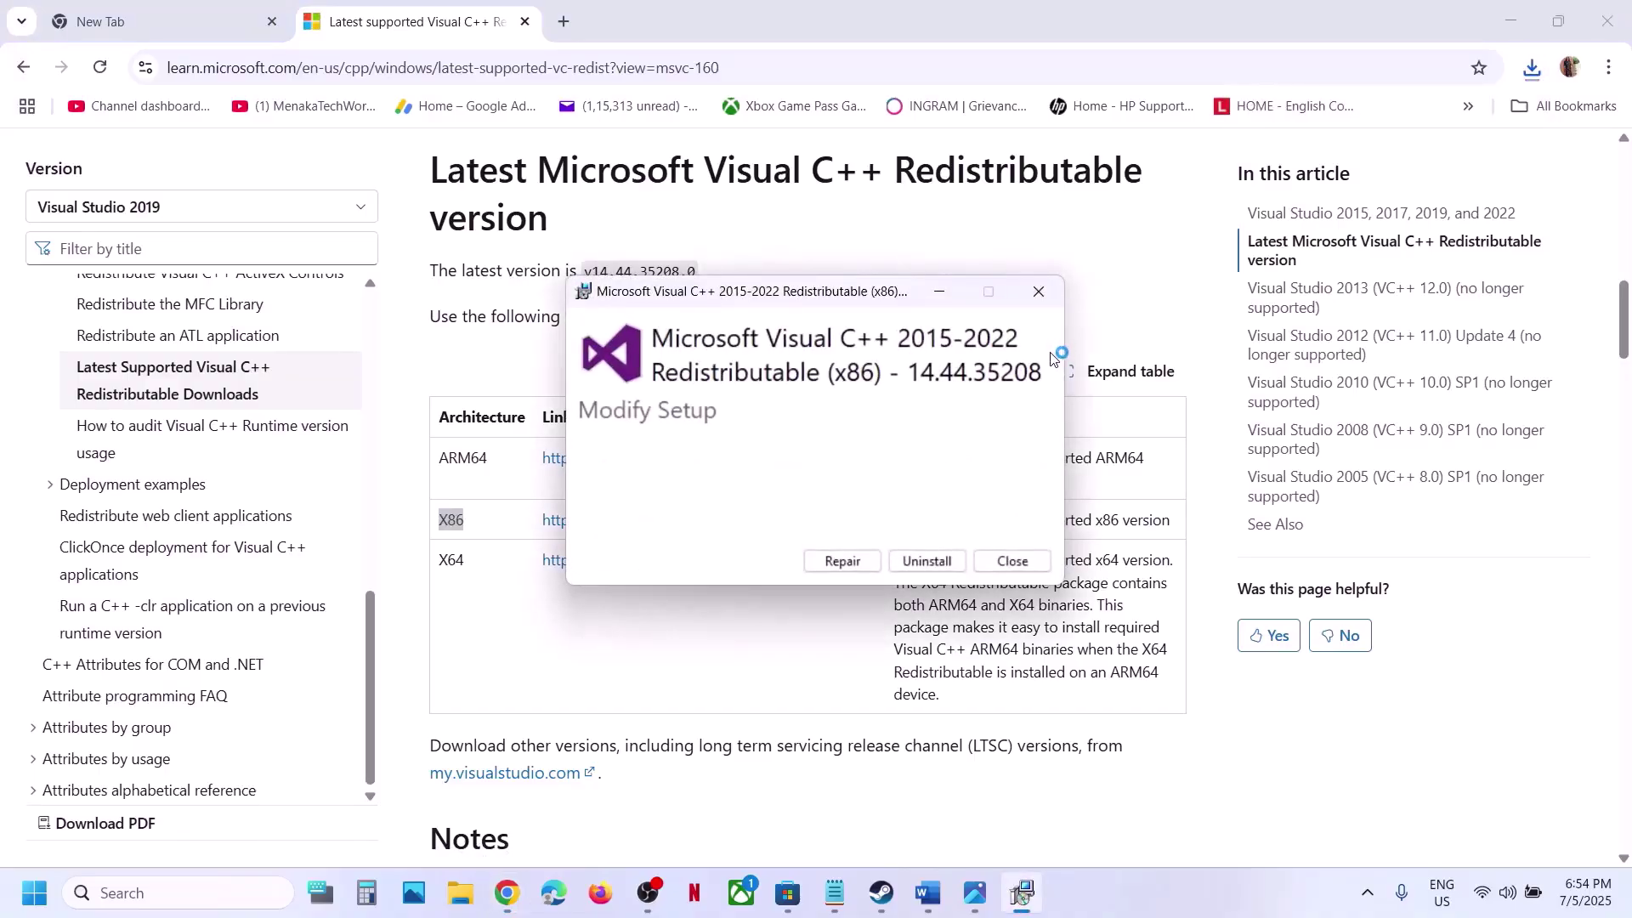
{"action": "left_click", "coordinate": [841, 564]}
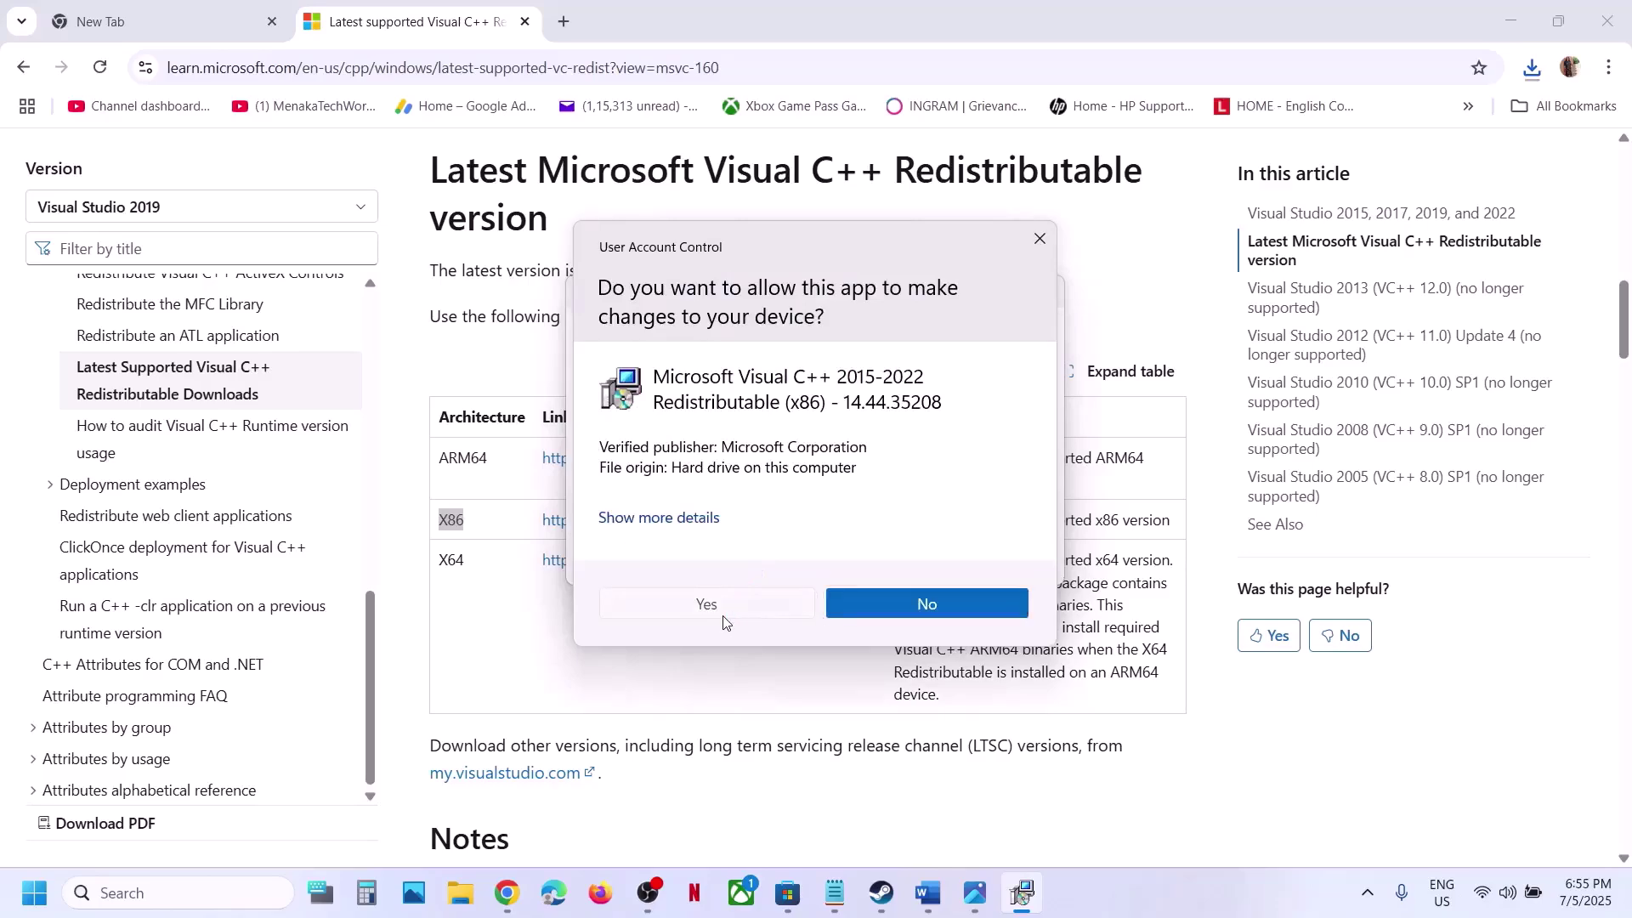
{"action": "left_click", "coordinate": [722, 615]}
Step: Download the X64 Visual C++ Redistributable, run it, and start repairing the installation with administrator approval
{"action": "left_click", "coordinate": [568, 658]}
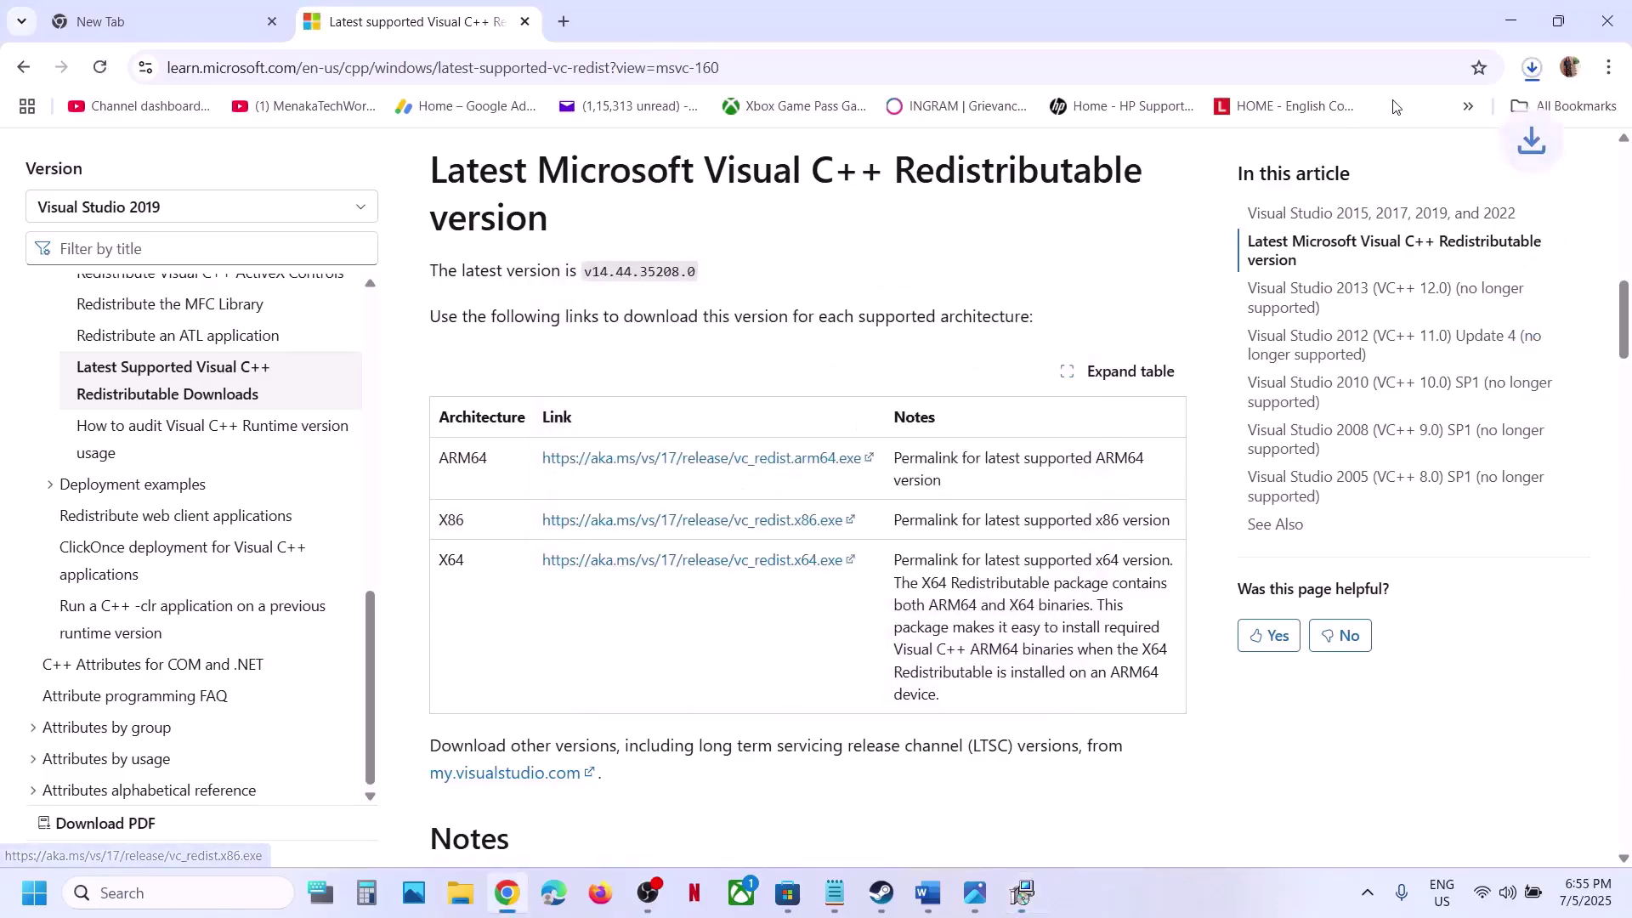
{"action": "left_click", "coordinate": [1532, 70]}
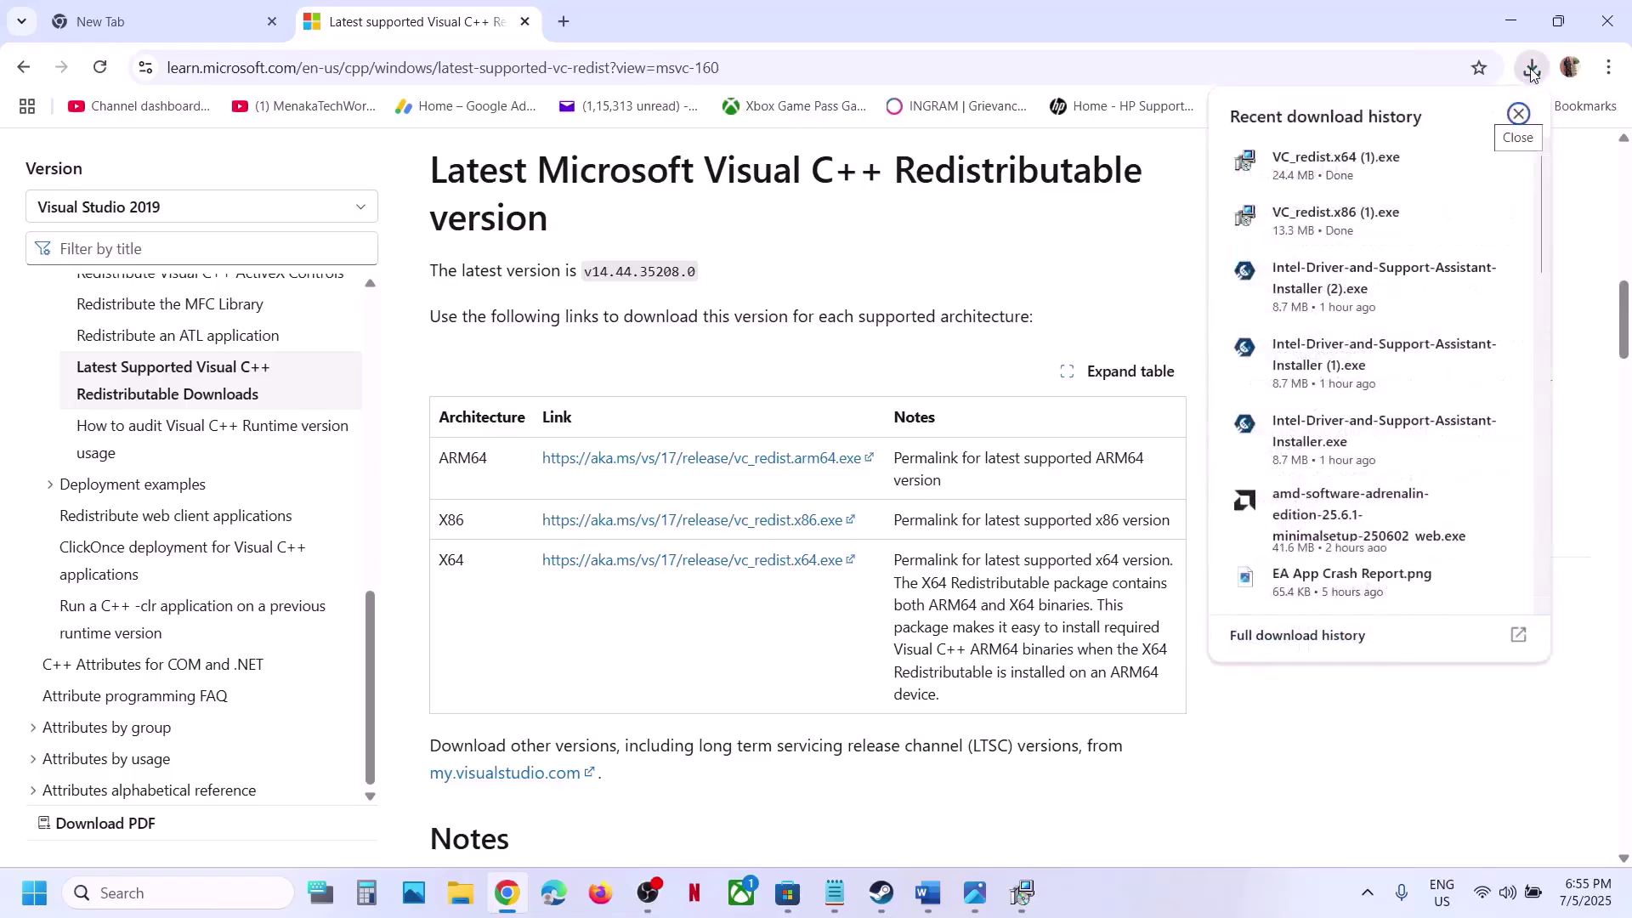
{"action": "left_click", "coordinate": [1468, 157]}
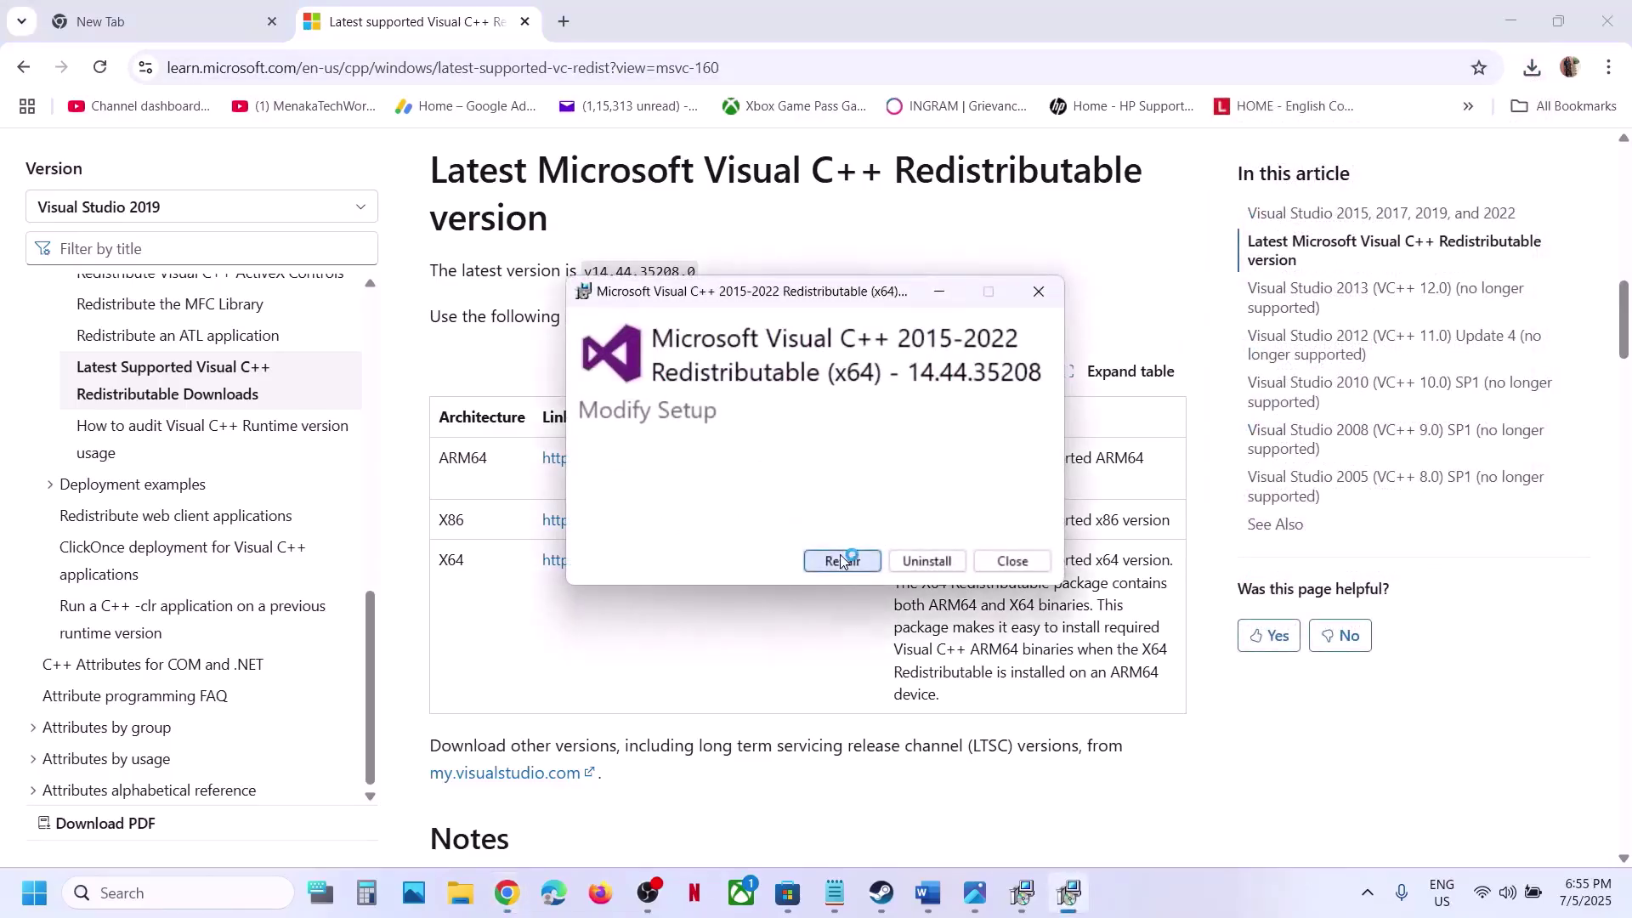
{"action": "left_click", "coordinate": [840, 558]}
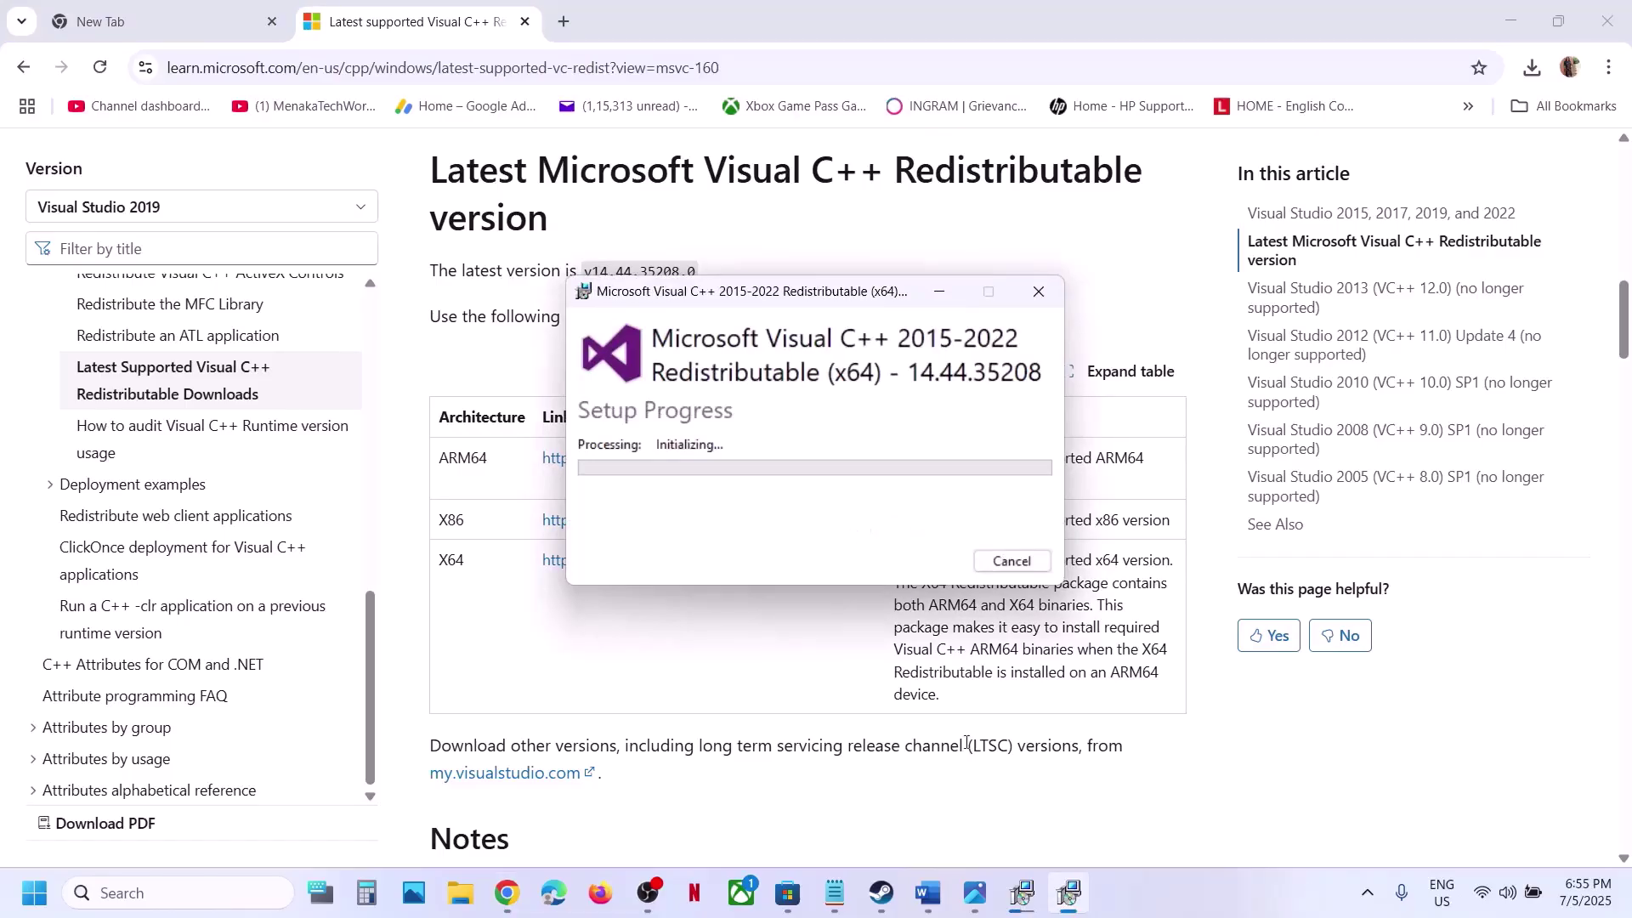
{"action": "left_click", "coordinate": [1029, 899]}
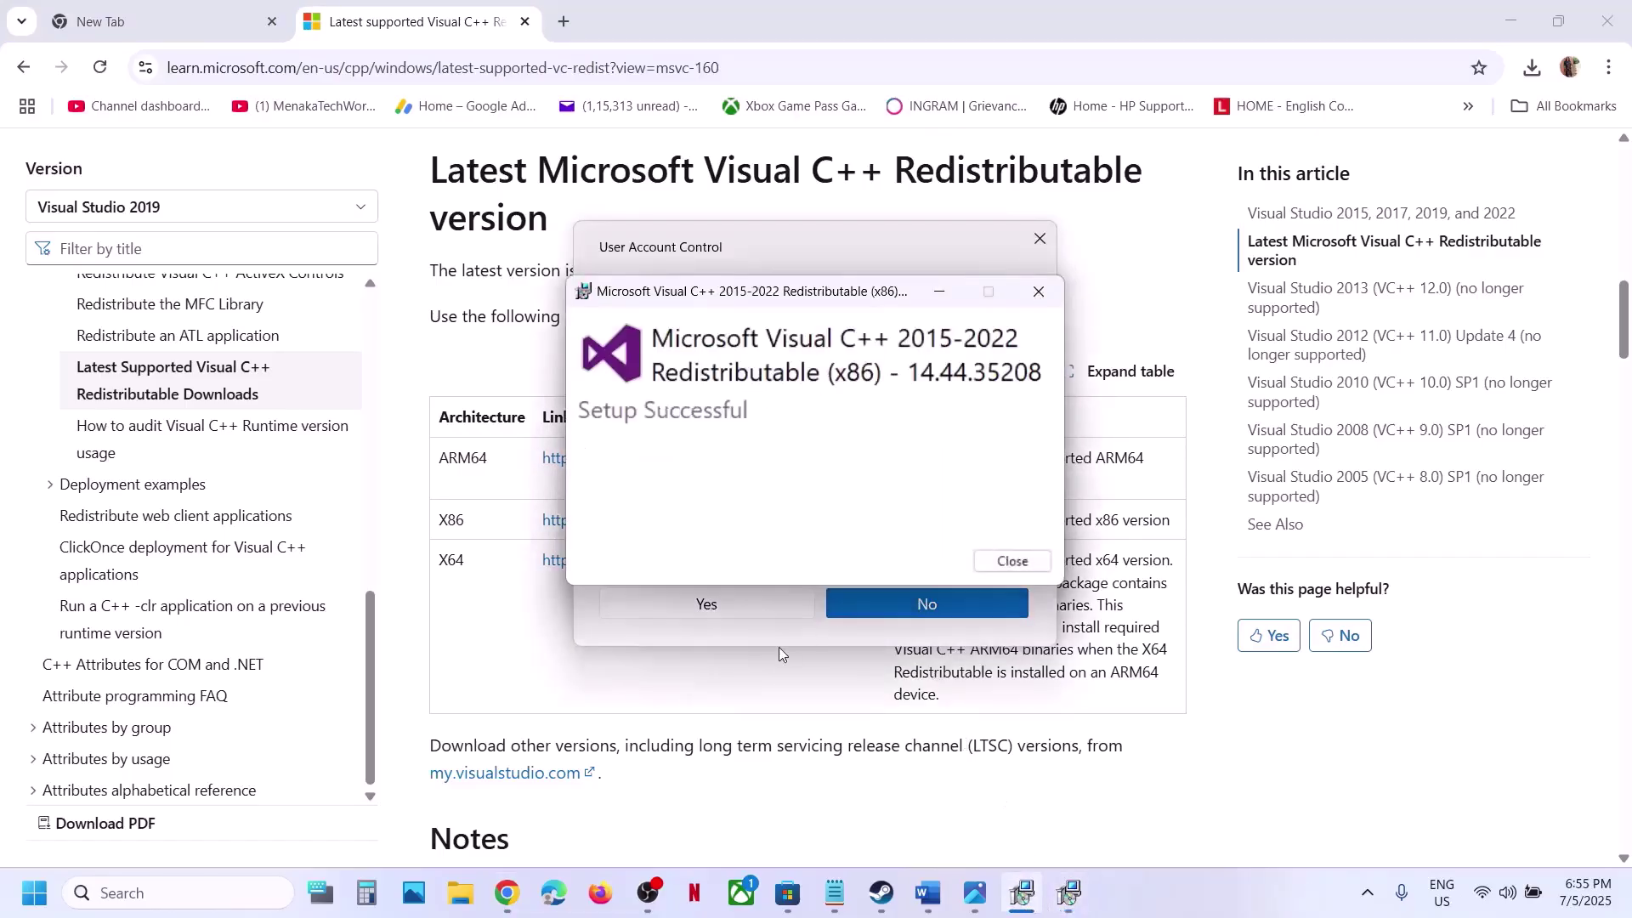
{"action": "left_click", "coordinate": [740, 603]}
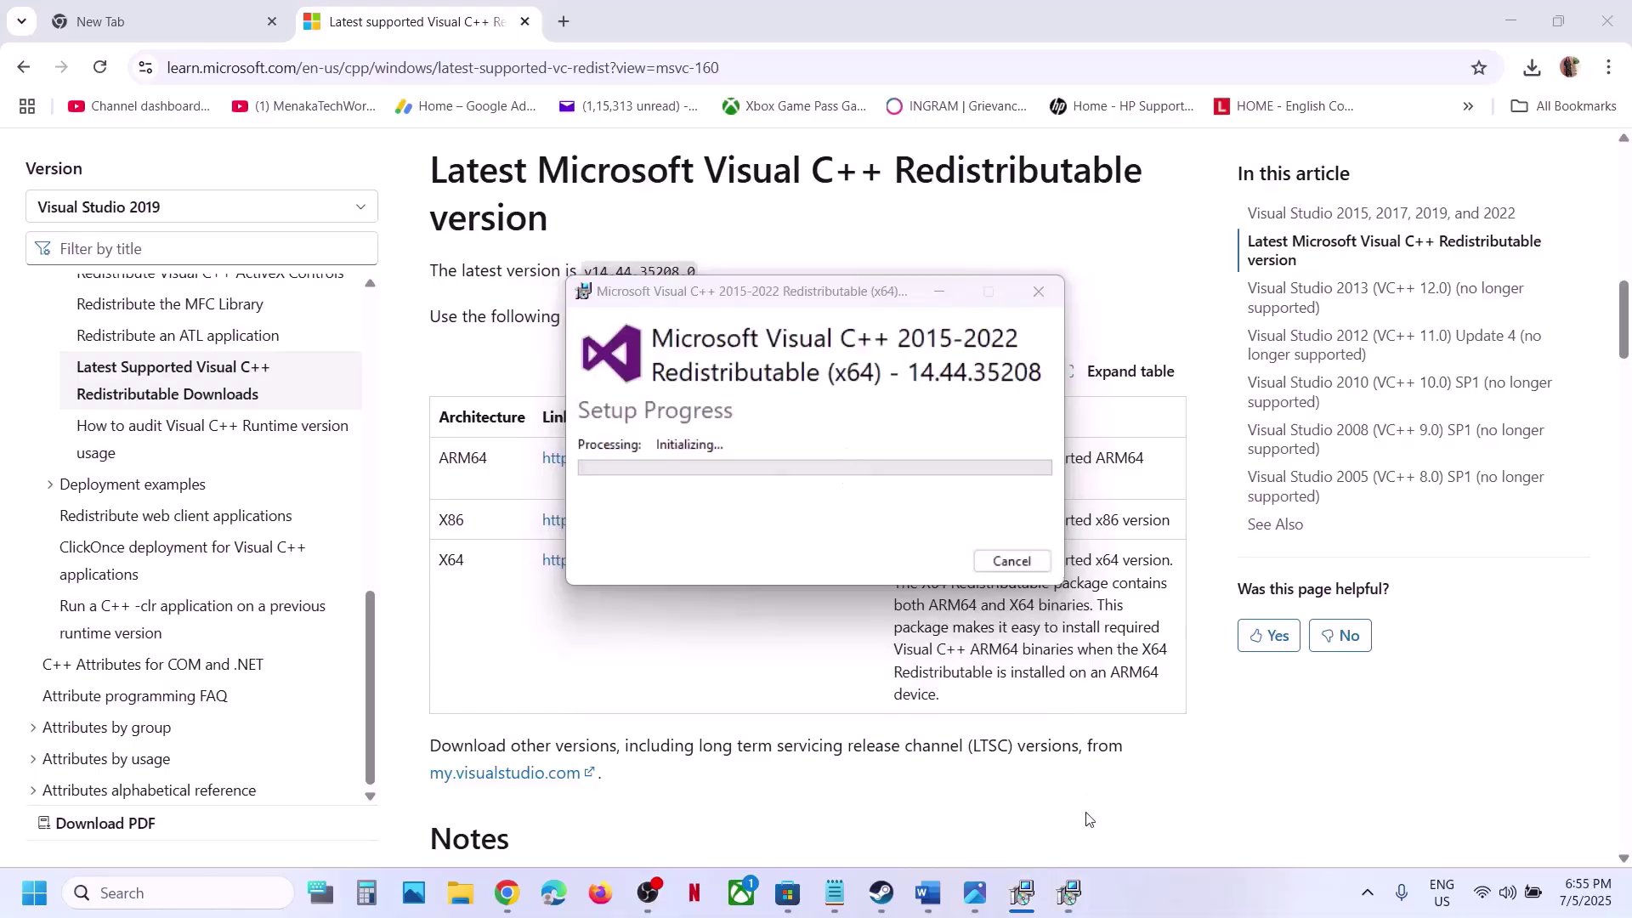
Step: Move the x86 setup window aside to view the x64 repair progress, and return to the download page
{"action": "left_click", "coordinate": [1036, 893]}
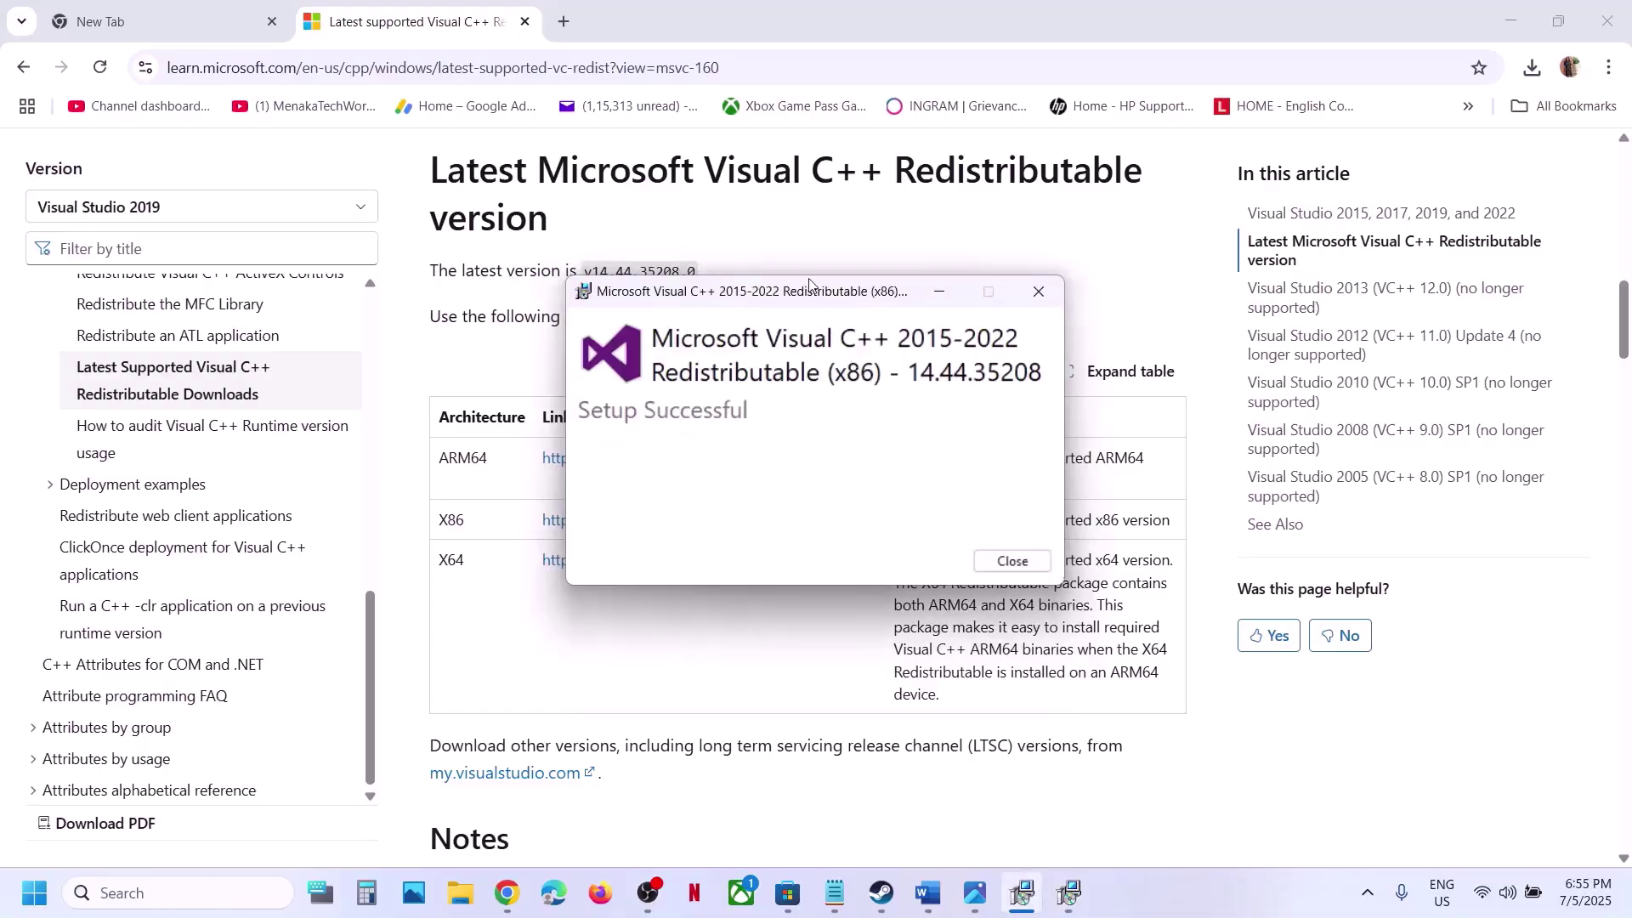
{"action": "left_click_drag", "start_coordinate": [810, 285], "coordinate": [494, 333]}
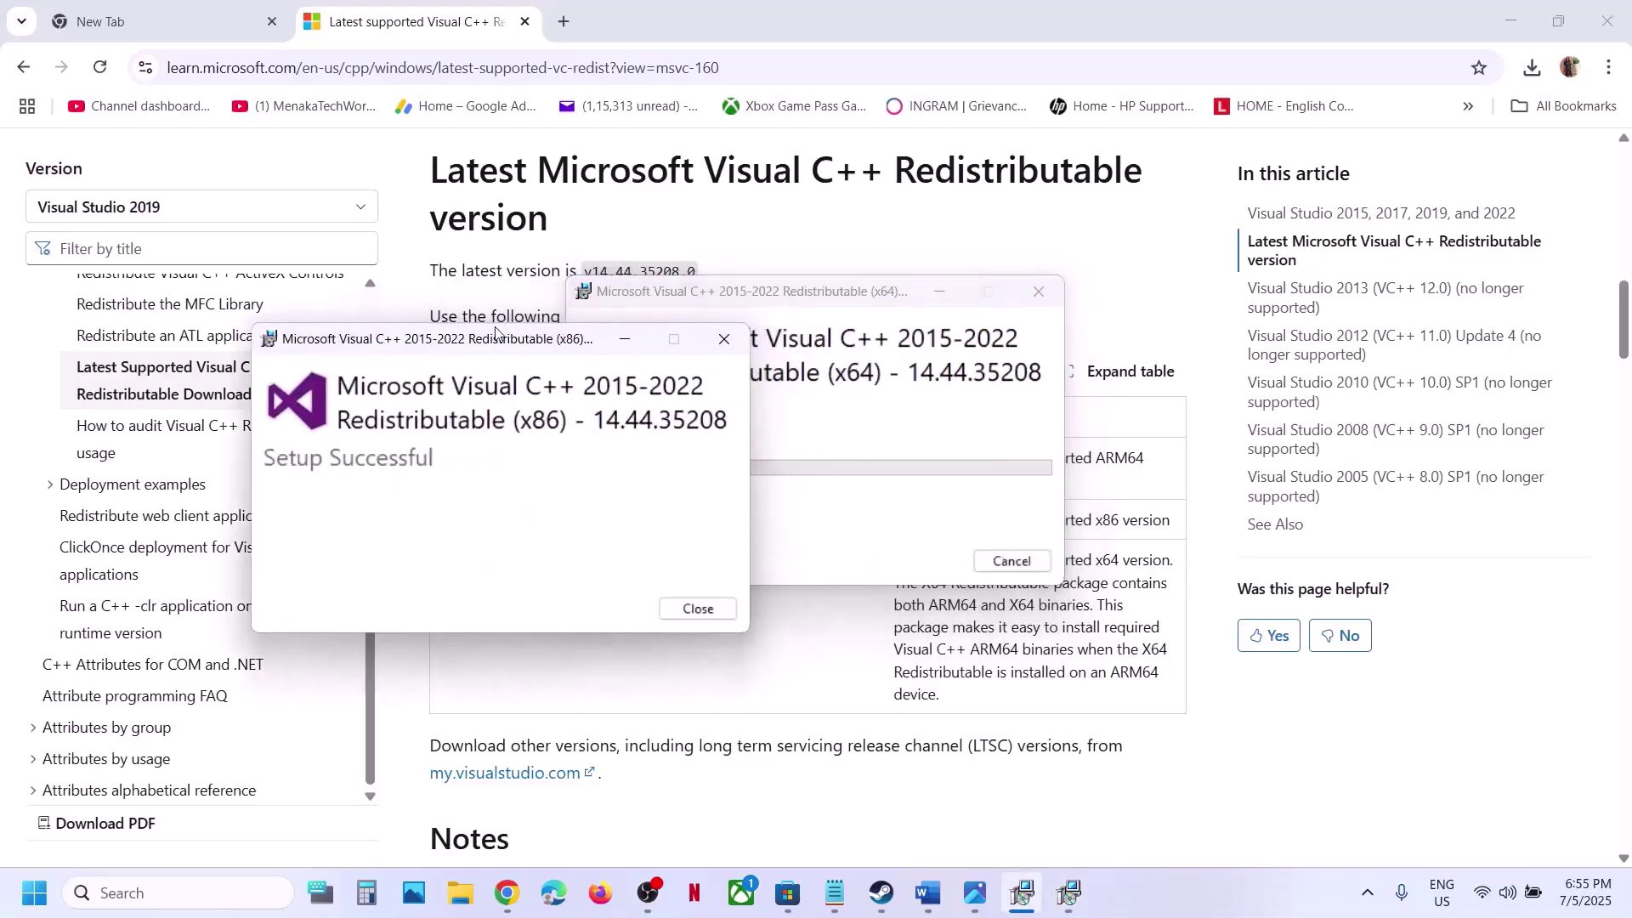
{"action": "left_click", "coordinate": [902, 423]}
{"action": "left_click", "coordinate": [670, 720]}
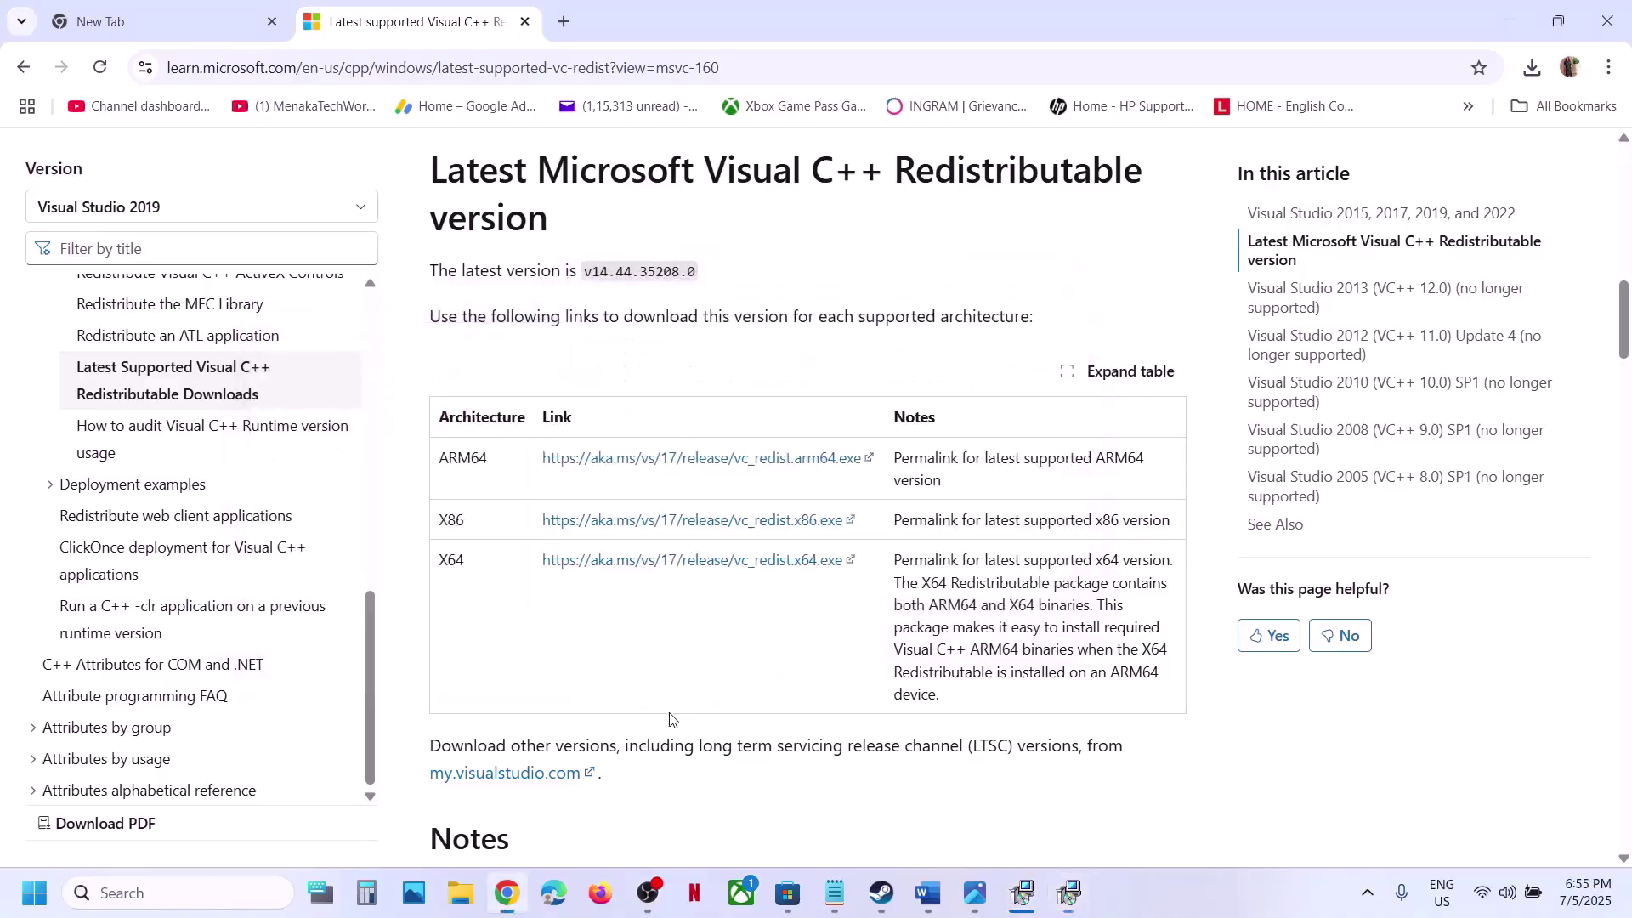
Step: Show the computer's Restart power option without choosing it, and switch to Blue Archive in the Steam library
{"action": "key", "text": "super"}
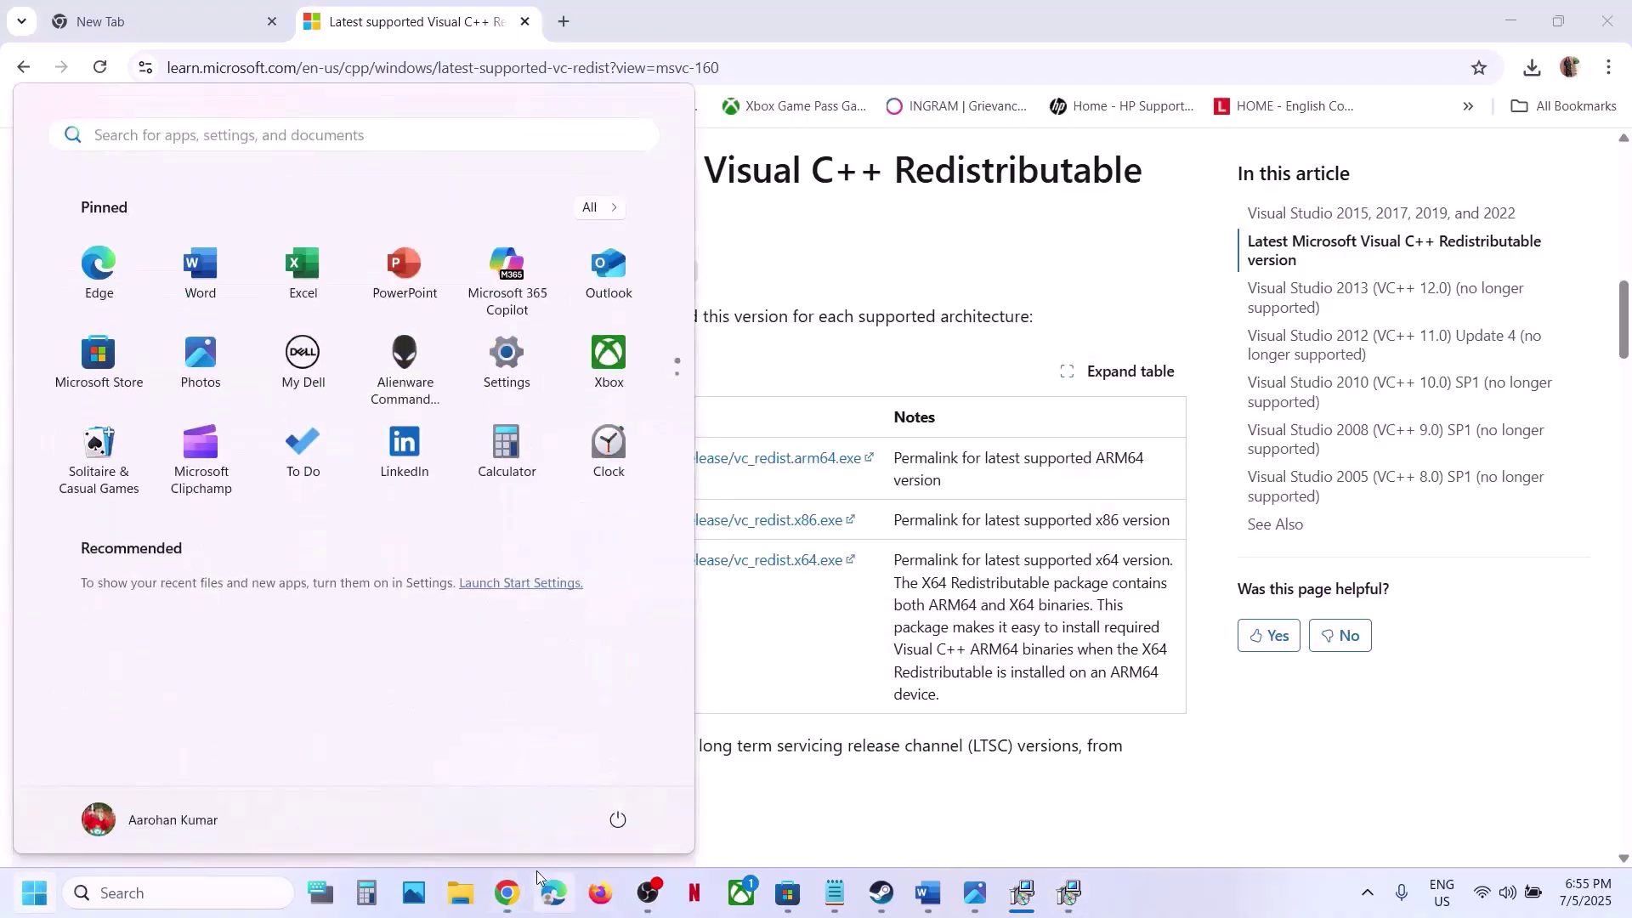
{"action": "left_click", "coordinate": [618, 821]}
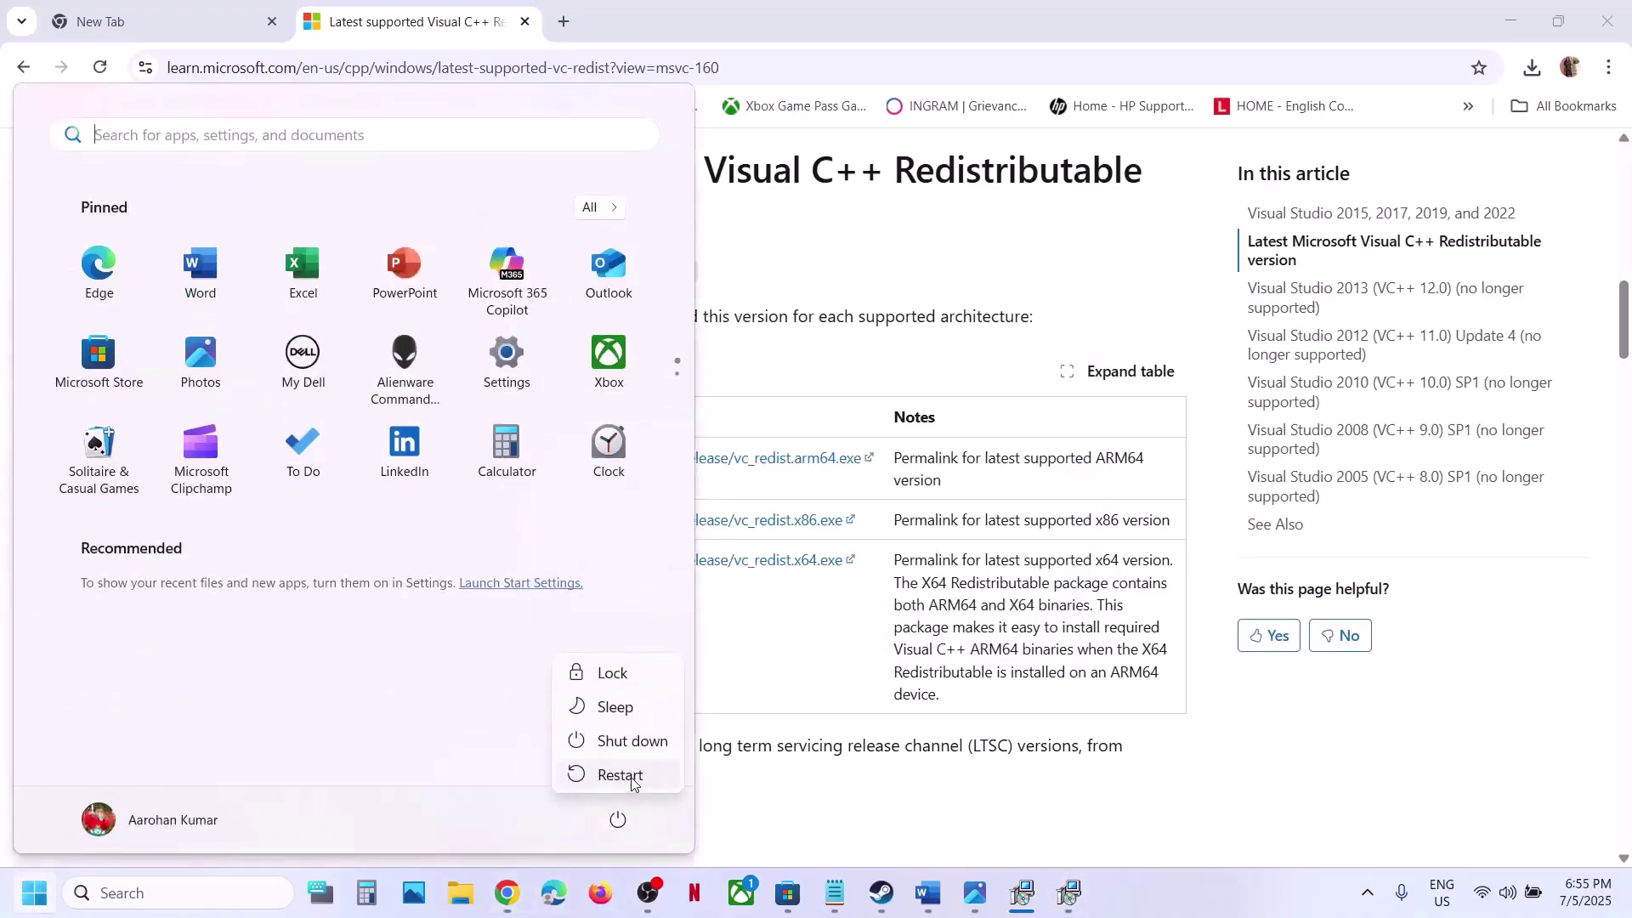
{"action": "left_click", "coordinate": [881, 892]}
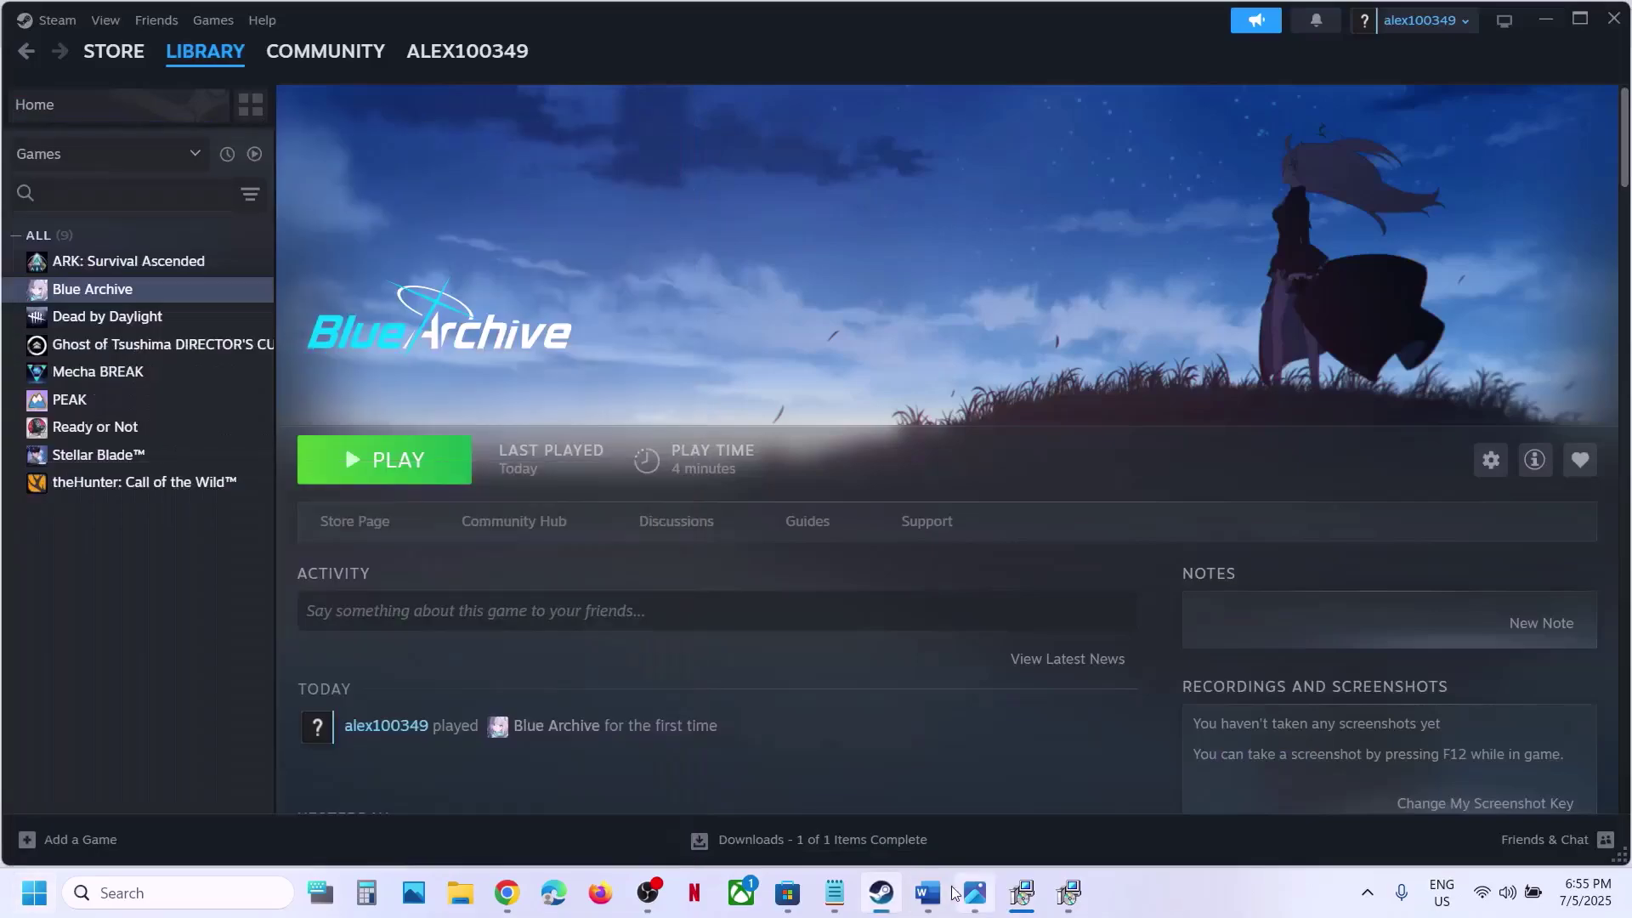
Step: Switch to the Word notes and highlight the words about Windows in the Step 14 line
{"action": "left_click", "coordinate": [974, 893]}
{"action": "left_click", "coordinate": [935, 897]}
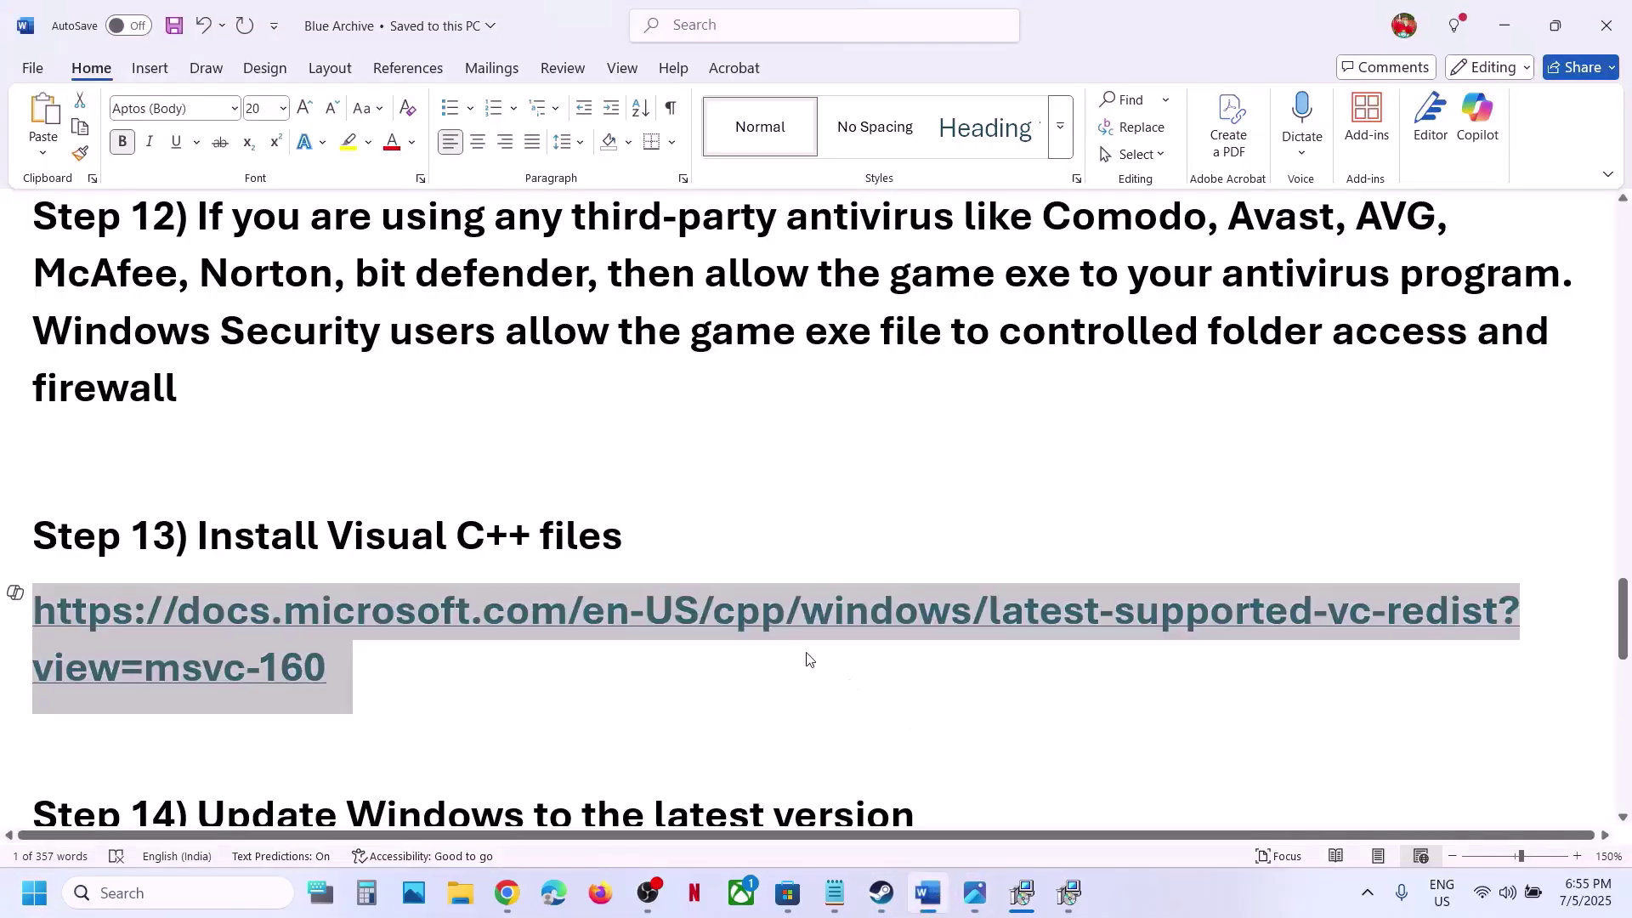
{"action": "scroll", "coordinate": [808, 660], "scroll_direction": "down", "scroll_amount": 3}
{"action": "scroll", "coordinate": [808, 655], "scroll_direction": "up", "scroll_amount": 1}
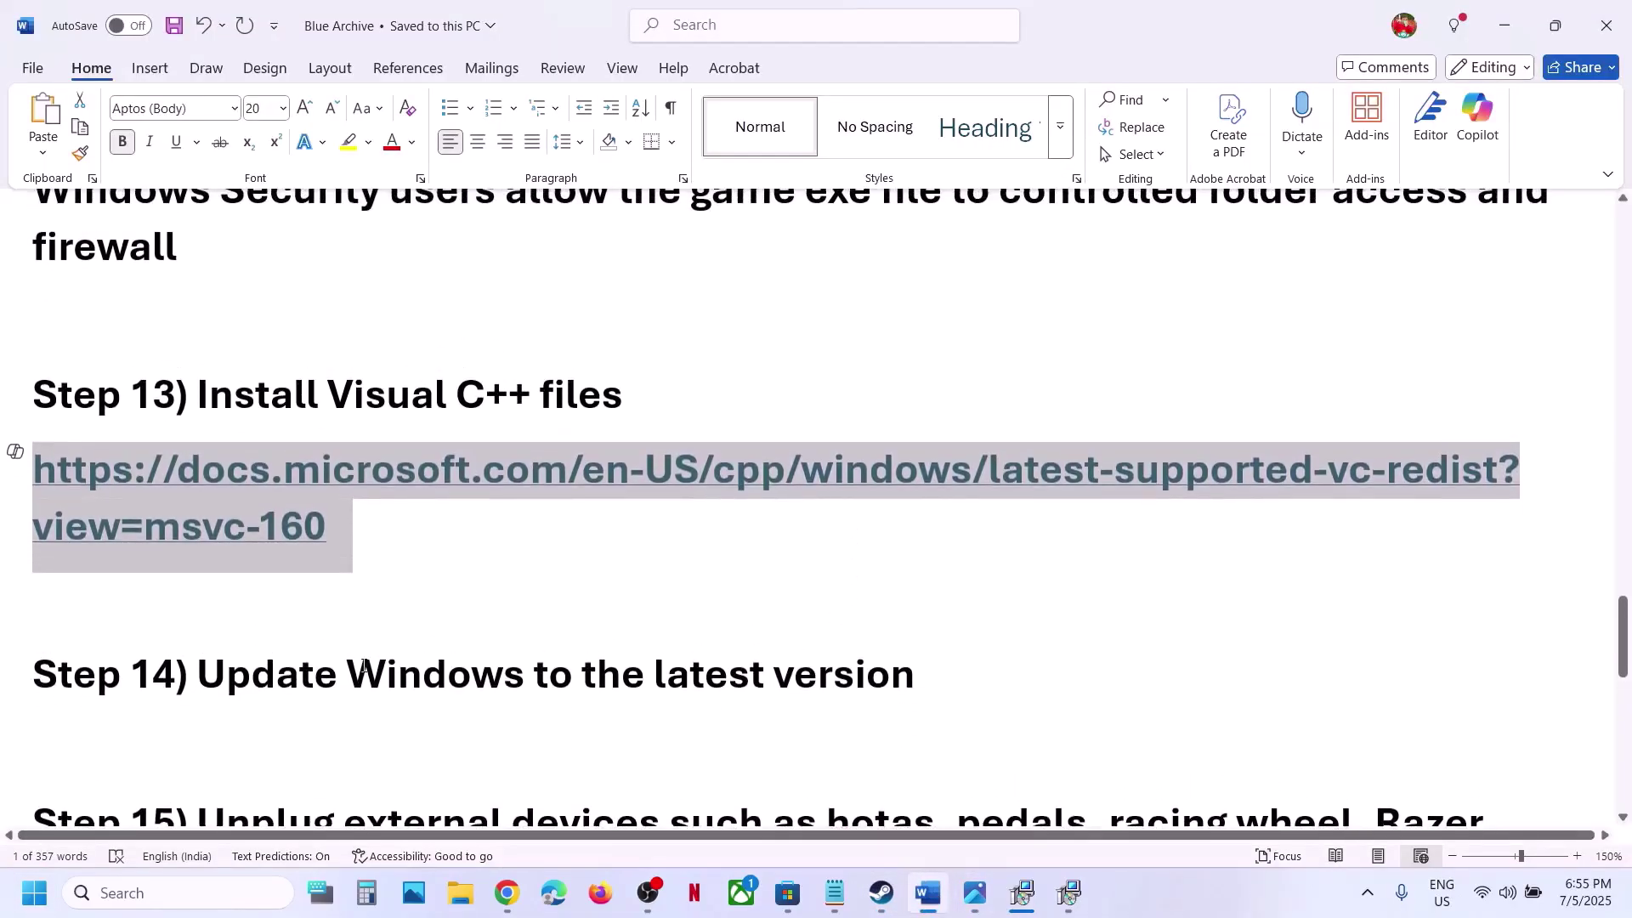
{"action": "left_click_drag", "start_coordinate": [363, 666], "coordinate": [584, 656]}
Step: Open Windows Update in Settings and check for updates
{"action": "key", "text": "super+i"}
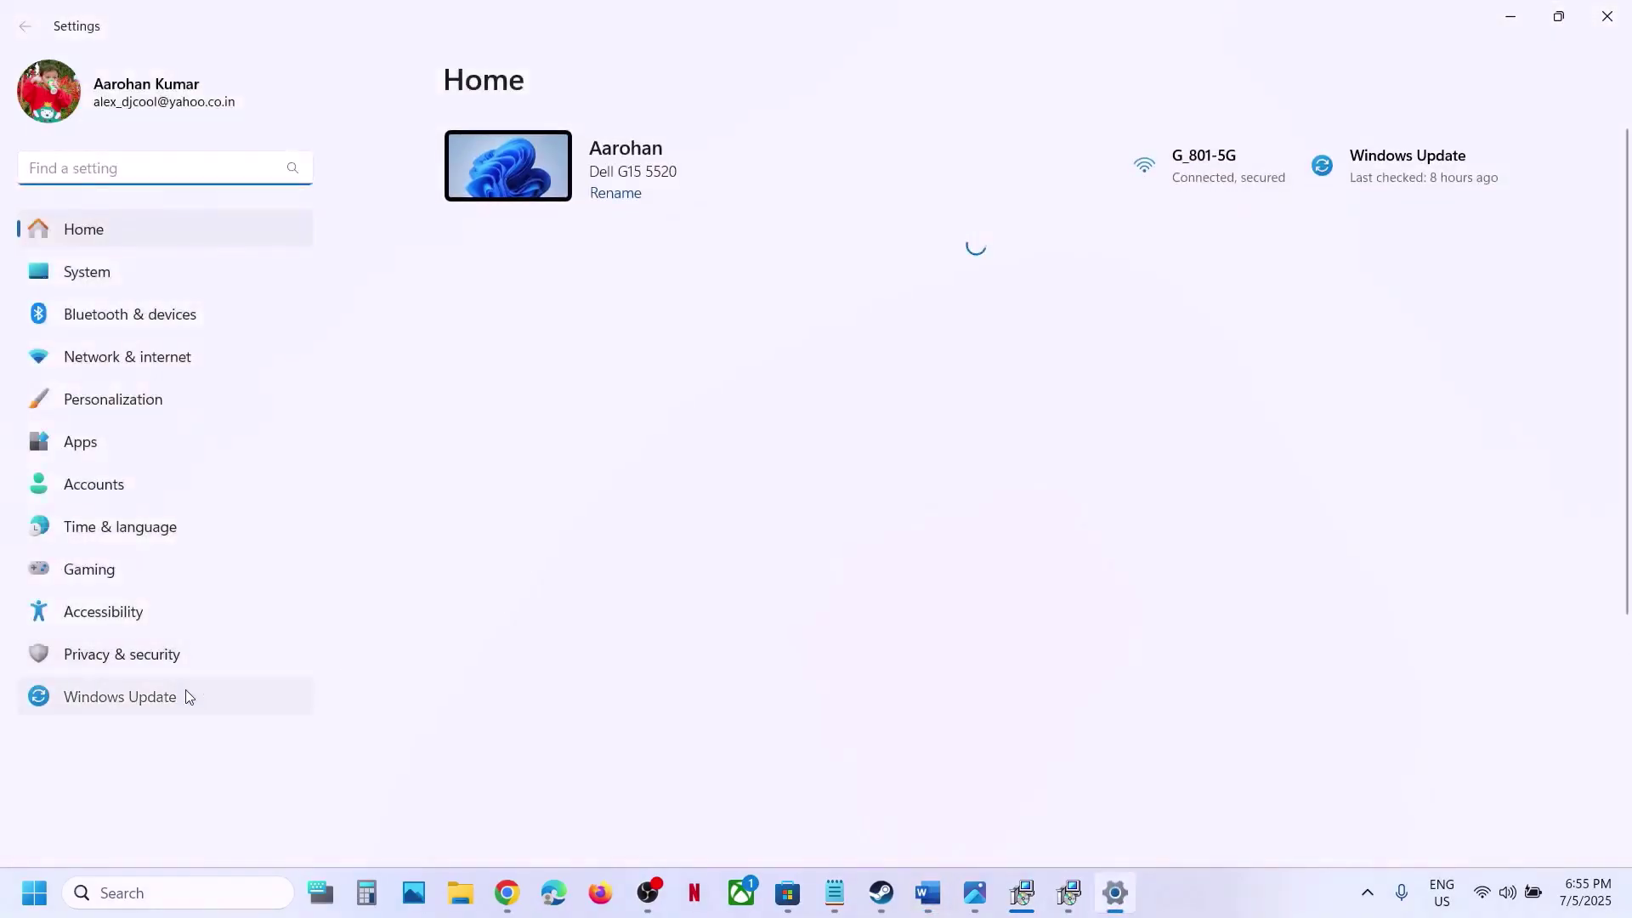
{"action": "left_click", "coordinate": [185, 697]}
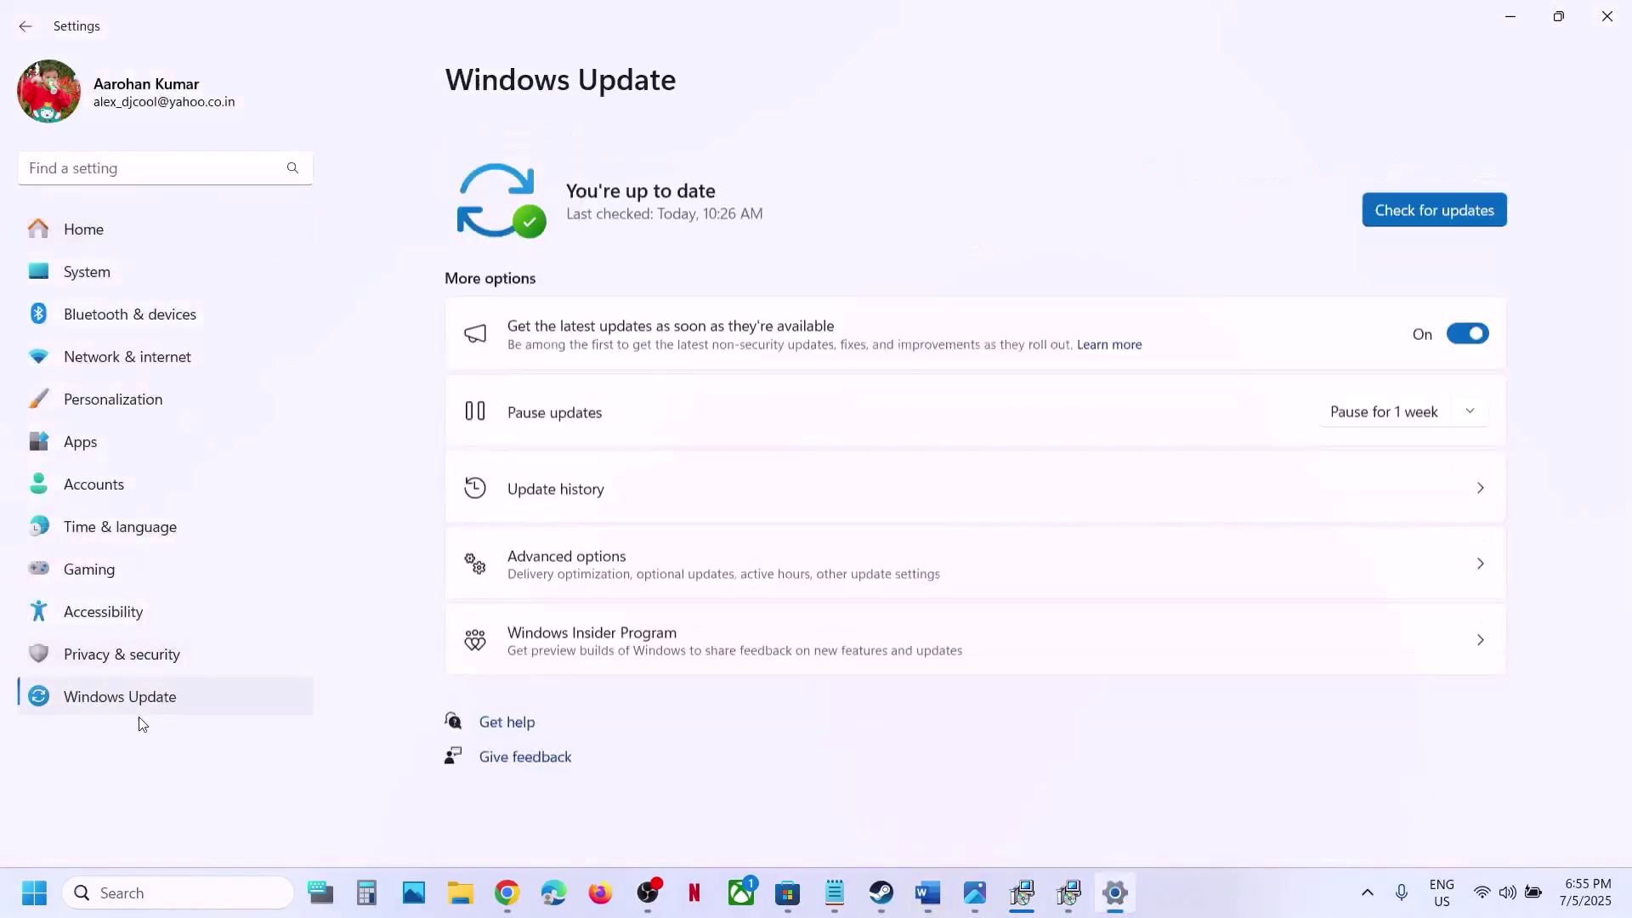
{"action": "left_click", "coordinate": [1482, 179]}
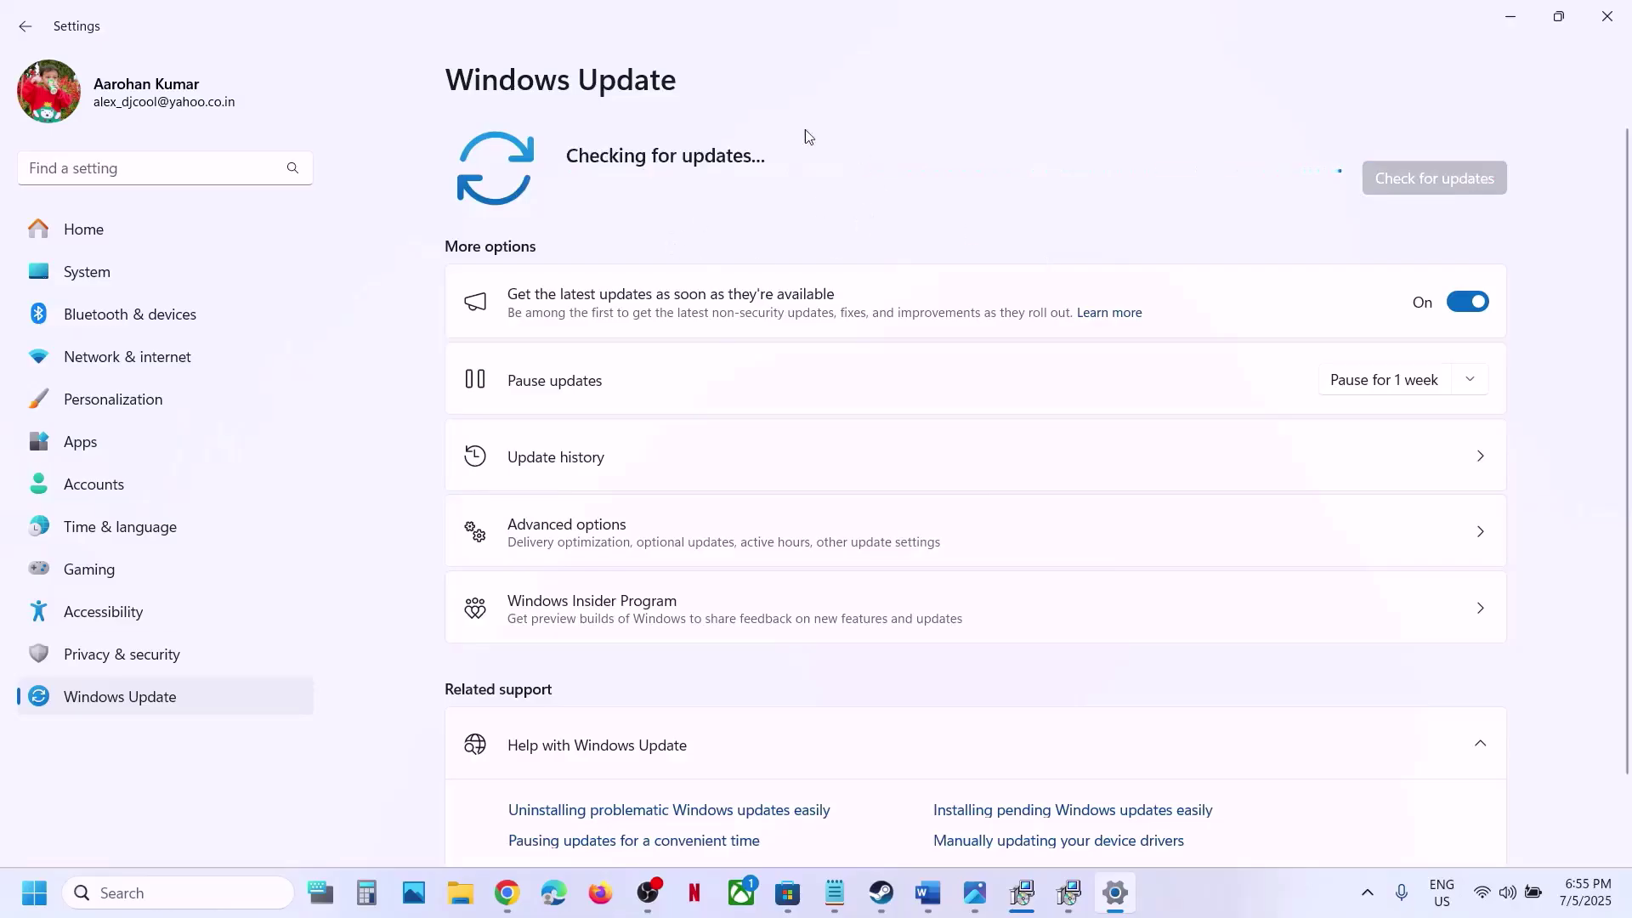
Step: Show the Restart power option again without choosing it, and switch back to Steam
{"action": "left_click", "coordinate": [34, 892]}
{"action": "left_click", "coordinate": [618, 821]}
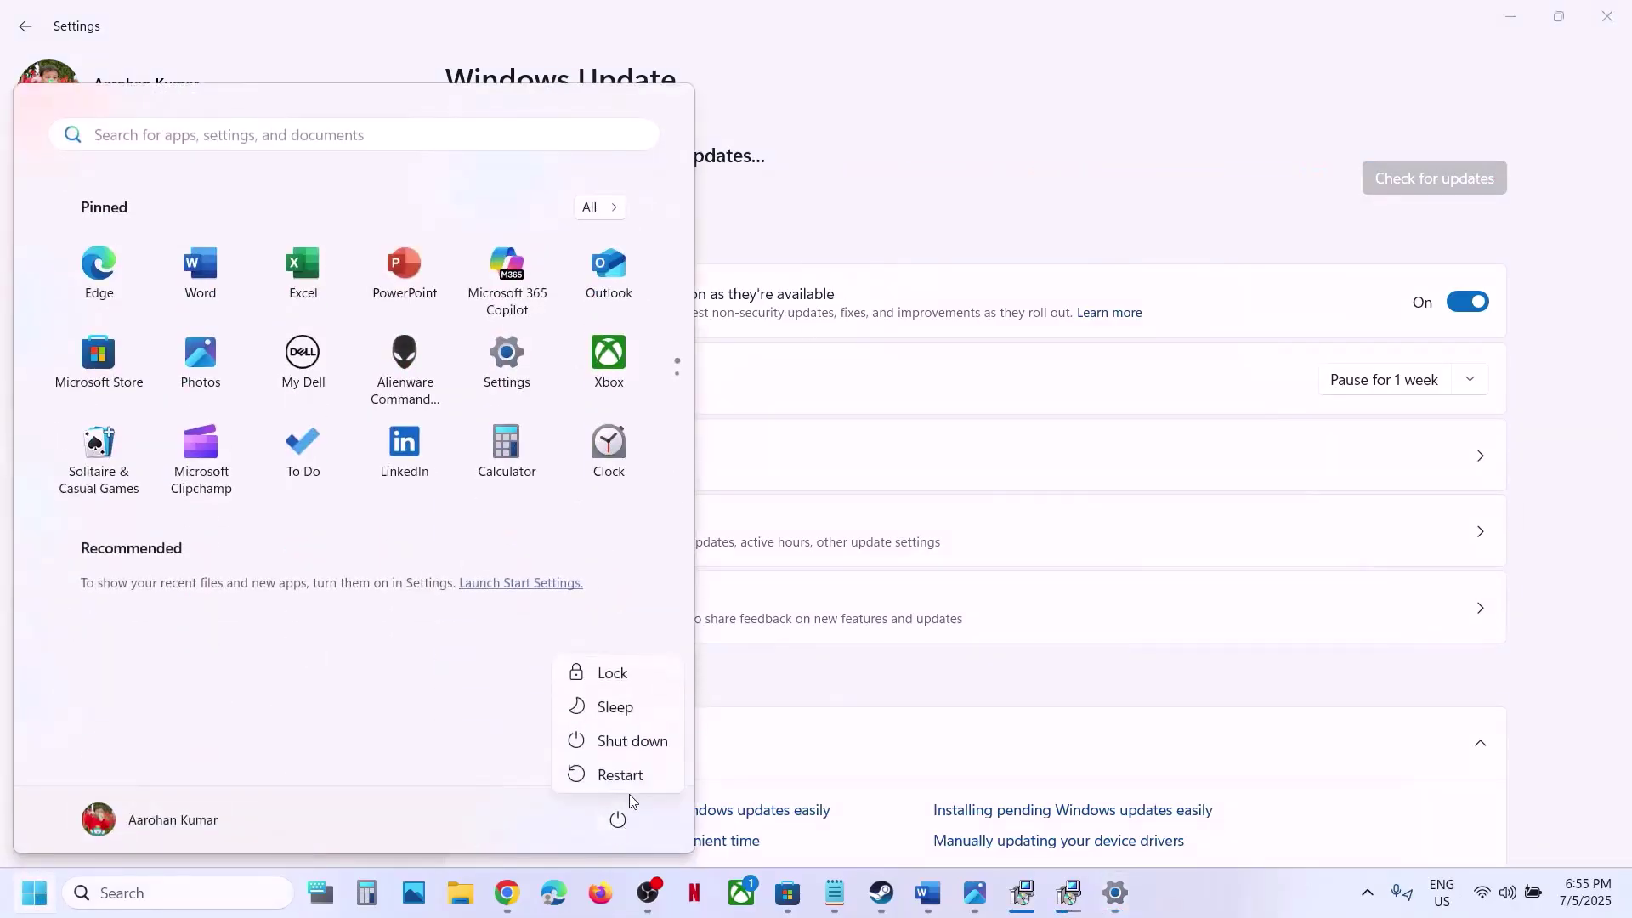
{"action": "left_click", "coordinate": [882, 889]}
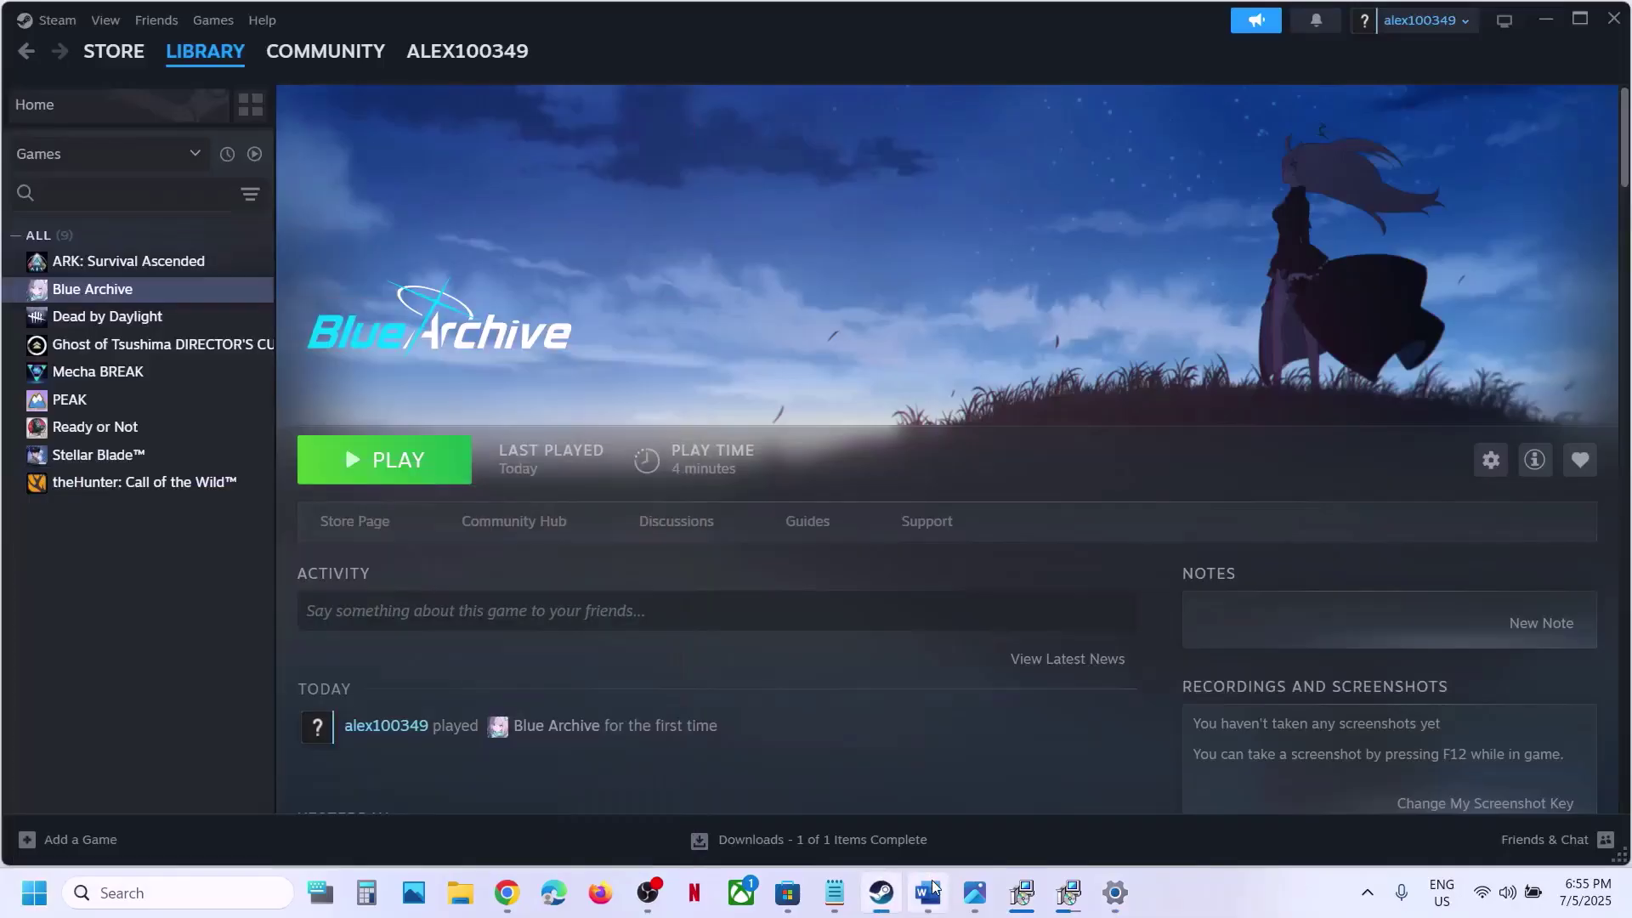
Step: Switch to the Word notes and read Step 15, highlighting the parts on unplugging external devices and disconnecting additional joysticks/controllers
{"action": "mouse_move", "coordinate": [929, 891]}
{"action": "left_click", "coordinate": [912, 825]}
{"action": "scroll", "coordinate": [660, 585], "scroll_direction": "down", "scroll_amount": 5}
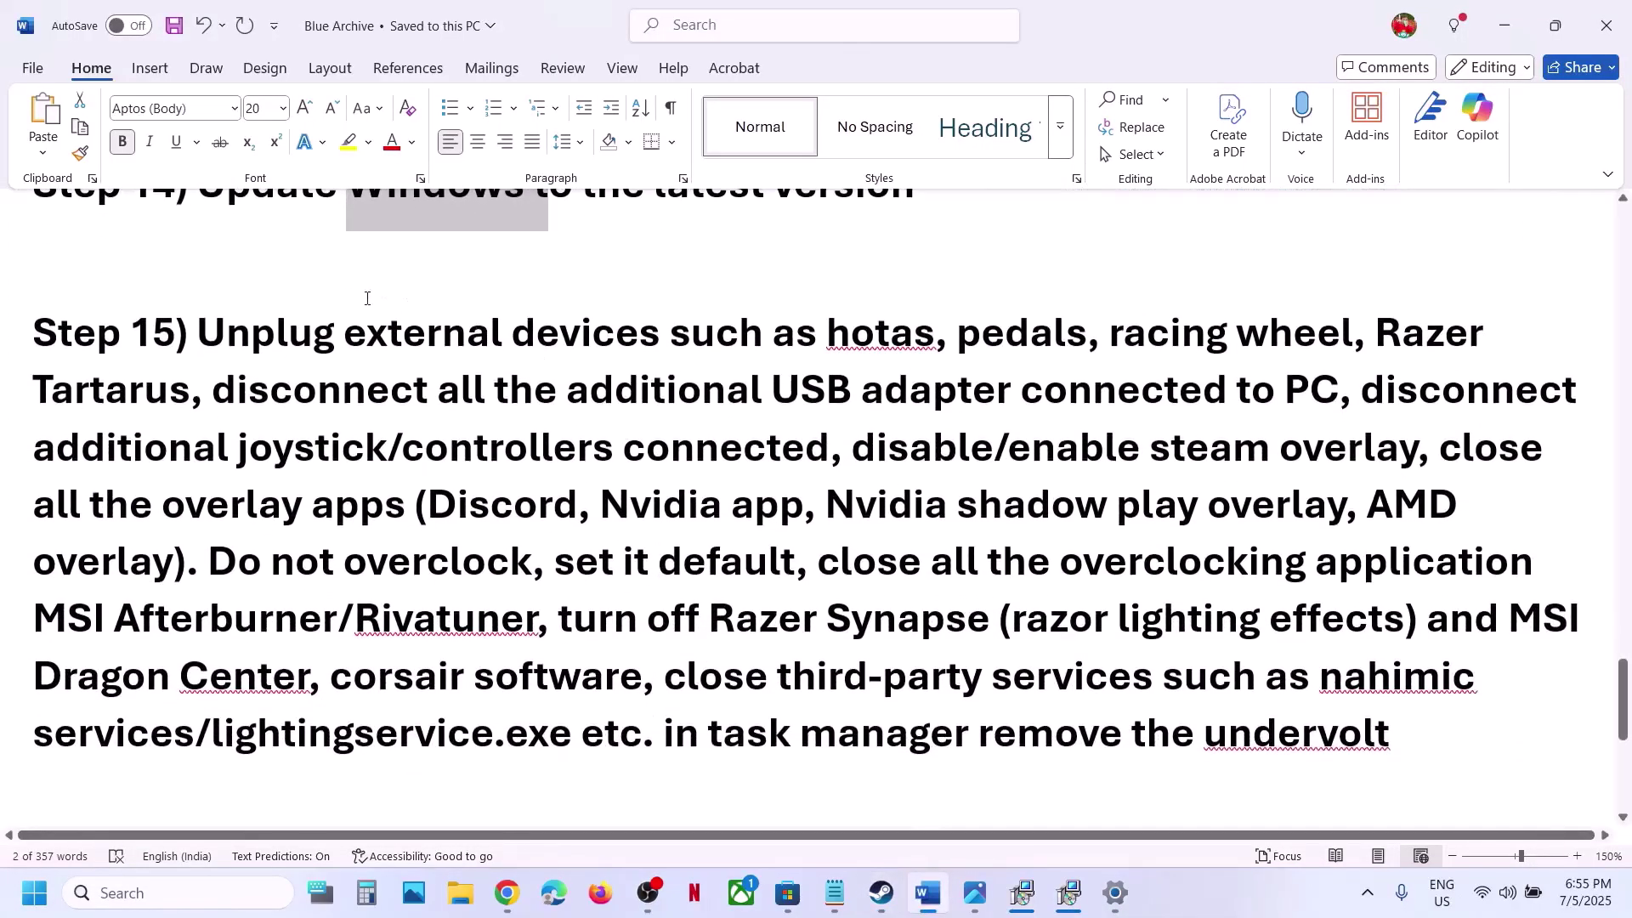
{"action": "left_click_drag", "start_coordinate": [262, 339], "coordinate": [1006, 340]}
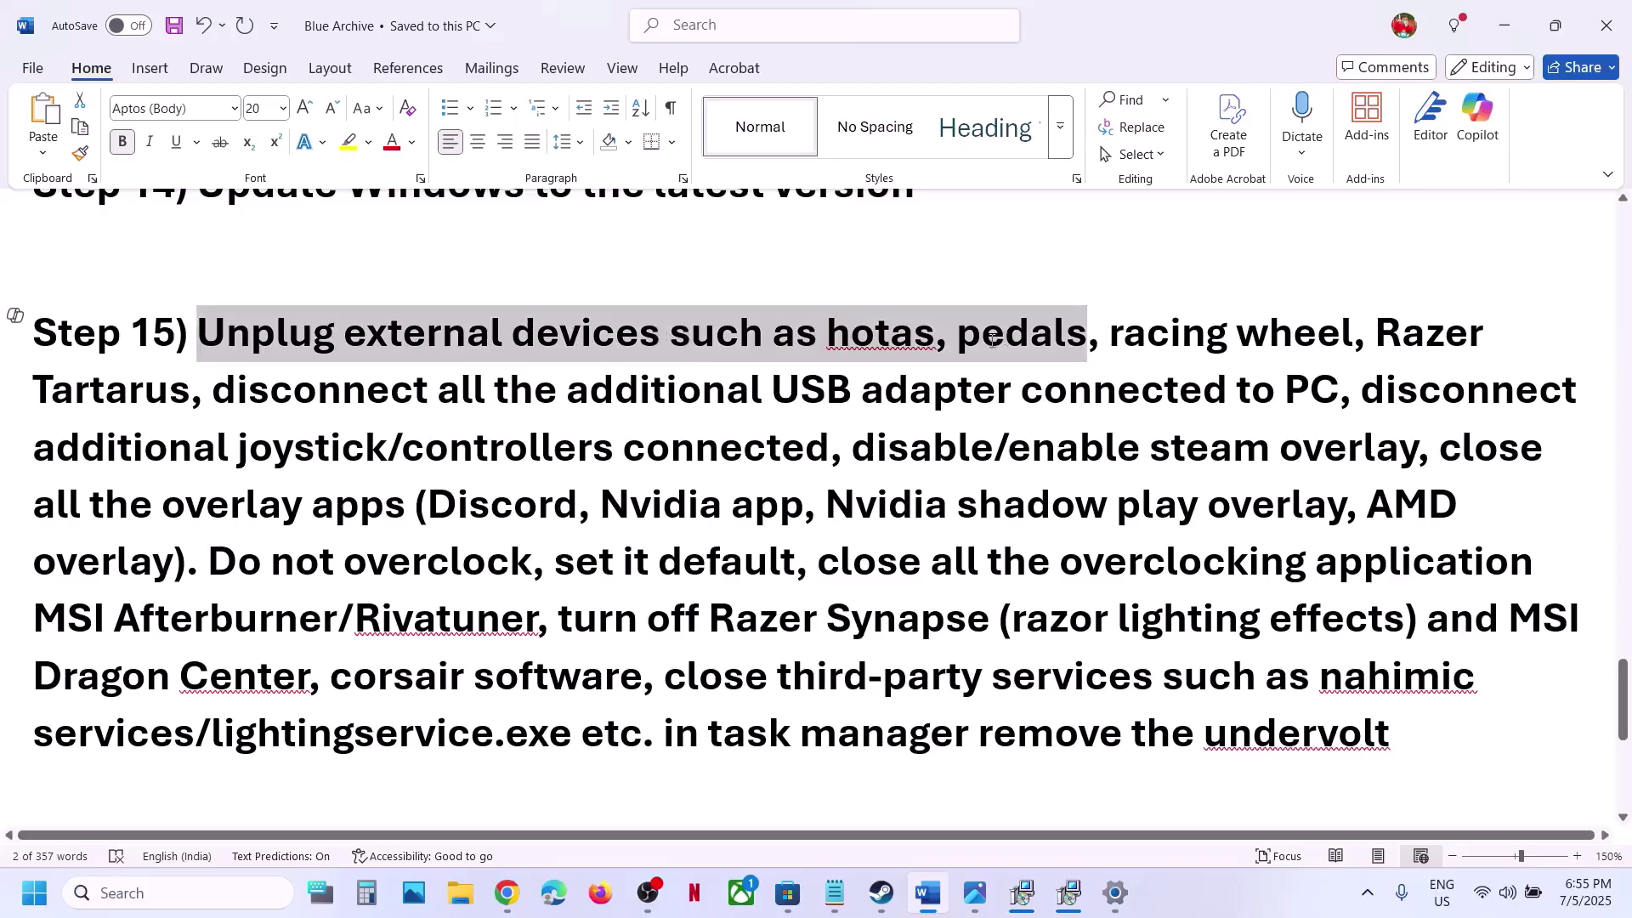
{"action": "left_click_drag", "start_coordinate": [993, 340], "coordinate": [1126, 416]}
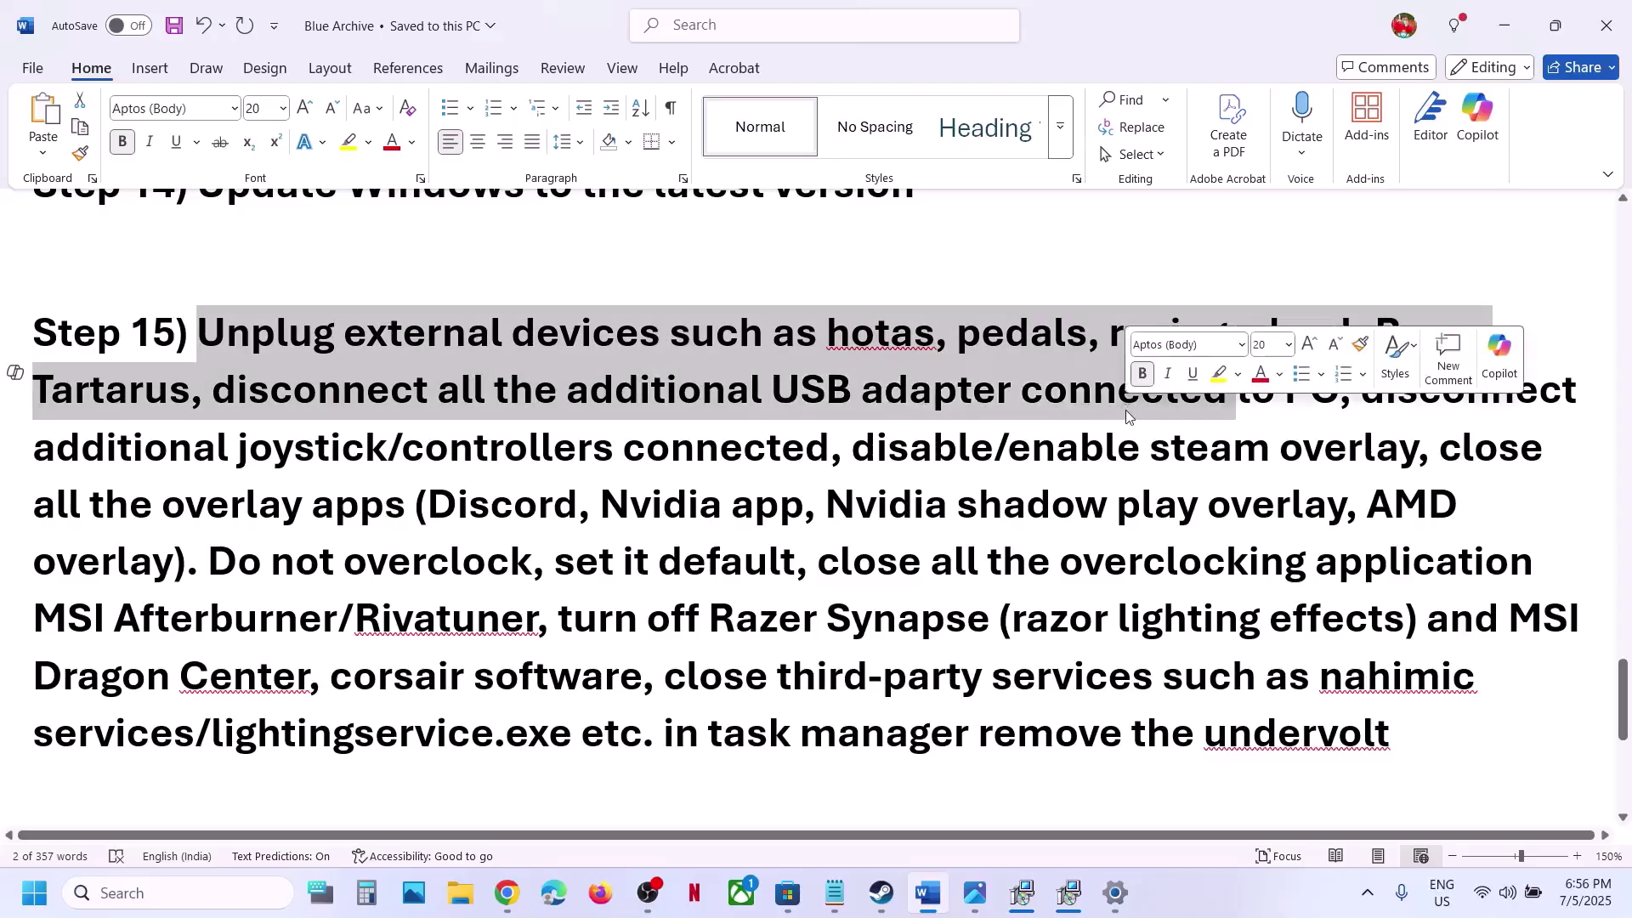
{"action": "left_click", "coordinate": [1376, 435]}
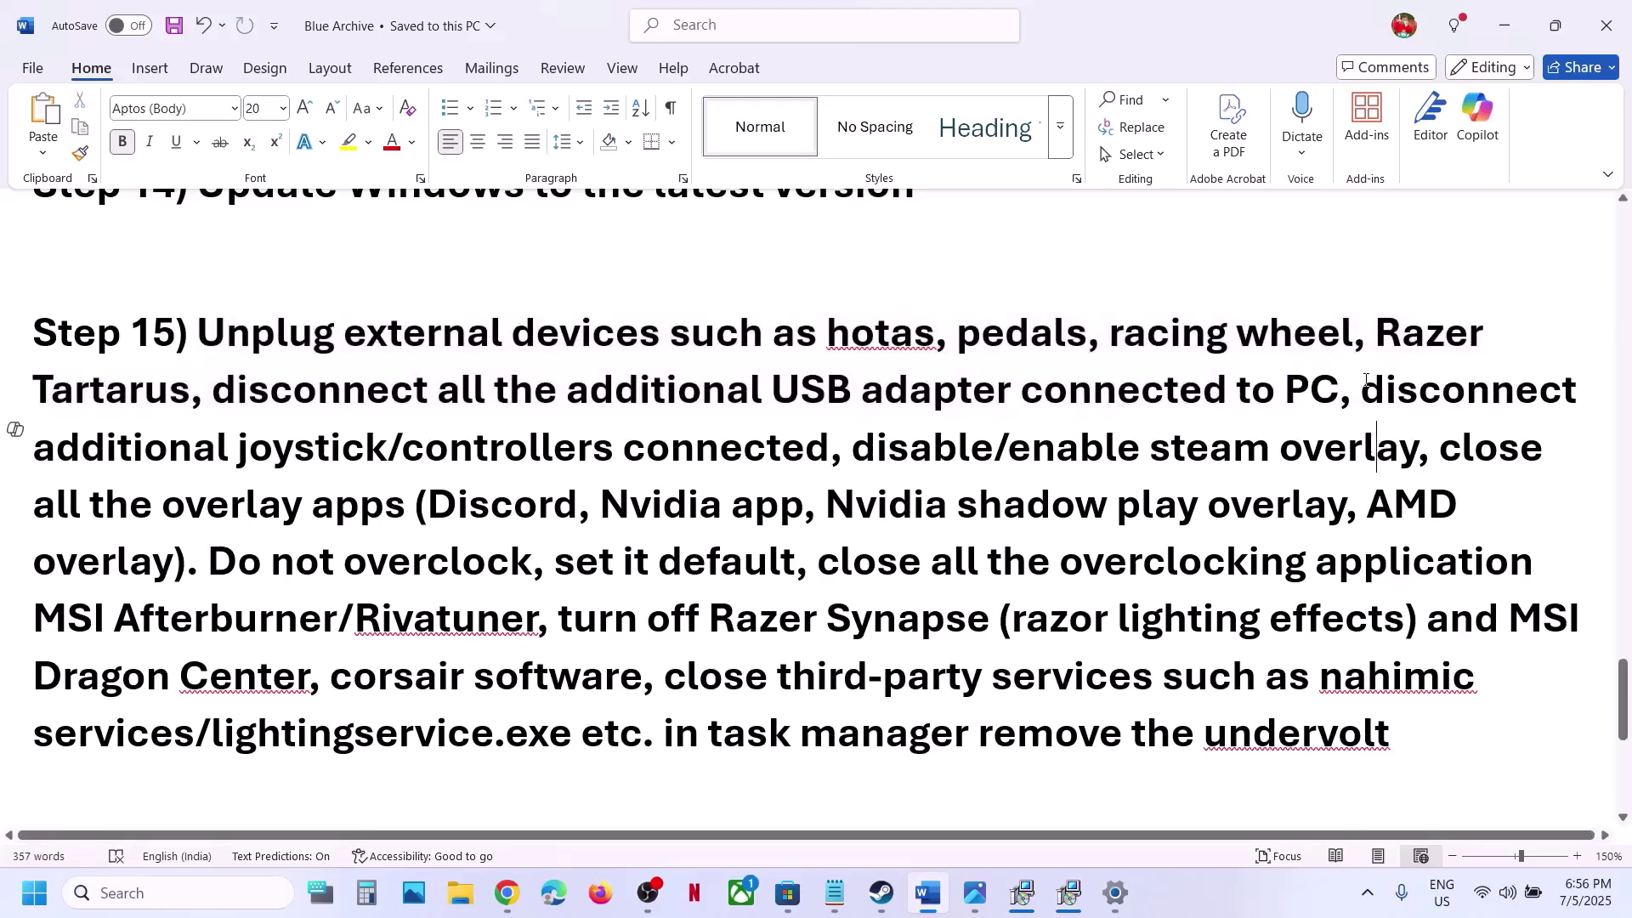
{"action": "left_click_drag", "start_coordinate": [1362, 391], "coordinate": [833, 454]}
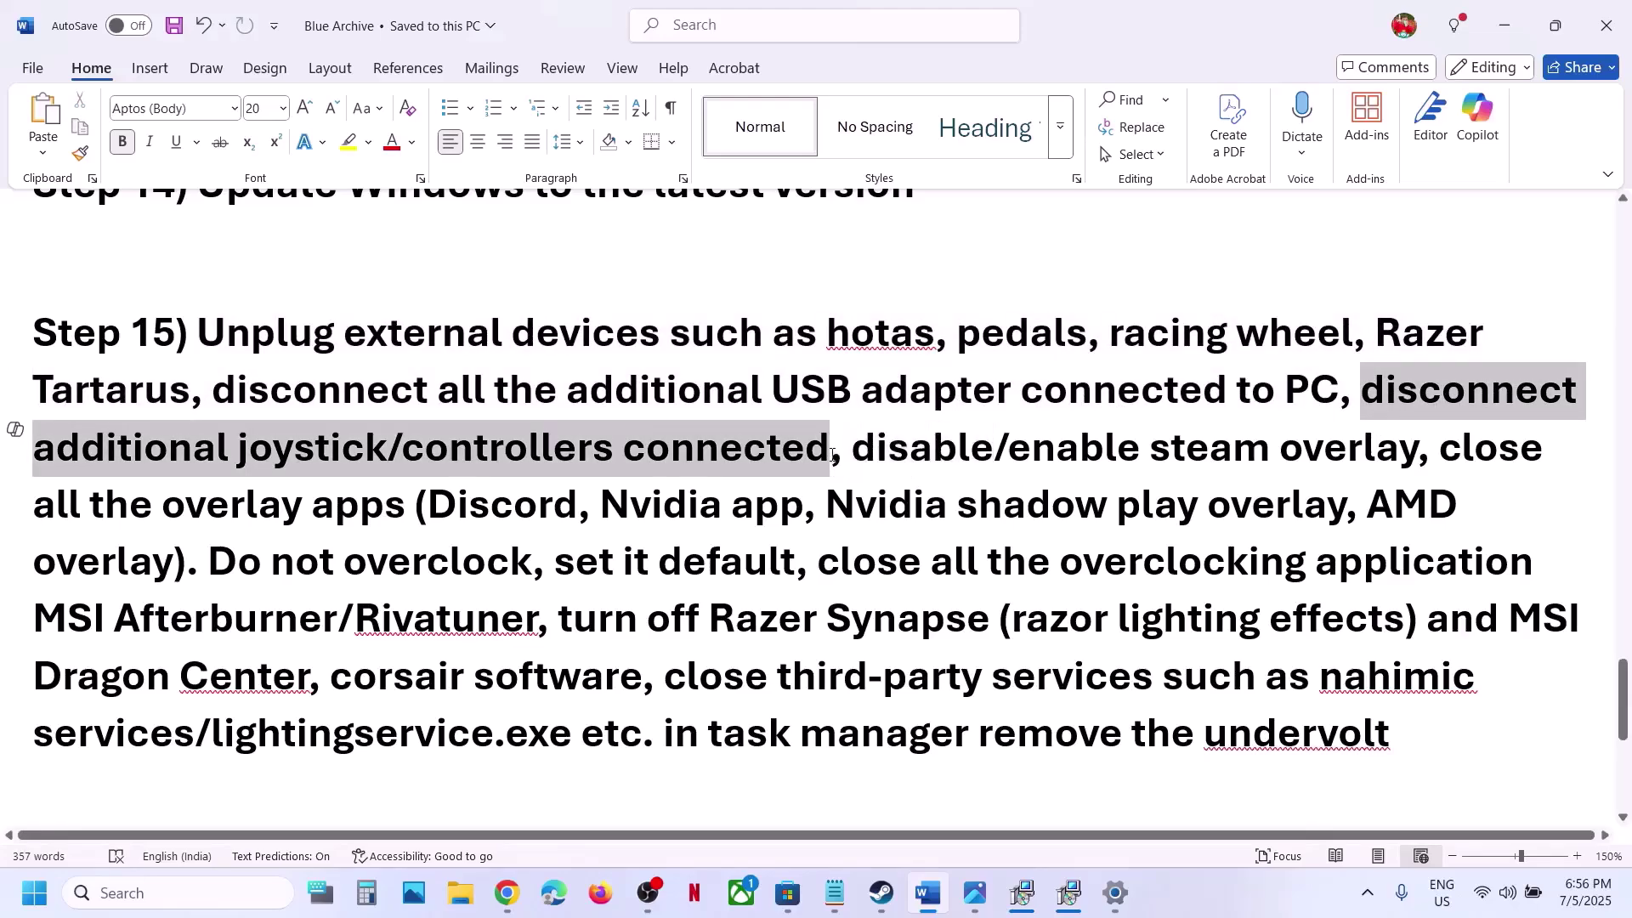
Step: Switch to Steam, toggle the in-game Steam Overlay setting off and on in Blue Archive's properties, and close them
{"action": "left_click", "coordinate": [864, 895]}
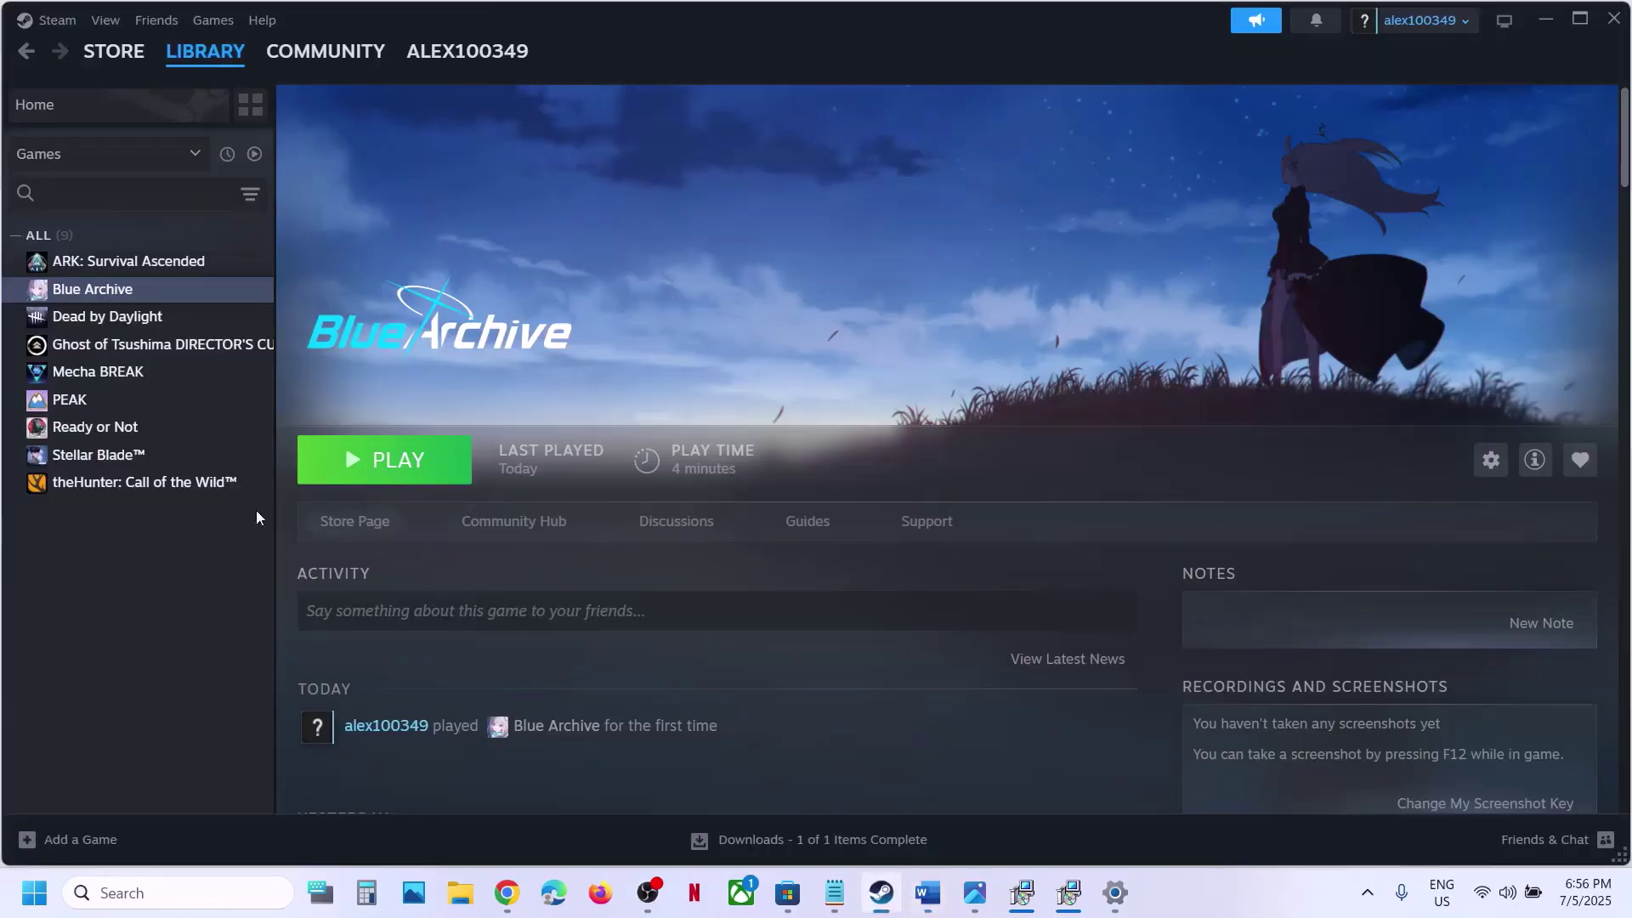
{"action": "right_click", "coordinate": [143, 290]}
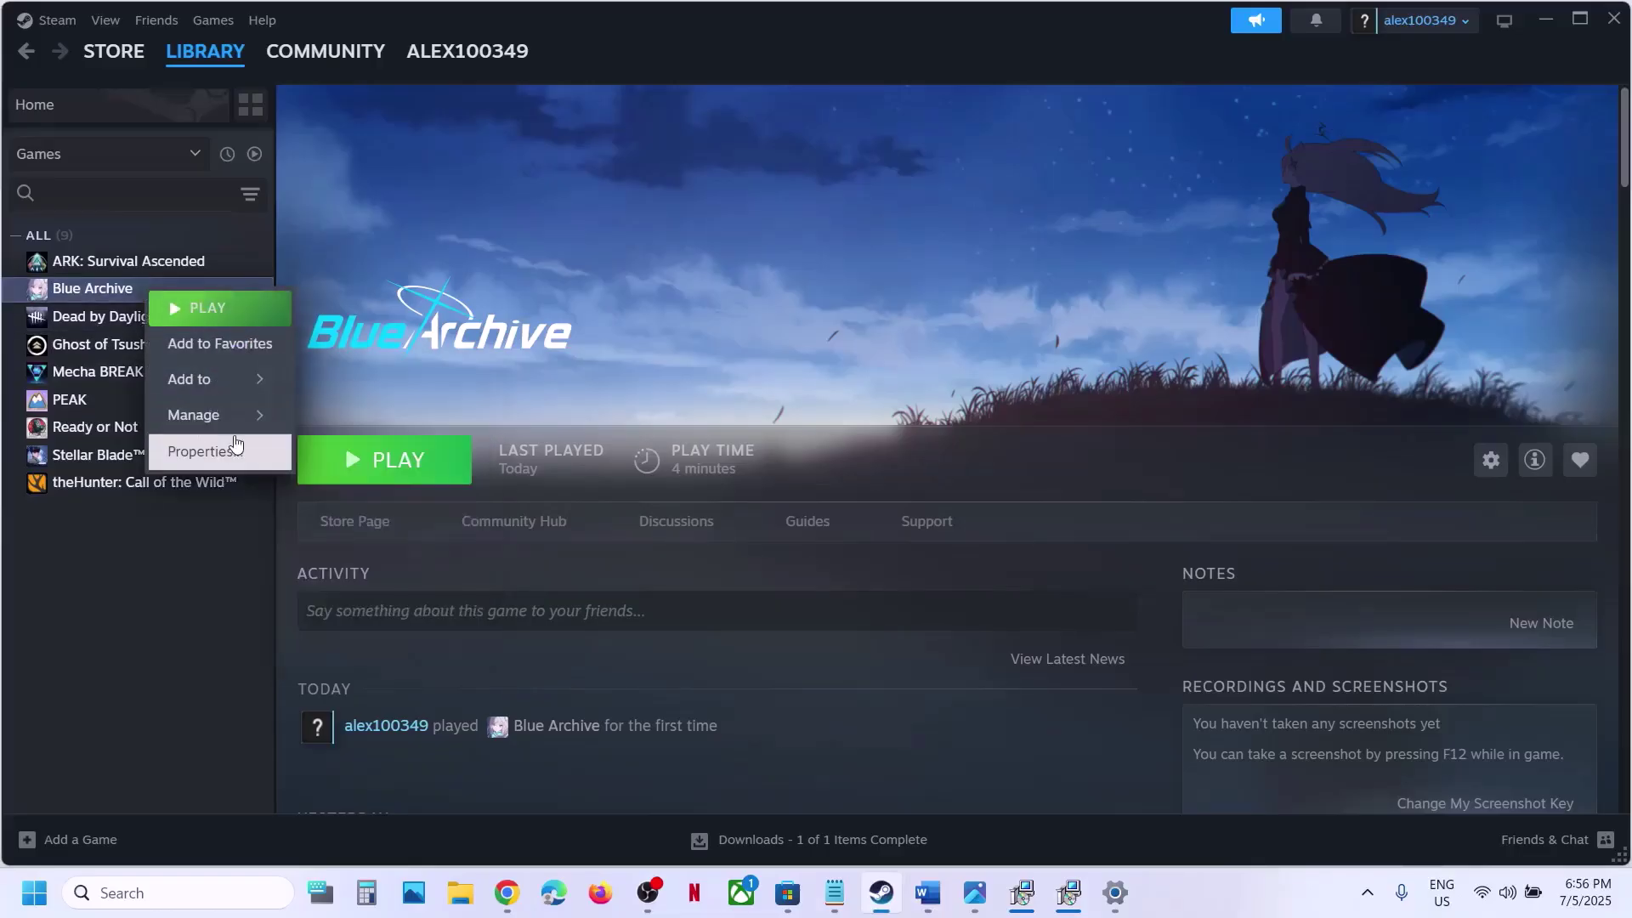
{"action": "key", "text": "Return"}
{"action": "left_click", "coordinate": [1212, 219]}
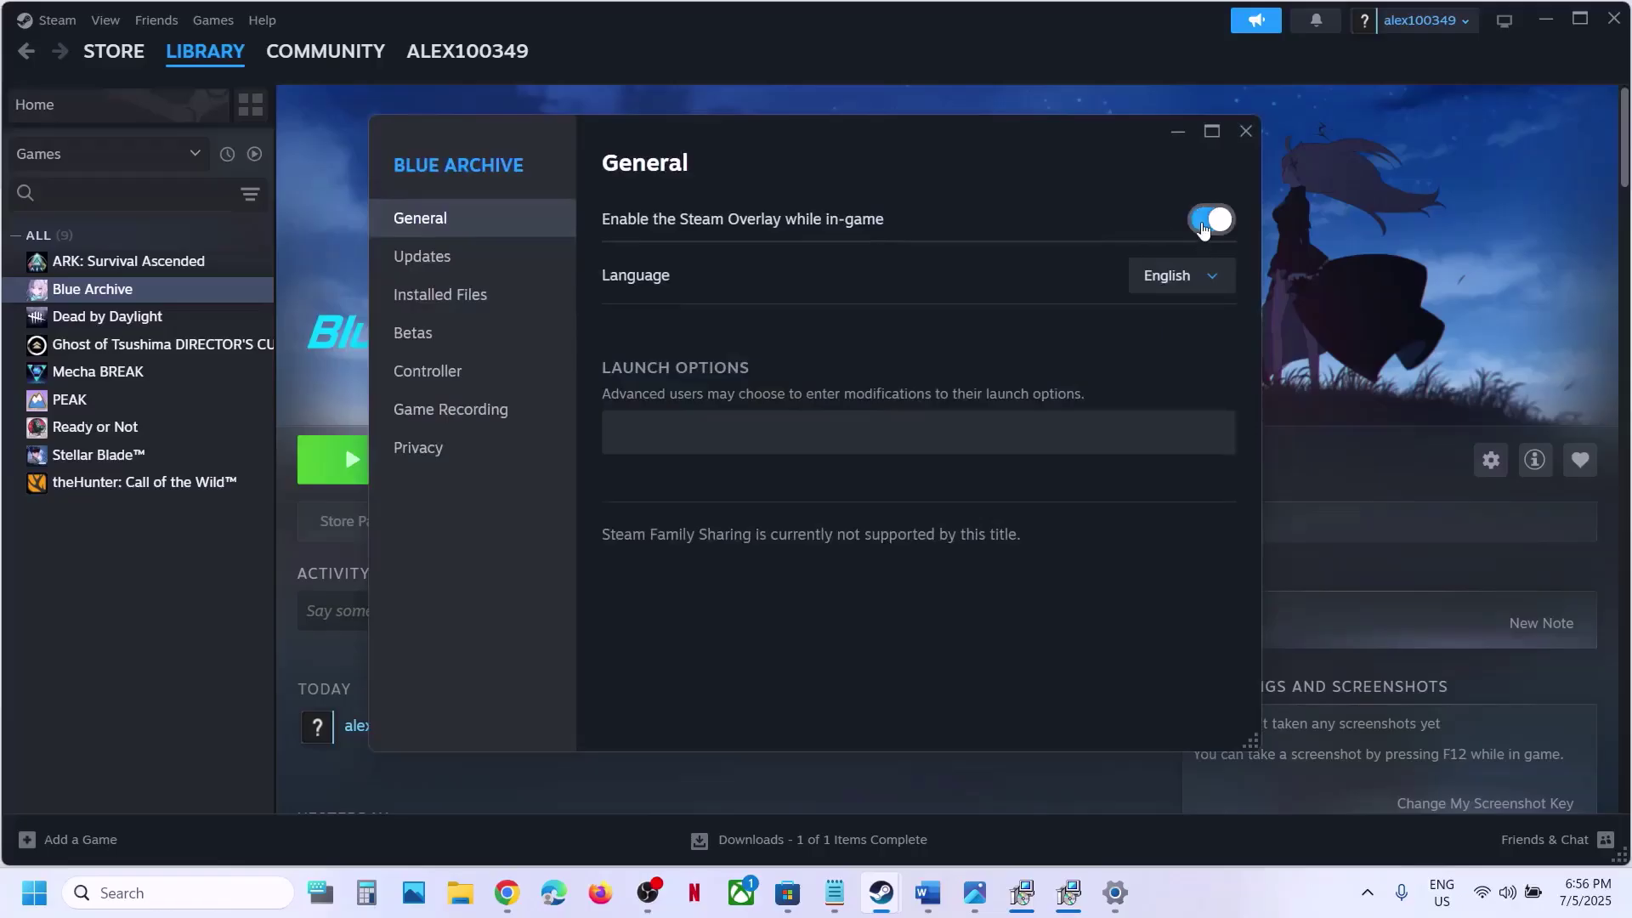
{"action": "left_click", "coordinate": [1207, 220]}
{"action": "left_click", "coordinate": [1213, 221]}
{"action": "left_click", "coordinate": [1215, 220]}
{"action": "left_click", "coordinate": [1219, 219]}
{"action": "left_click", "coordinate": [1203, 223]}
{"action": "left_click", "coordinate": [1247, 132]}
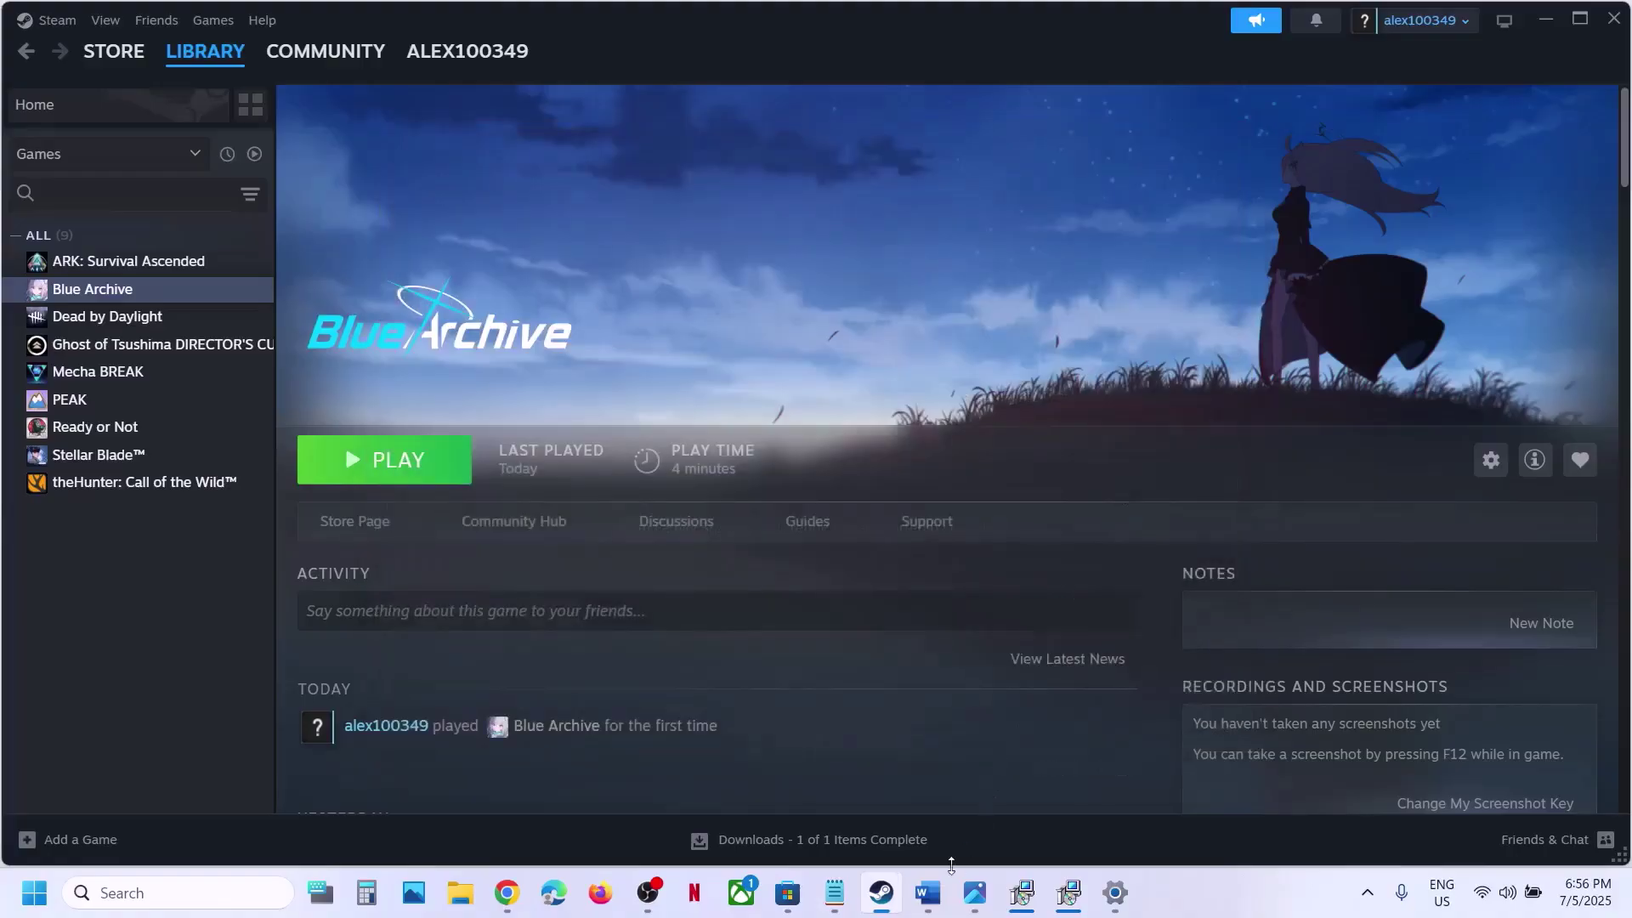
Step: Switch to the Word notes and highlight the Step 15 part on closing overlay apps such as Discord, Nvidia and AMD overlays
{"action": "left_click", "coordinate": [1008, 810]}
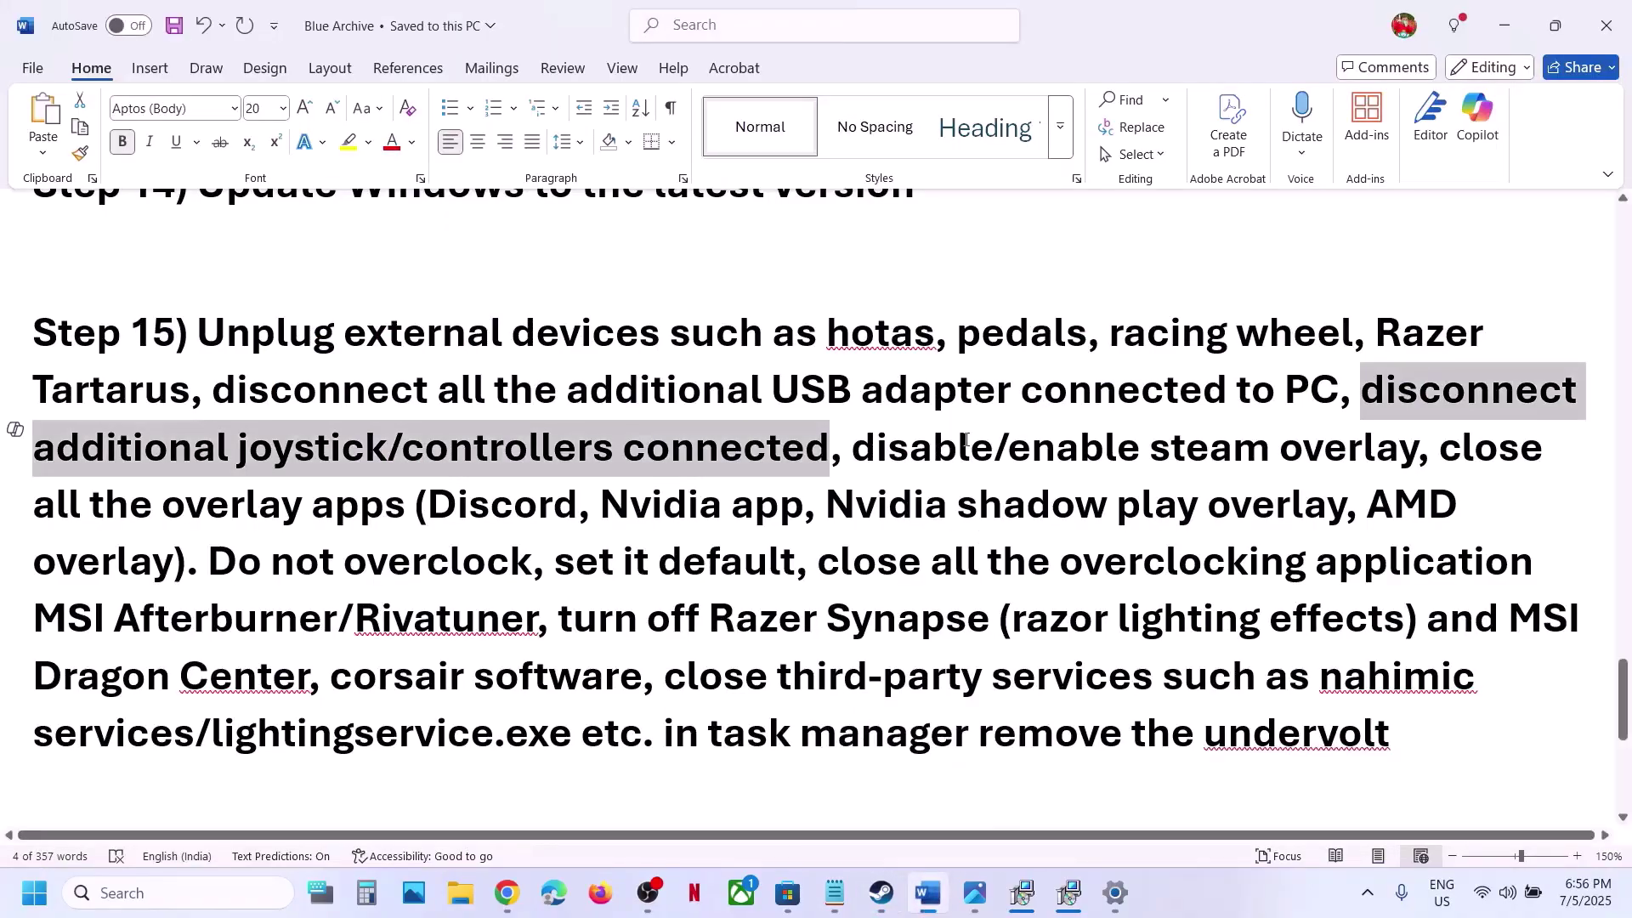
{"action": "double_click", "coordinate": [445, 500]}
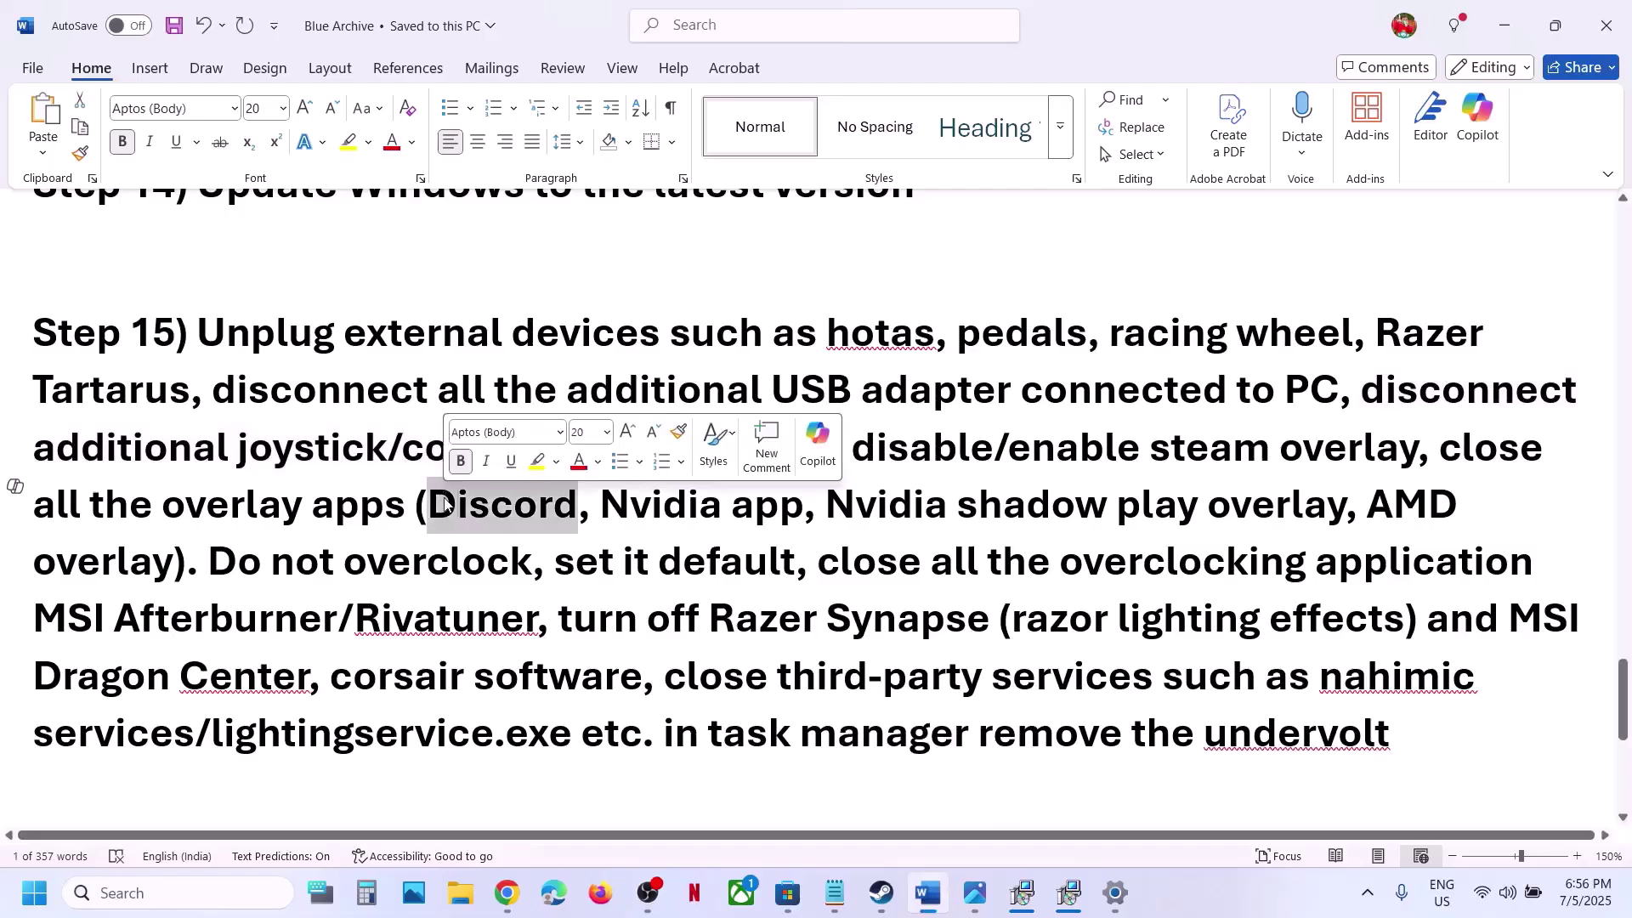
{"action": "triple_click", "coordinate": [627, 510]}
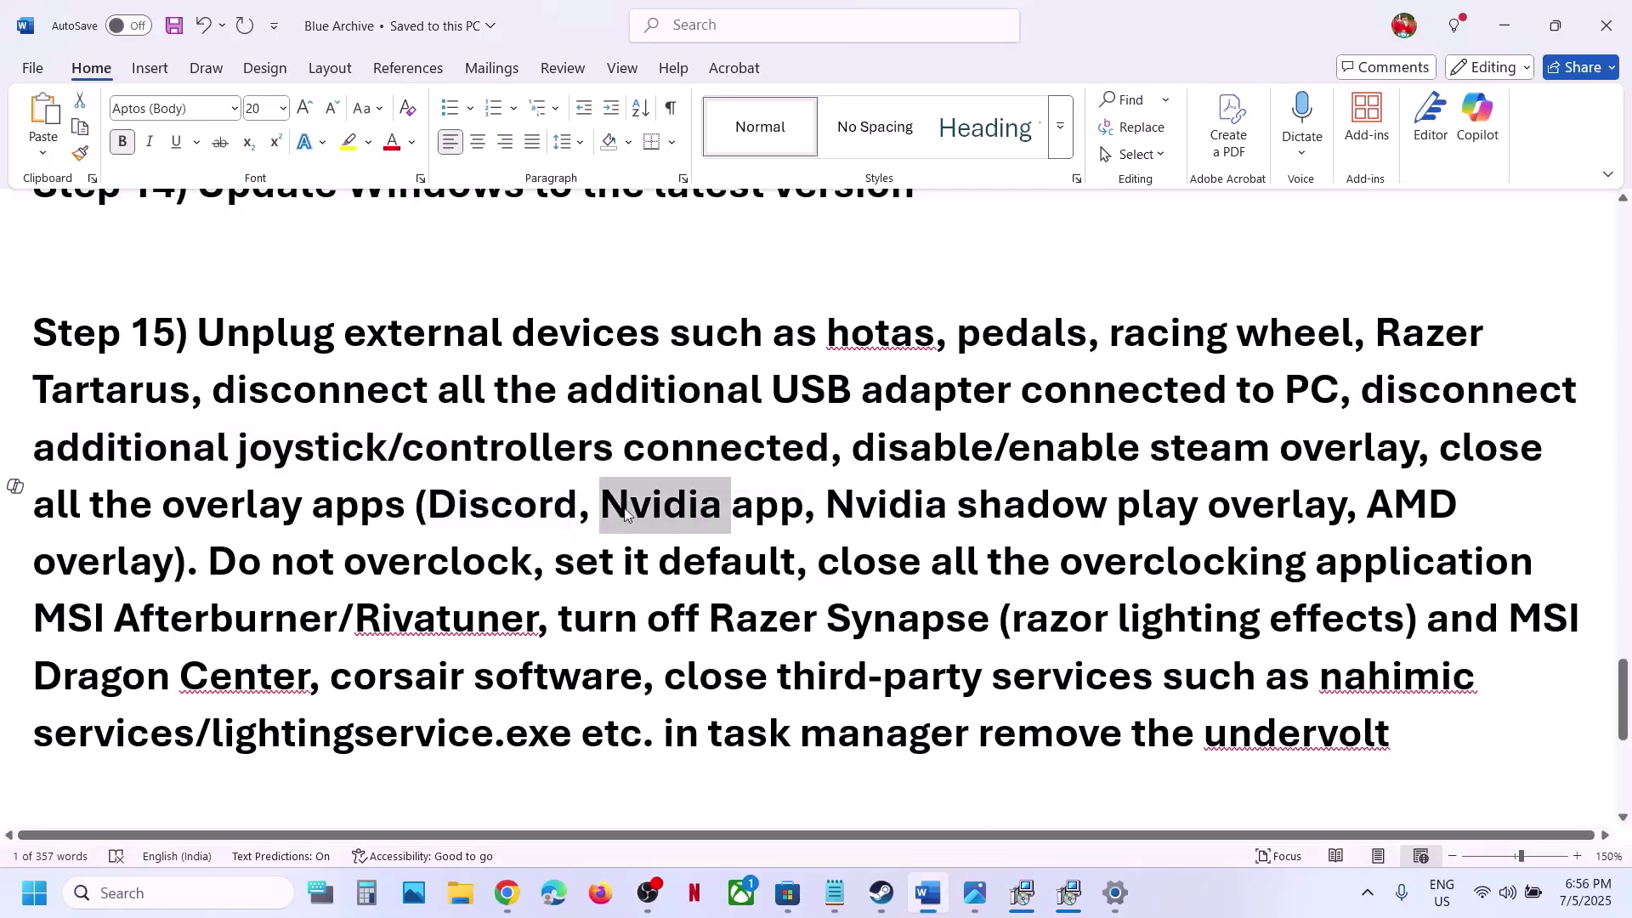
{"action": "left_click", "coordinate": [625, 510]}
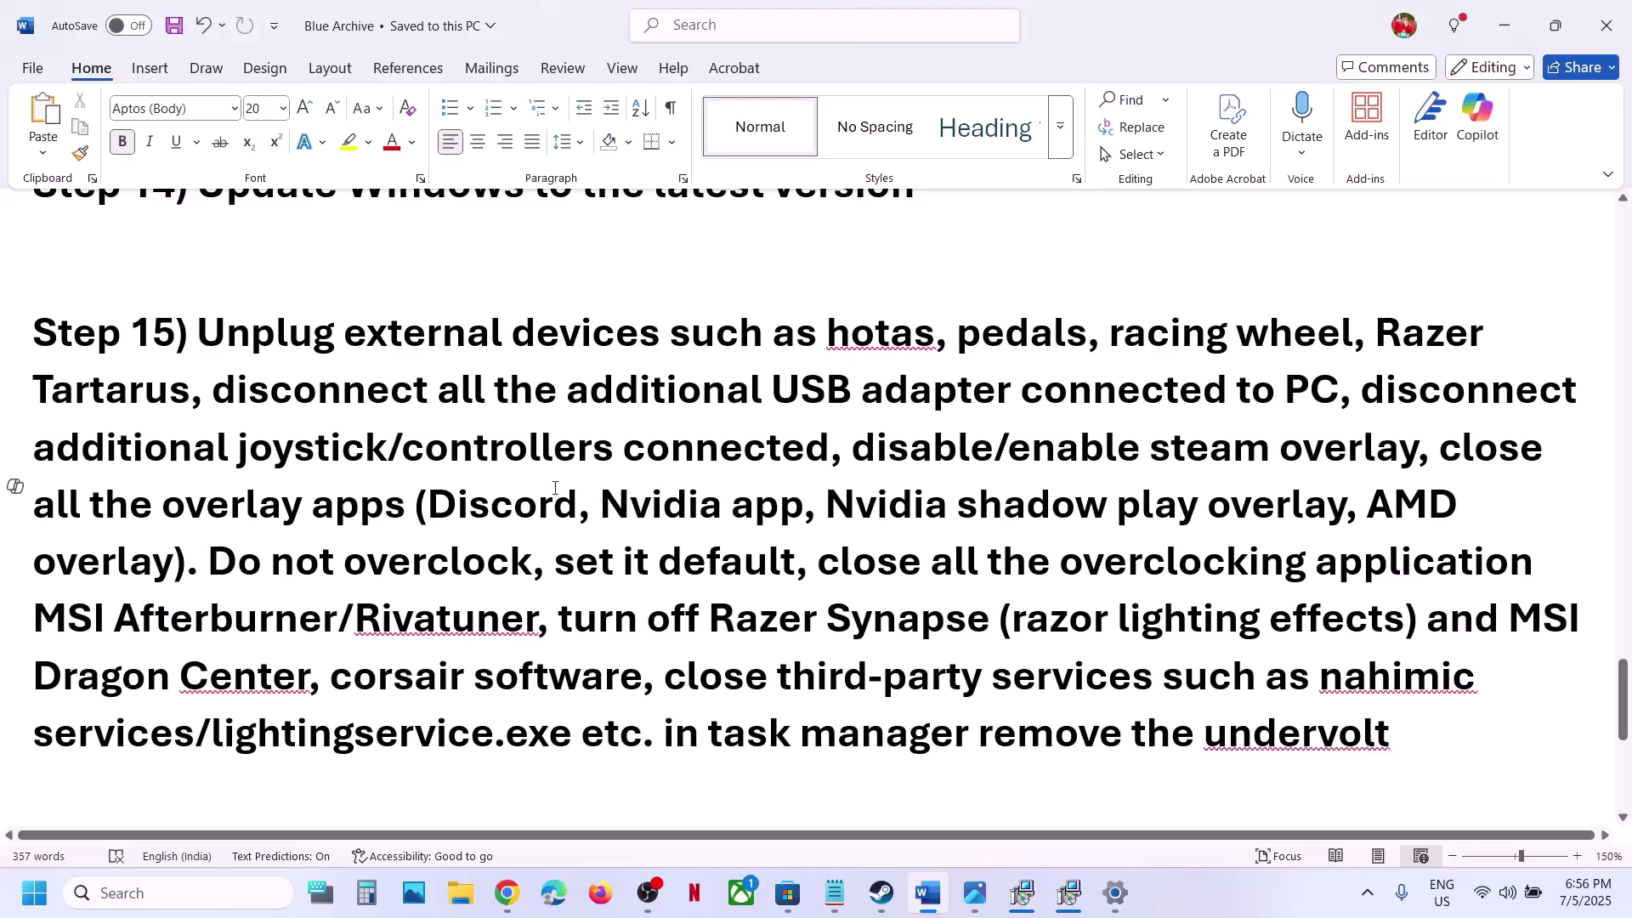
{"action": "left_click_drag", "start_coordinate": [1431, 445], "coordinate": [653, 563]}
{"action": "left_click", "coordinate": [653, 565]}
Step: Highlight the Step 15 advice on not overclocking, keeping default settings, and closing MSI Afterburner/Rivatuner
{"action": "left_click_drag", "start_coordinate": [252, 561], "coordinate": [548, 563]}
{"action": "left_click", "coordinate": [595, 568]}
{"action": "double_click", "coordinate": [592, 571]}
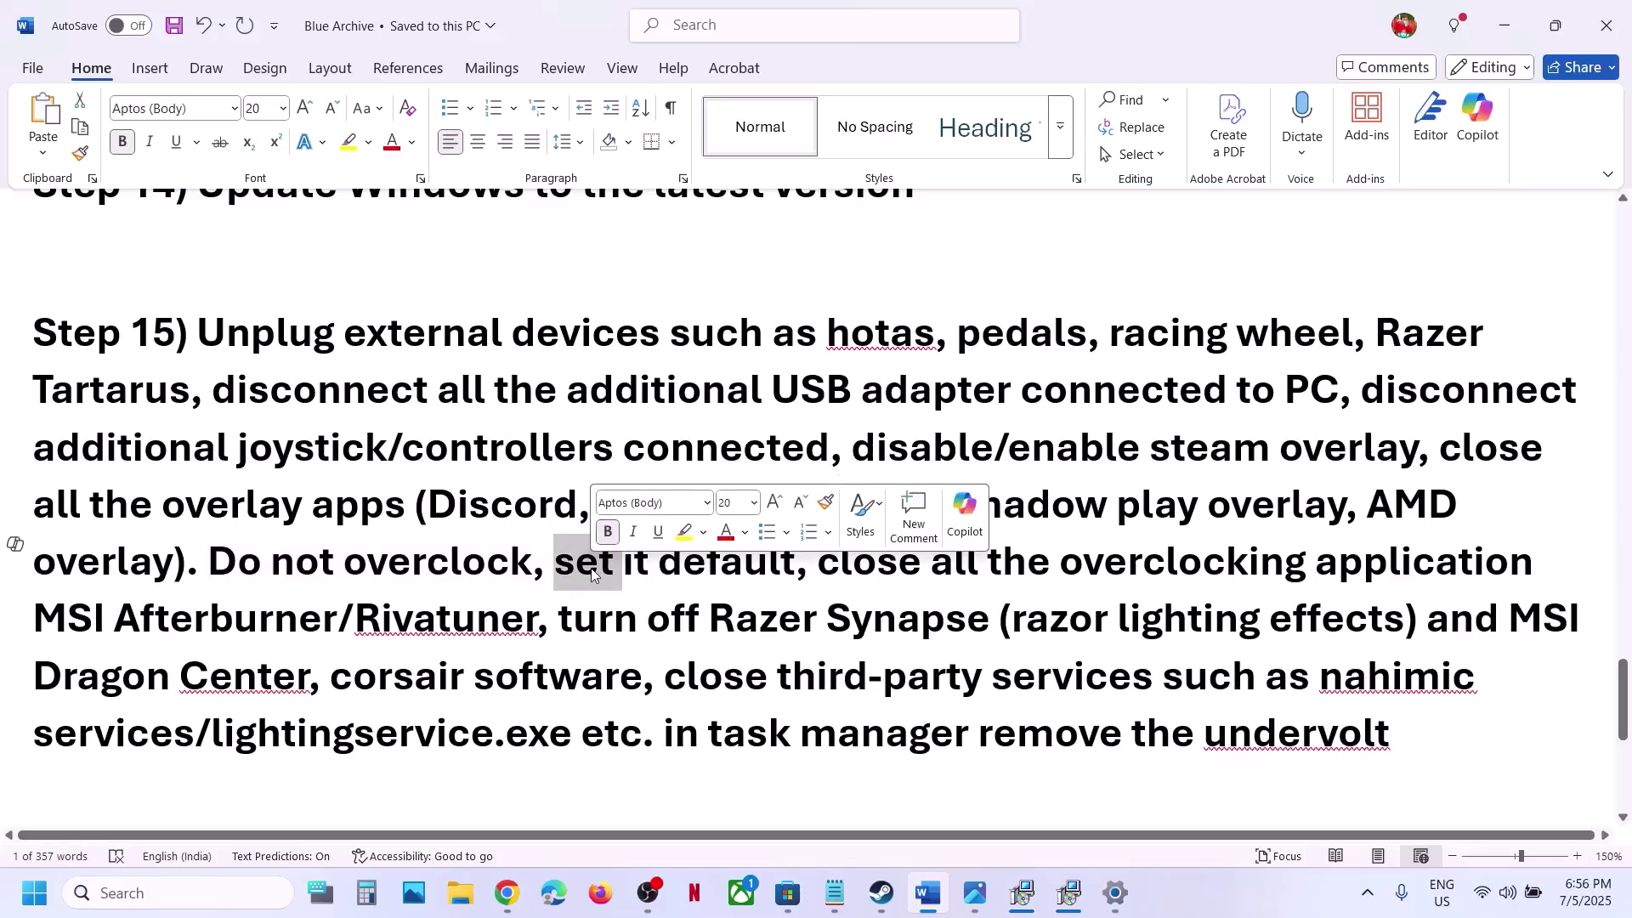
{"action": "left_click_drag", "start_coordinate": [841, 566], "coordinate": [874, 630]}
{"action": "left_click", "coordinate": [879, 629]}
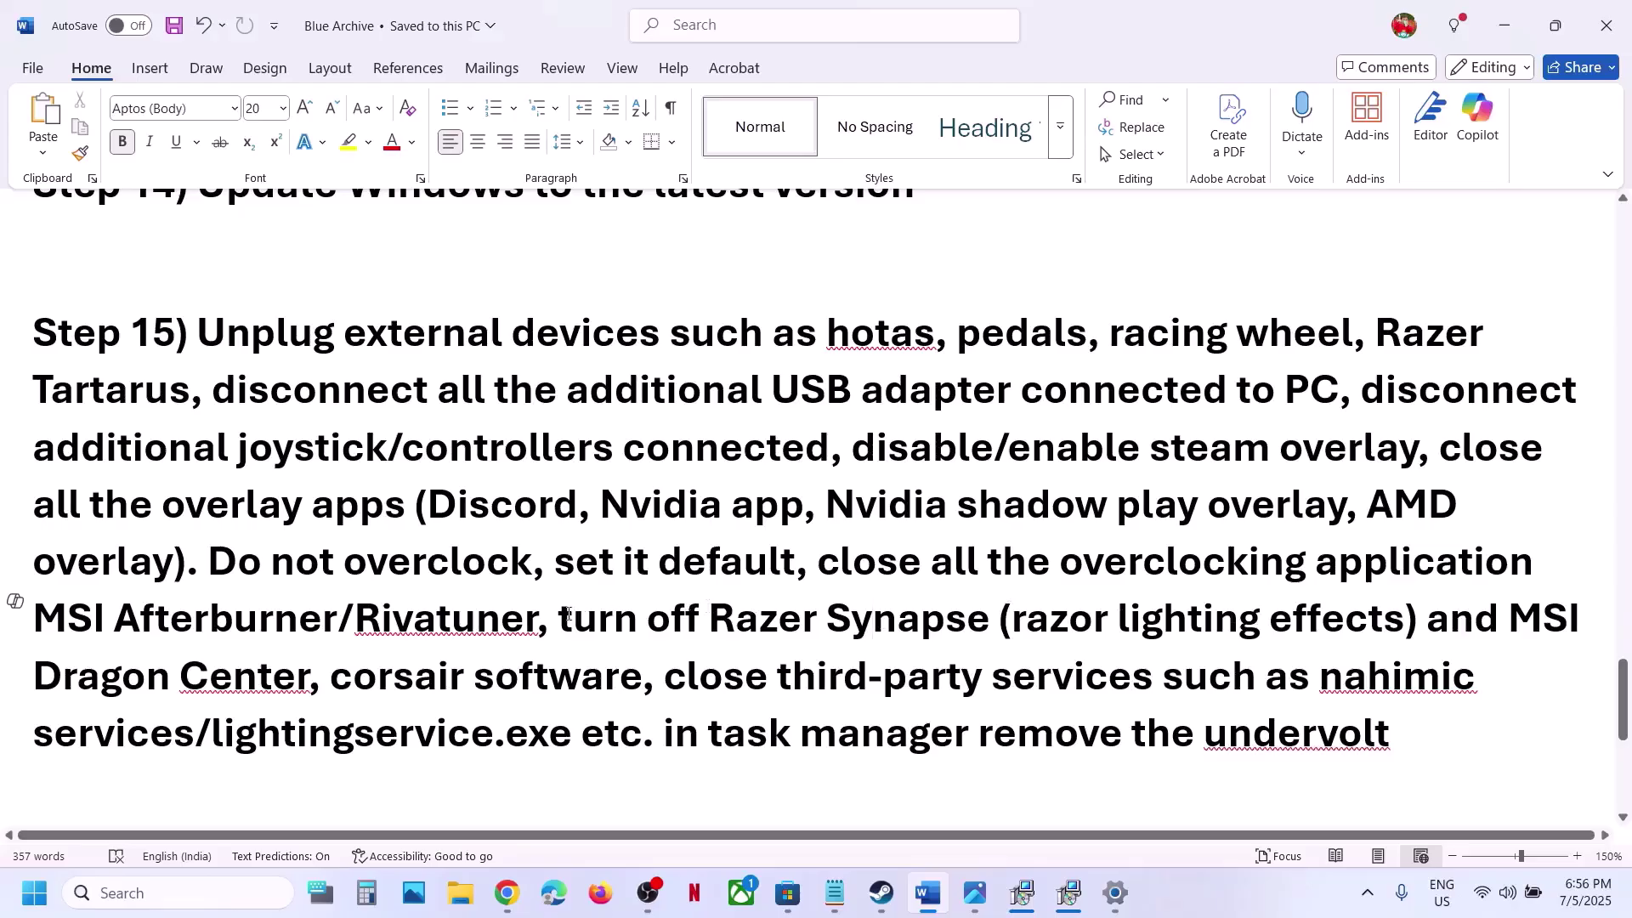
Step: Highlight the Step 15 parts on lighting software, third-party services and removing the undervolt, and continue to Step 16 on virtual memory
{"action": "left_click_drag", "start_coordinate": [565, 614], "coordinate": [956, 739]}
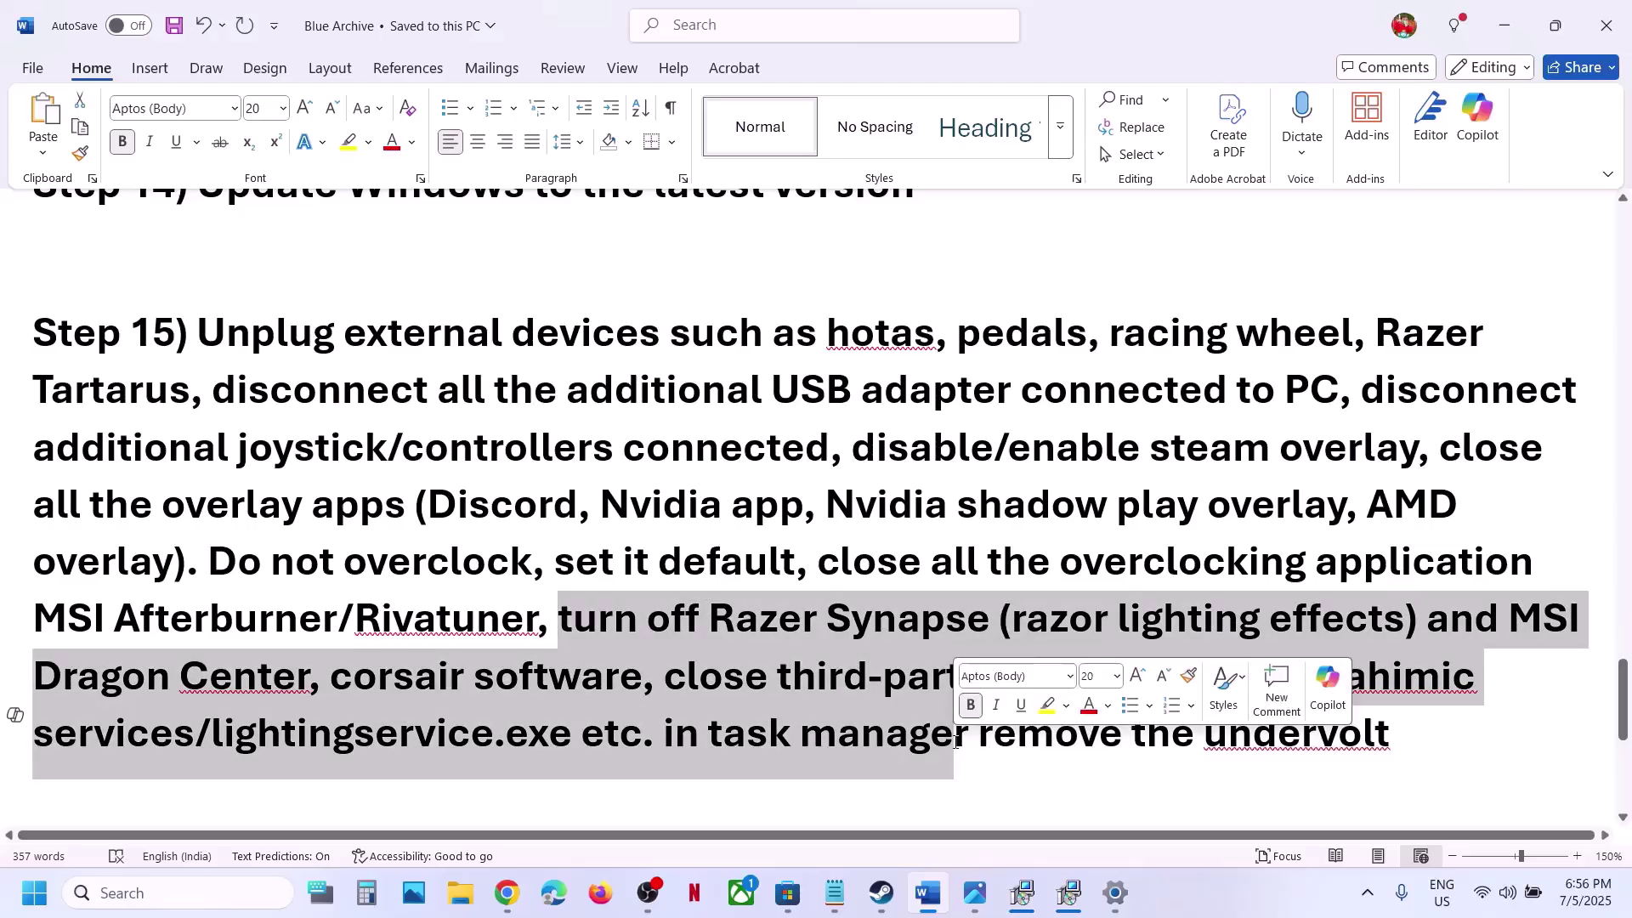
{"action": "left_click", "coordinate": [967, 742]}
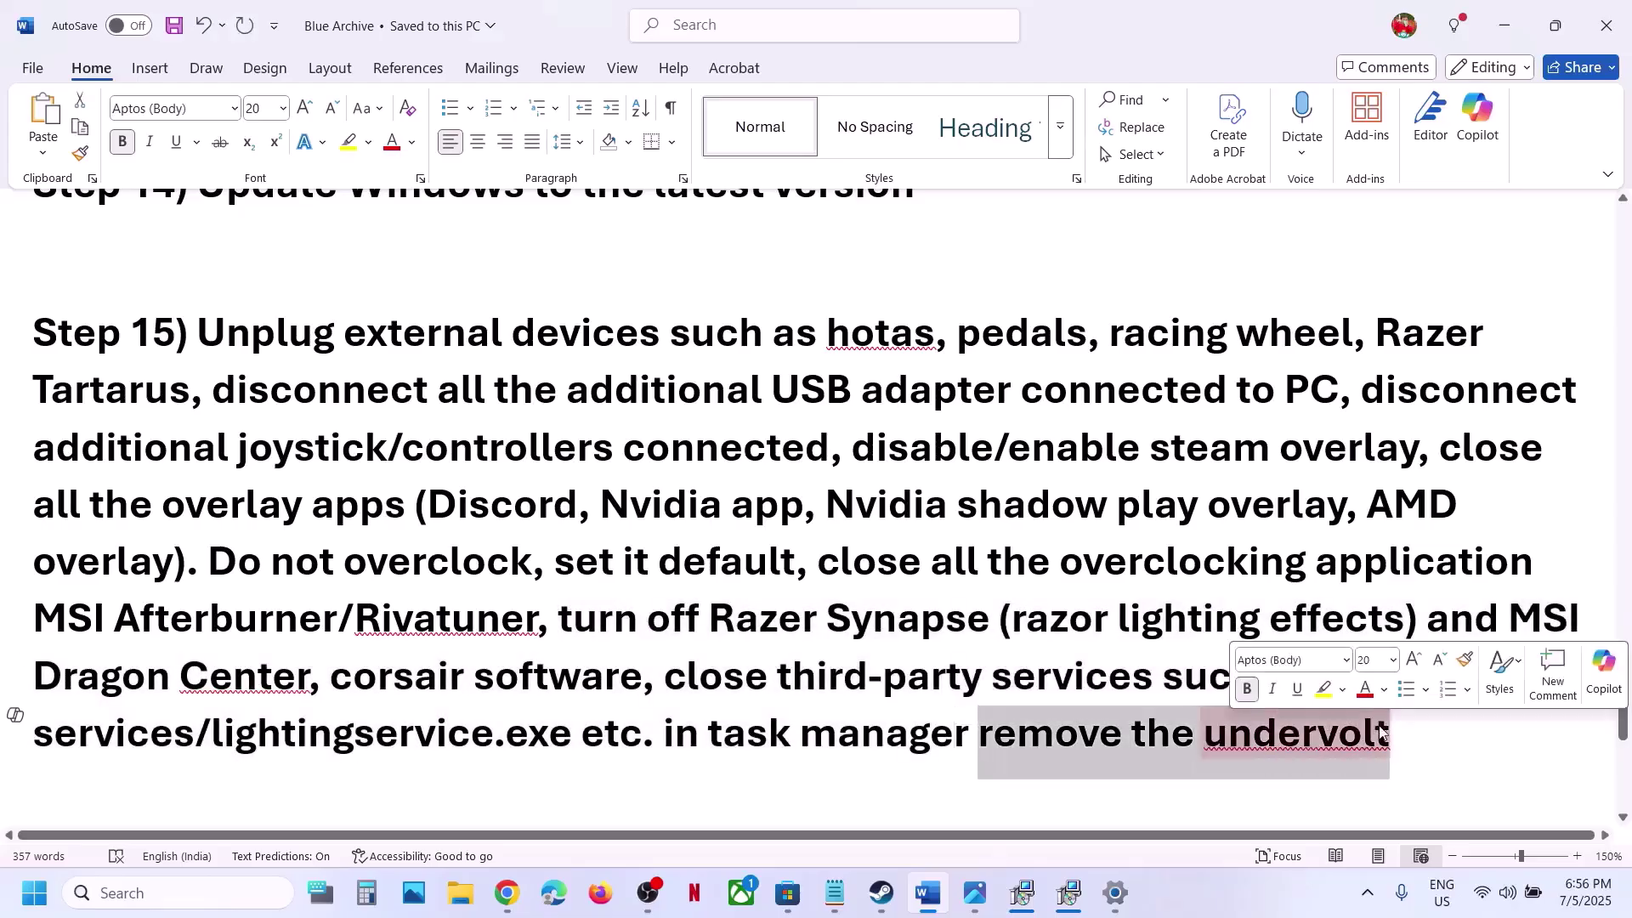
{"action": "left_click", "coordinate": [797, 659]}
{"action": "scroll", "coordinate": [797, 659], "scroll_direction": "down", "scroll_amount": 1}
{"action": "scroll", "coordinate": [798, 659], "scroll_direction": "down", "scroll_amount": 3}
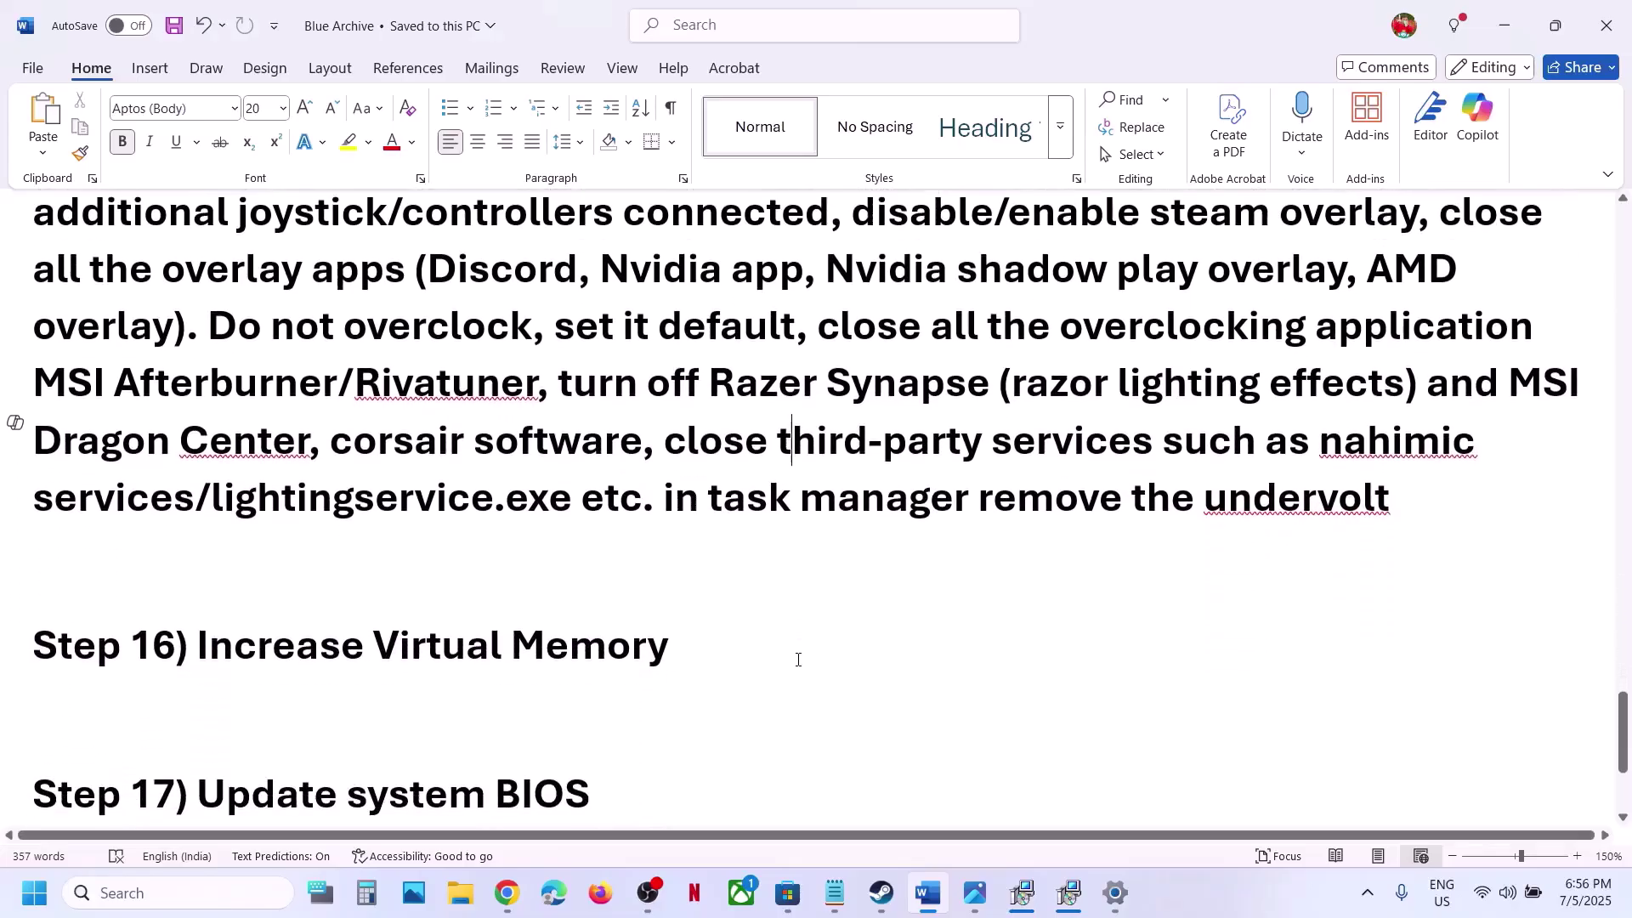
{"action": "scroll", "coordinate": [797, 659], "scroll_direction": "up", "scroll_amount": 1}
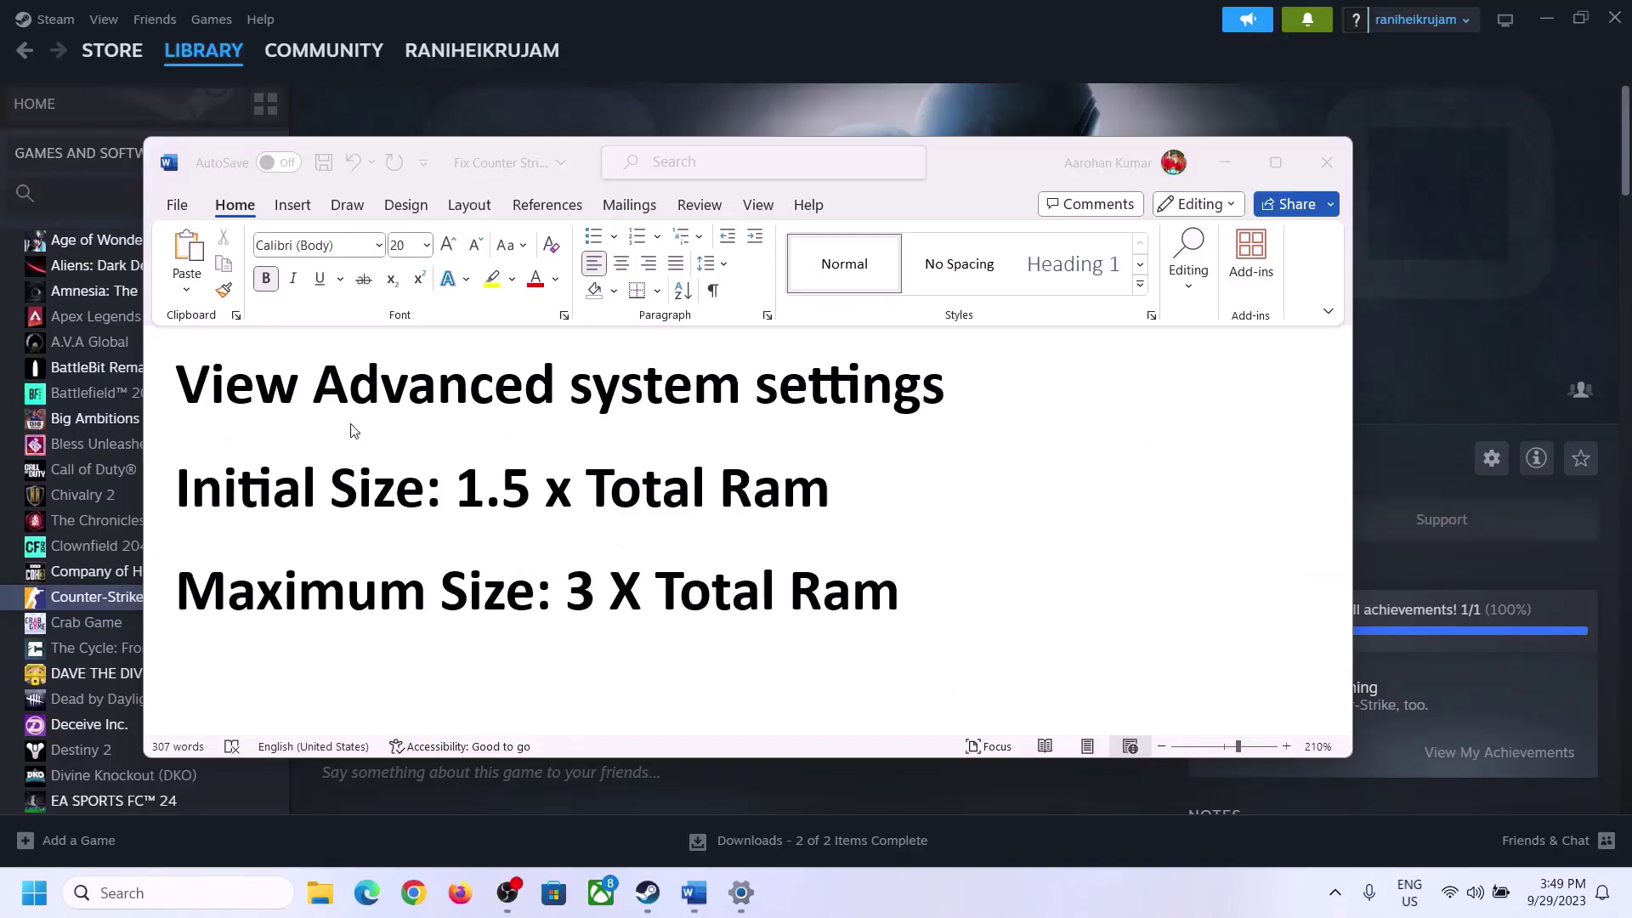
Step: Copy "View Advanced system settings" from the notes, search Windows for it, and open the matching Control Panel entry
{"action": "left_click", "coordinate": [231, 394]}
{"action": "left_click_drag", "start_coordinate": [194, 392], "coordinate": [893, 412]}
{"action": "key", "text": "ctrl+c"}
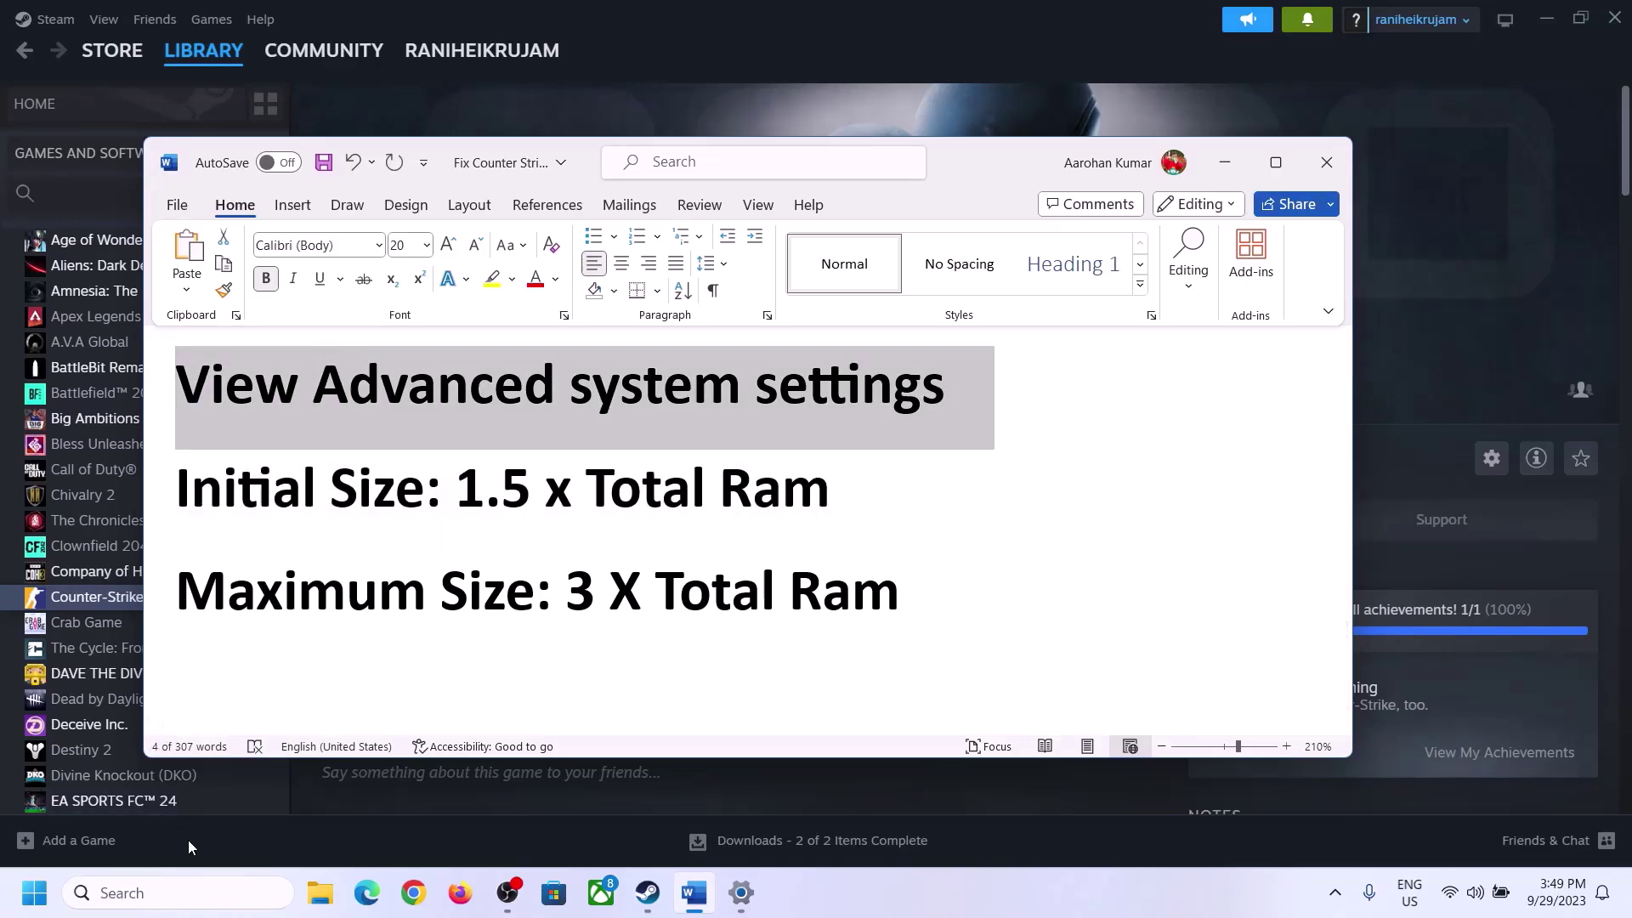
{"action": "left_click", "coordinate": [194, 893]}
{"action": "key", "text": "ctrl+v"}
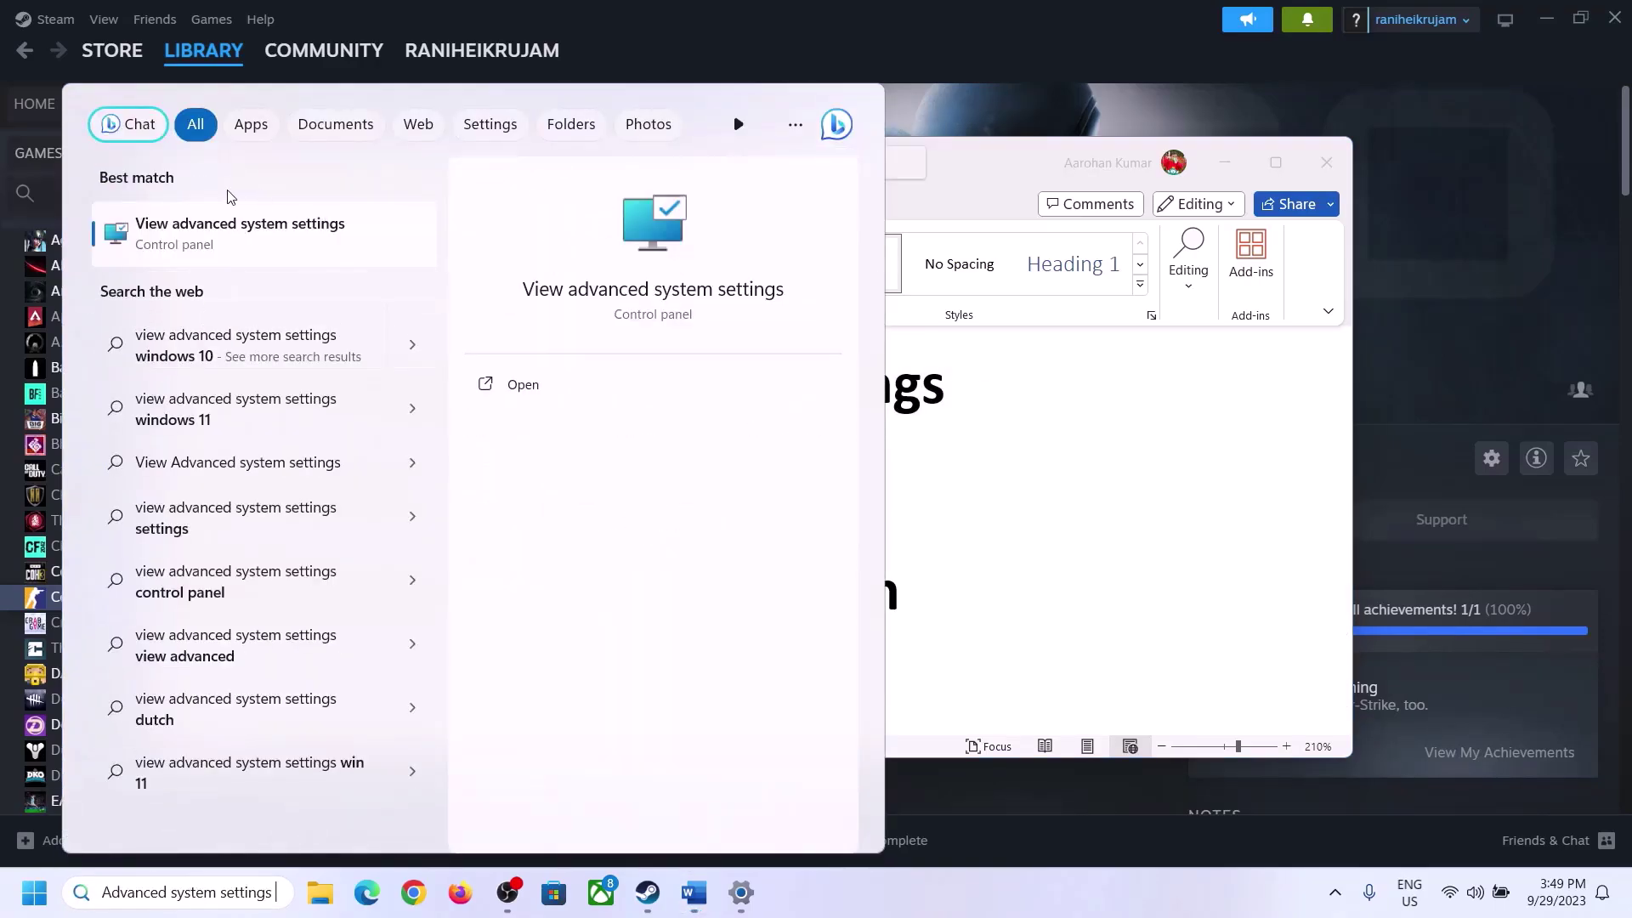
{"action": "left_click", "coordinate": [228, 245]}
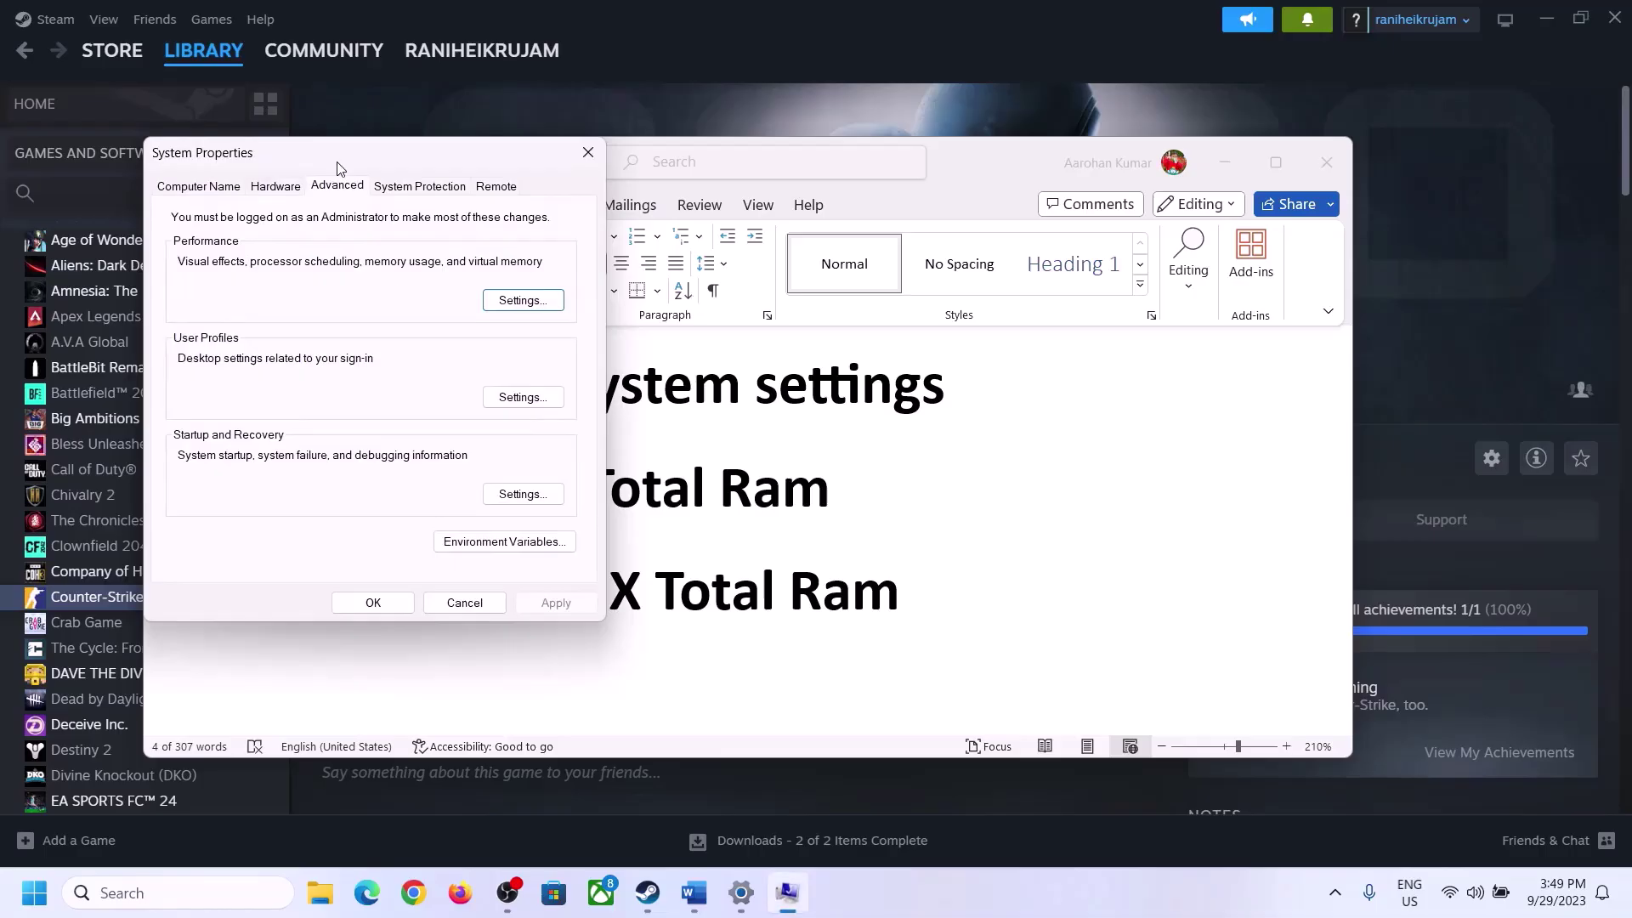
Step: Open the Virtual Memory settings from the advanced Performance Options, moving System Properties clear of the screen edge
{"action": "left_click_drag", "start_coordinate": [339, 169], "coordinate": [729, 297]}
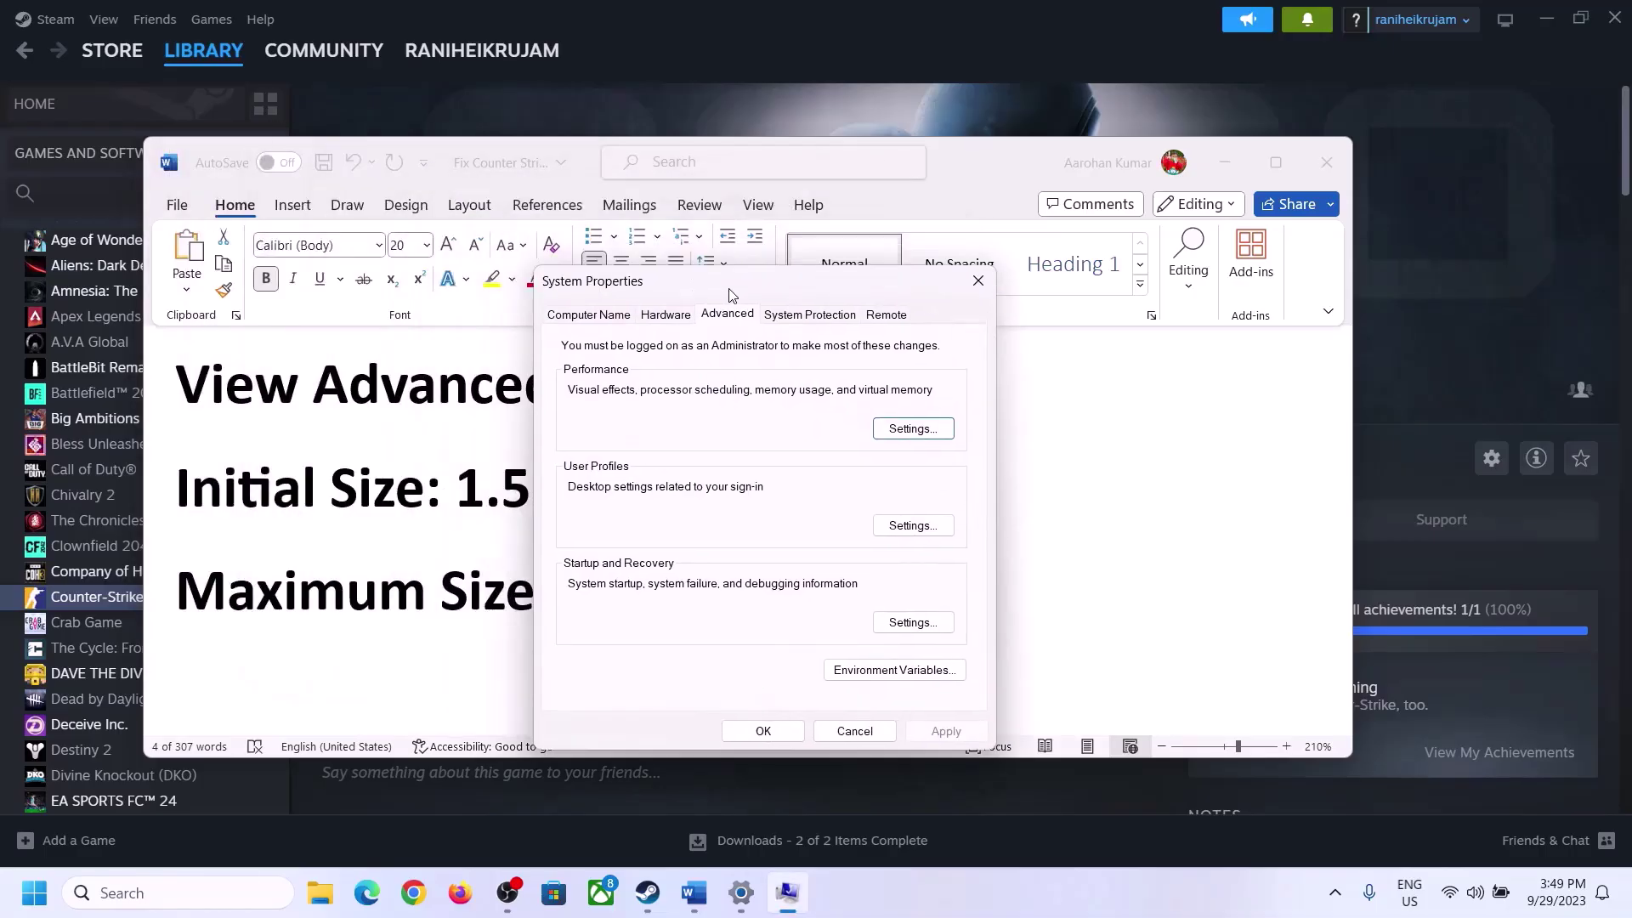
{"action": "left_click", "coordinate": [913, 429]}
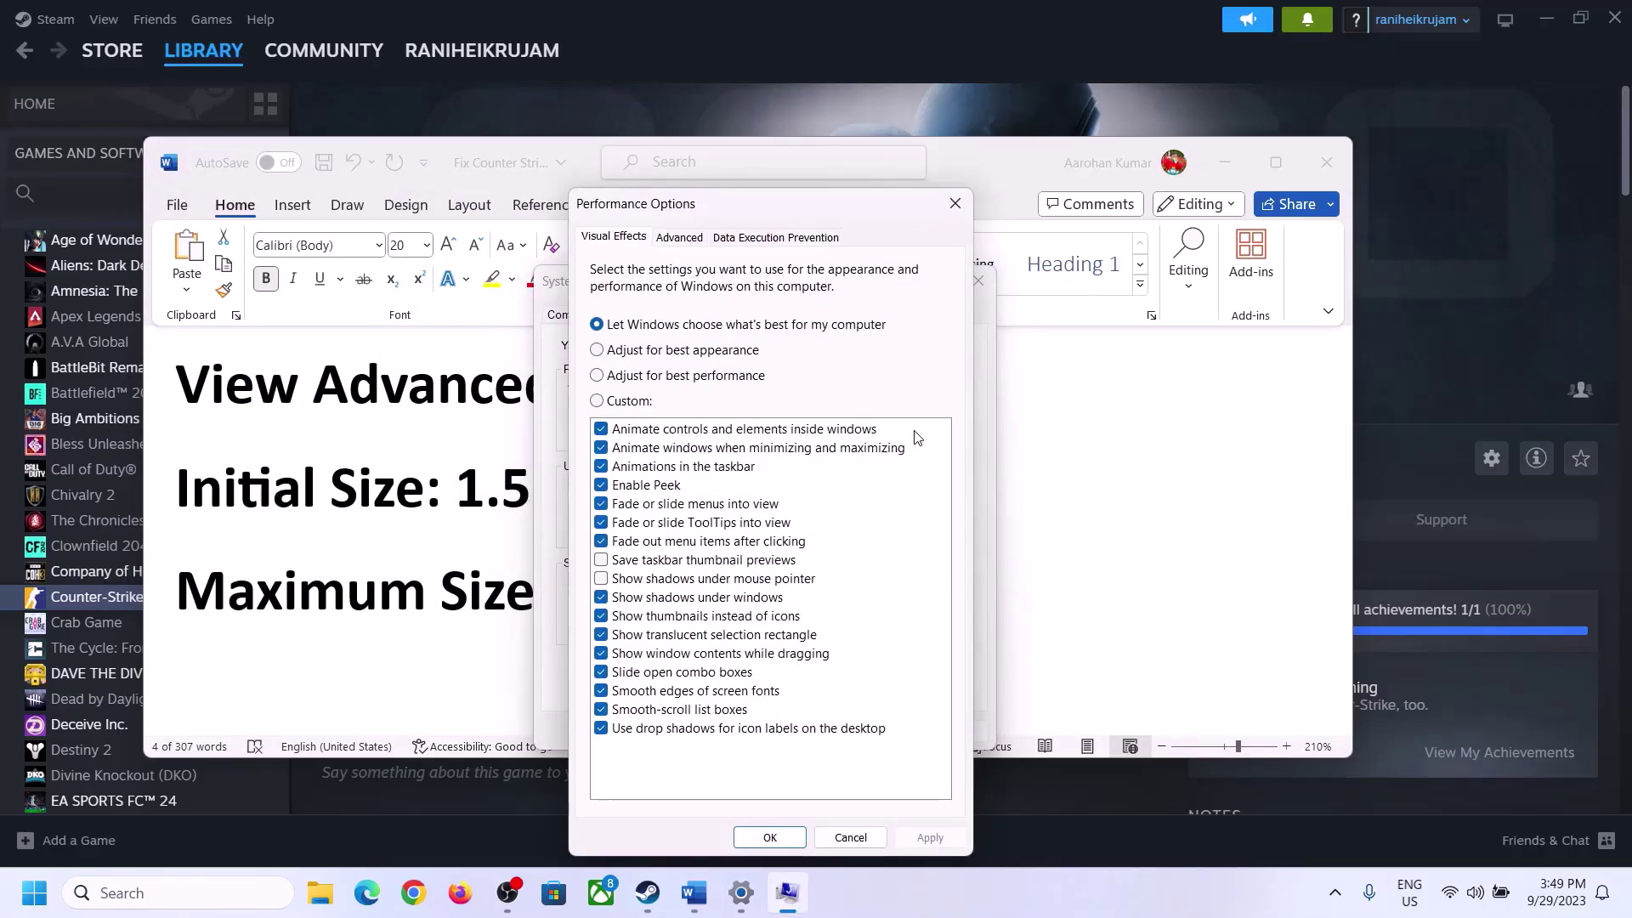
{"action": "left_click", "coordinate": [680, 238]}
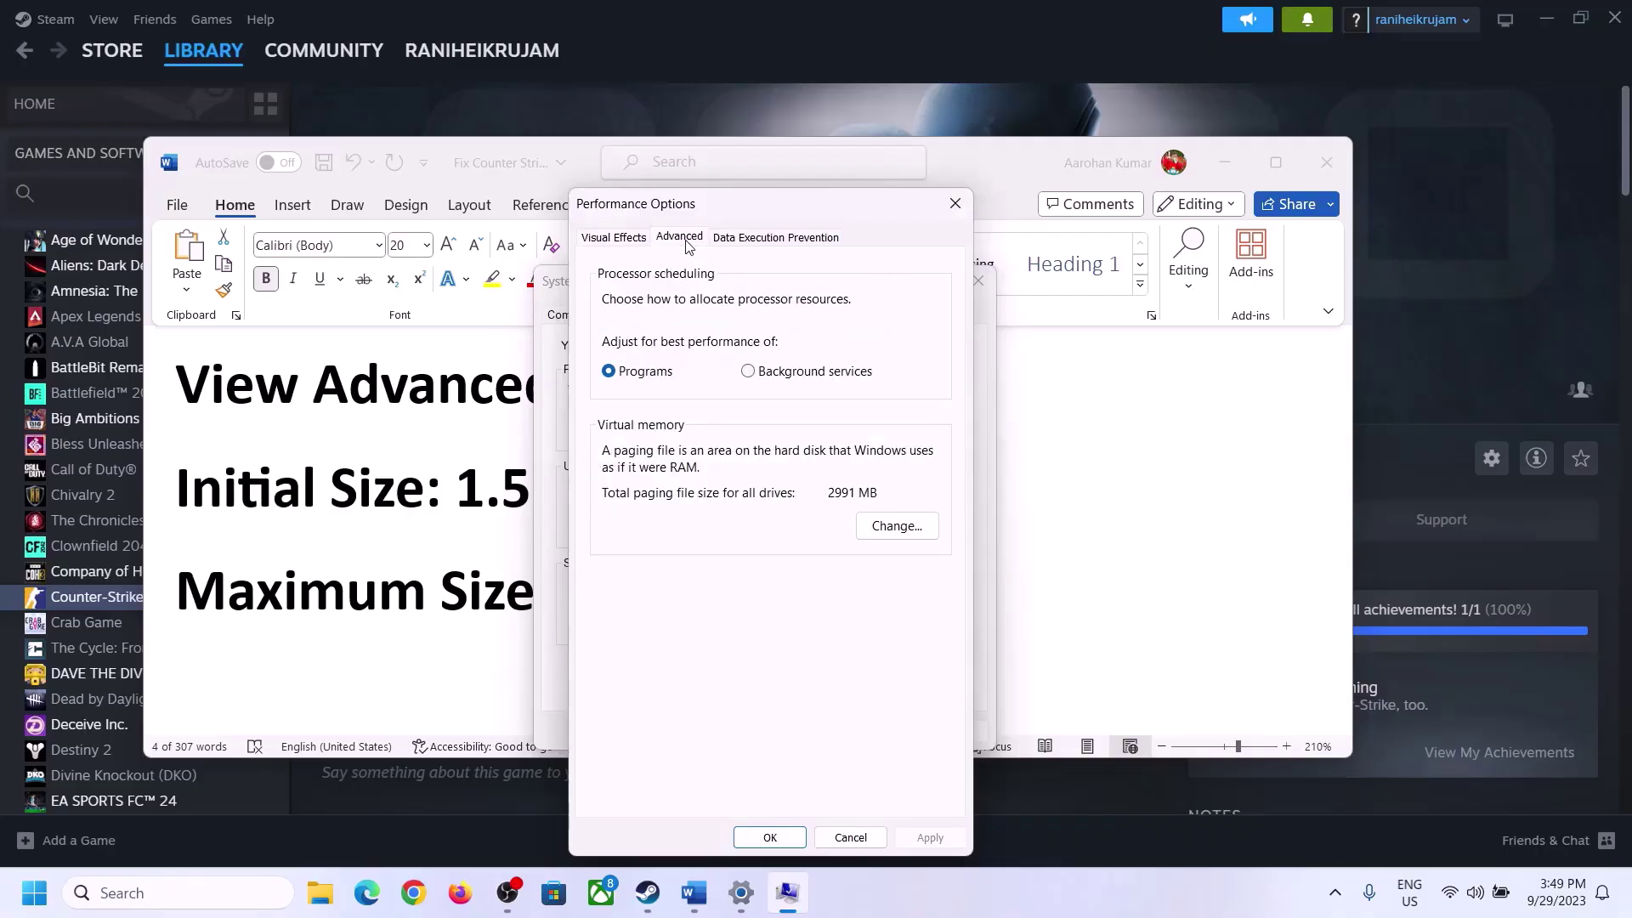
{"action": "left_click", "coordinate": [901, 525]}
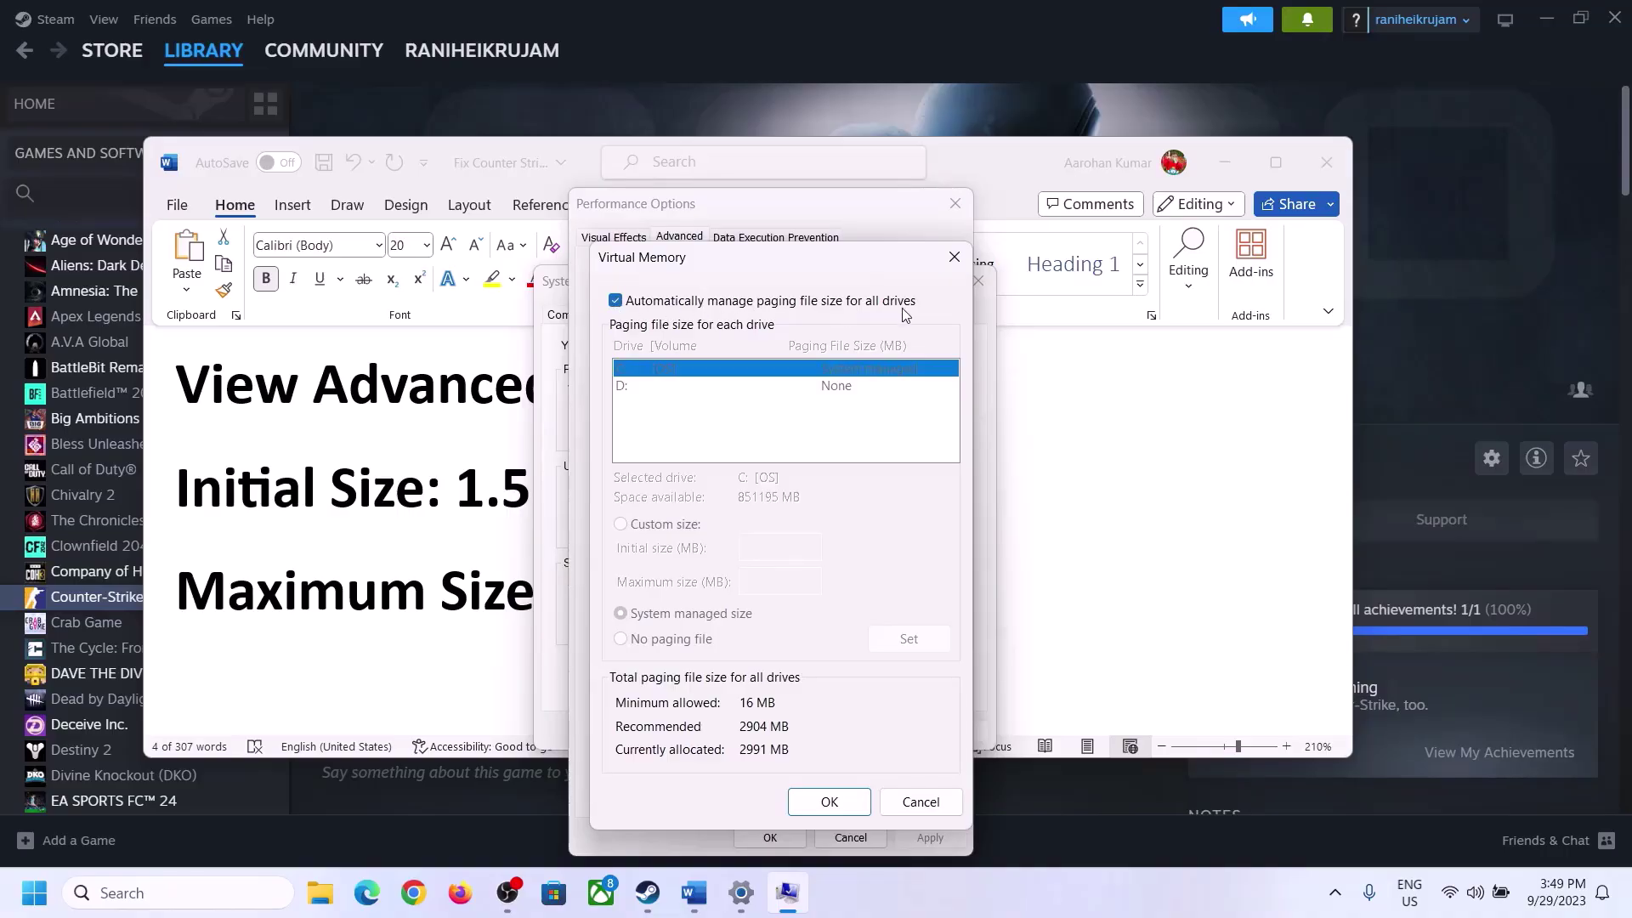
Step: Turn off automatic paging file management for all drives and choose a custom size for drive C:
{"action": "left_click", "coordinate": [616, 301]}
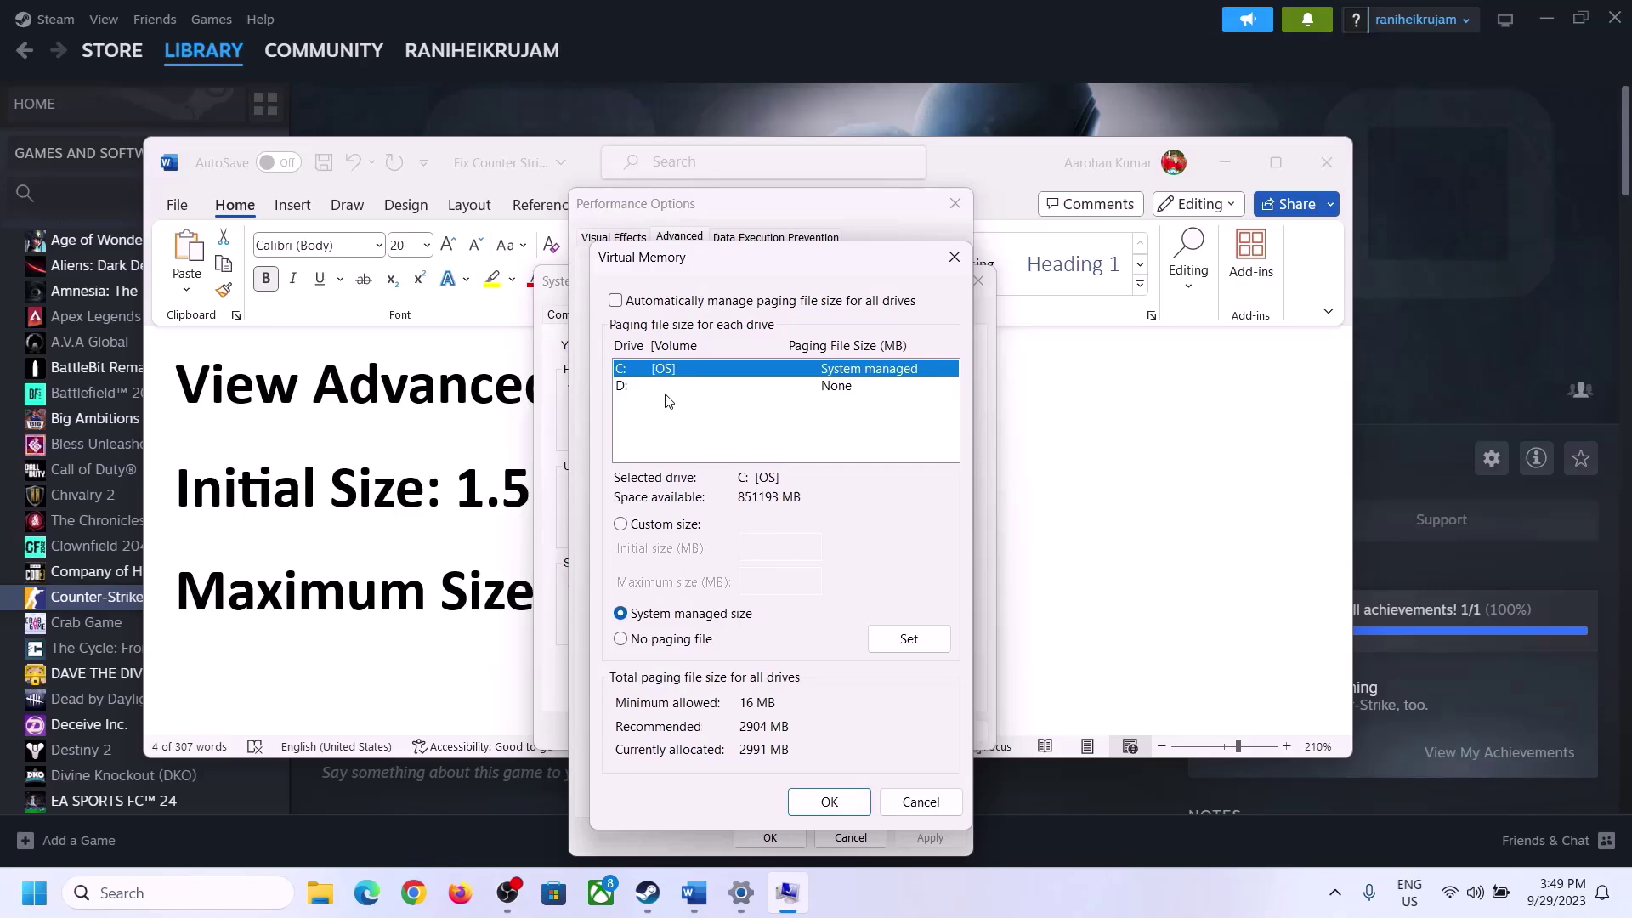
{"action": "left_click", "coordinate": [622, 526]}
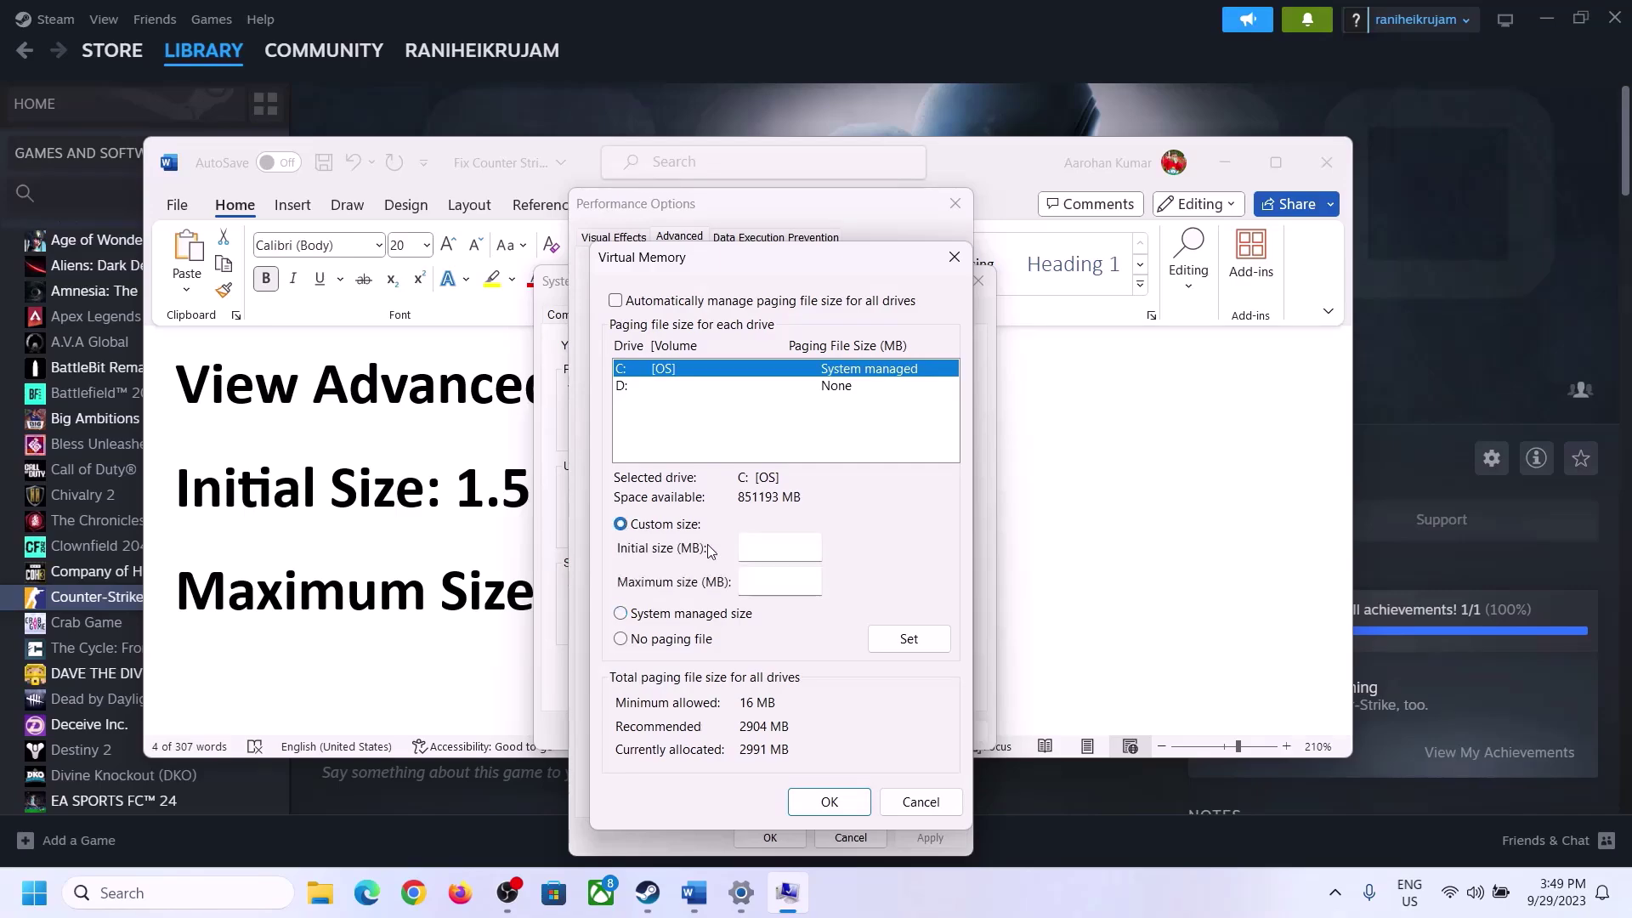
{"action": "left_click", "coordinate": [782, 547]}
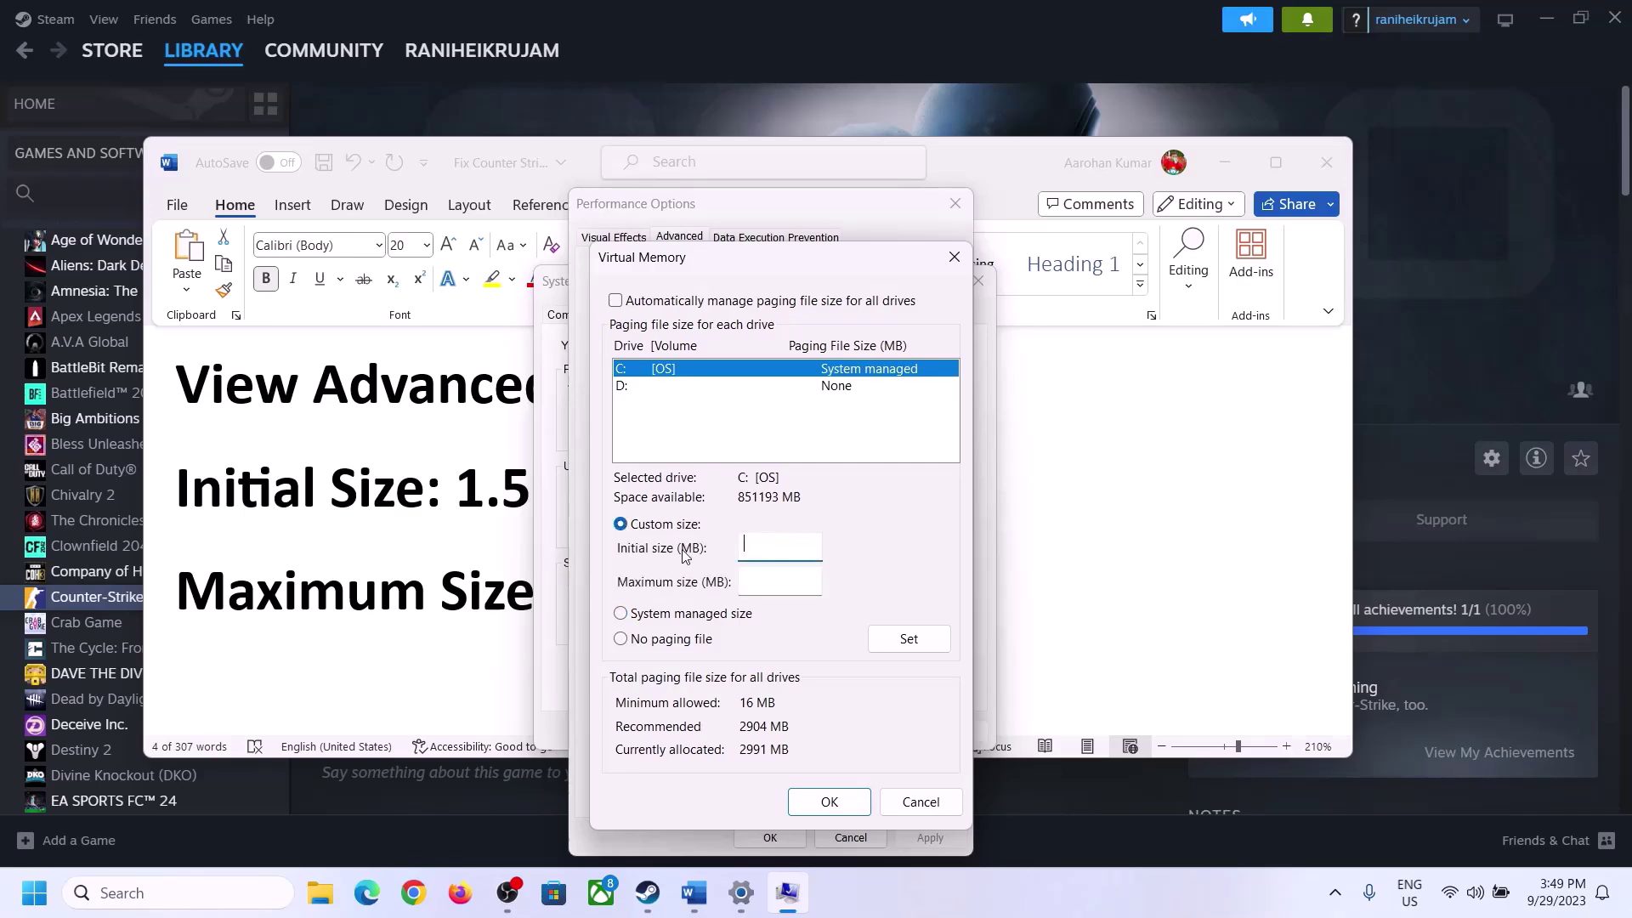
Step: Highlight the initial size formula "1.5 x Total Ram" in the notes and check the installed RAM on the About page in Settings
{"action": "left_click", "coordinate": [441, 507]}
{"action": "left_click_drag", "start_coordinate": [456, 503], "coordinate": [757, 507]}
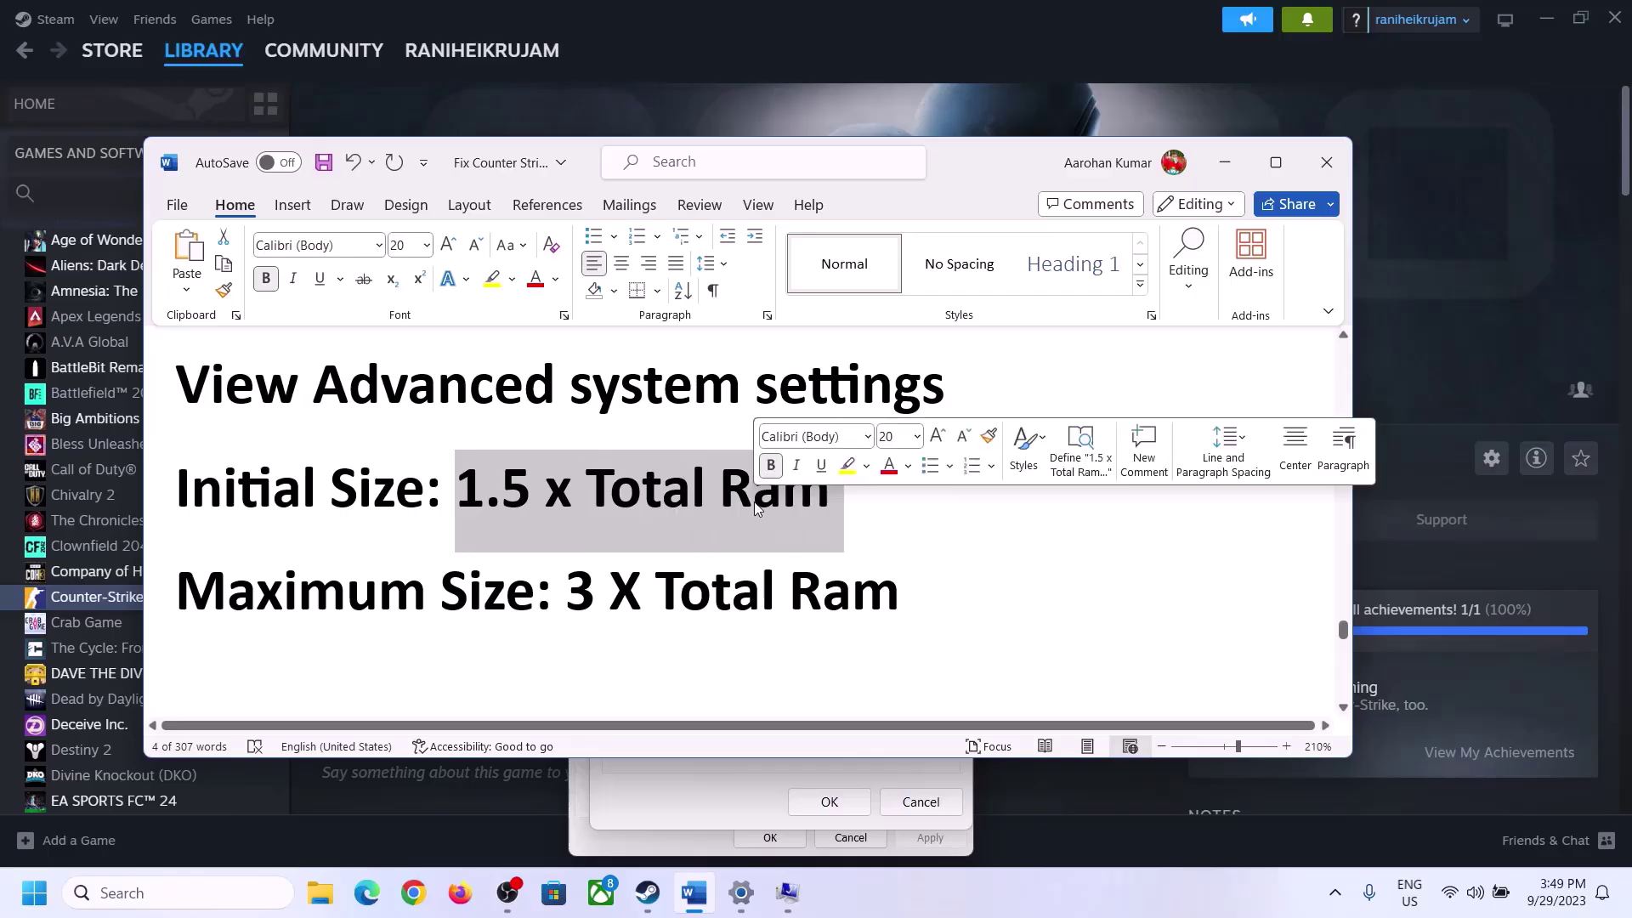
{"action": "left_click", "coordinate": [741, 895]}
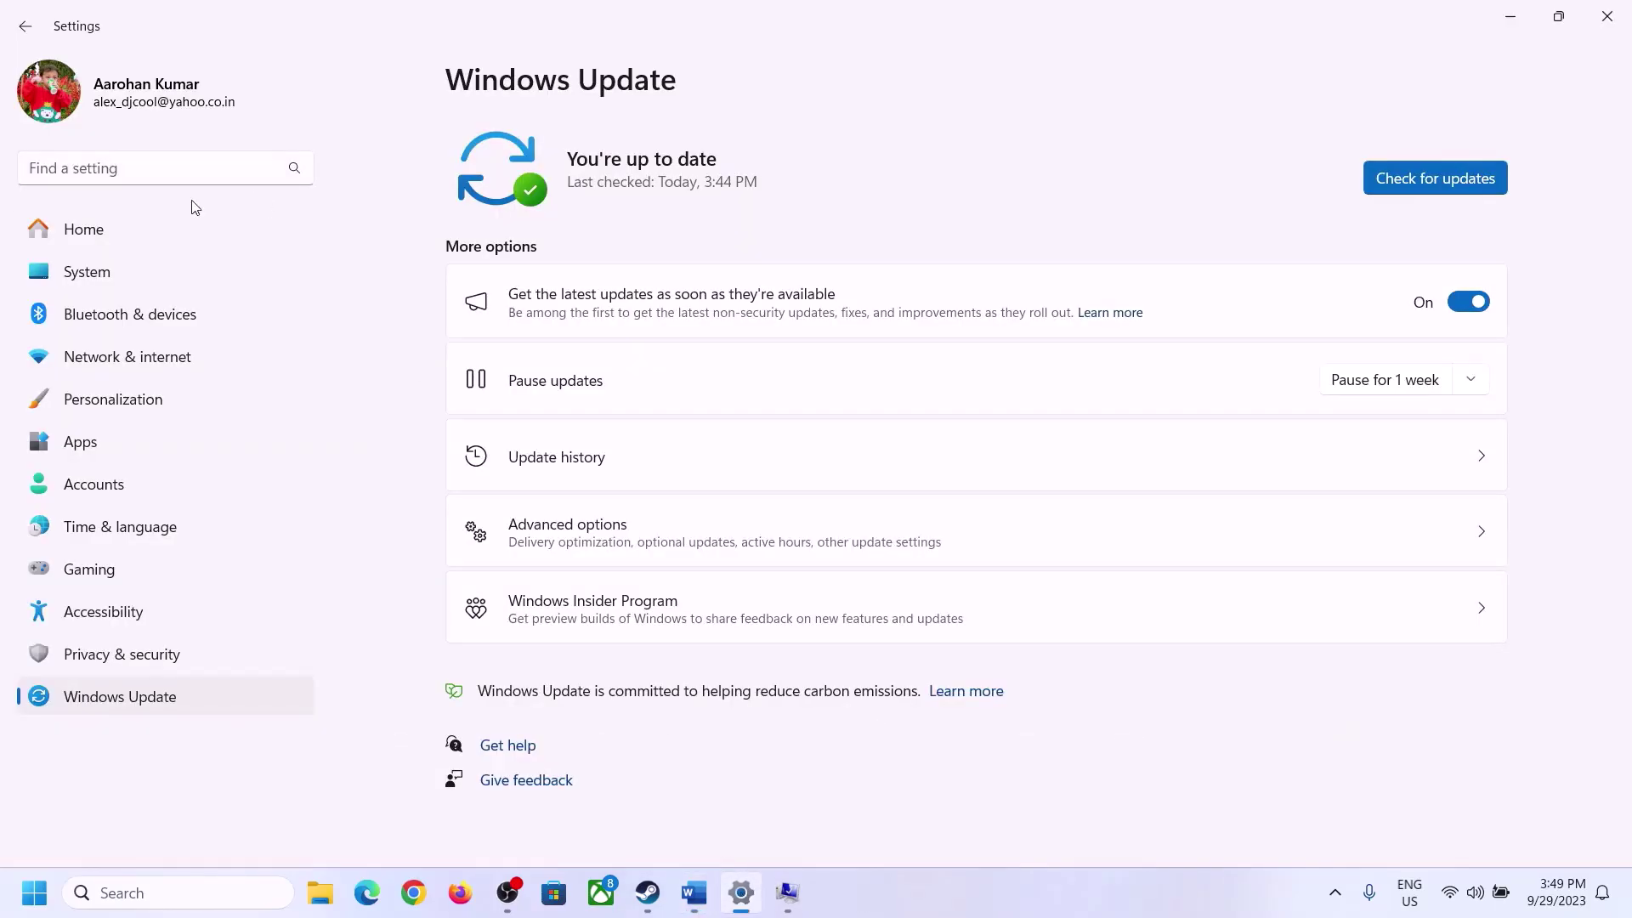
{"action": "left_click", "coordinate": [75, 285]}
{"action": "scroll", "coordinate": [539, 462], "scroll_direction": "down", "scroll_amount": 8}
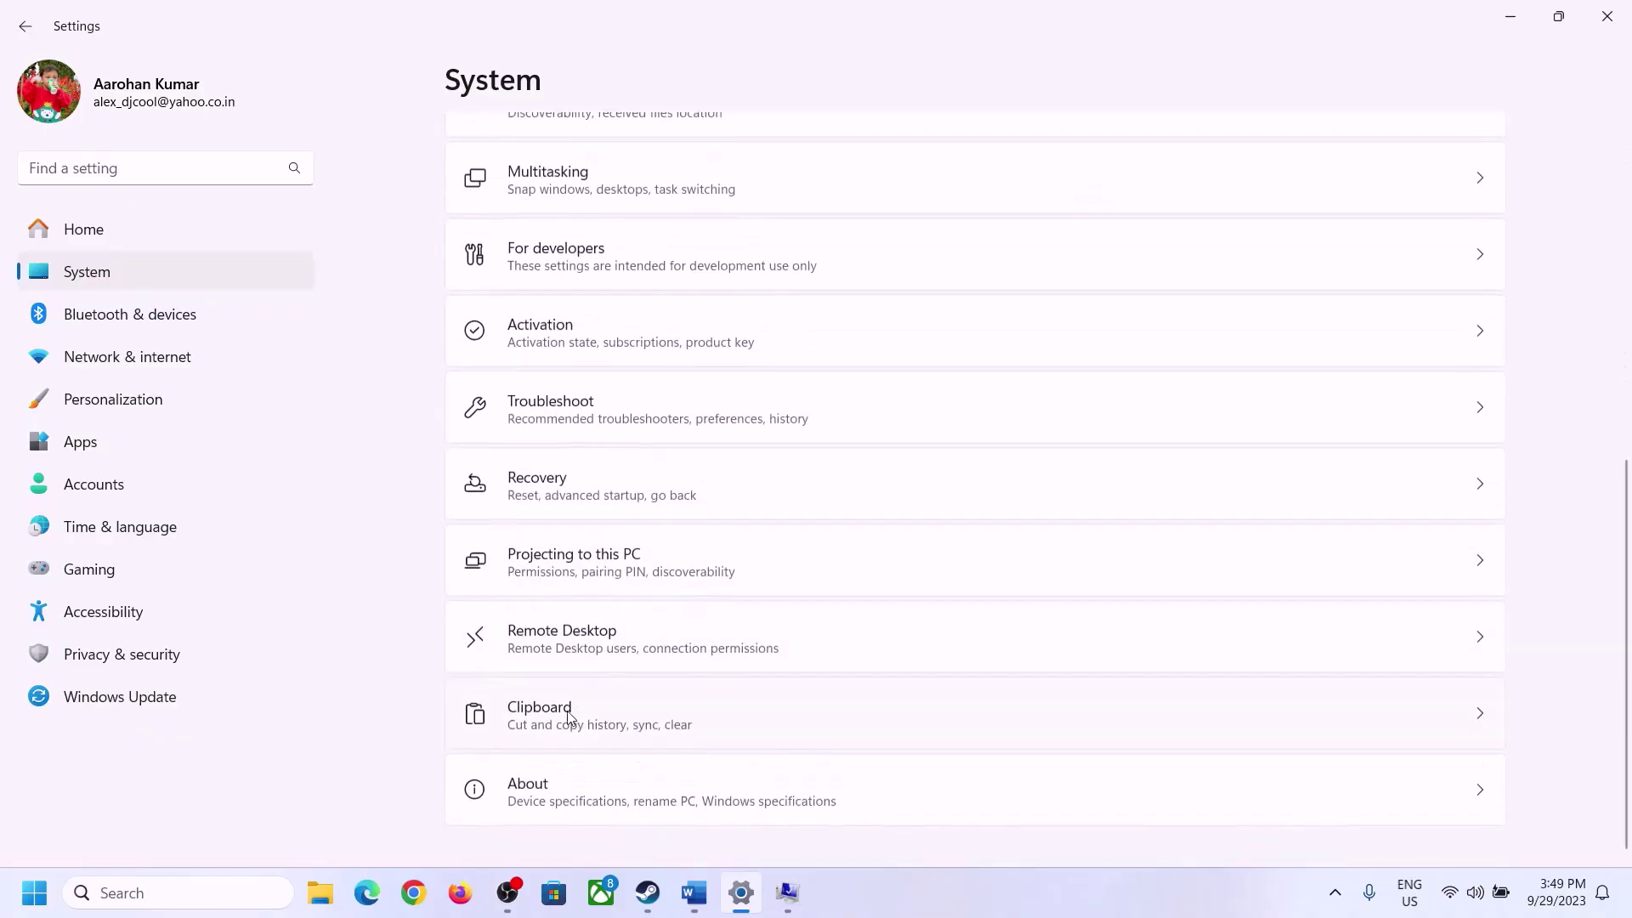
{"action": "left_click", "coordinate": [538, 806]}
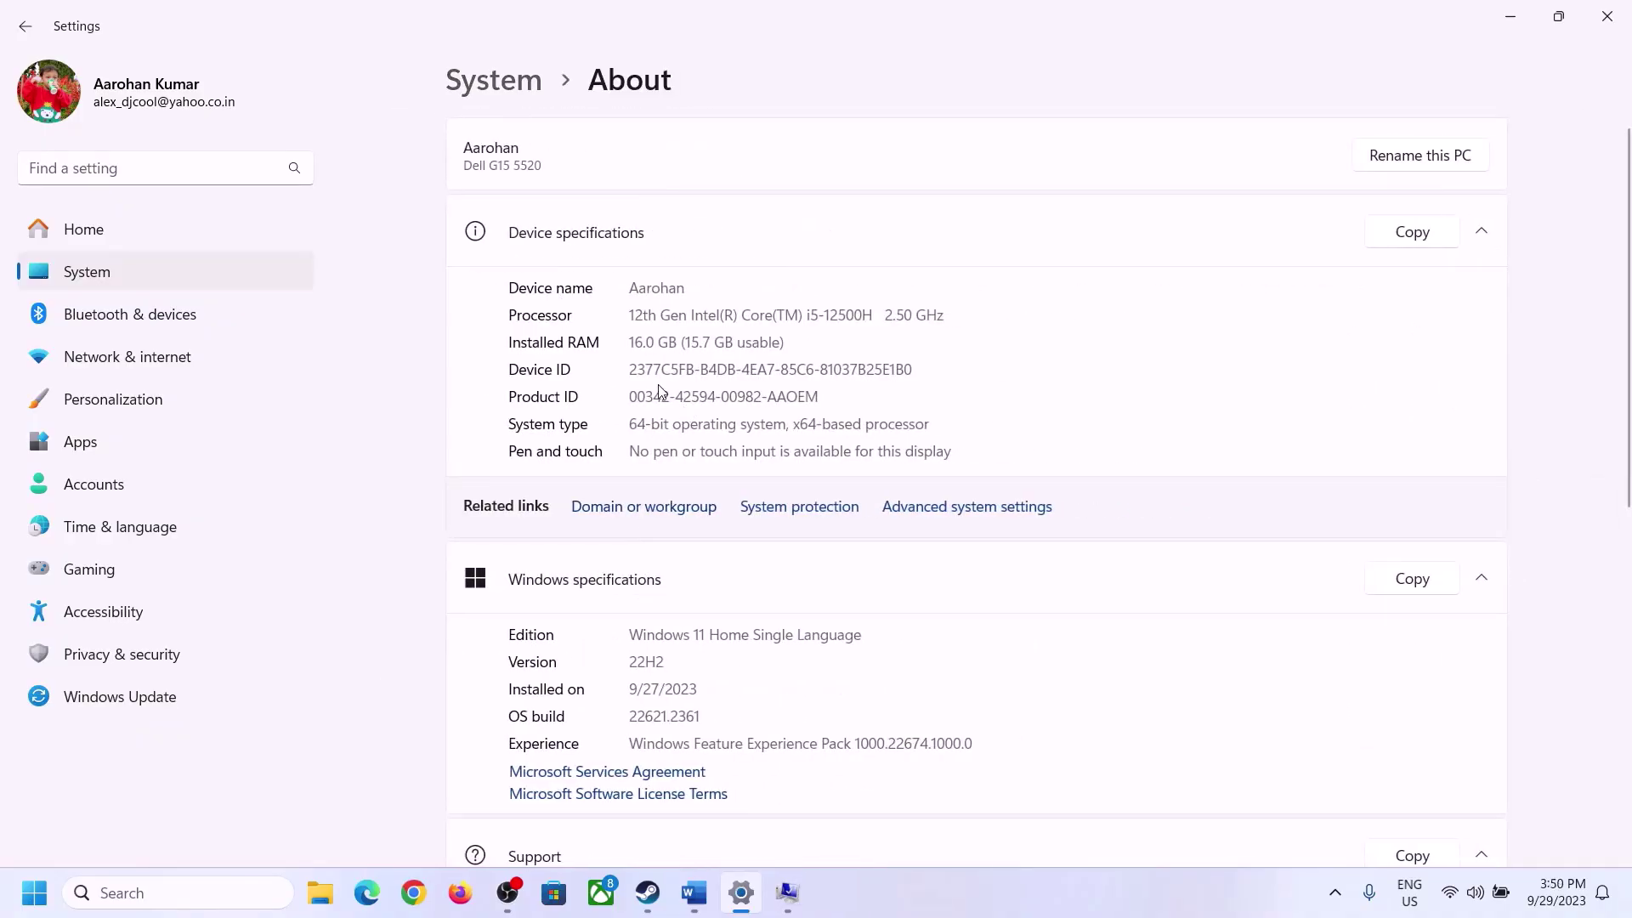
{"action": "left_click_drag", "start_coordinate": [642, 341], "coordinate": [621, 346]}
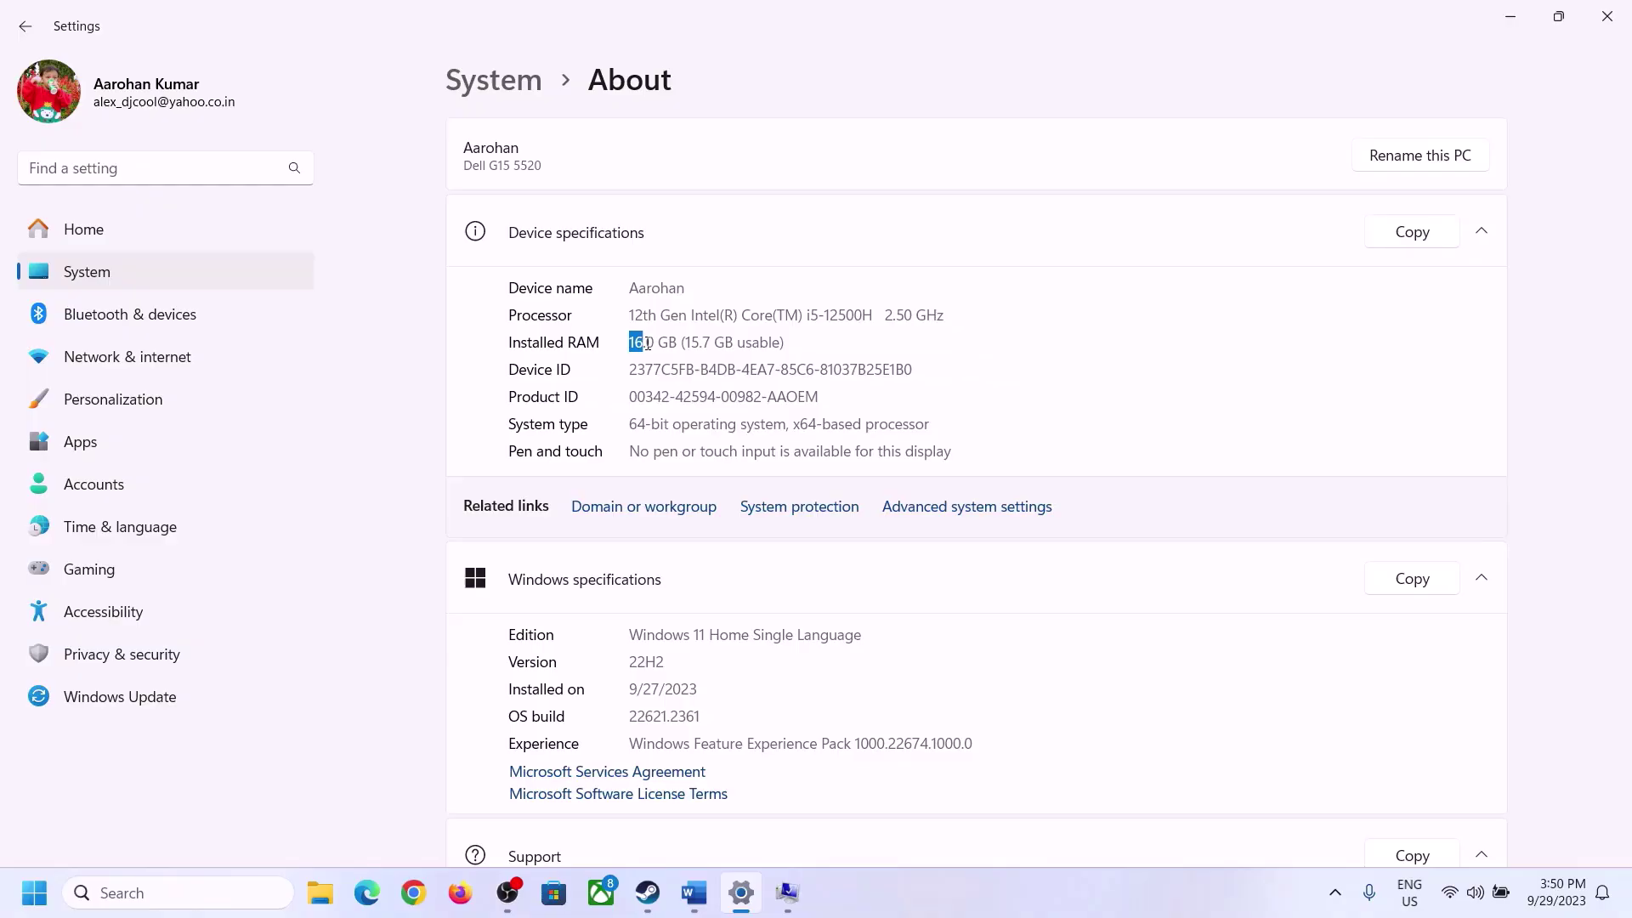
{"action": "left_click", "coordinate": [656, 345]}
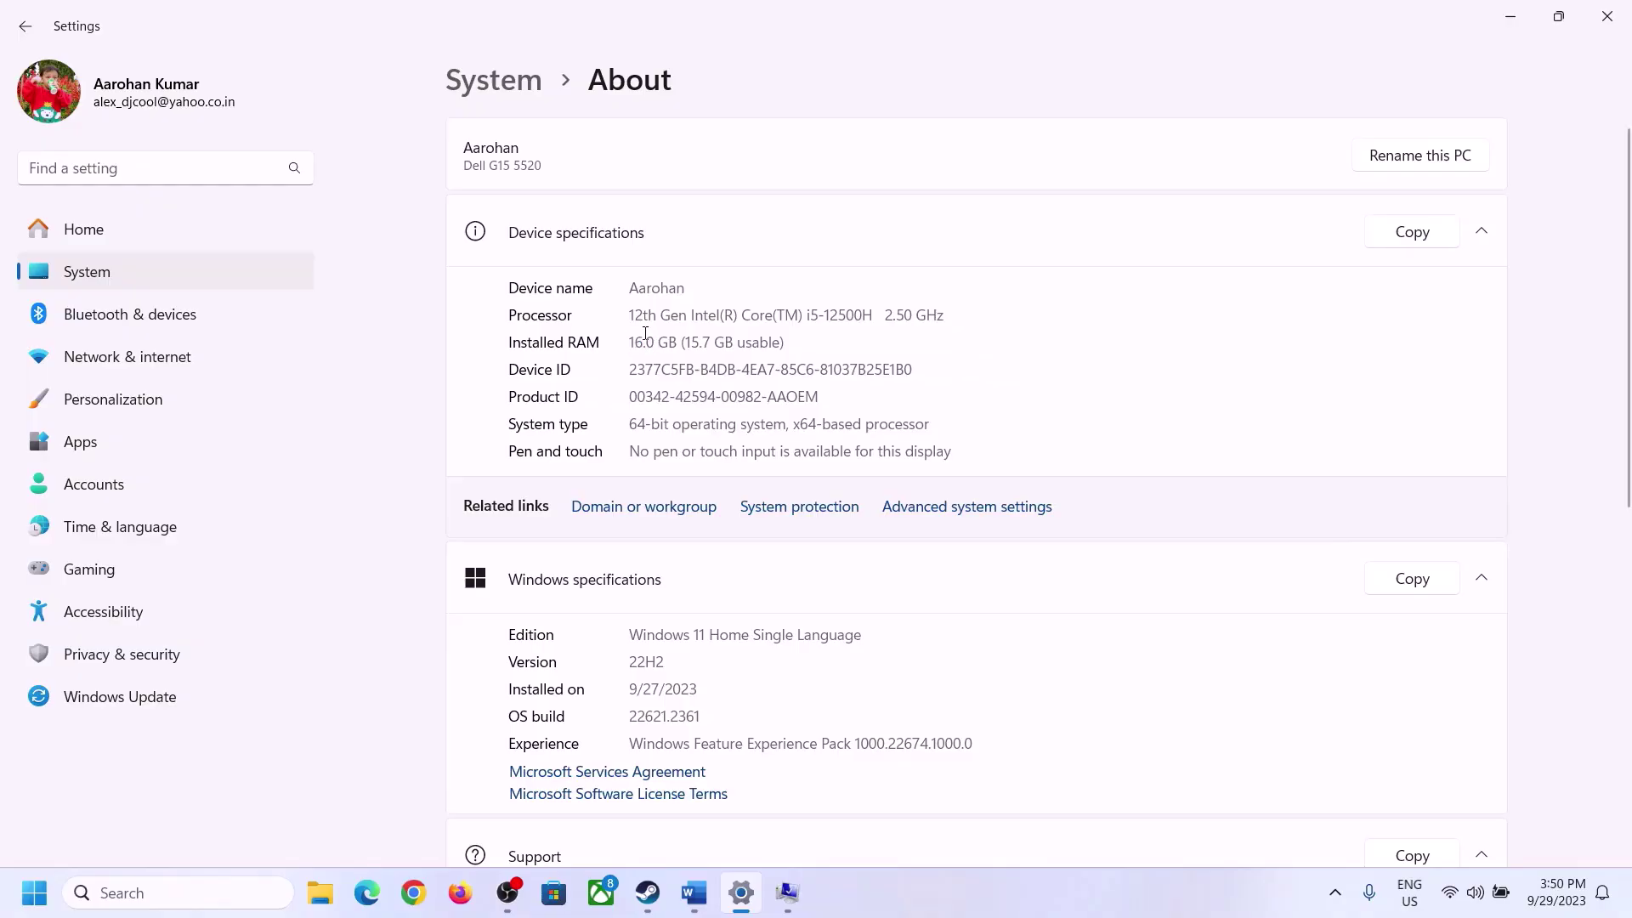
{"action": "left_click_drag", "start_coordinate": [645, 334], "coordinate": [625, 340]}
Step: Return to the Virtual Memory dialog, launch Calculator by running calc, and place it beside the dialog
{"action": "left_click", "coordinate": [787, 895]}
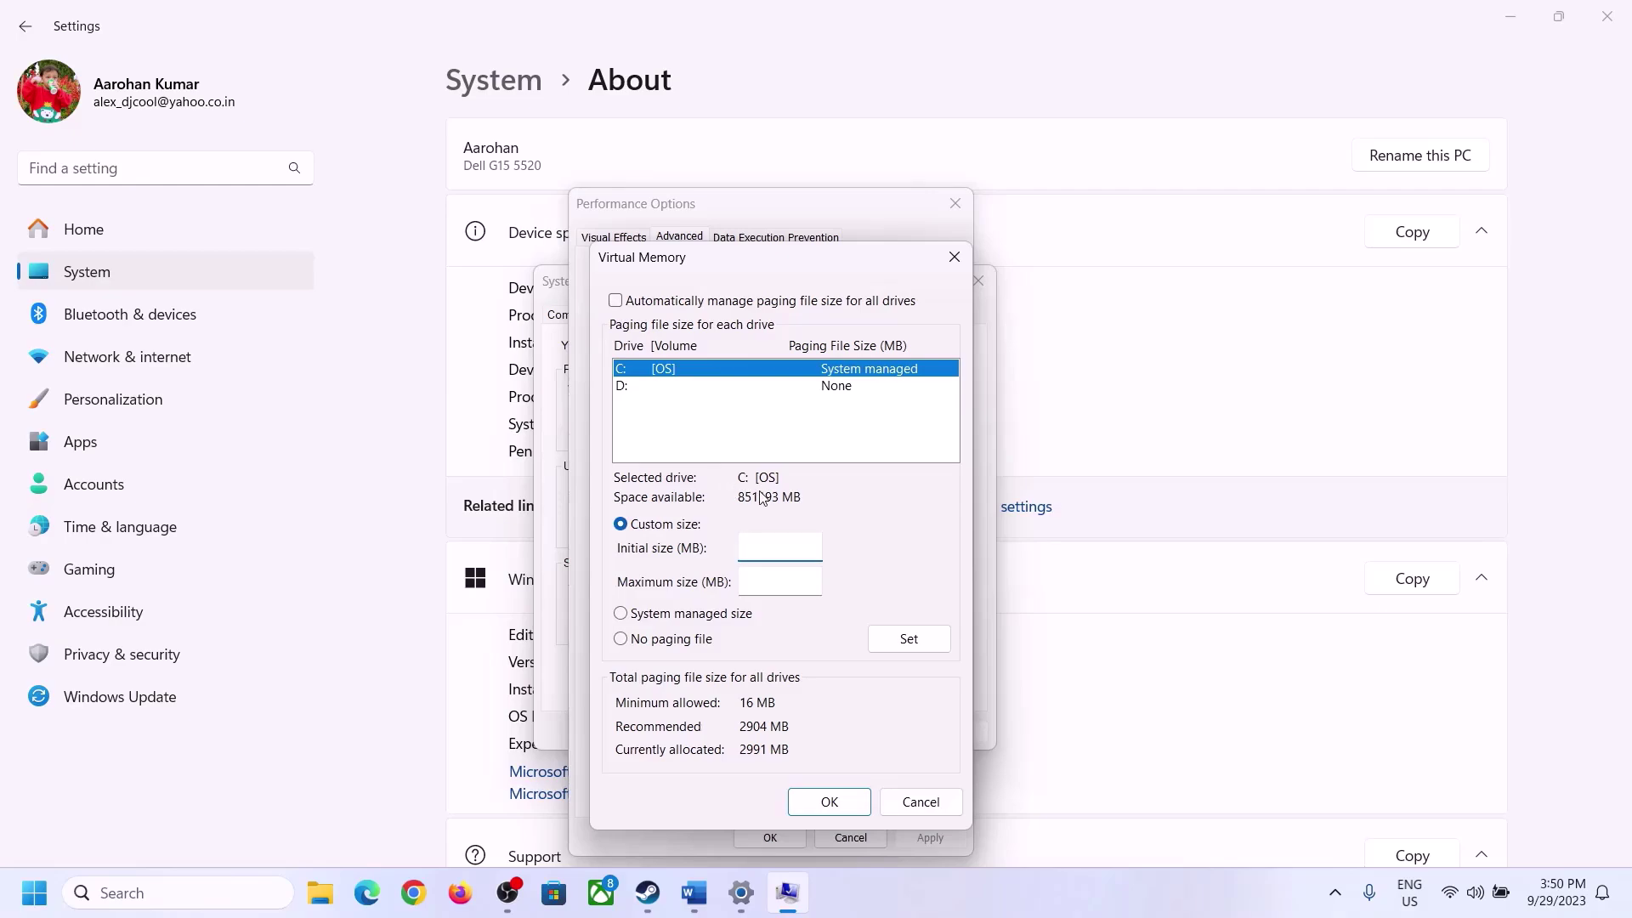
{"action": "mouse_move", "coordinate": [741, 892]}
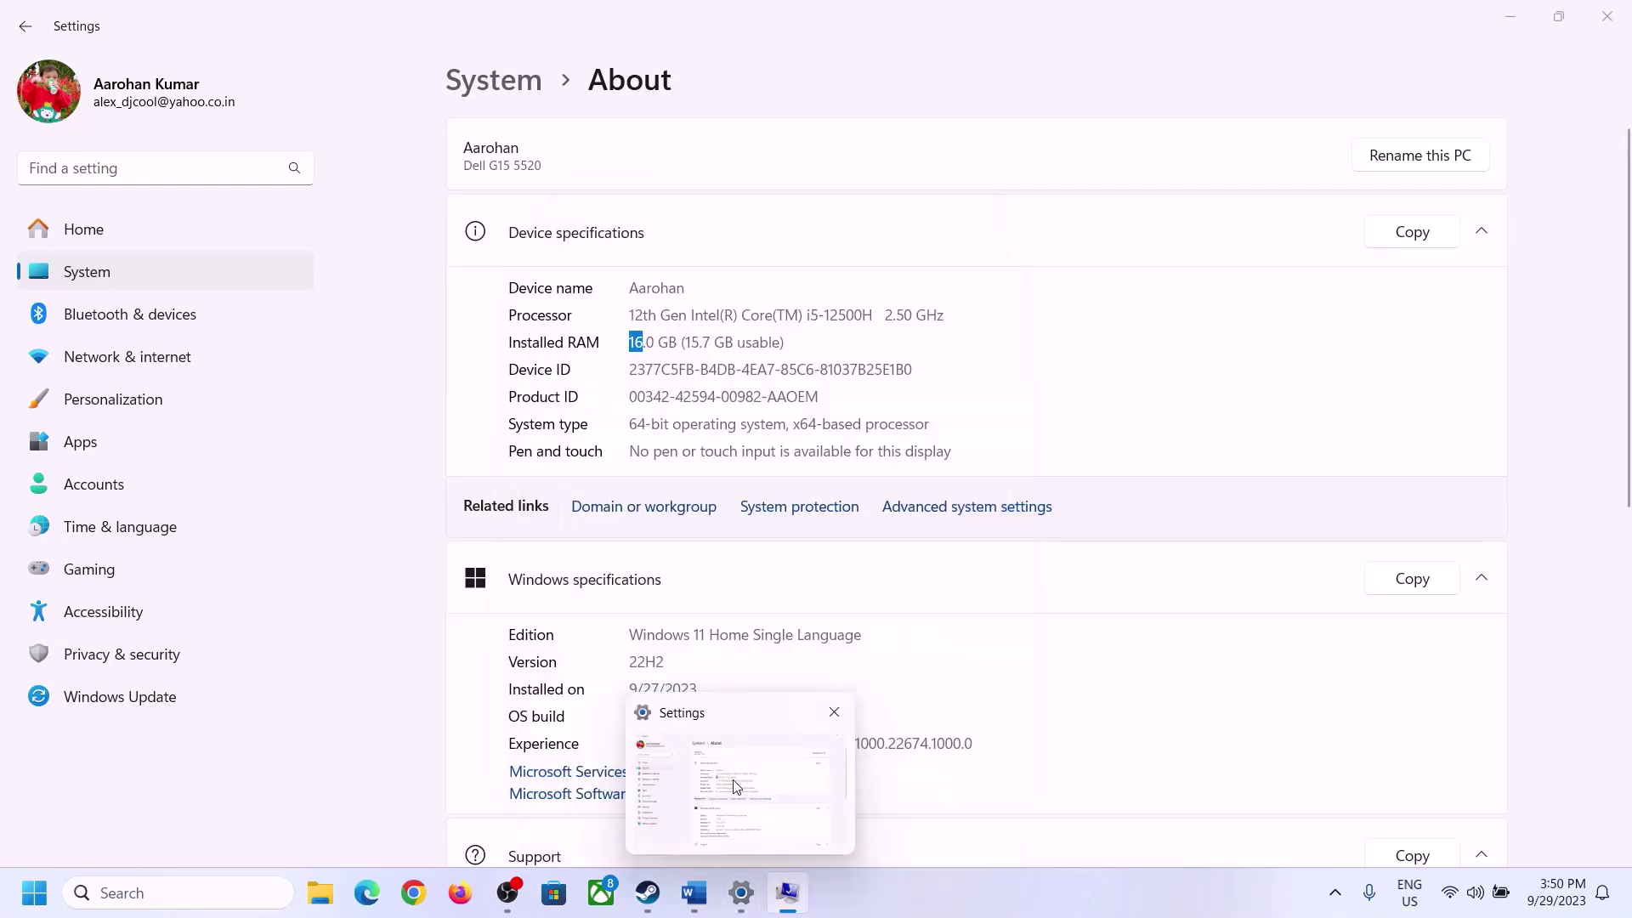
{"action": "left_click", "coordinate": [736, 788]}
{"action": "key", "text": "super+r"}
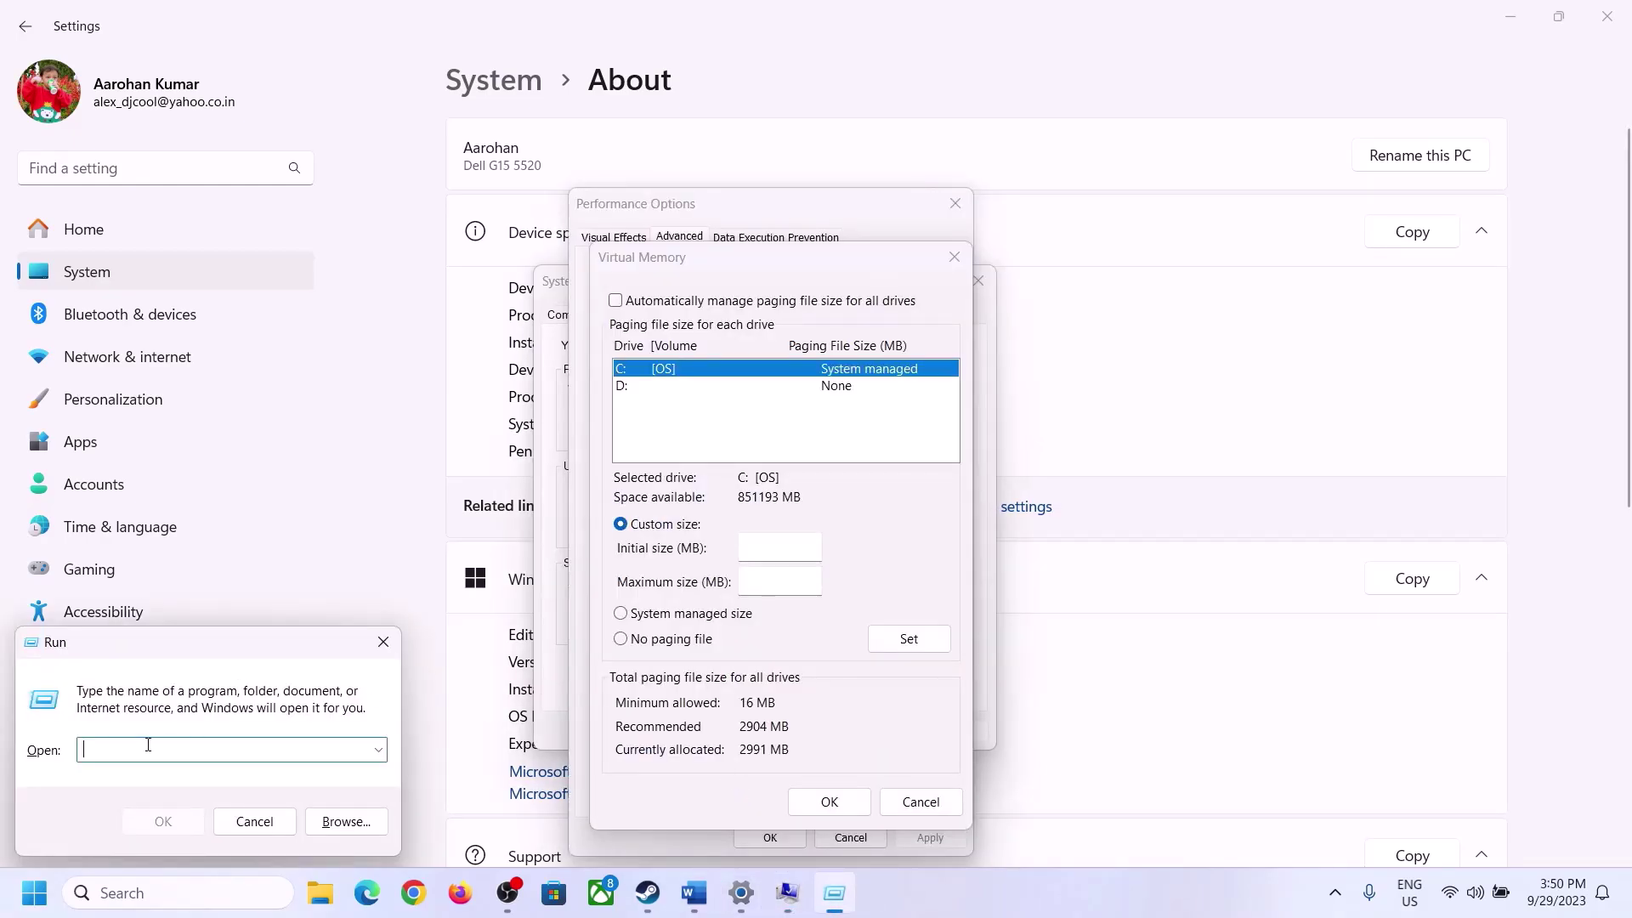
{"action": "type", "text": "calc"}
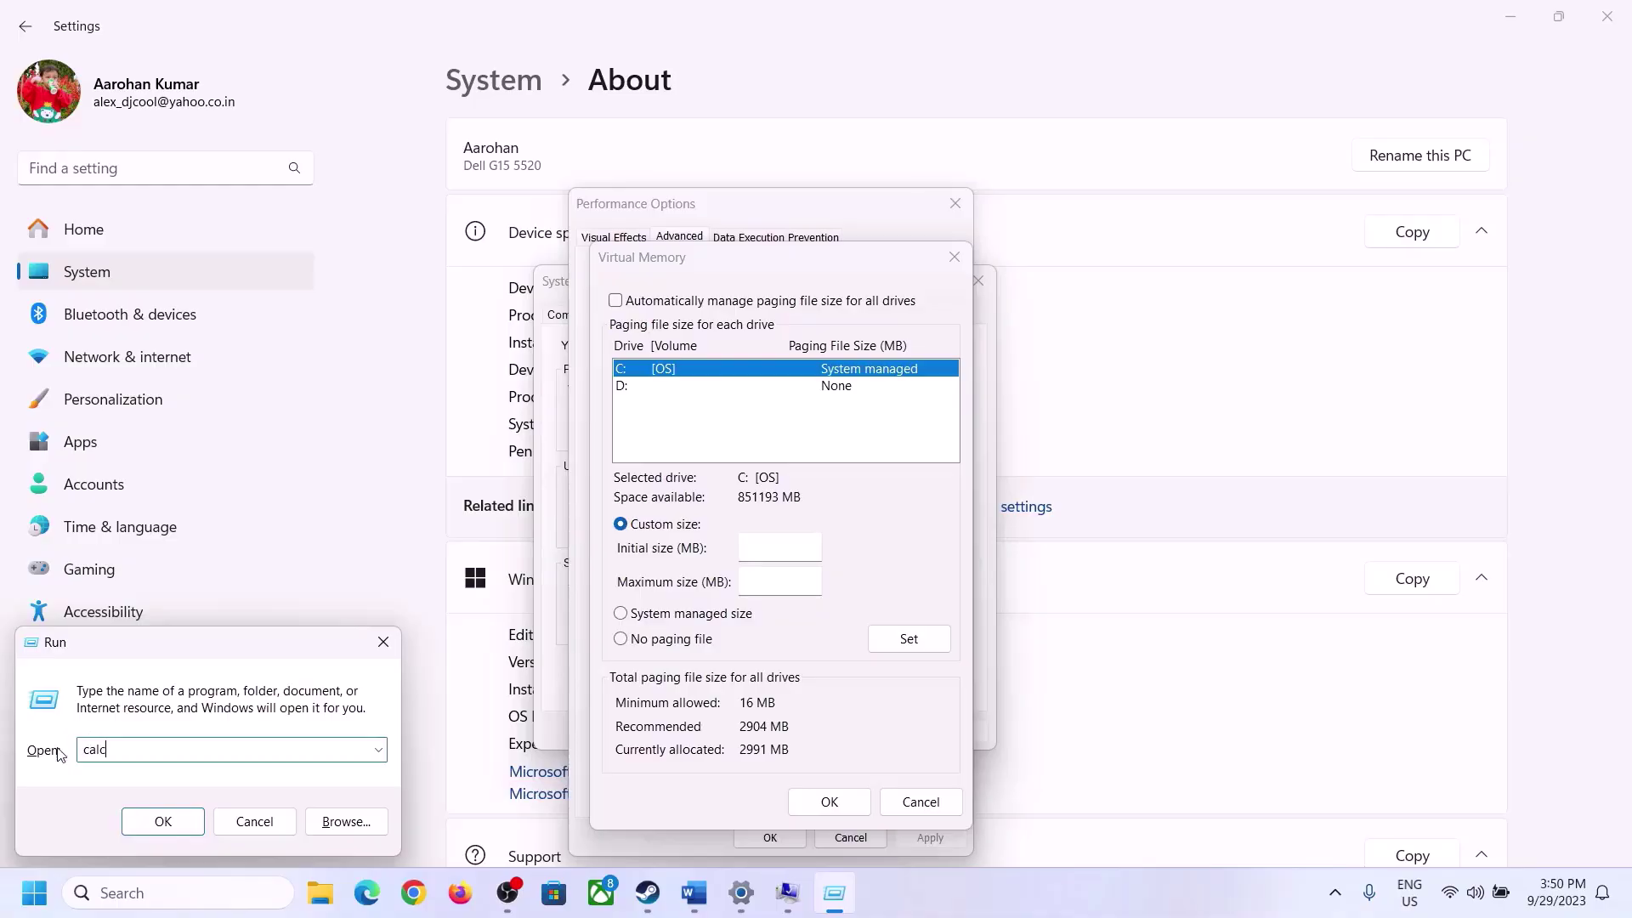
{"action": "type", "text": "alc"}
{"action": "left_click", "coordinate": [120, 823]}
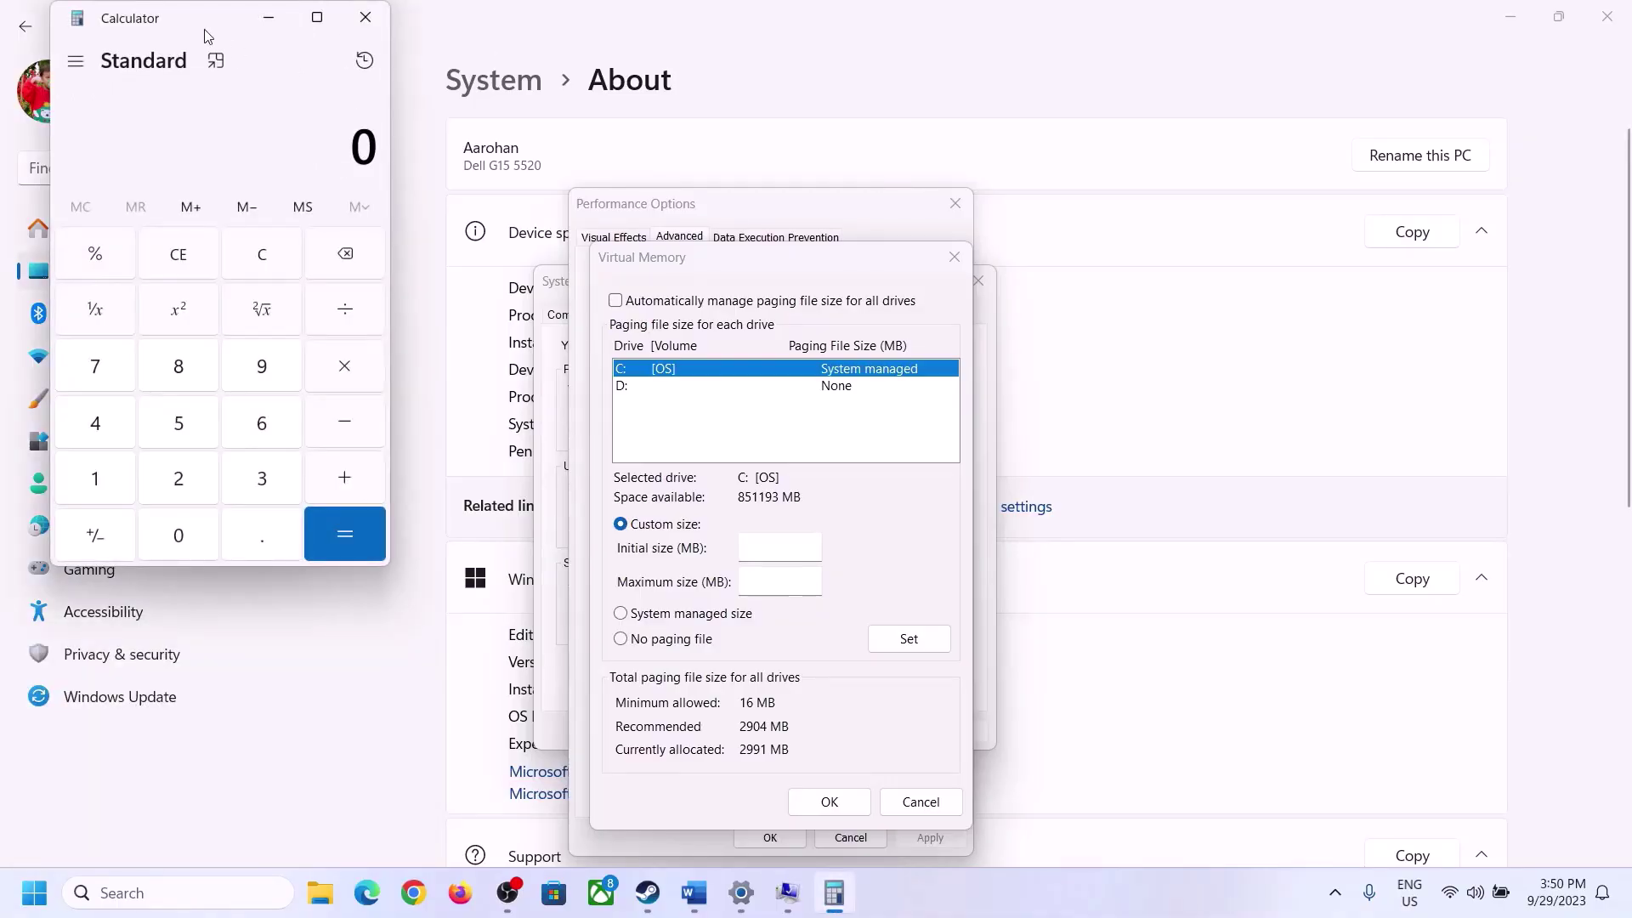
{"action": "left_click_drag", "start_coordinate": [204, 36], "coordinate": [1192, 285]}
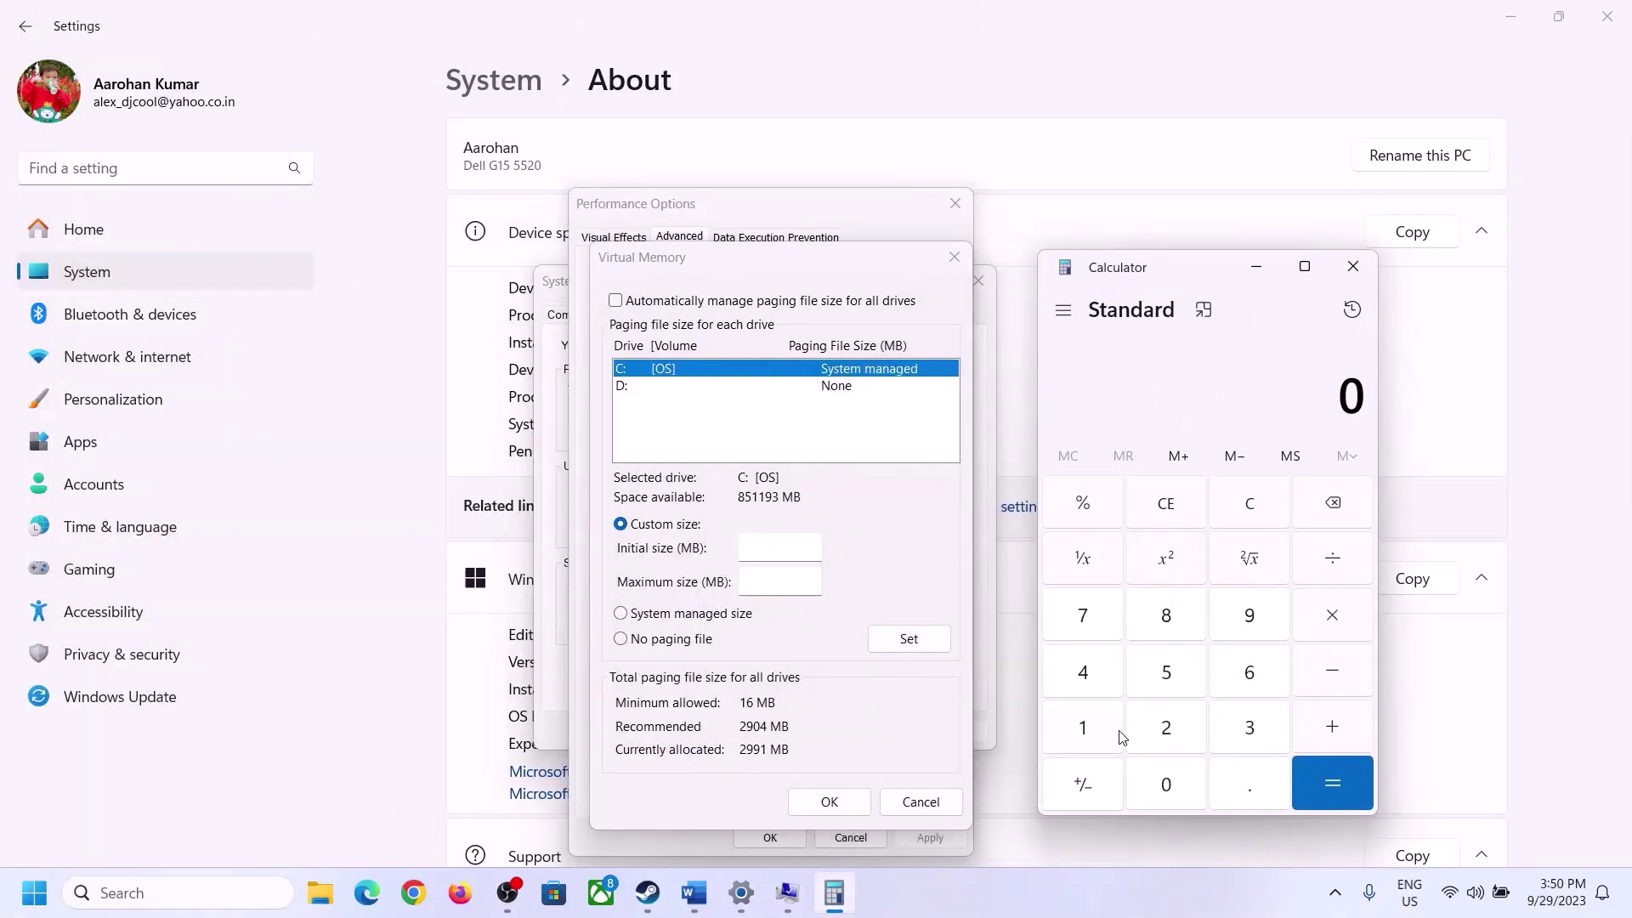
{"action": "left_click", "coordinate": [693, 892]}
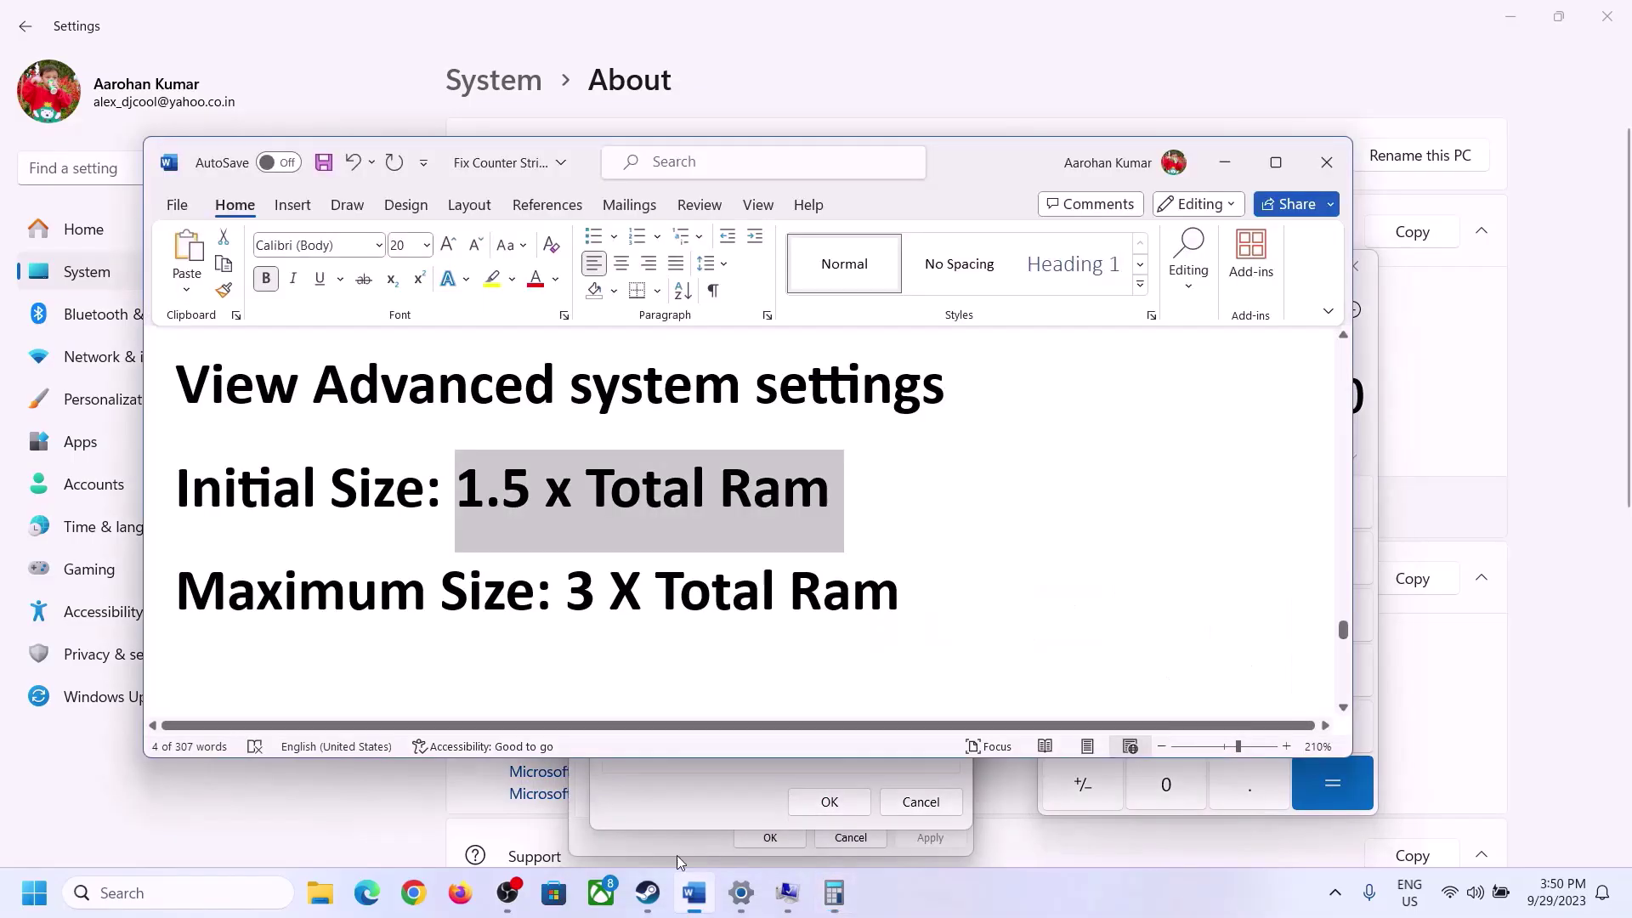
{"action": "left_click", "coordinate": [842, 895]}
{"action": "left_click", "coordinate": [1085, 733]}
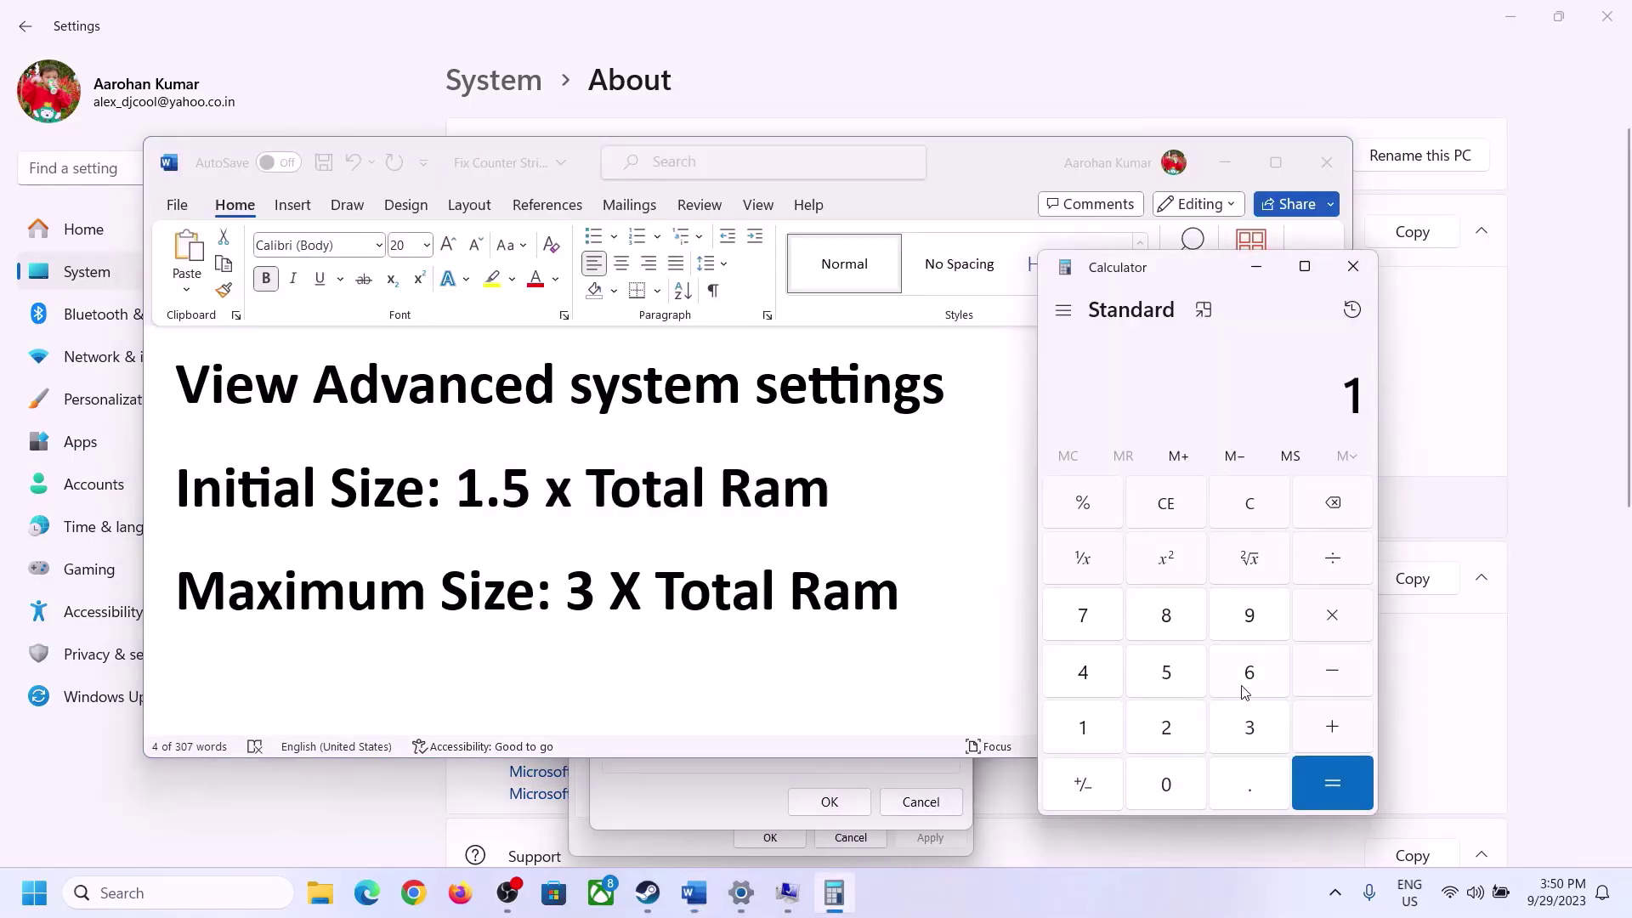
{"action": "left_click", "coordinate": [1245, 681]}
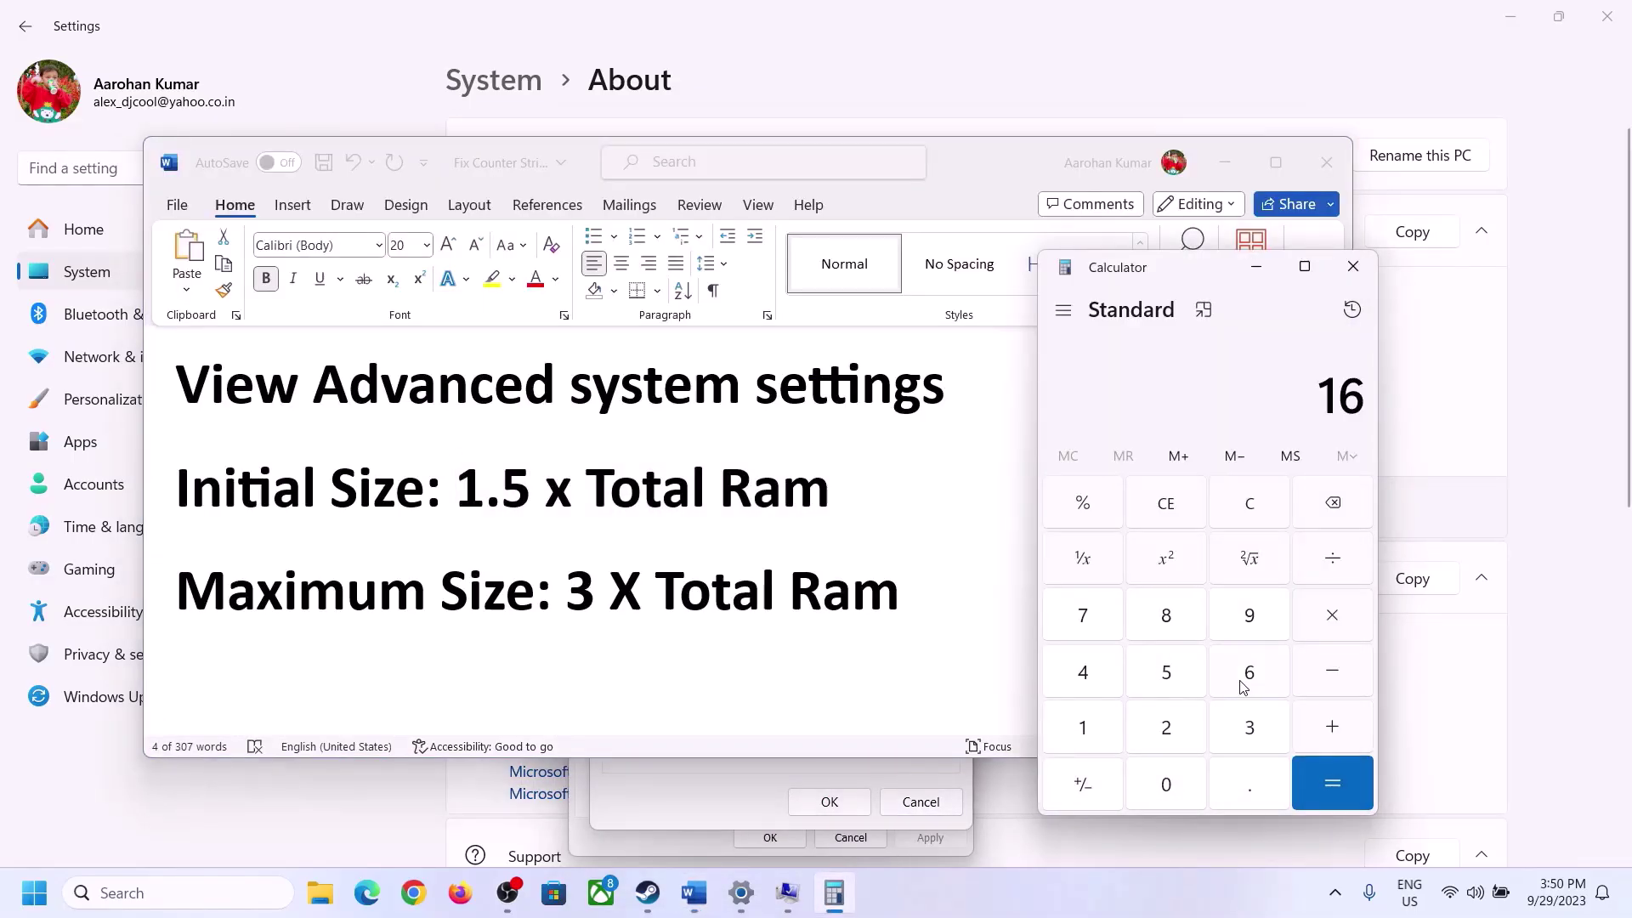
{"action": "left_click", "coordinate": [1253, 517]}
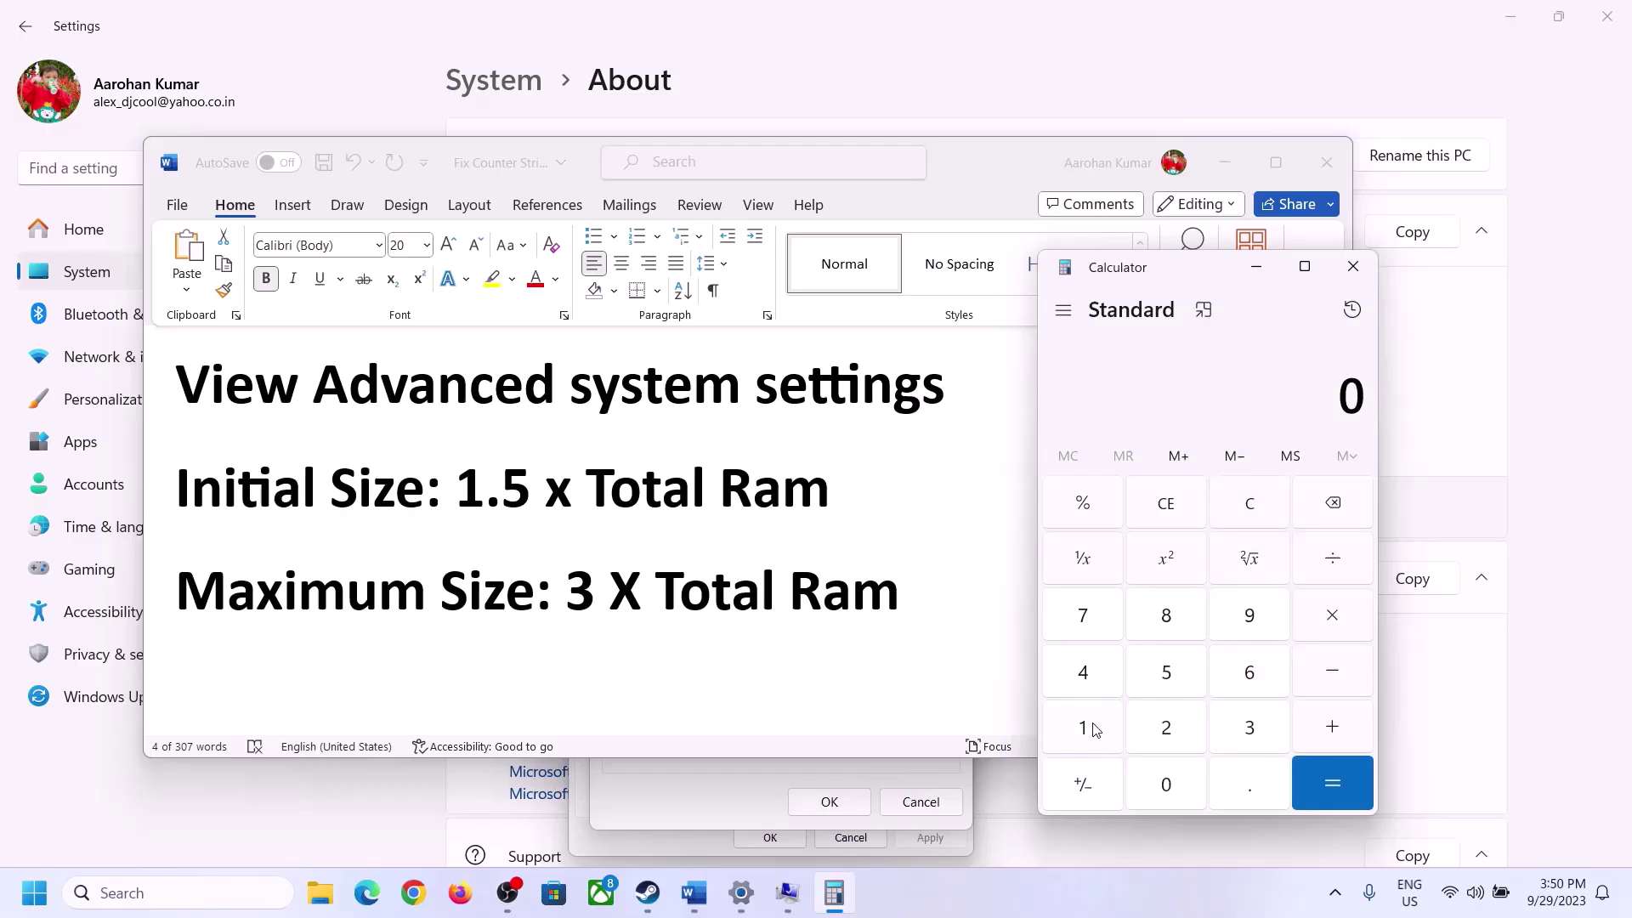
Step: Multiply 16 by 1024 in Calculator to convert the installed RAM from GB to MB
{"action": "left_click", "coordinate": [1095, 730]}
{"action": "left_click", "coordinate": [1248, 672]}
{"action": "left_click", "coordinate": [1332, 626]}
{"action": "left_click", "coordinate": [1085, 733]}
{"action": "left_click", "coordinate": [1181, 799]}
{"action": "left_click", "coordinate": [1171, 737]}
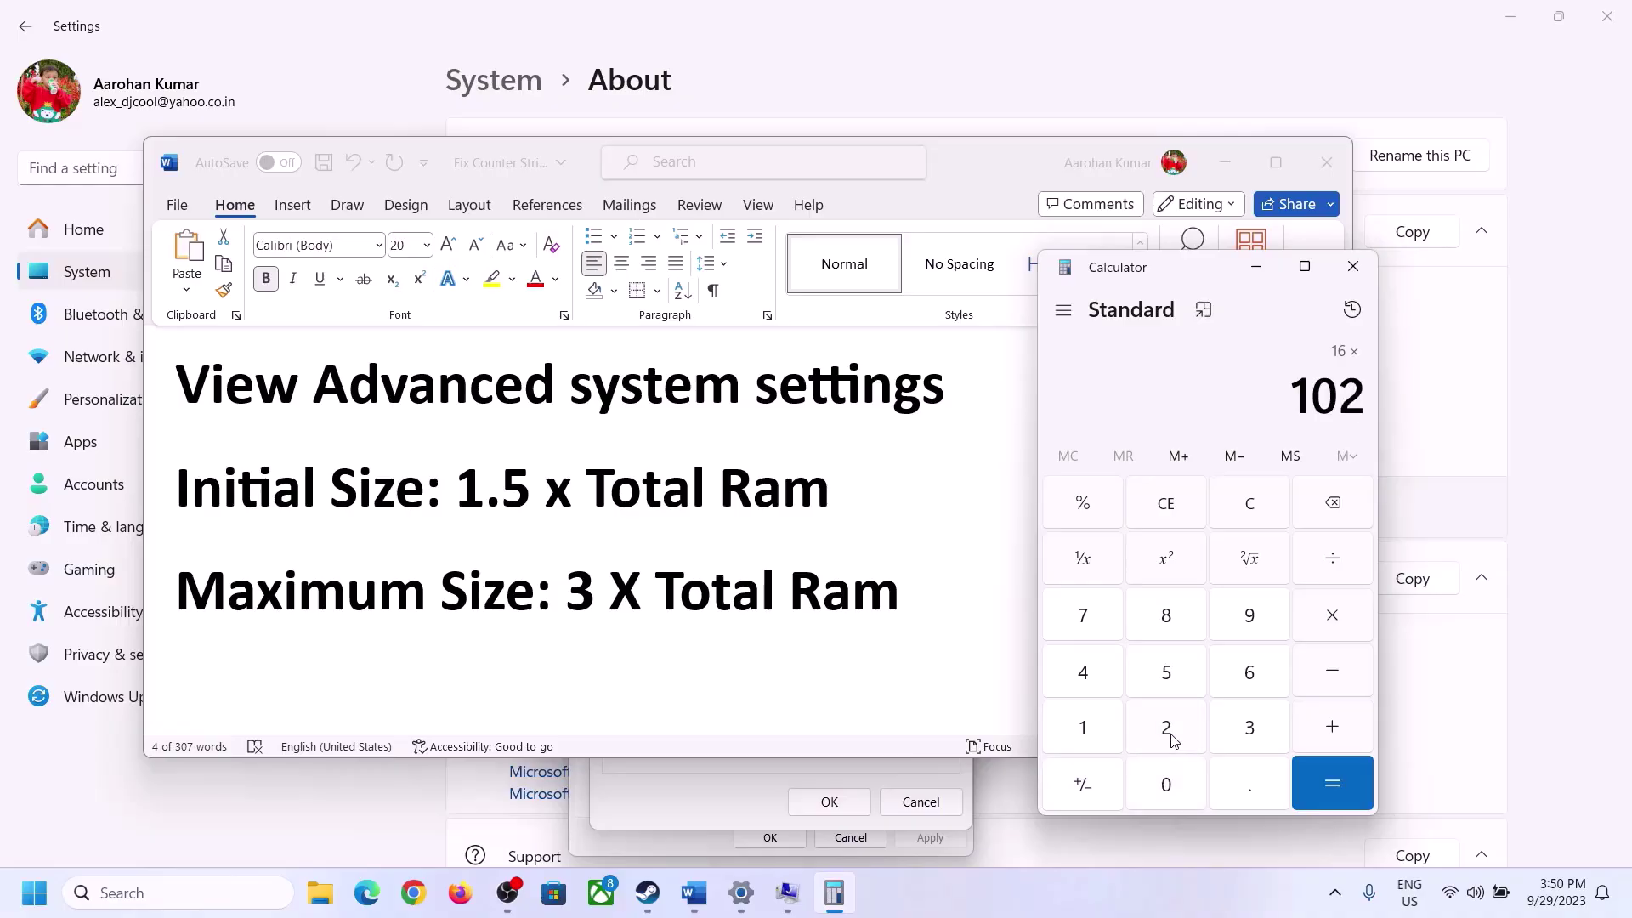
{"action": "left_click", "coordinate": [1094, 681]}
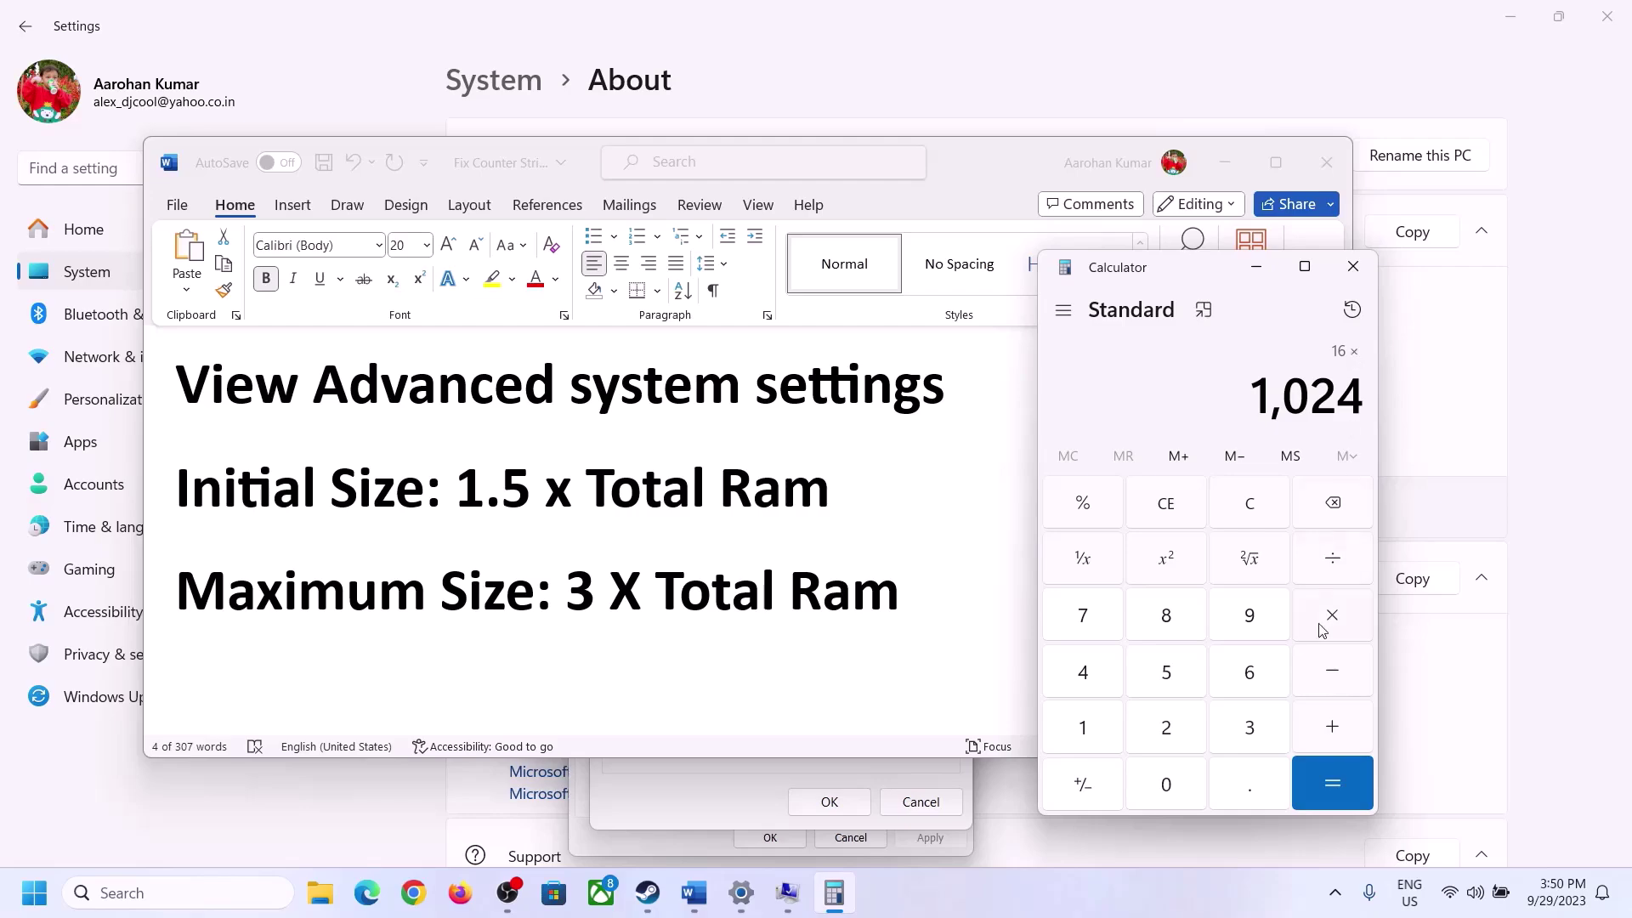
{"action": "left_click", "coordinate": [1331, 784]}
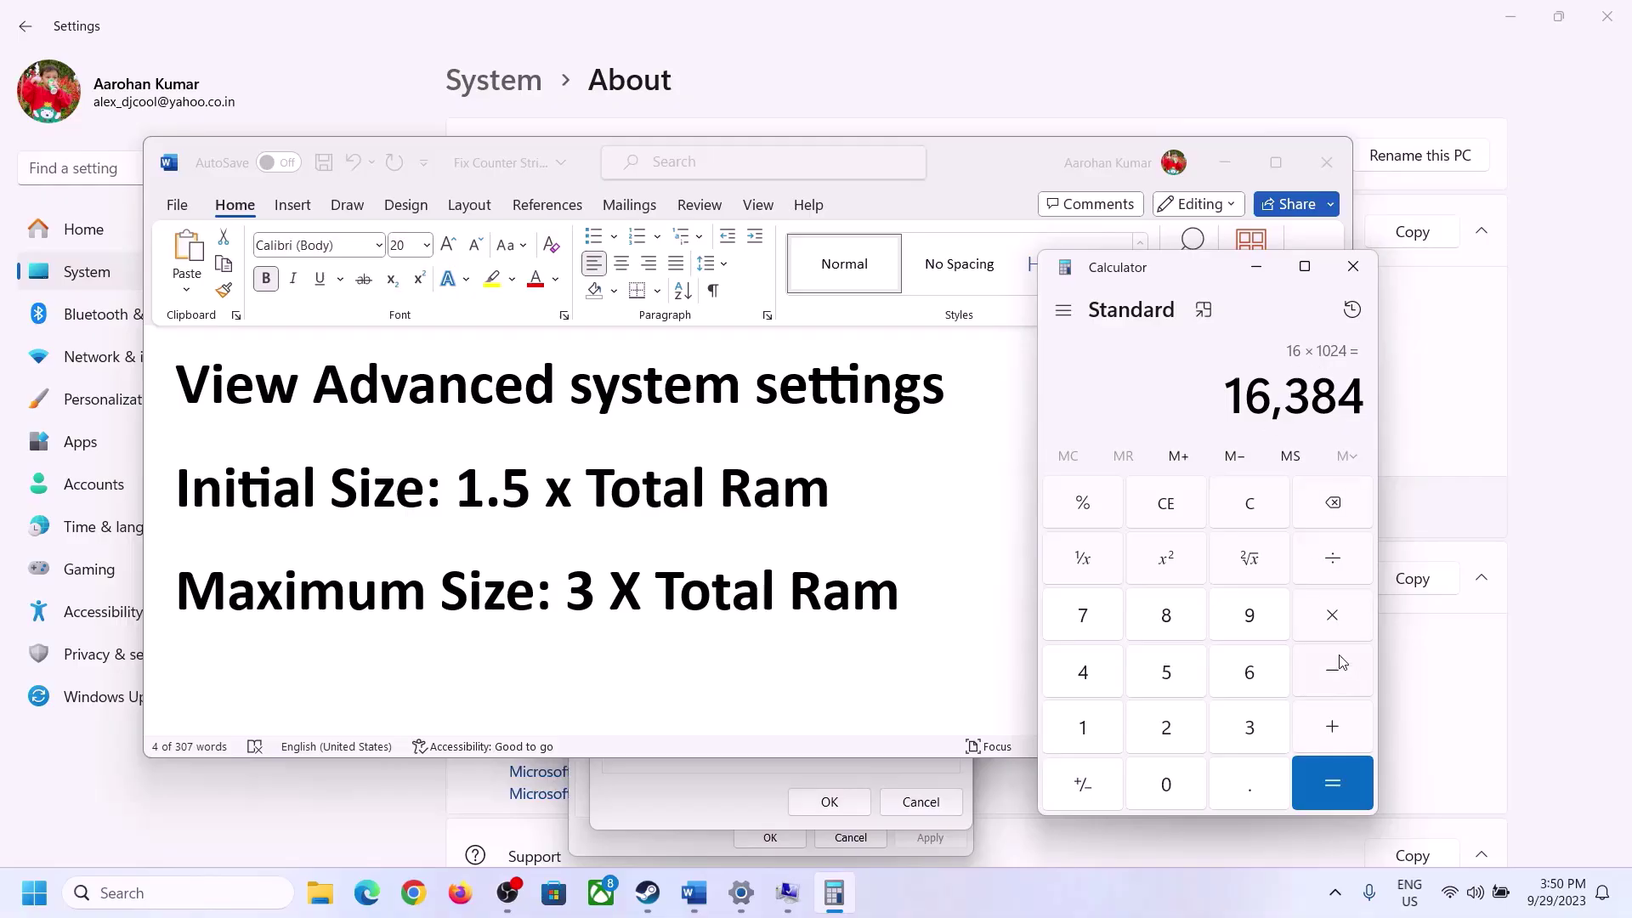
Step: Multiply the RAM result in MB by 1.5 to get the initial paging file size
{"action": "left_click", "coordinate": [1336, 625]}
{"action": "left_click", "coordinate": [1103, 731]}
{"action": "left_click", "coordinate": [1241, 786]}
{"action": "left_click", "coordinate": [1182, 682]}
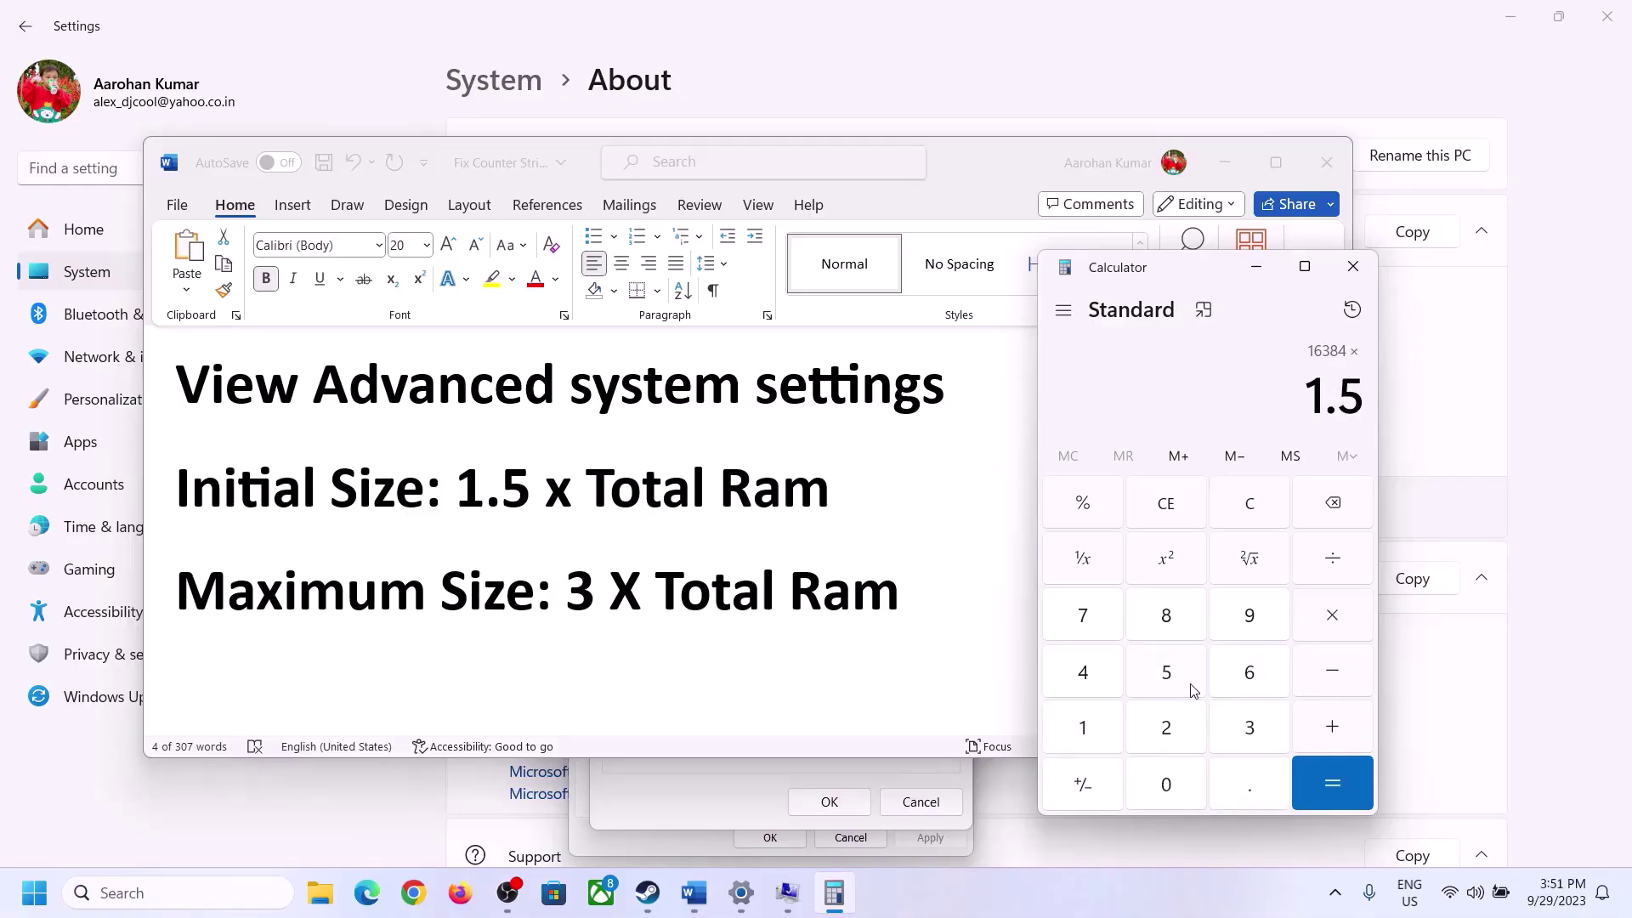
{"action": "left_click", "coordinate": [1328, 771]}
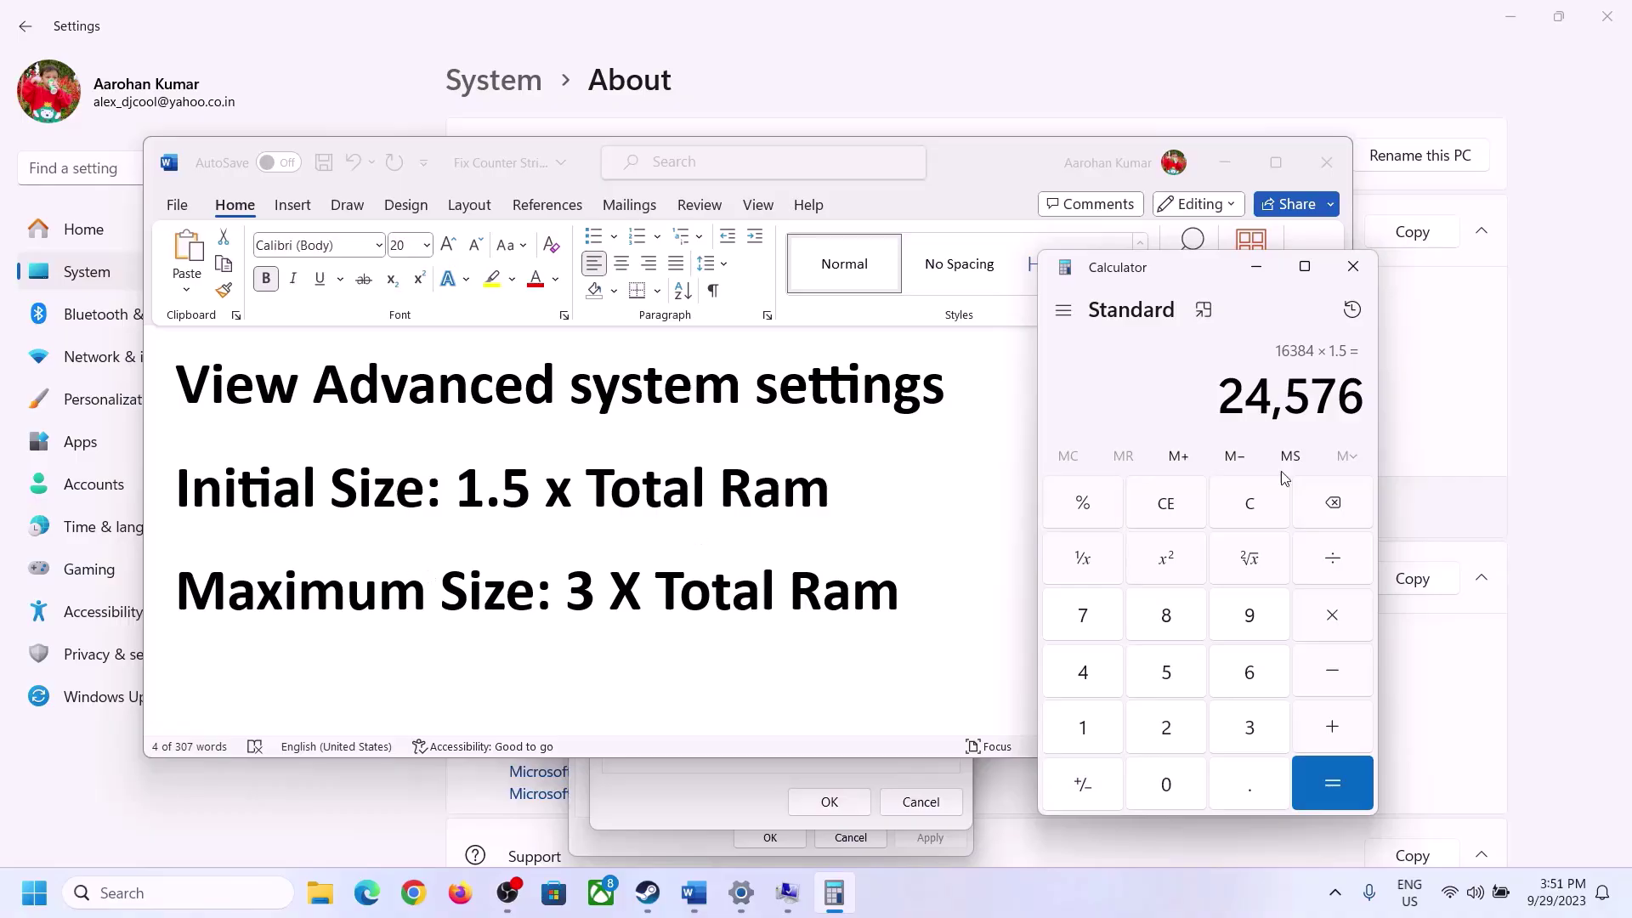
Step: Set the initial size for drive C: to 24576 MB in the Virtual Memory dialog and go to the maximum size
{"action": "left_click", "coordinate": [751, 770]}
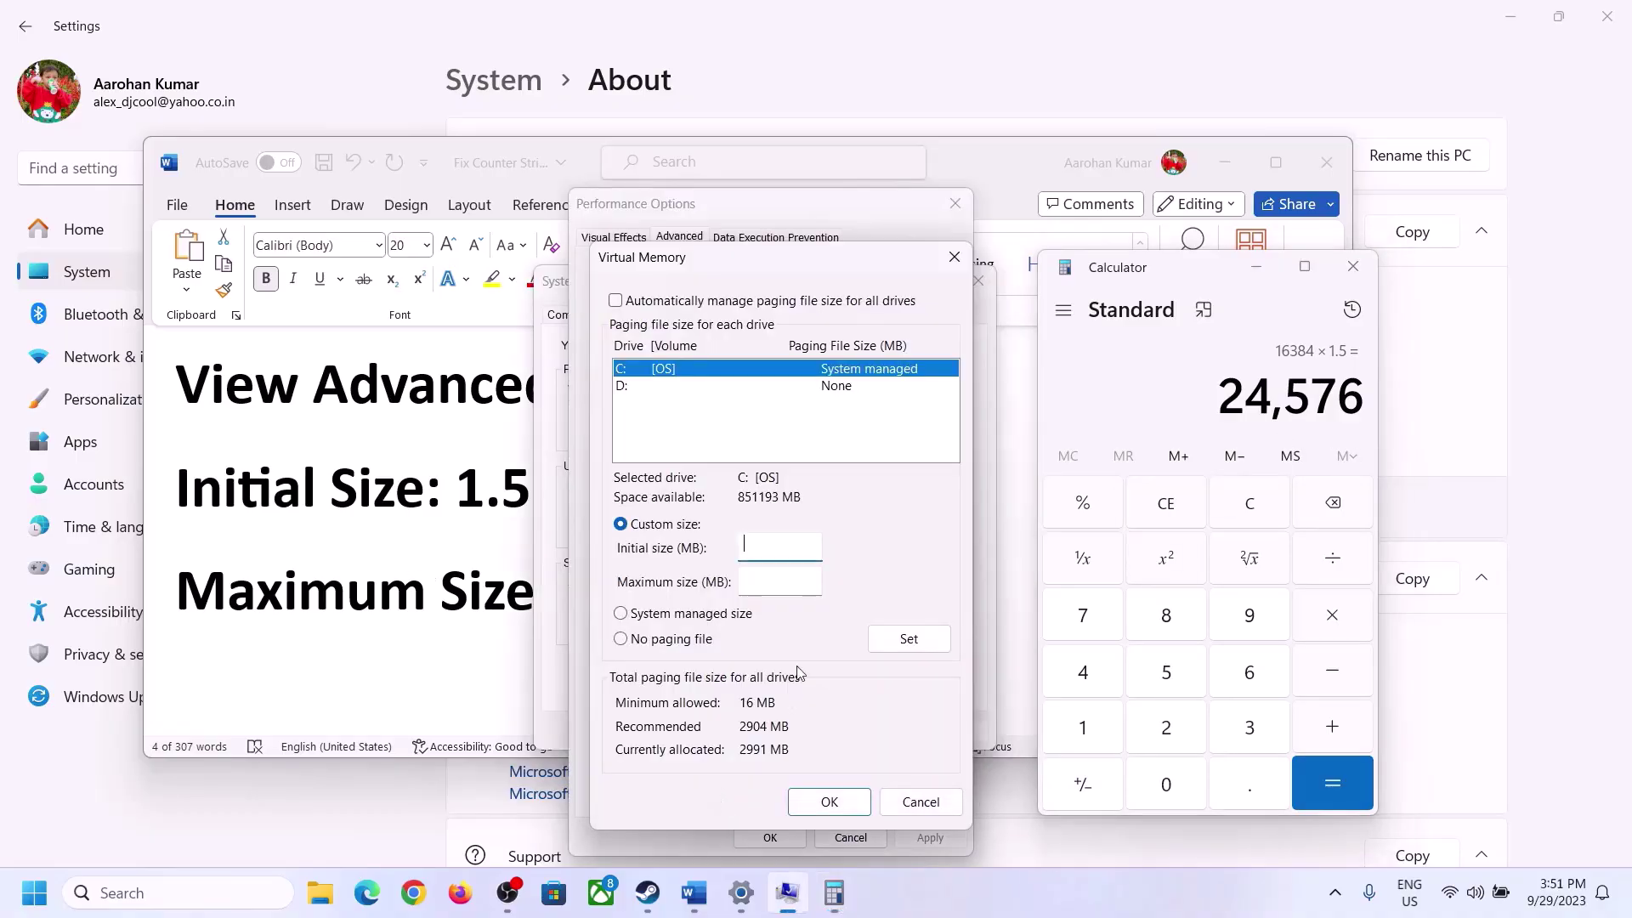
{"action": "type", "text": "24576"}
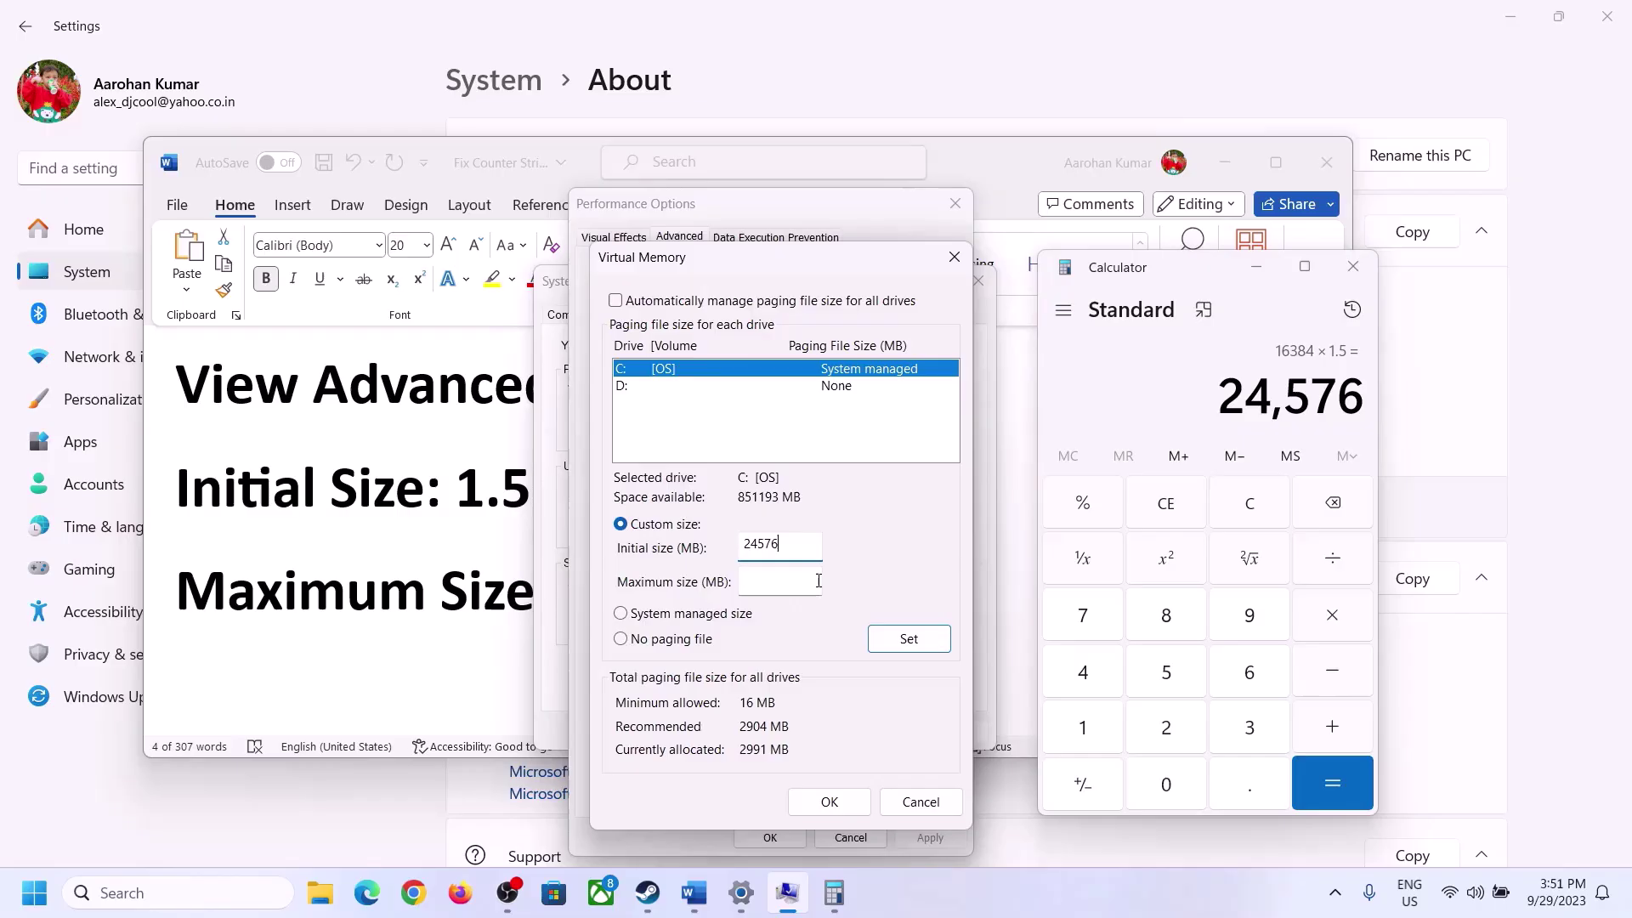
{"action": "left_click", "coordinate": [818, 581]}
Step: Check the maximum size formula in the Word notes and the installed RAM on the About page, clearing Calculator's previous calculation
{"action": "left_click", "coordinate": [503, 600]}
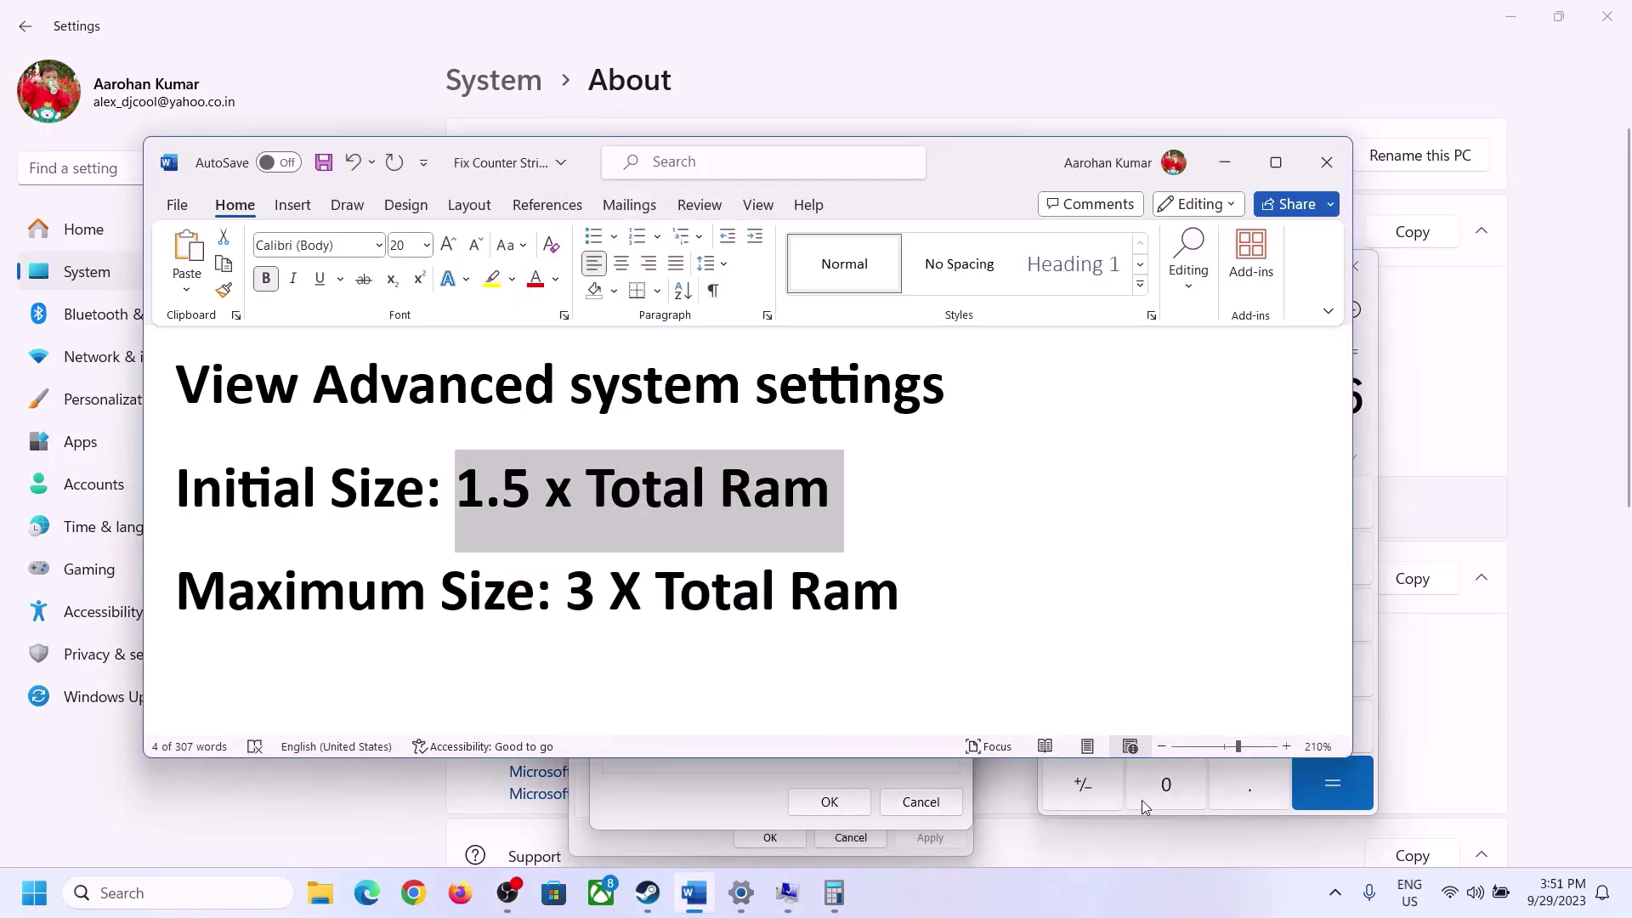
{"action": "left_click", "coordinate": [1371, 441]}
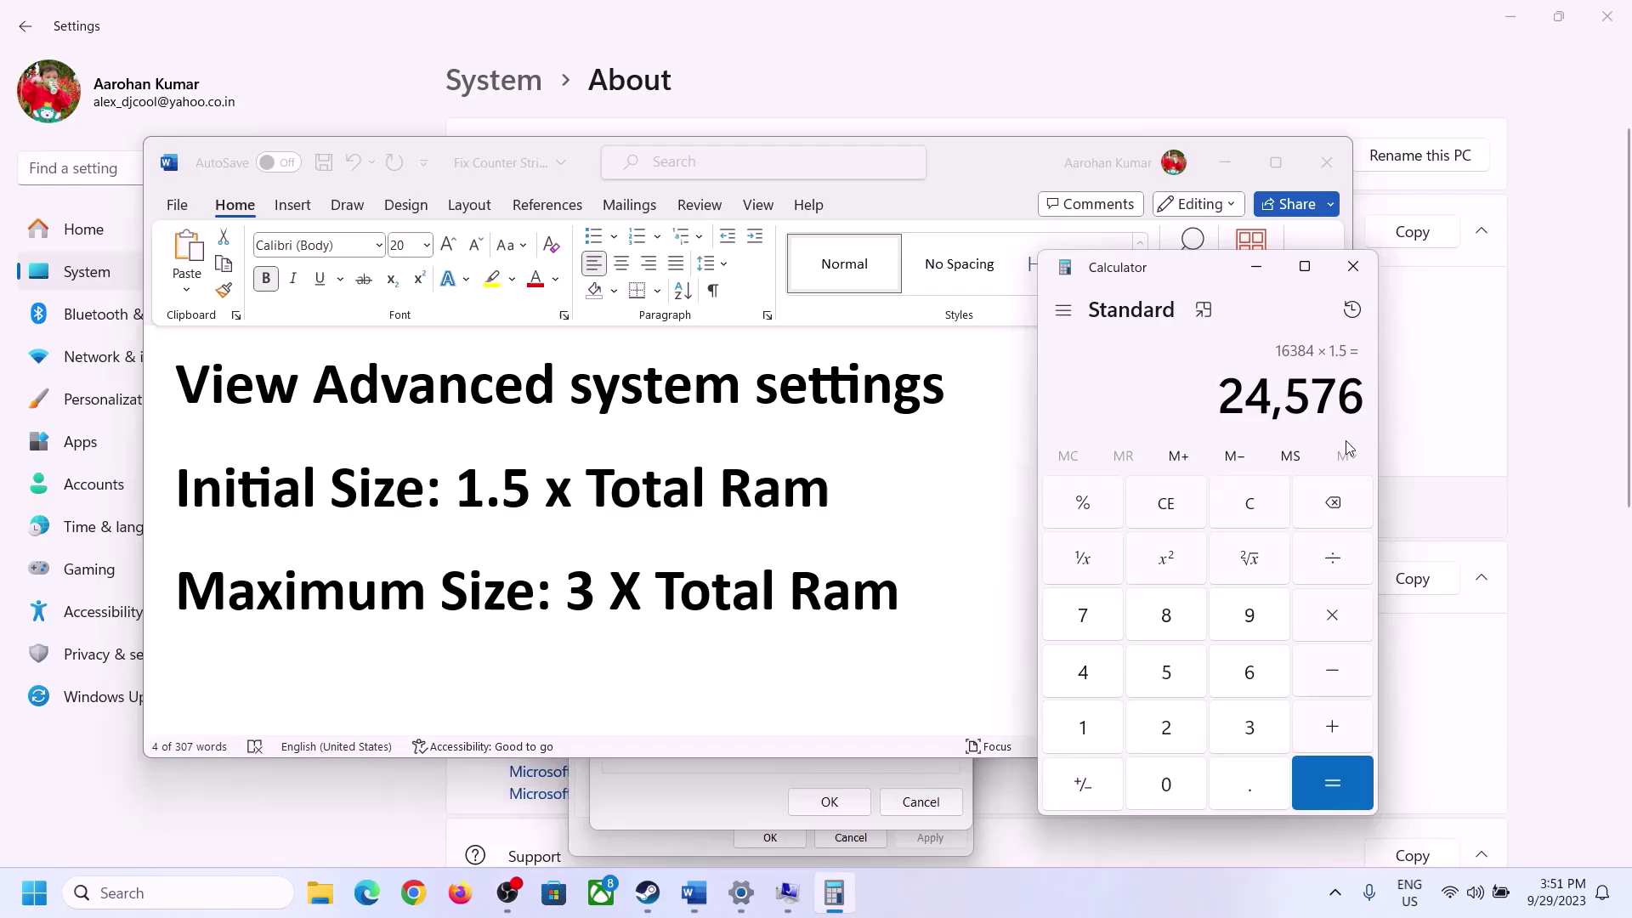
{"action": "left_click", "coordinate": [1250, 504]}
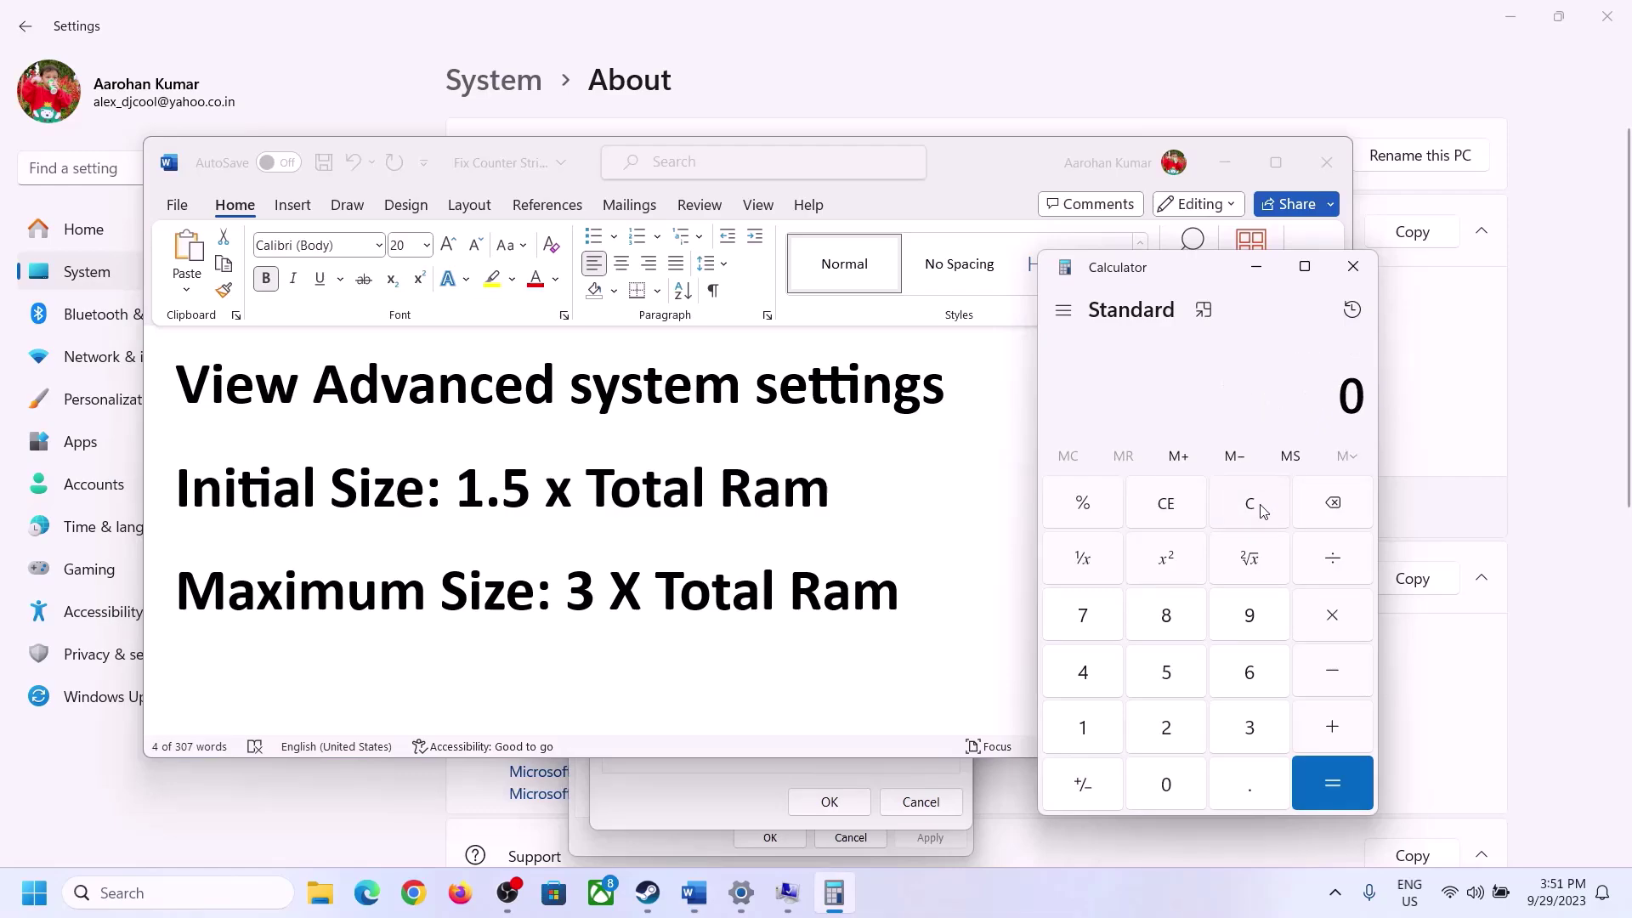
{"action": "left_click", "coordinate": [741, 893]}
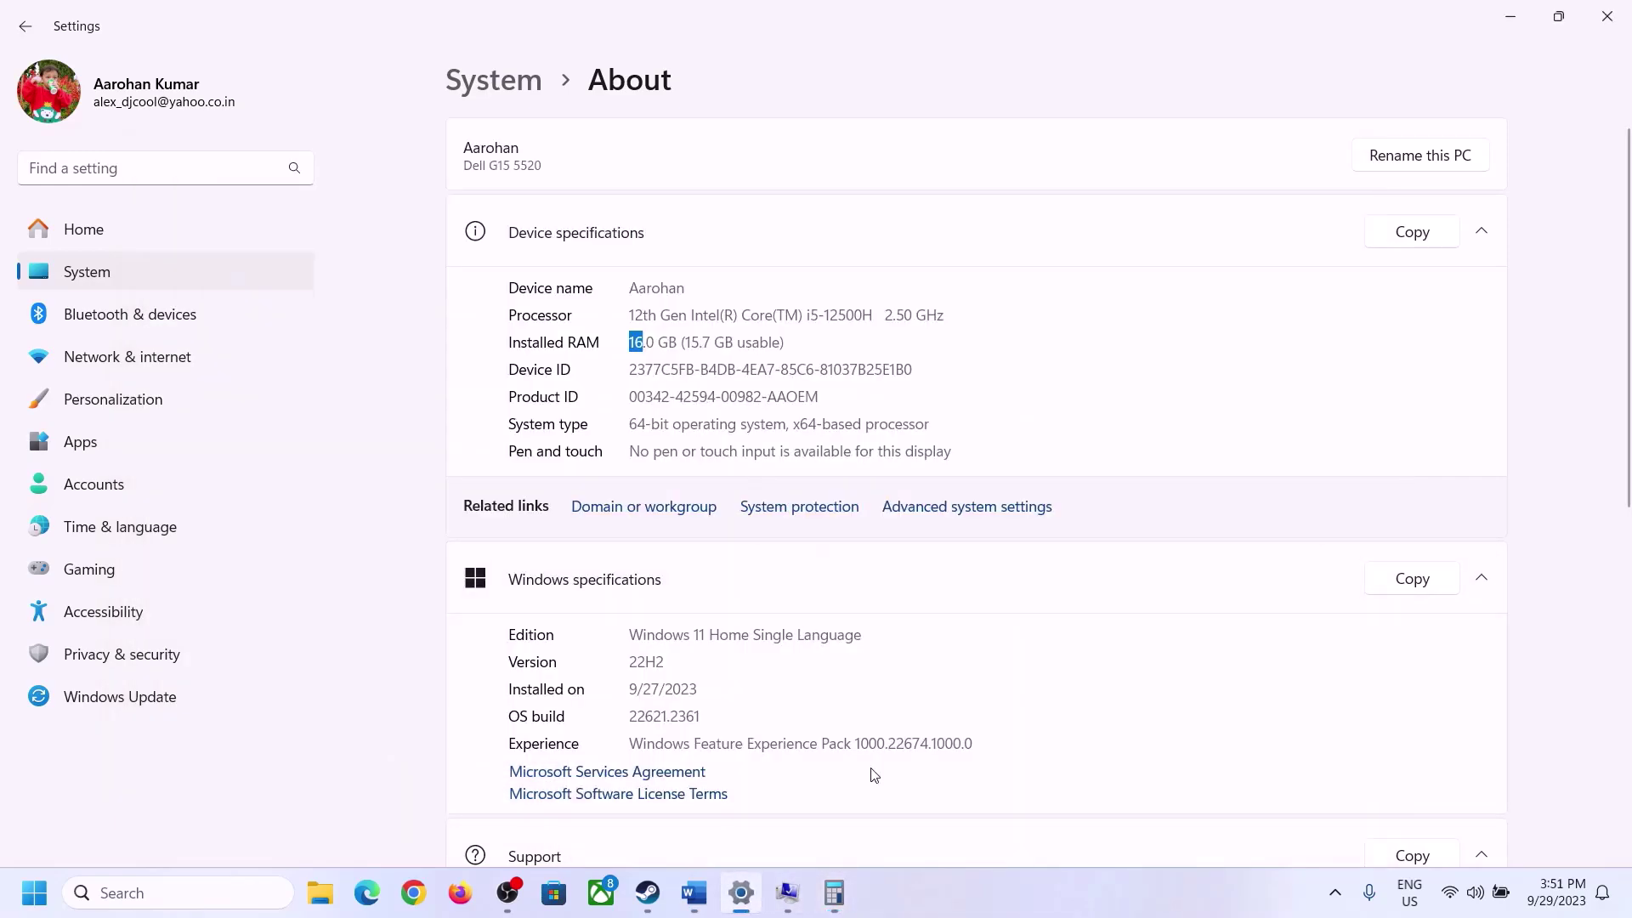
Step: Return to Calculator and compute 16 × 1024 again as the basis for the maximum size
{"action": "left_click", "coordinate": [834, 893]}
{"action": "left_click", "coordinate": [1101, 724]}
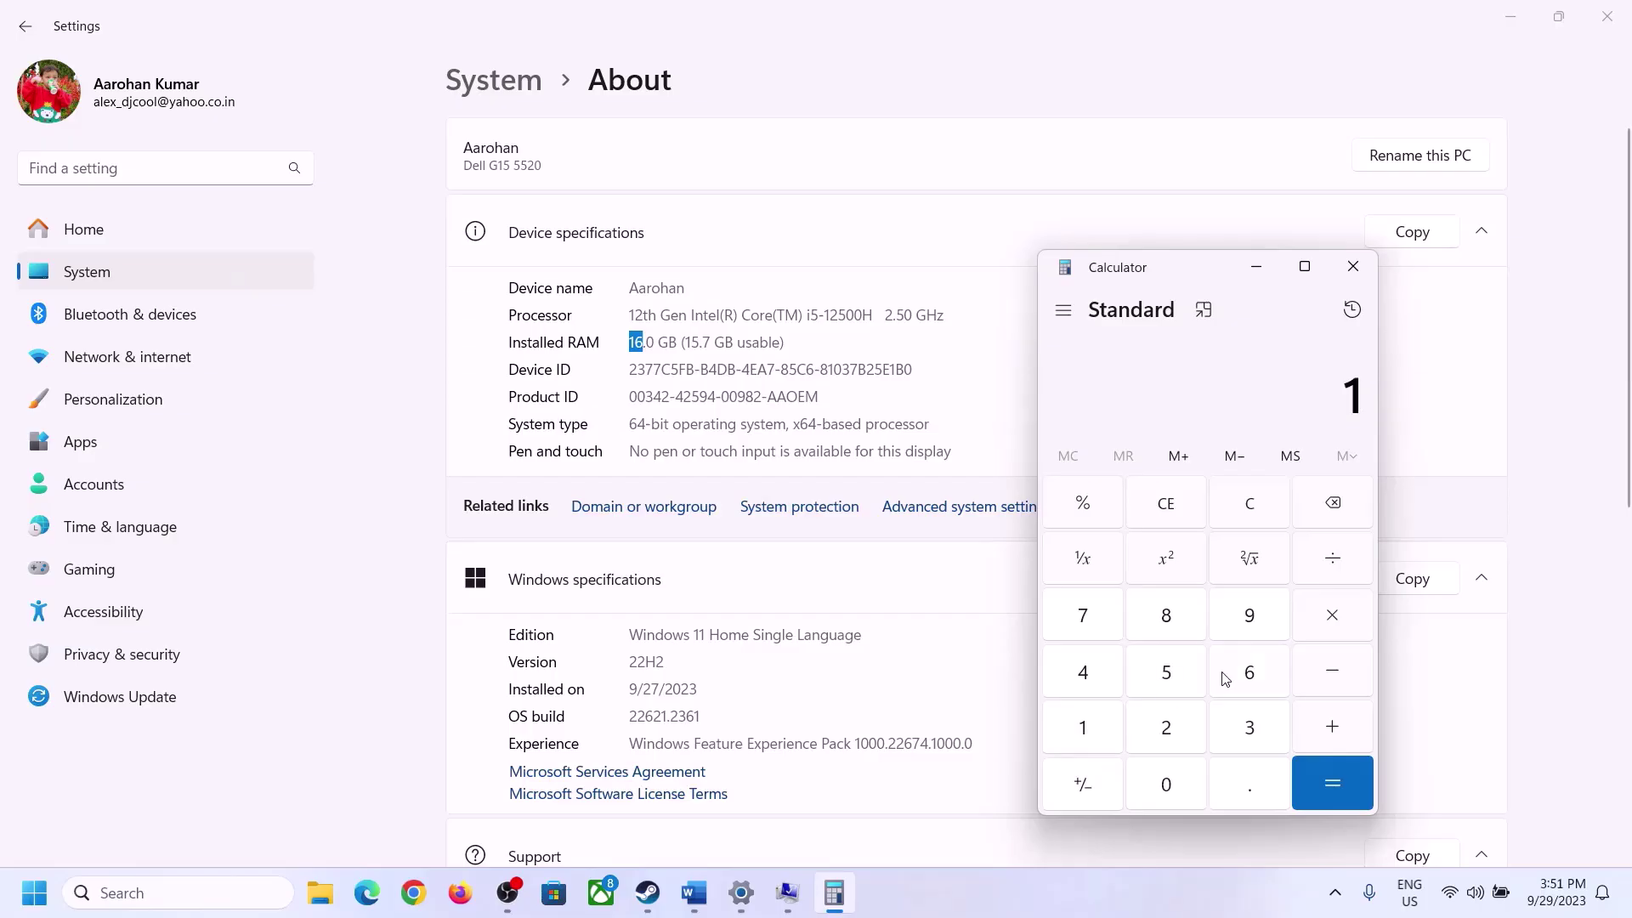
{"action": "left_click", "coordinate": [1241, 676]}
{"action": "left_click", "coordinate": [1319, 619]}
{"action": "left_click", "coordinate": [1095, 718]}
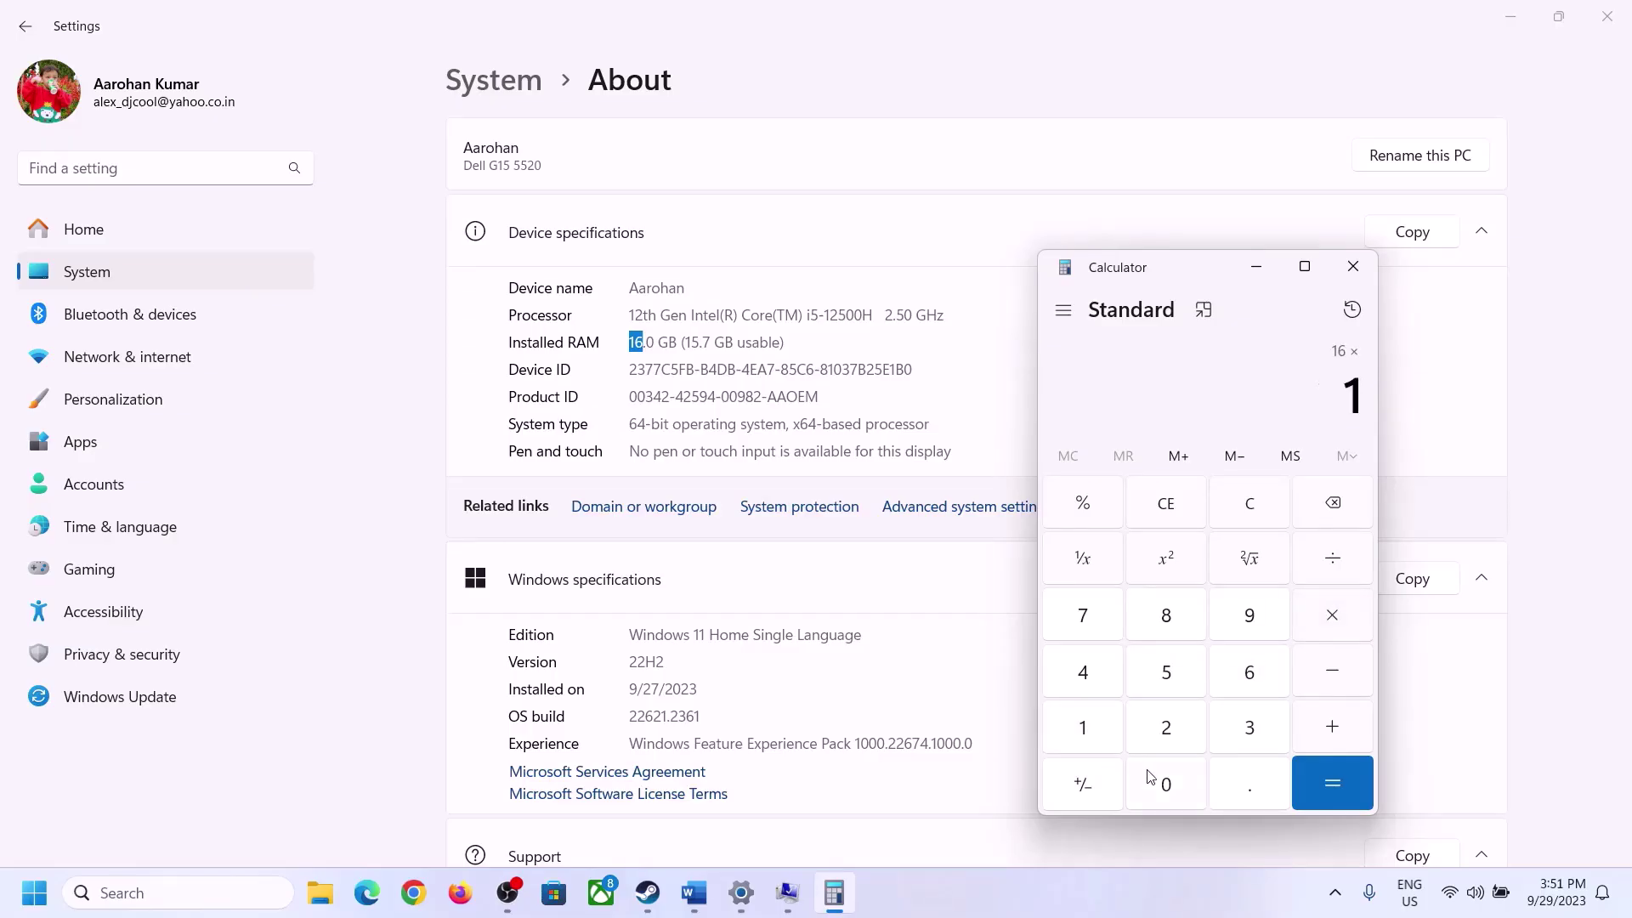
{"action": "left_click", "coordinate": [1149, 777]}
{"action": "left_click", "coordinate": [1166, 724]}
{"action": "left_click", "coordinate": [1088, 680]}
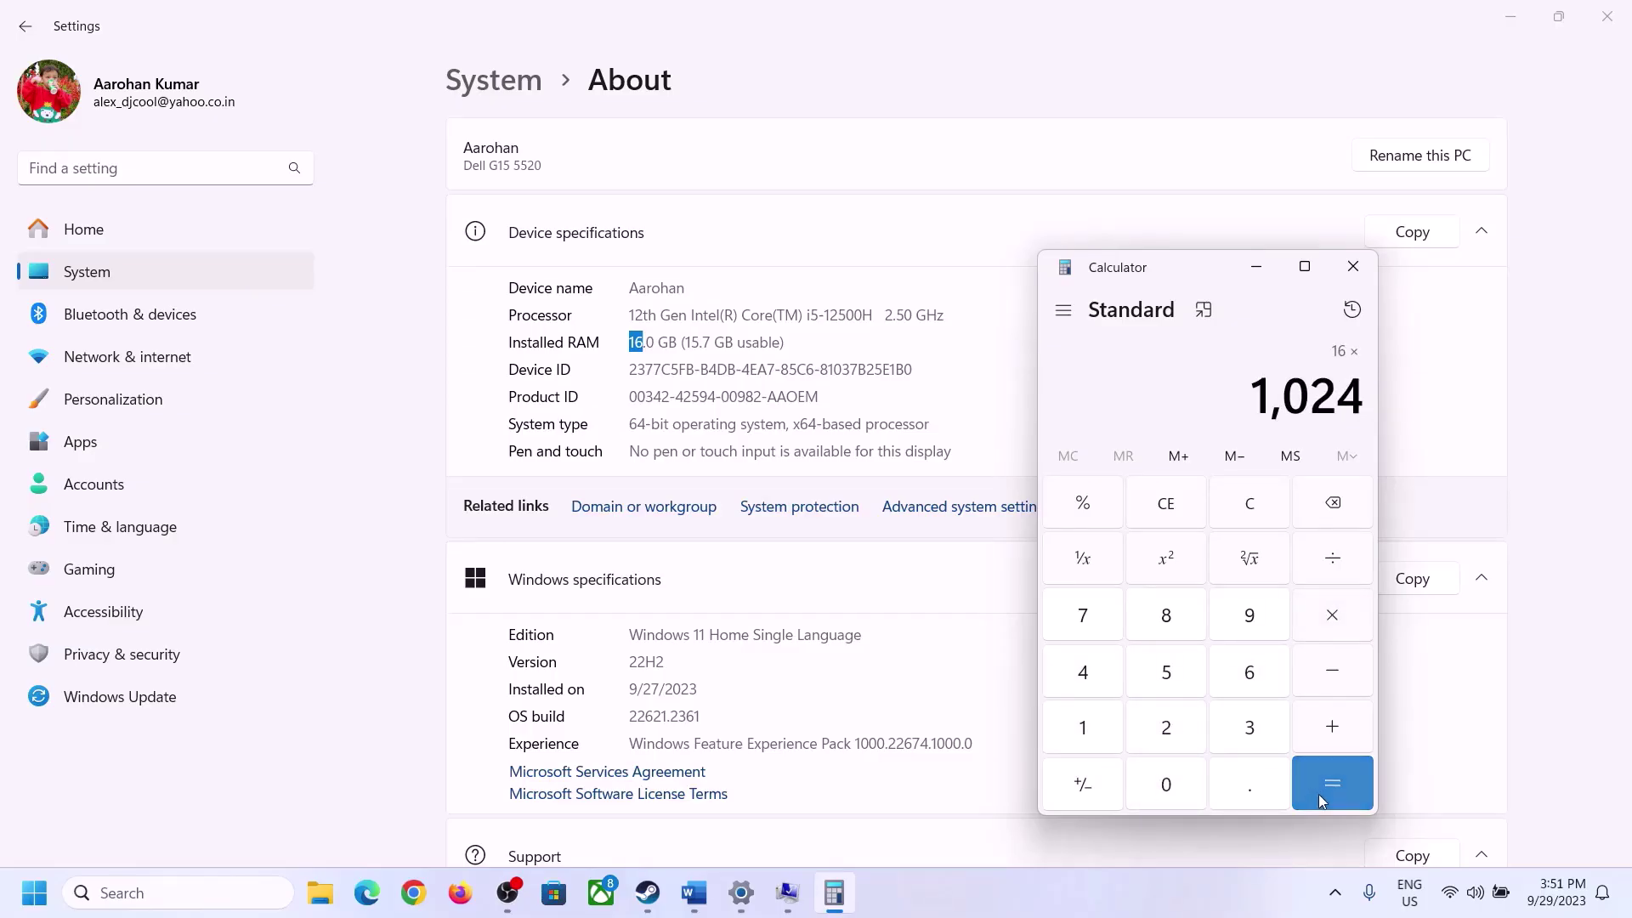
{"action": "left_click", "coordinate": [1321, 791]}
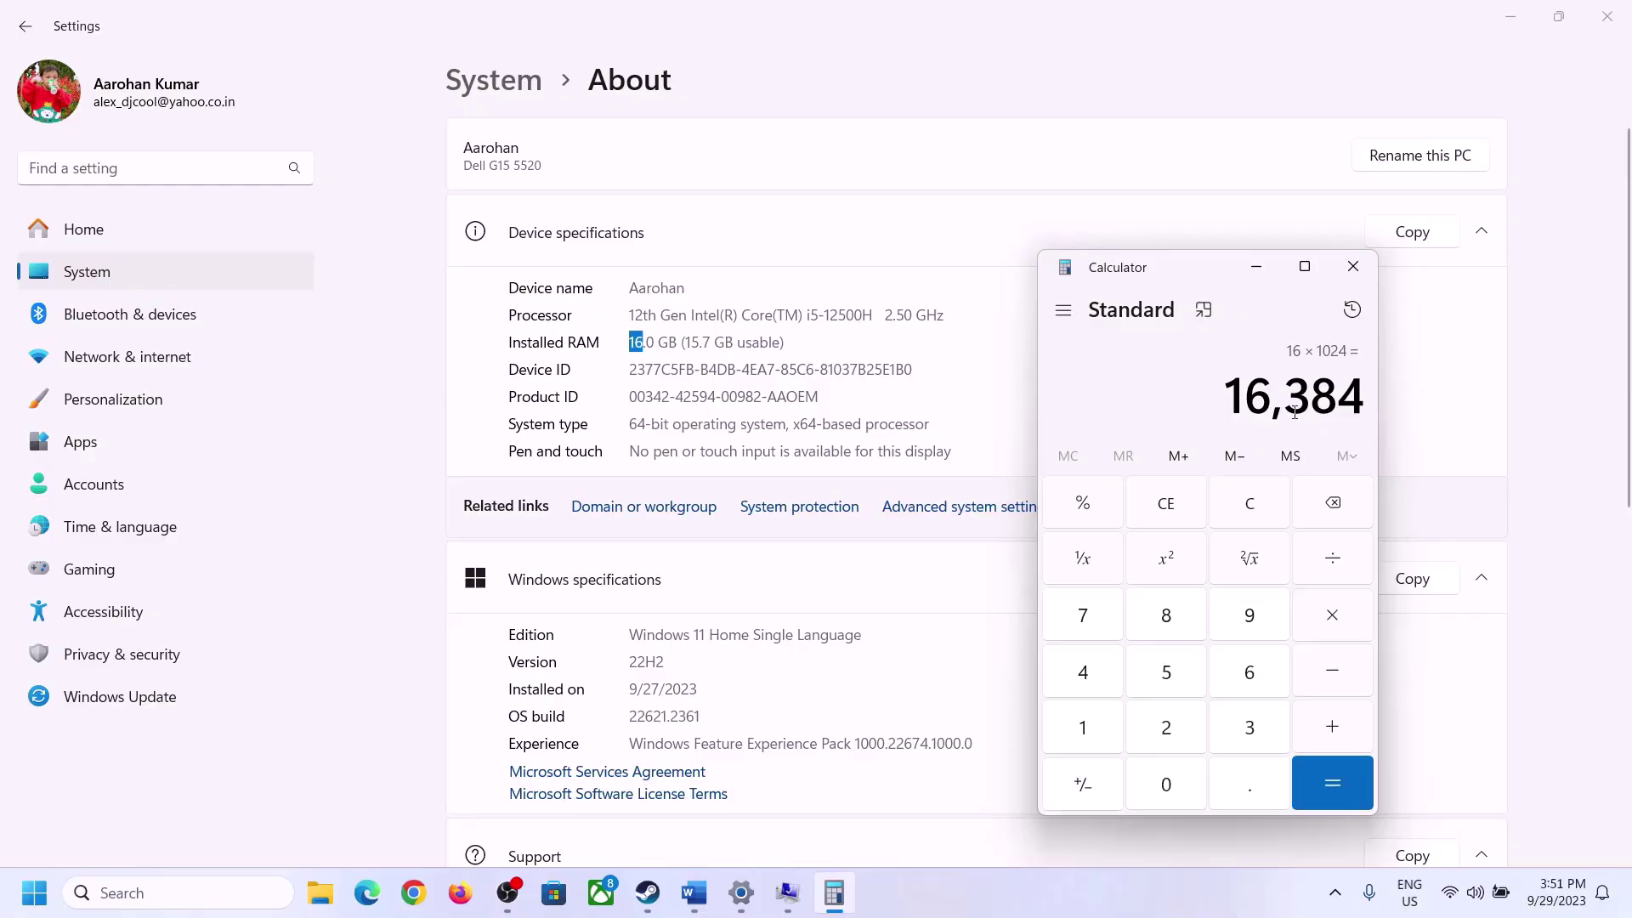
Step: Check the "3 X Total Ram" formula in the notes and multiply the calculated RAM size by 3
{"action": "left_click", "coordinate": [694, 893]}
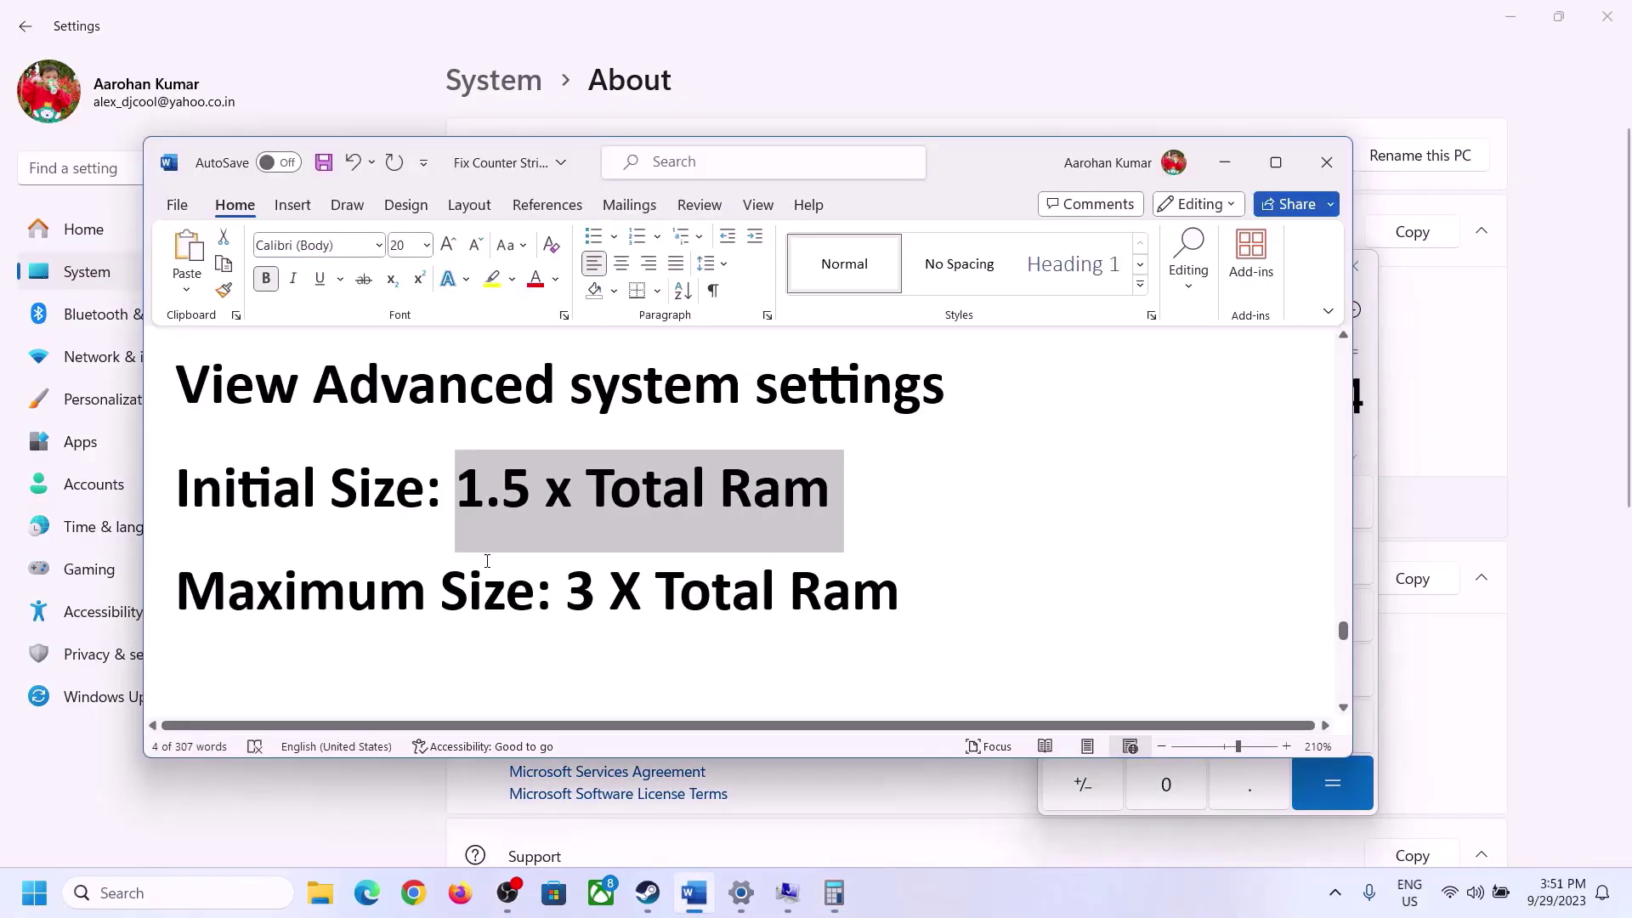
{"action": "left_click", "coordinate": [834, 892]}
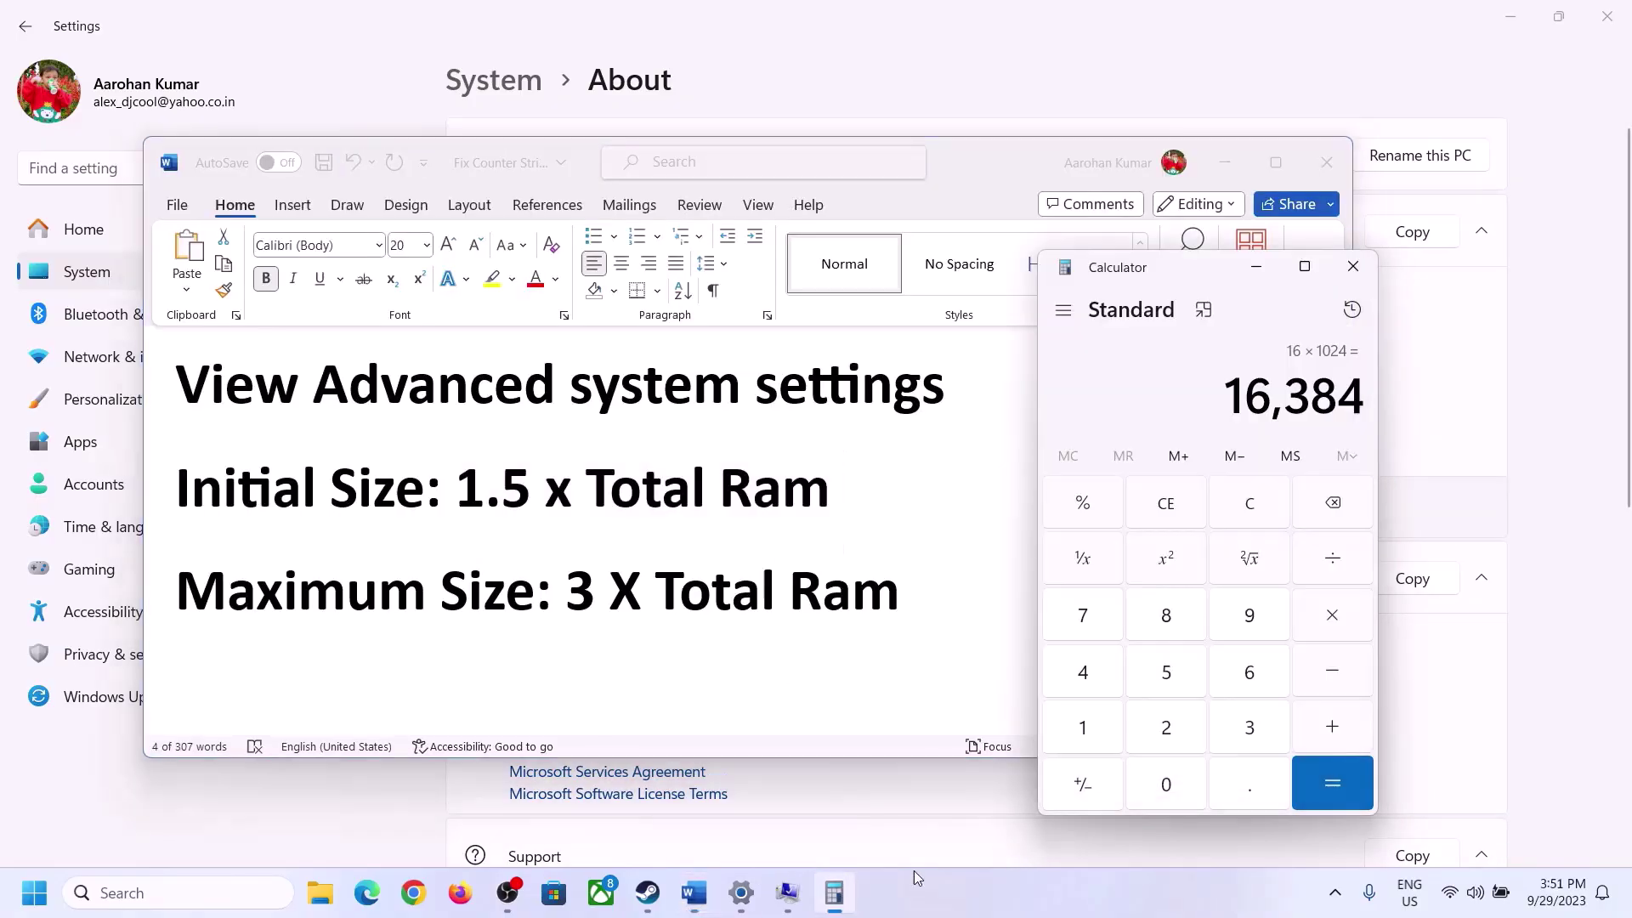
{"action": "left_click", "coordinate": [1332, 618]}
{"action": "left_click", "coordinate": [1235, 731]}
{"action": "left_click", "coordinate": [1356, 785]}
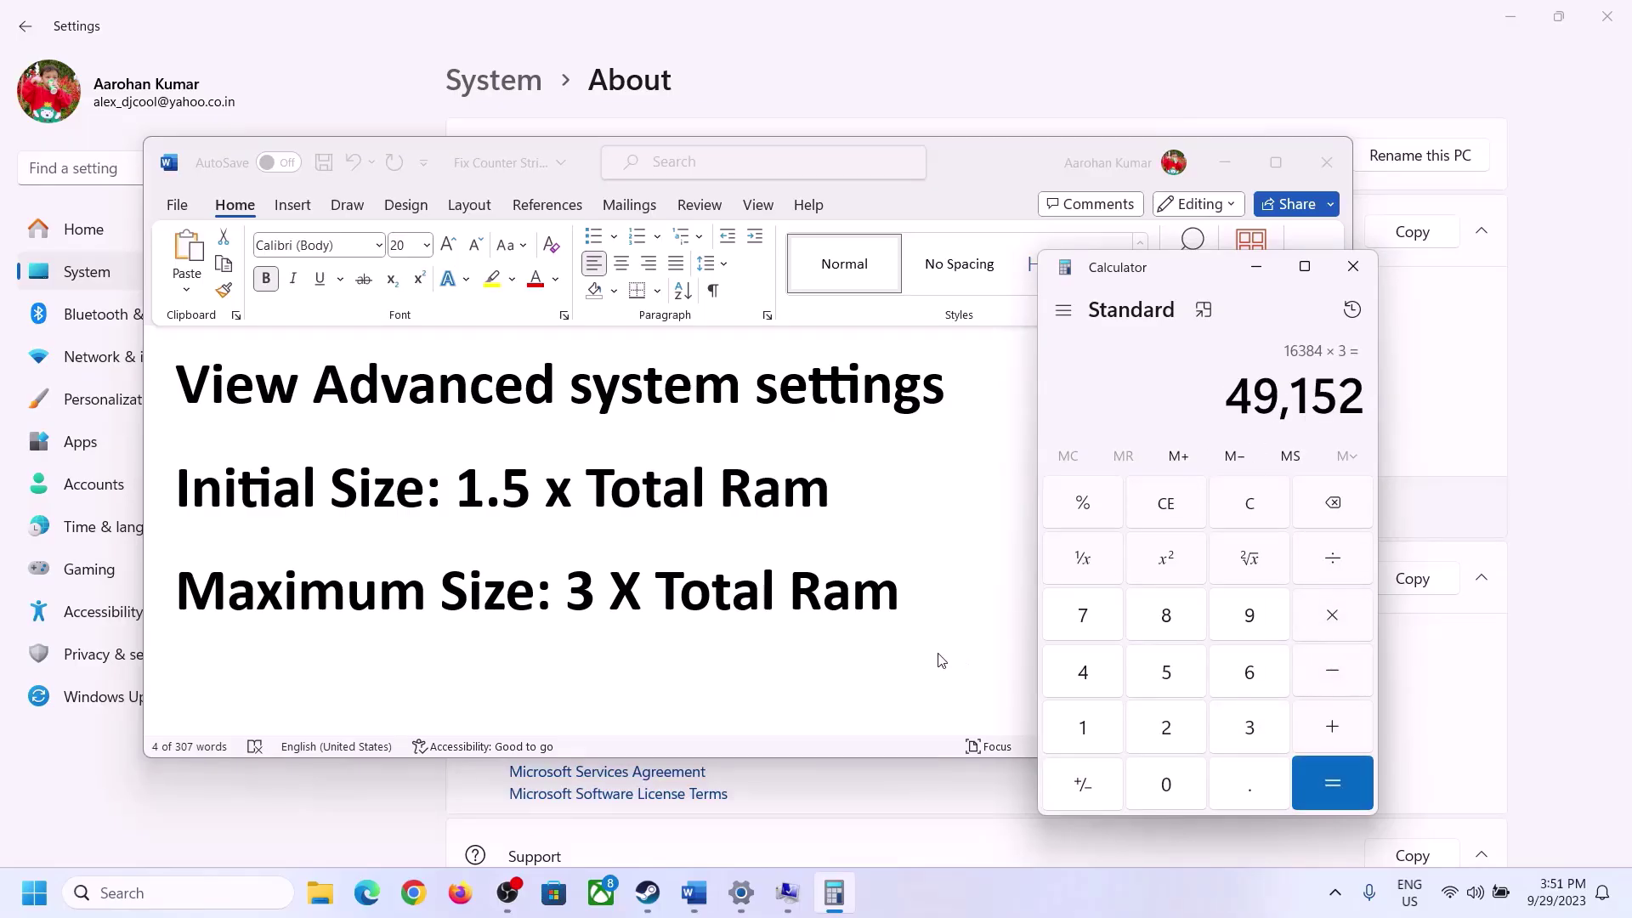
Step: Set drive C:'s maximum paging file size to 49152 MB, assign the custom sizes to the drive and confirm the Virtual Memory dialog
{"action": "left_click", "coordinate": [787, 893]}
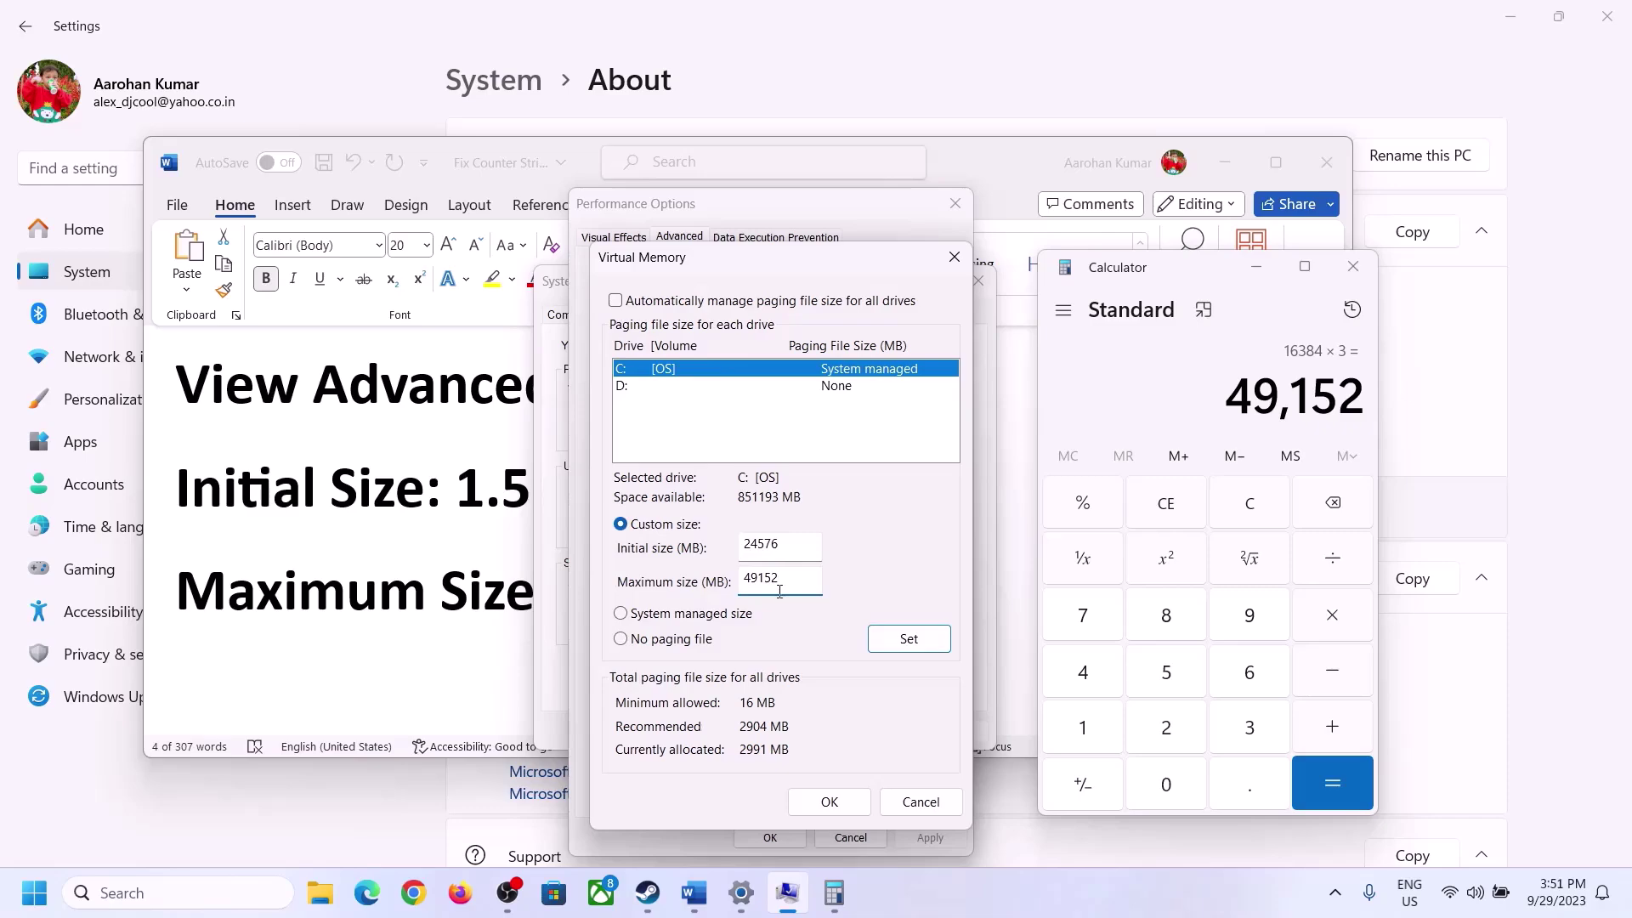
{"action": "left_click", "coordinate": [908, 644]}
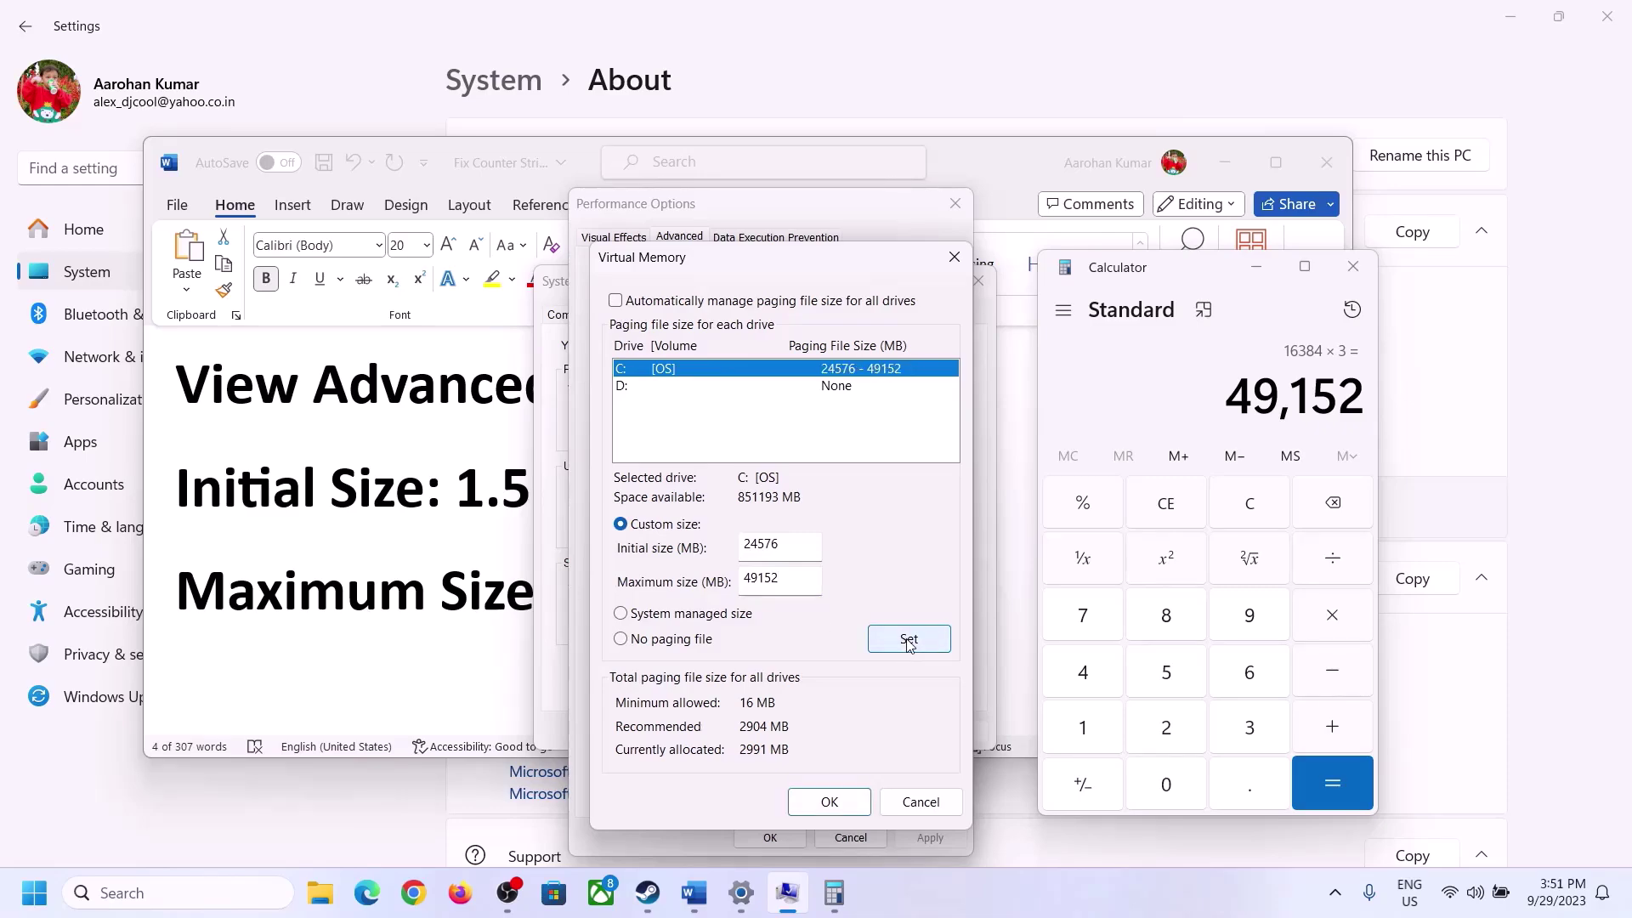
{"action": "left_click", "coordinate": [830, 803]}
{"action": "left_click", "coordinate": [986, 522]}
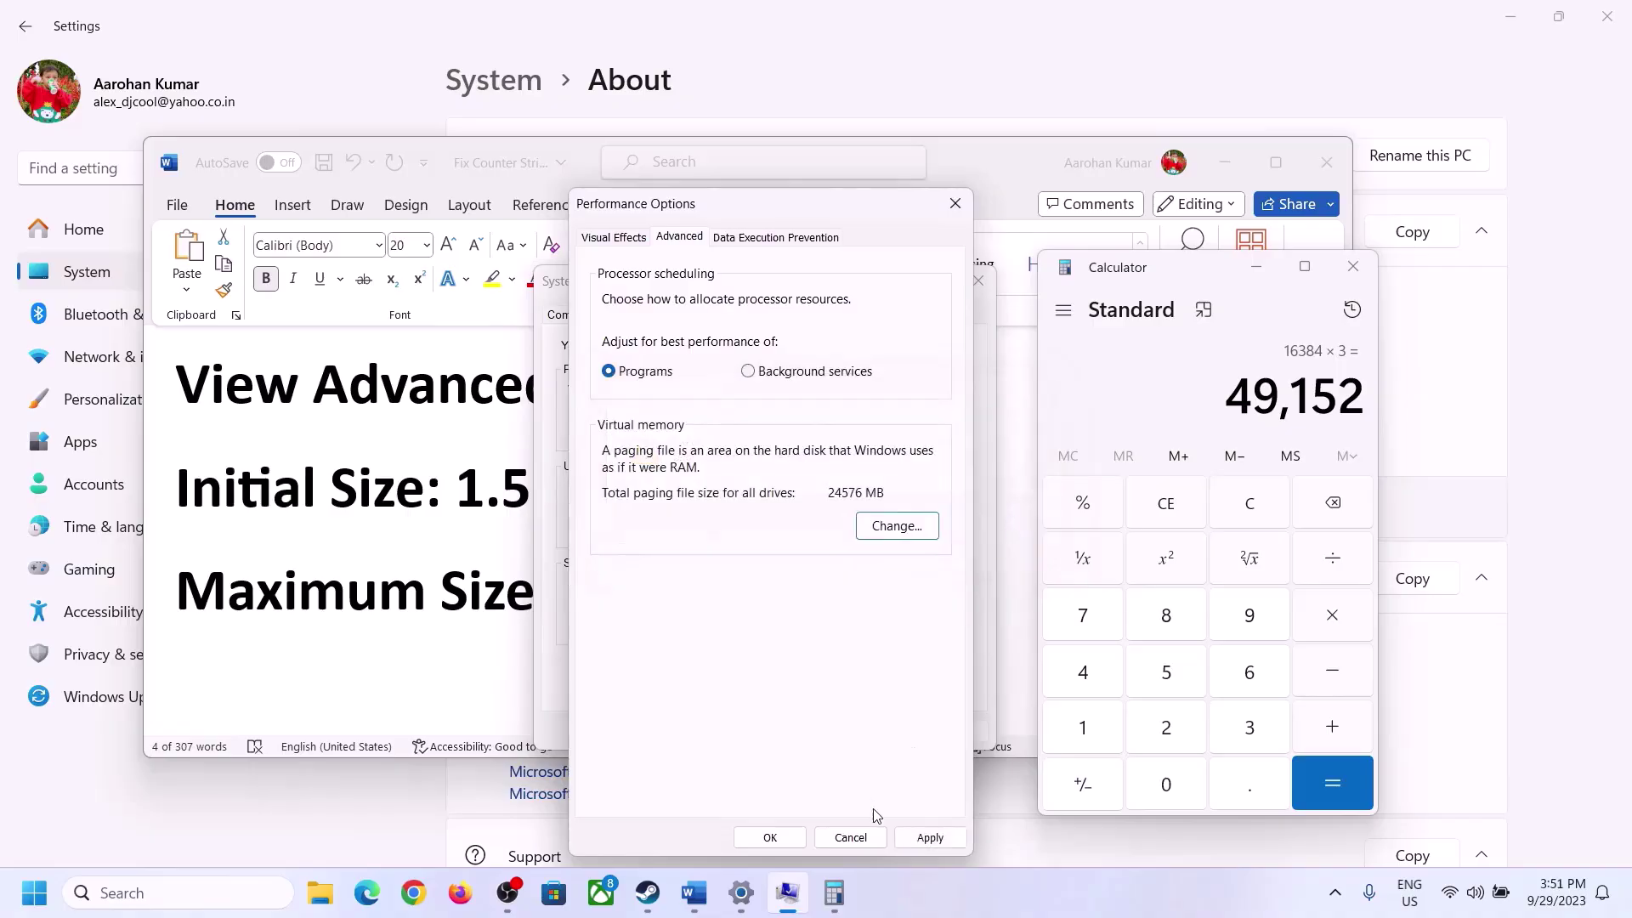
Step: Apply the Performance Options changes, confirm System Properties and dismiss the restart prompt without restarting
{"action": "left_click", "coordinate": [930, 837]}
{"action": "left_click", "coordinate": [770, 837]}
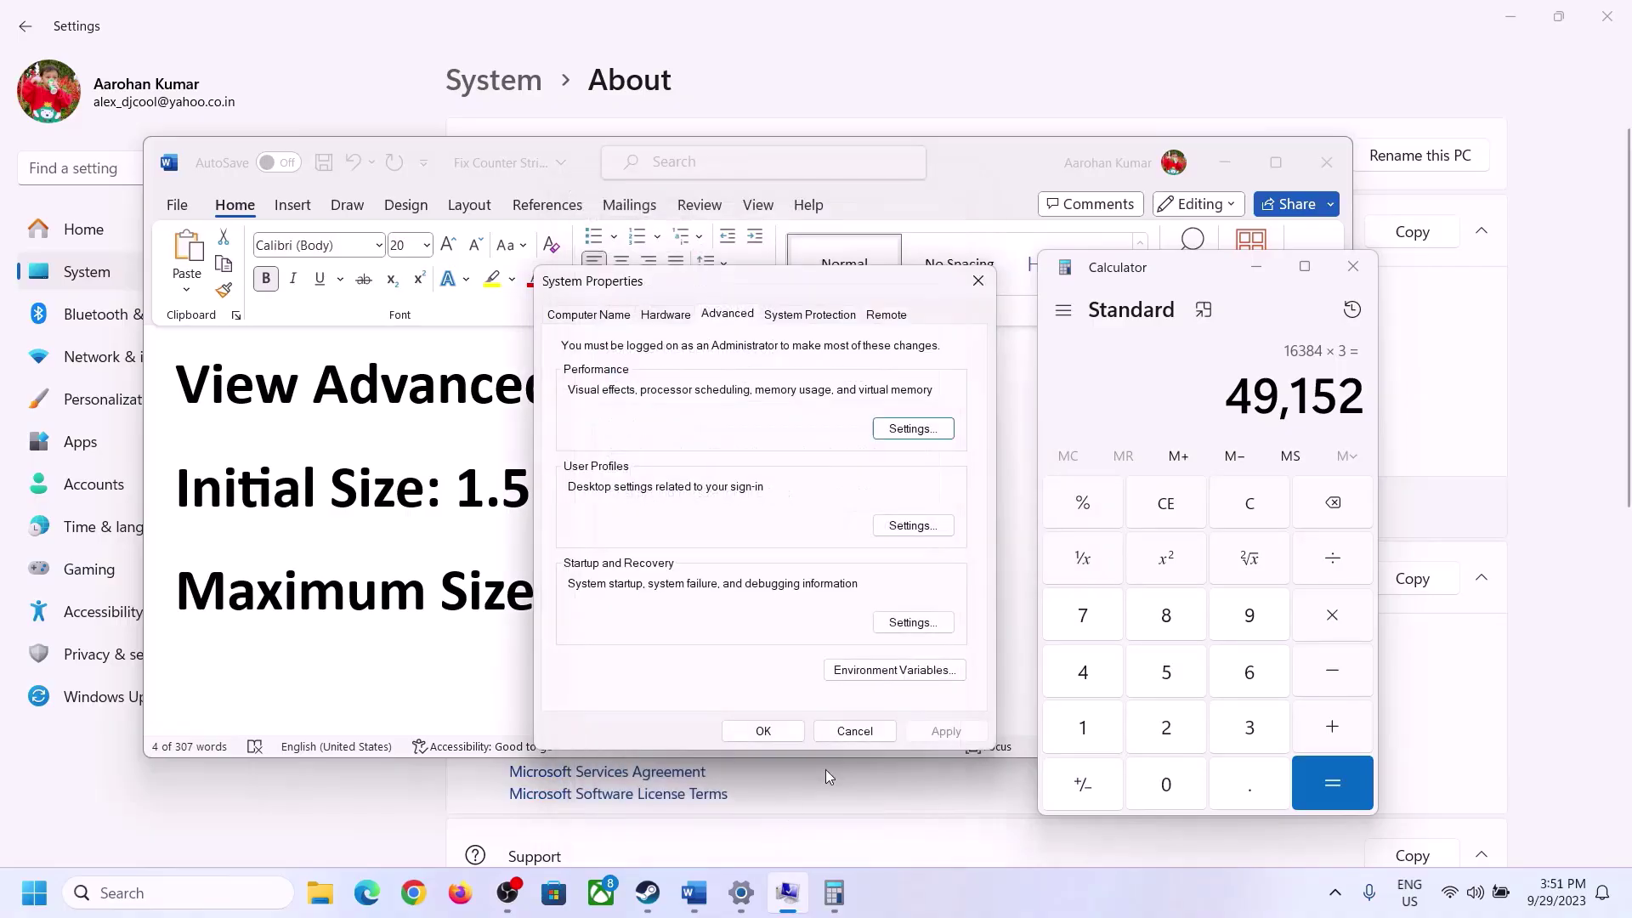
{"action": "left_click", "coordinate": [776, 728]}
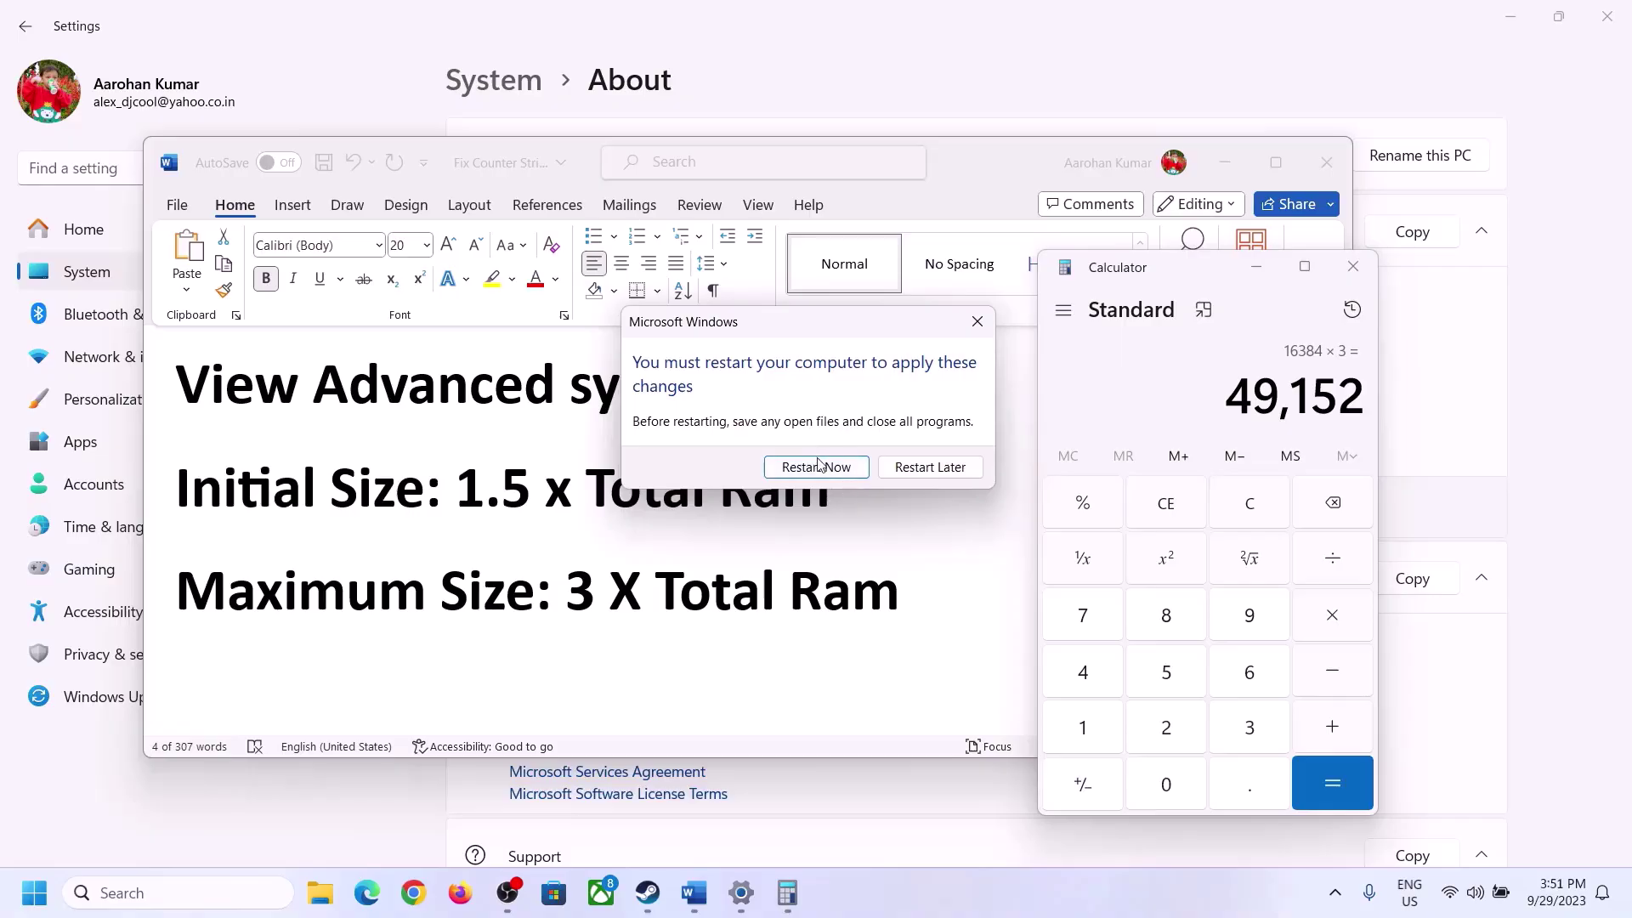
{"action": "left_click", "coordinate": [978, 321]}
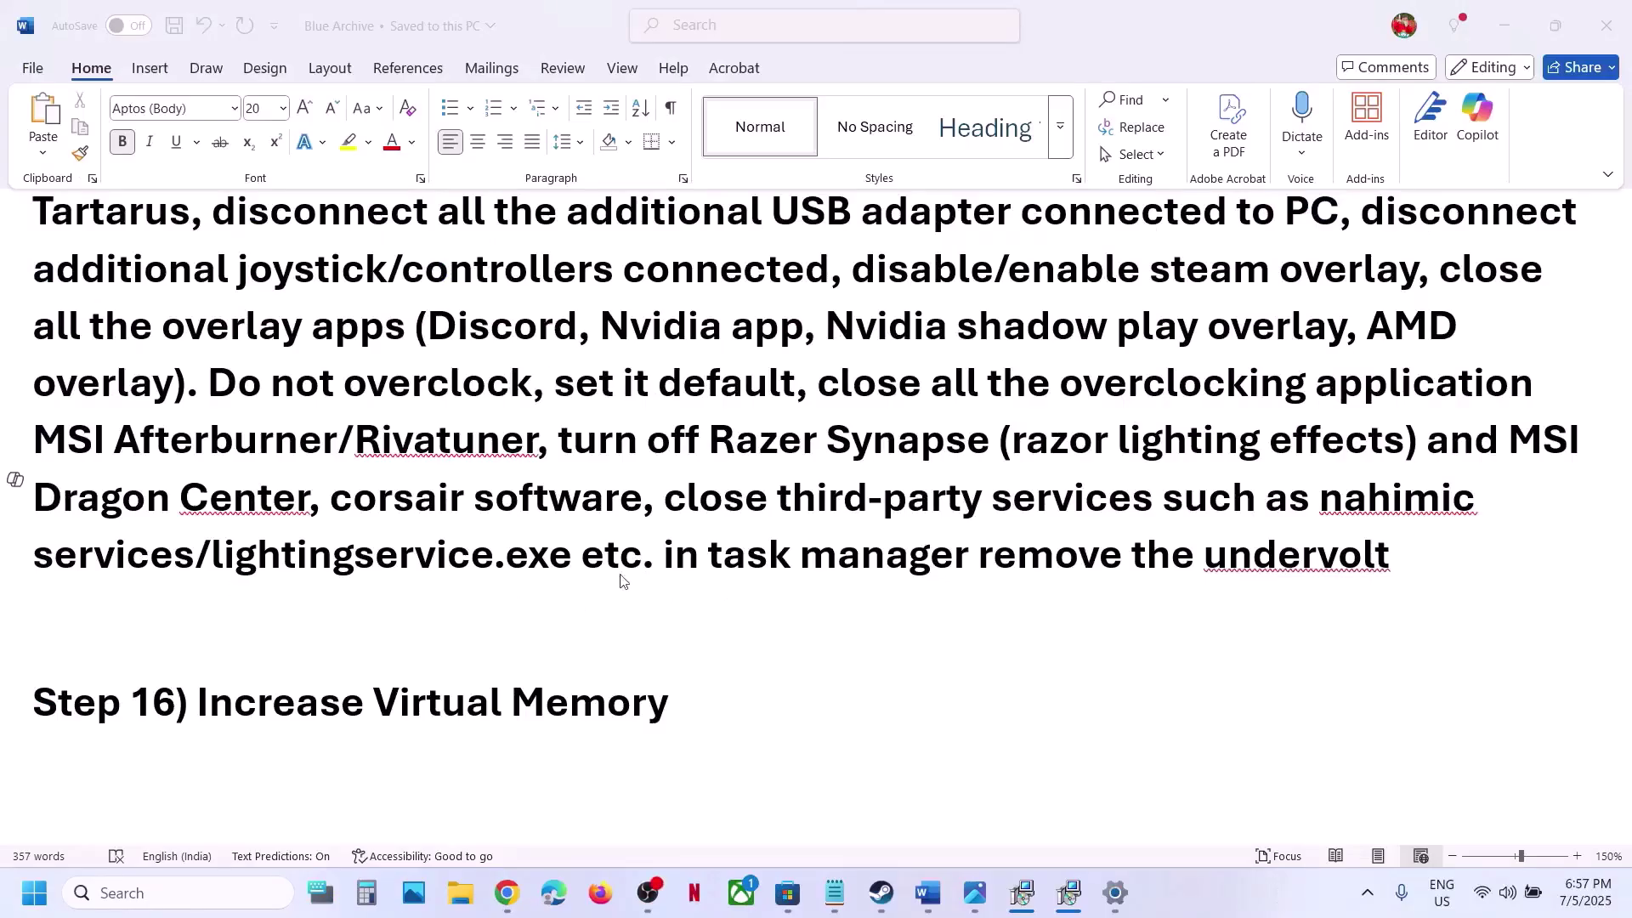
Step: Highlight "Update system BIOS" in Step 17 of the Blue Archive notes and check the laptop's battery charge
{"action": "scroll", "coordinate": [605, 588], "scroll_direction": "down", "scroll_amount": 3}
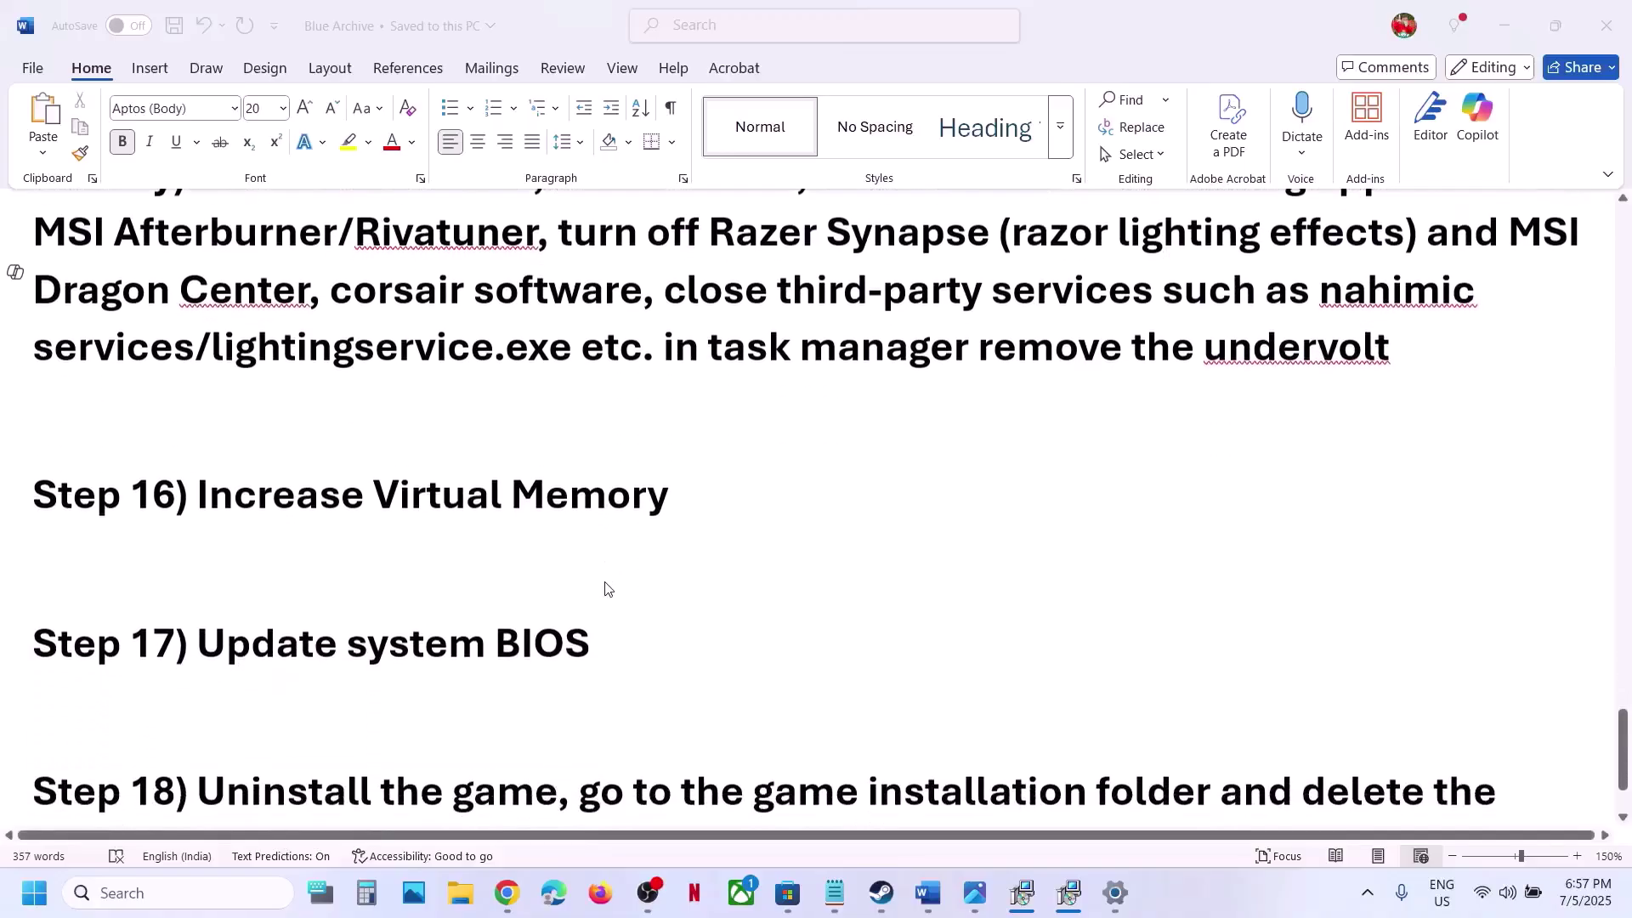
{"action": "scroll", "coordinate": [605, 588], "scroll_direction": "up", "scroll_amount": 1}
{"action": "left_click", "coordinate": [257, 712]}
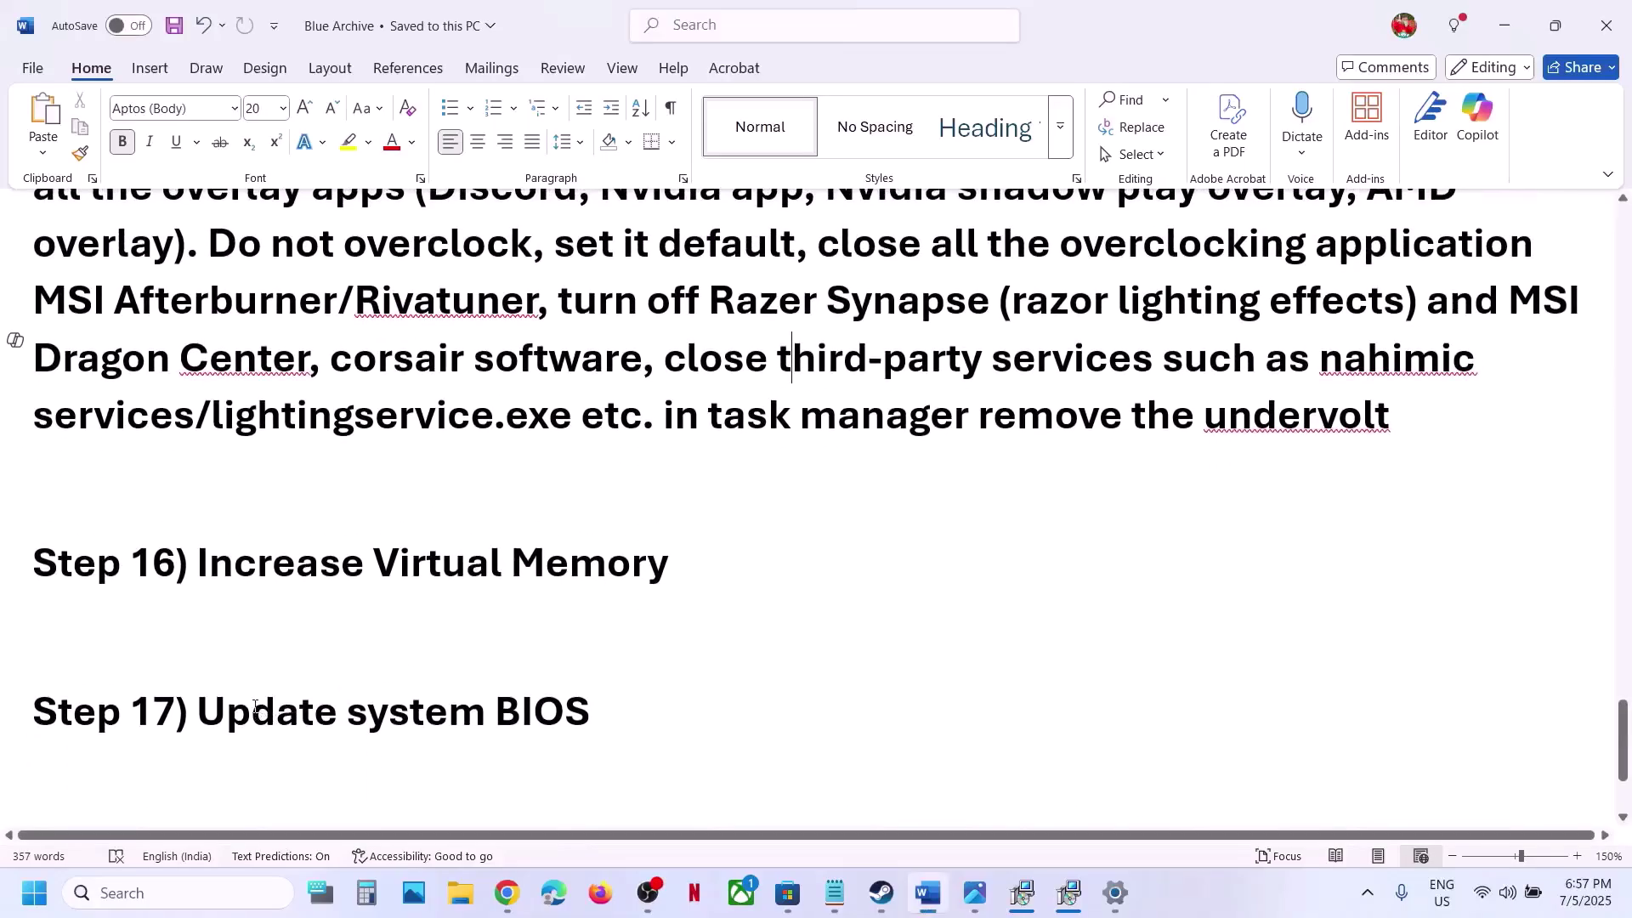
{"action": "double_click", "coordinate": [257, 712]}
{"action": "left_click", "coordinate": [253, 712]}
{"action": "left_click_drag", "start_coordinate": [252, 713], "coordinate": [587, 712]}
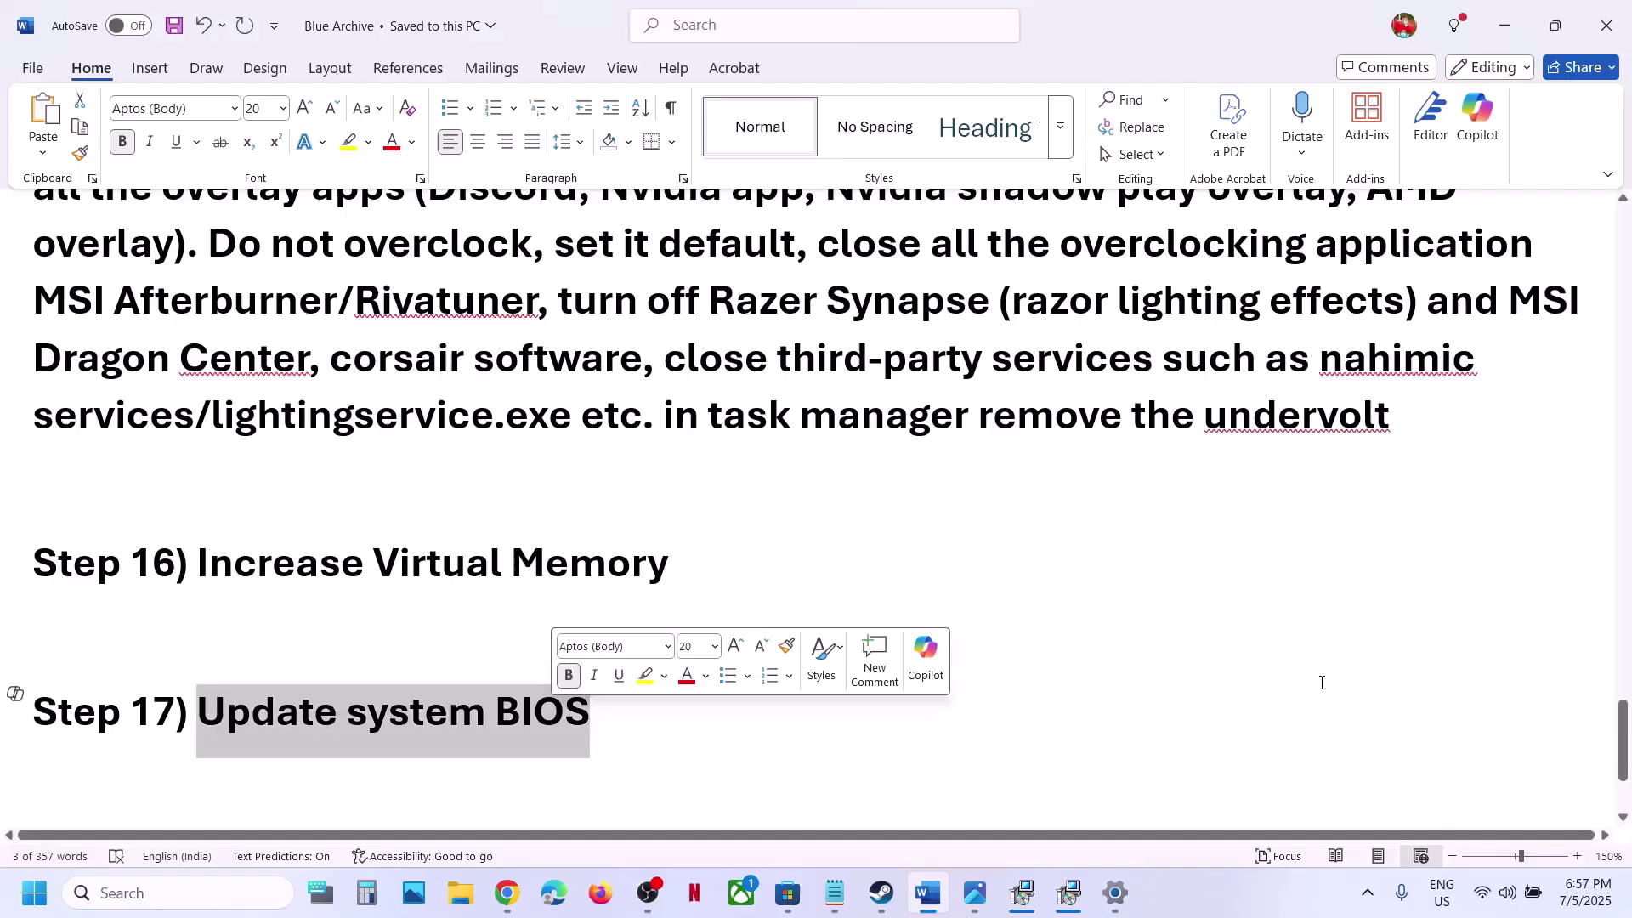
{"action": "left_click", "coordinate": [1507, 894]}
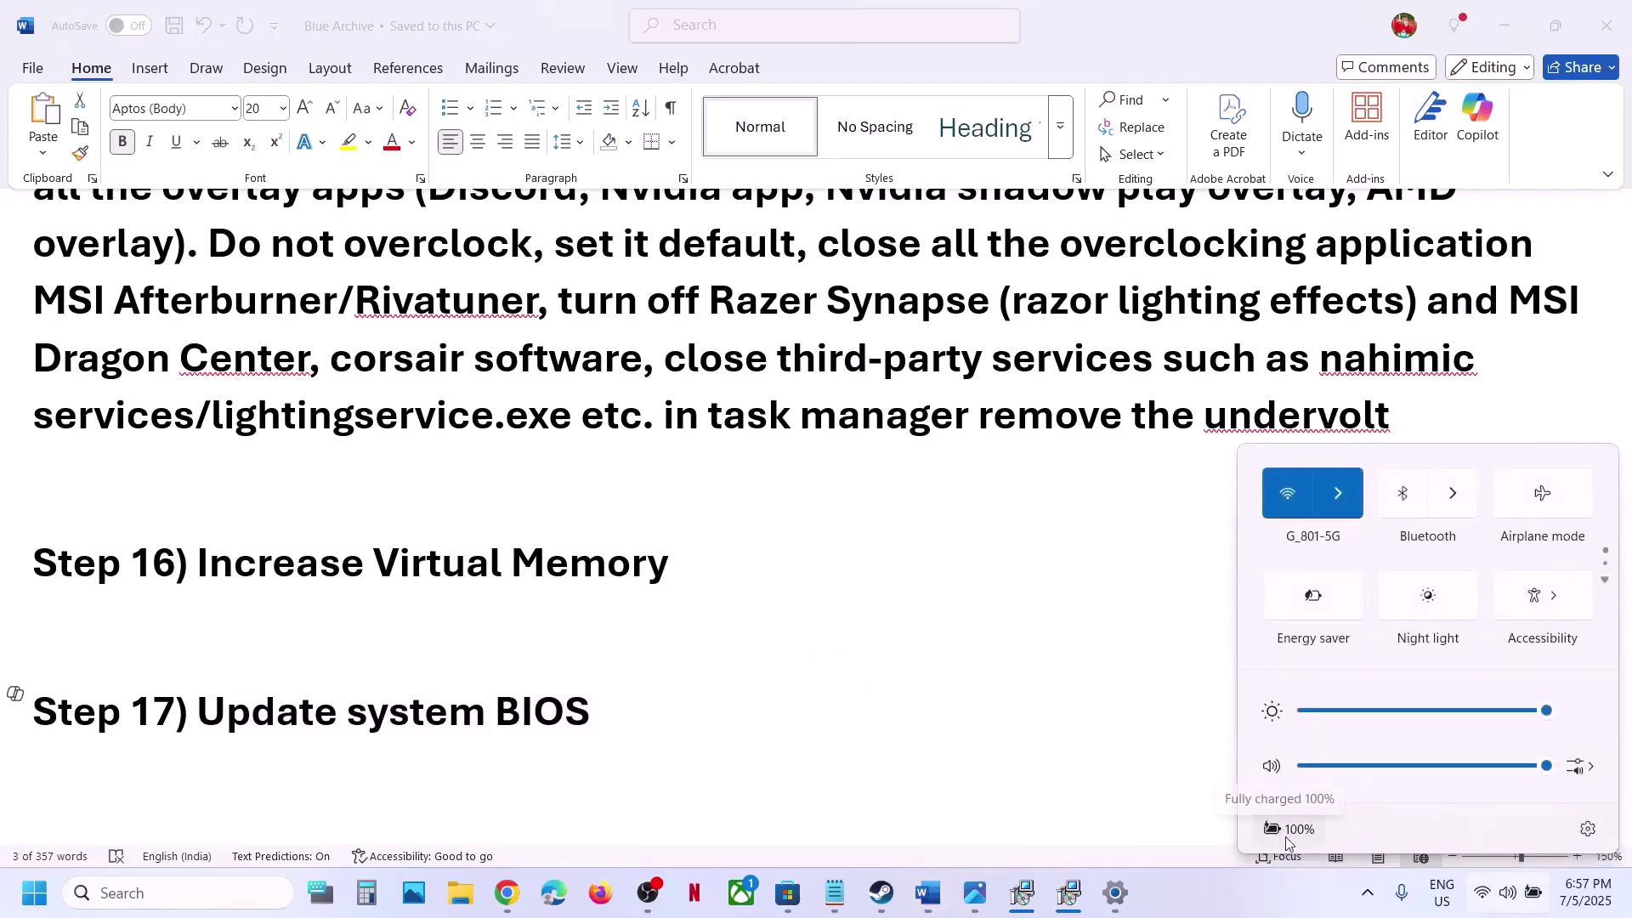
{"action": "left_click", "coordinate": [750, 707]}
Step: Highlight the uninstall instructions of Step 18 and show the management options for Blue Archive in the Steam library, including Uninstall
{"action": "scroll", "coordinate": [751, 707], "scroll_direction": "down", "scroll_amount": 3}
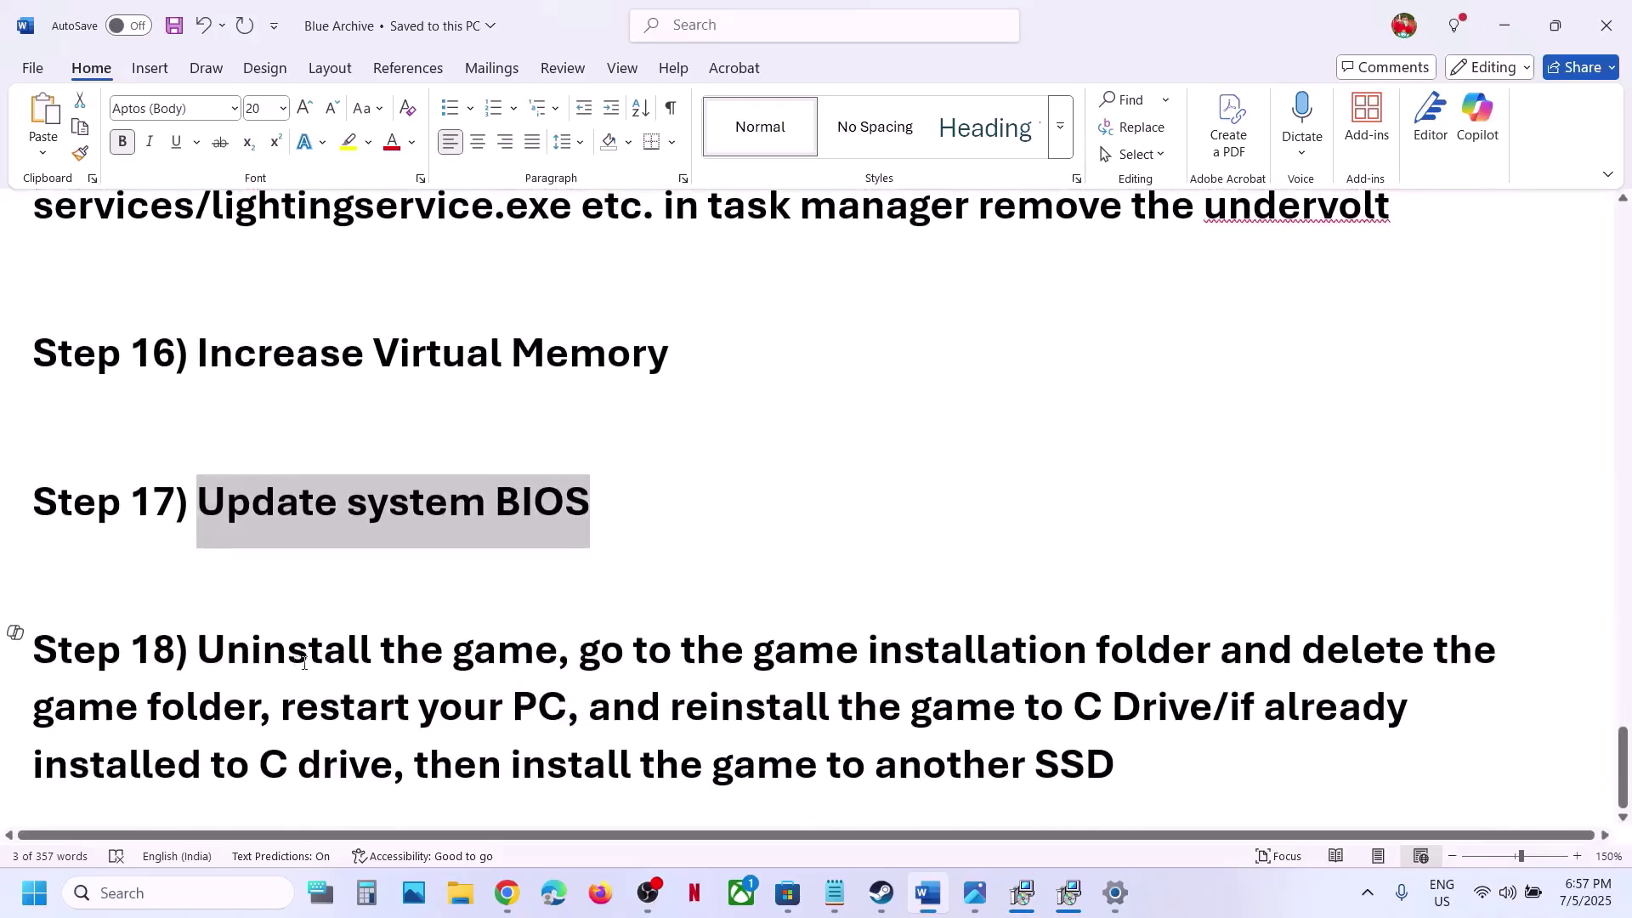
{"action": "left_click_drag", "start_coordinate": [295, 663], "coordinate": [1029, 765]}
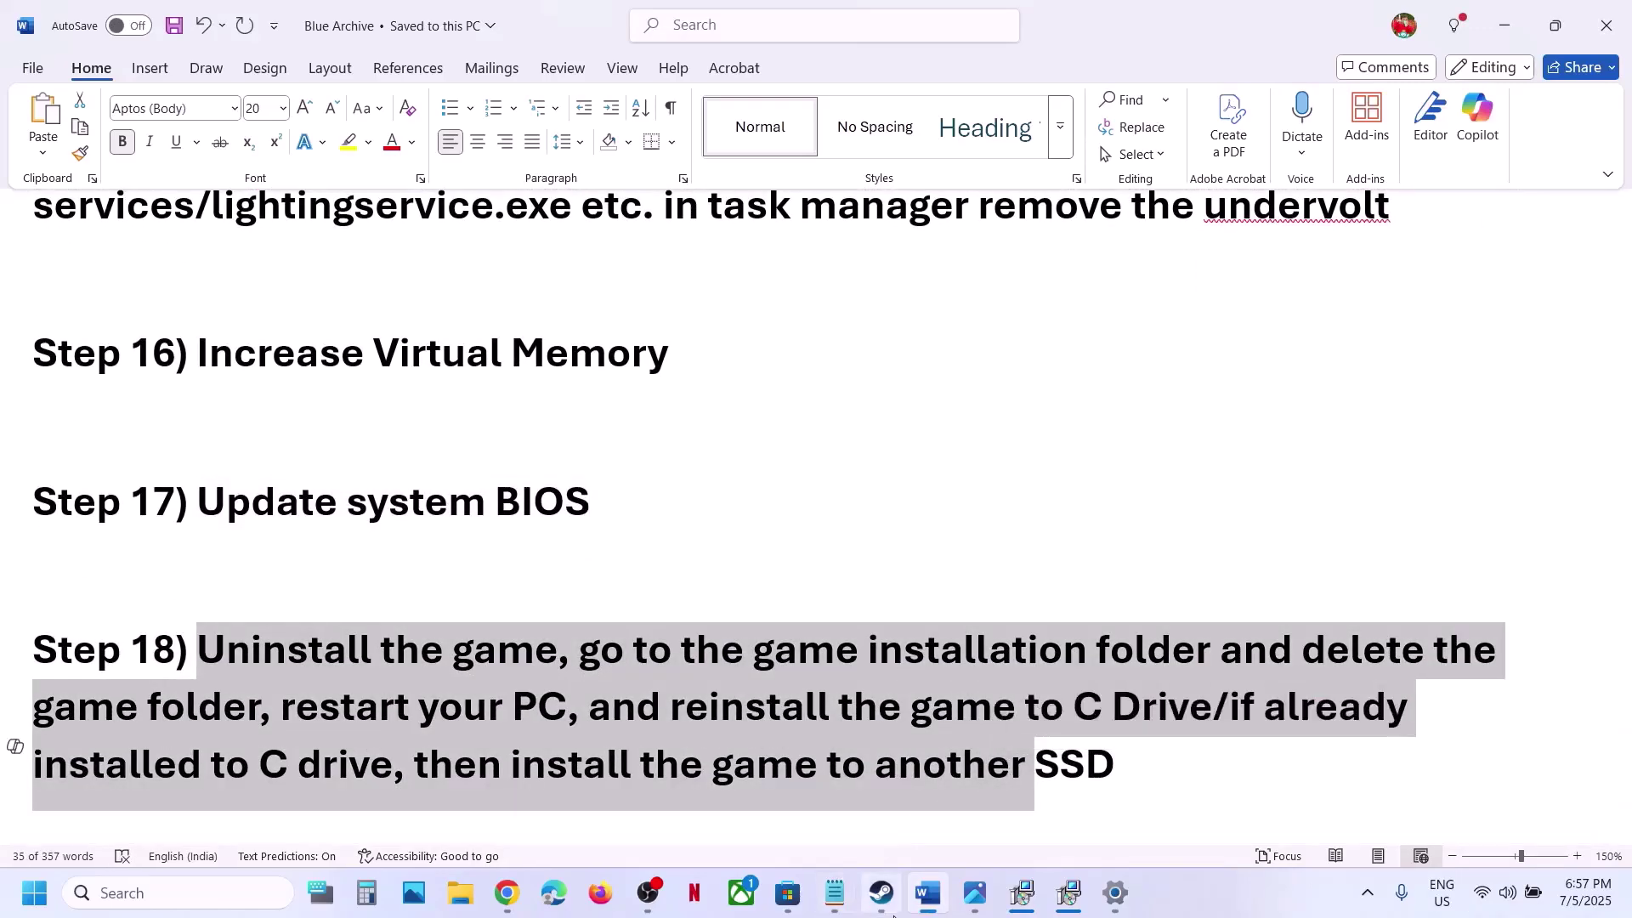
{"action": "left_click", "coordinate": [882, 893]}
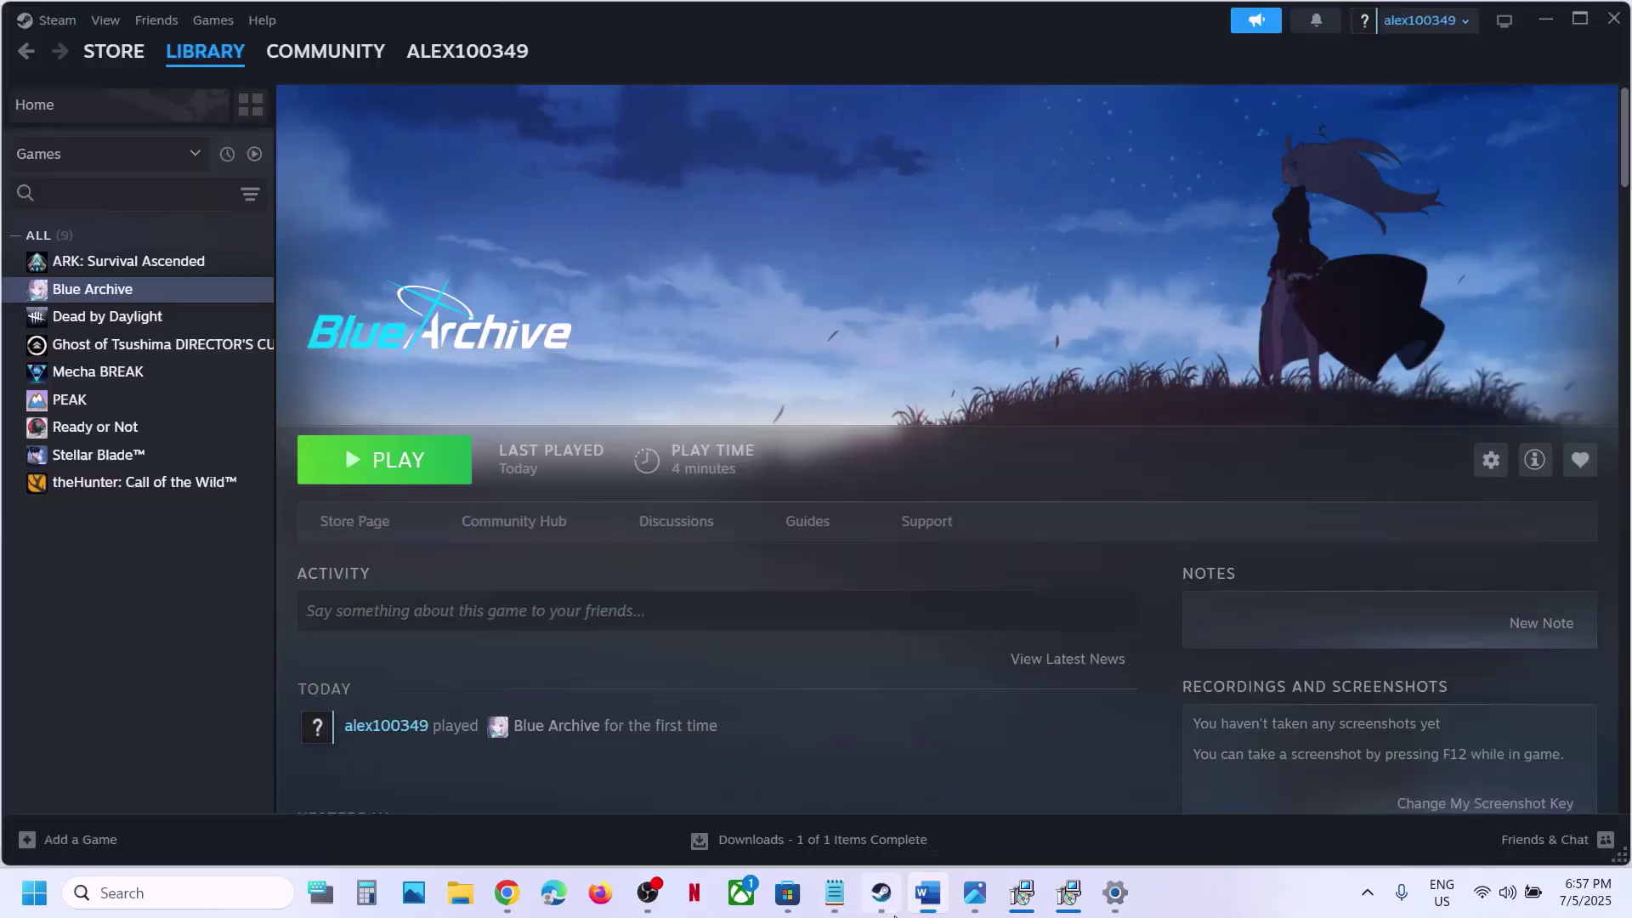
{"action": "right_click", "coordinate": [130, 292]}
{"action": "mouse_move", "coordinate": [208, 416]}
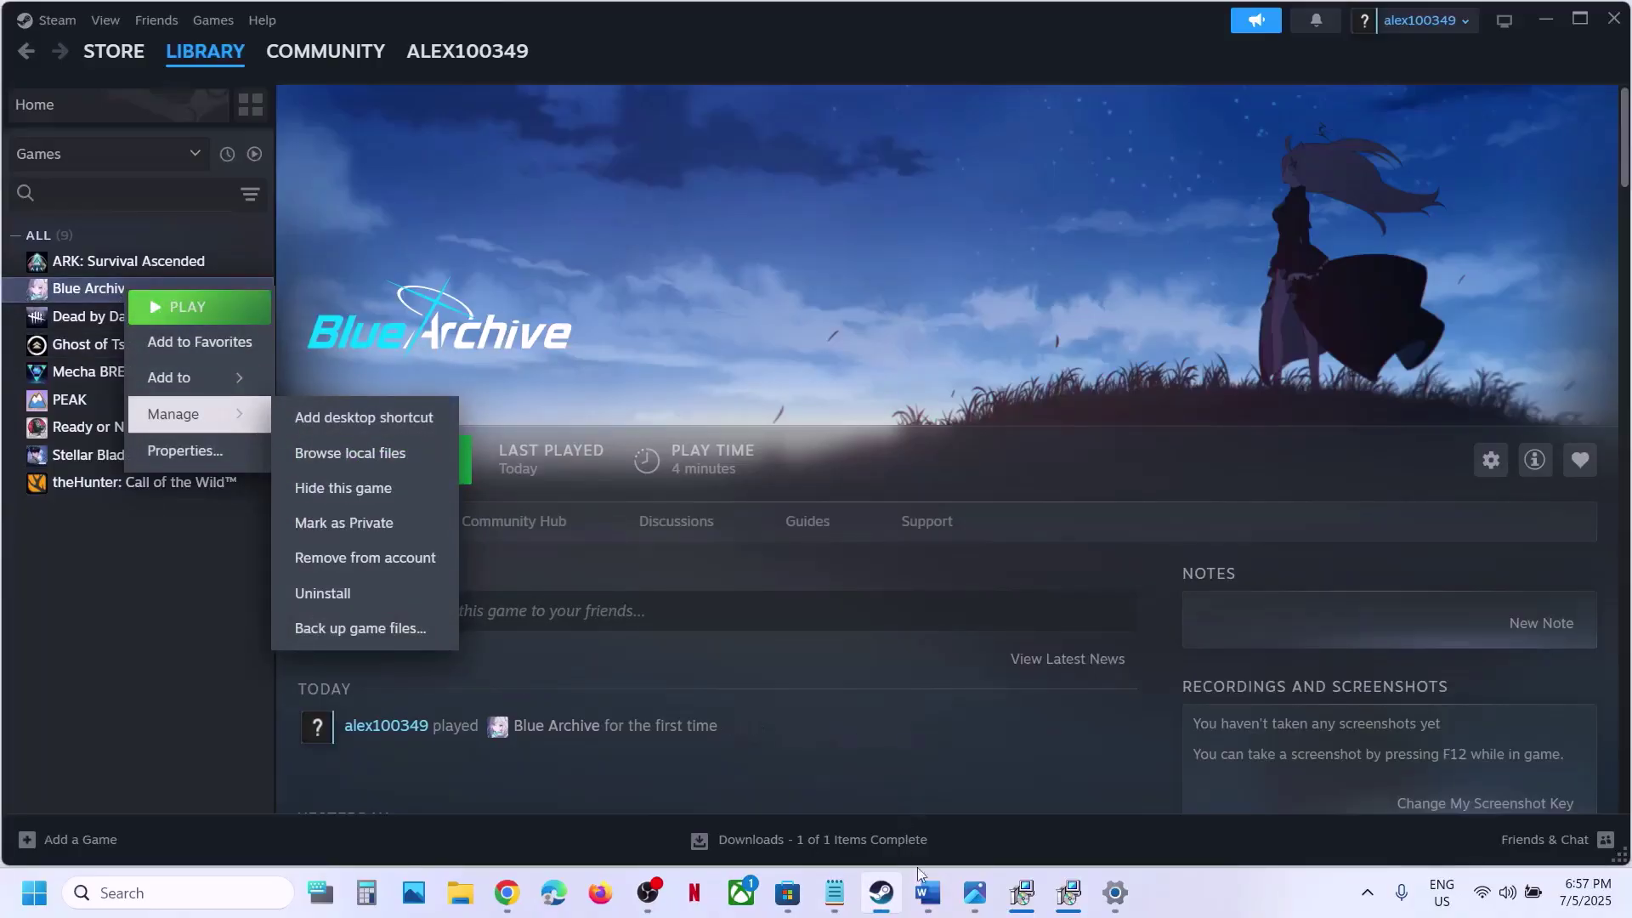
Step: Highlight the Step 18 instructions for reinstalling to C Drive or another SSD in the Word notes, and return to Steam
{"action": "left_click", "coordinate": [928, 892]}
{"action": "left_click", "coordinate": [654, 722]}
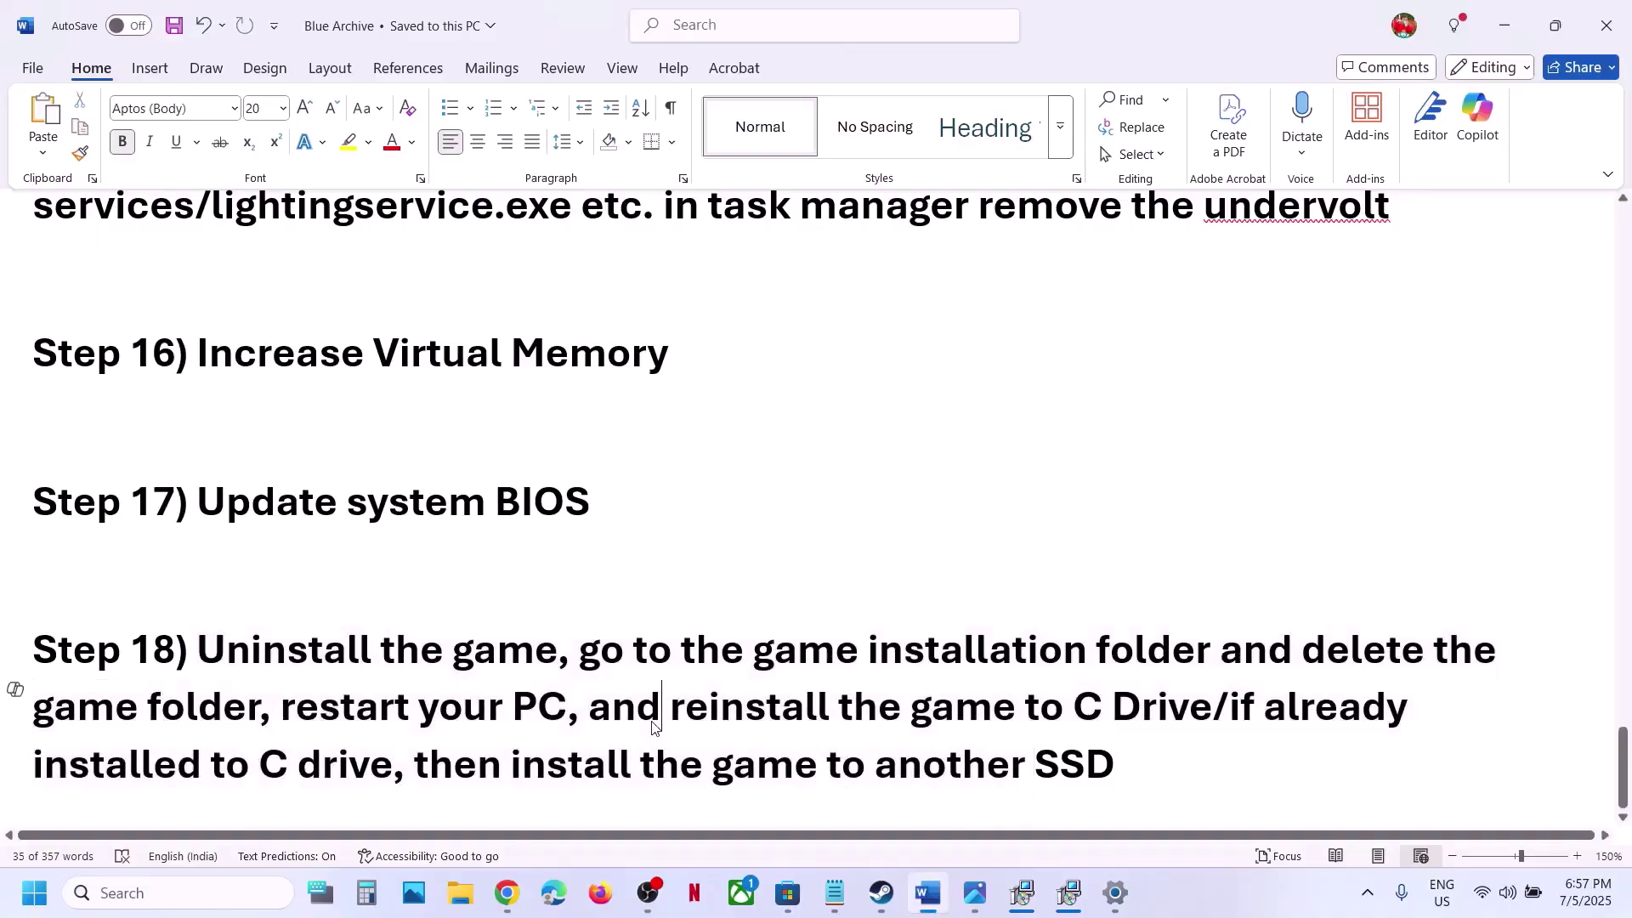
{"action": "left_click_drag", "start_coordinate": [624, 711], "coordinate": [1214, 711]}
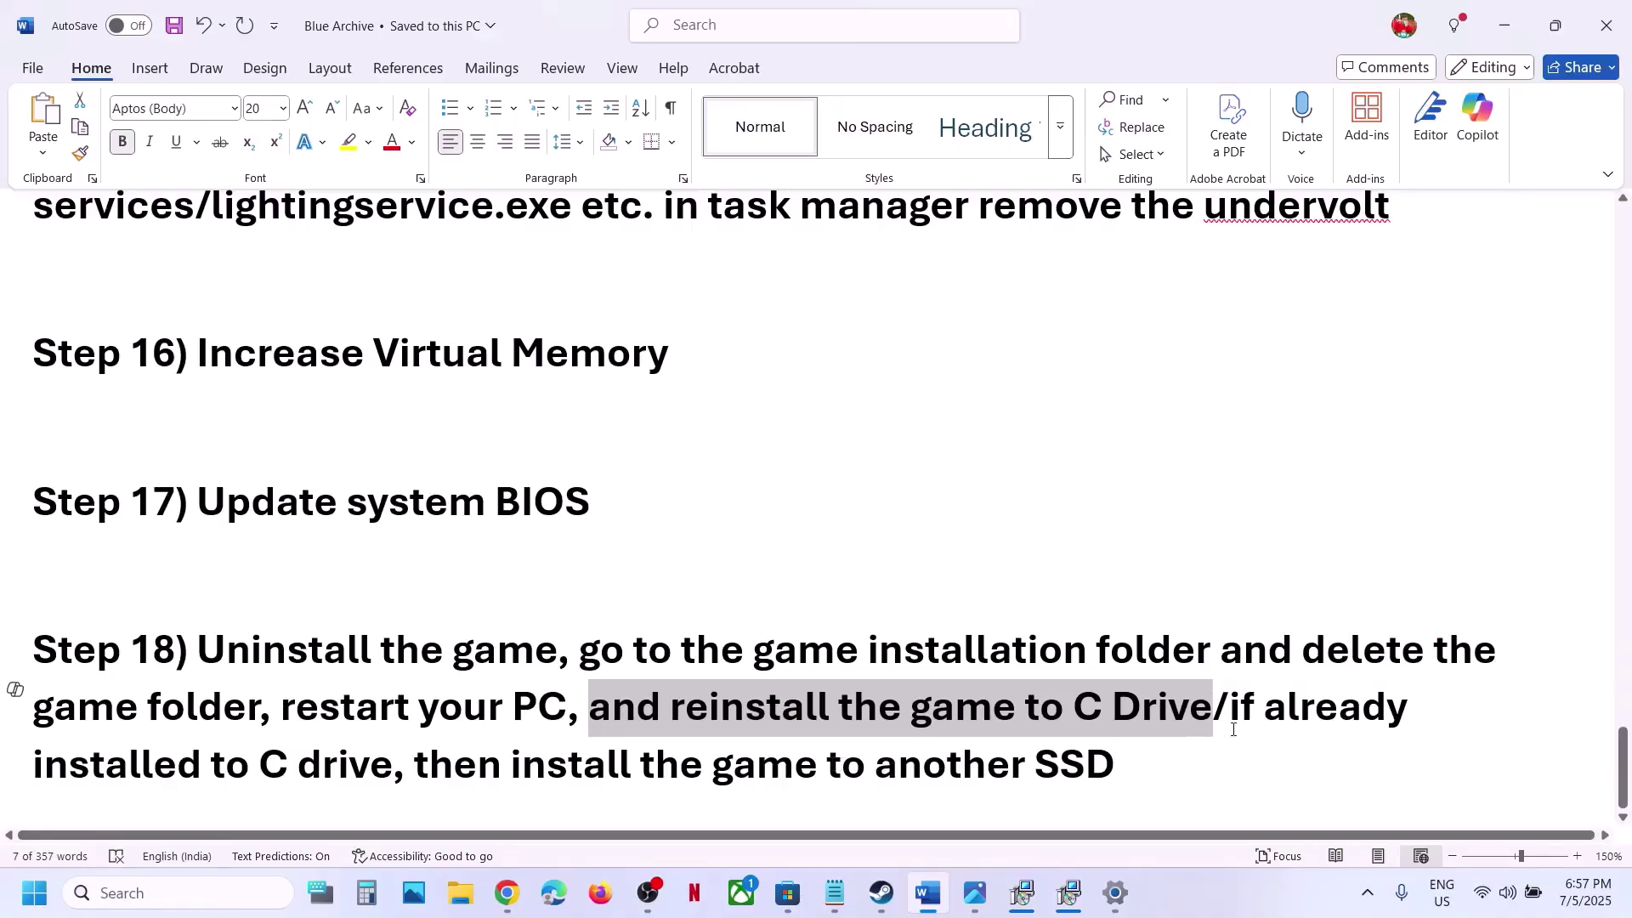
{"action": "left_click_drag", "start_coordinate": [1235, 718], "coordinate": [1122, 752]}
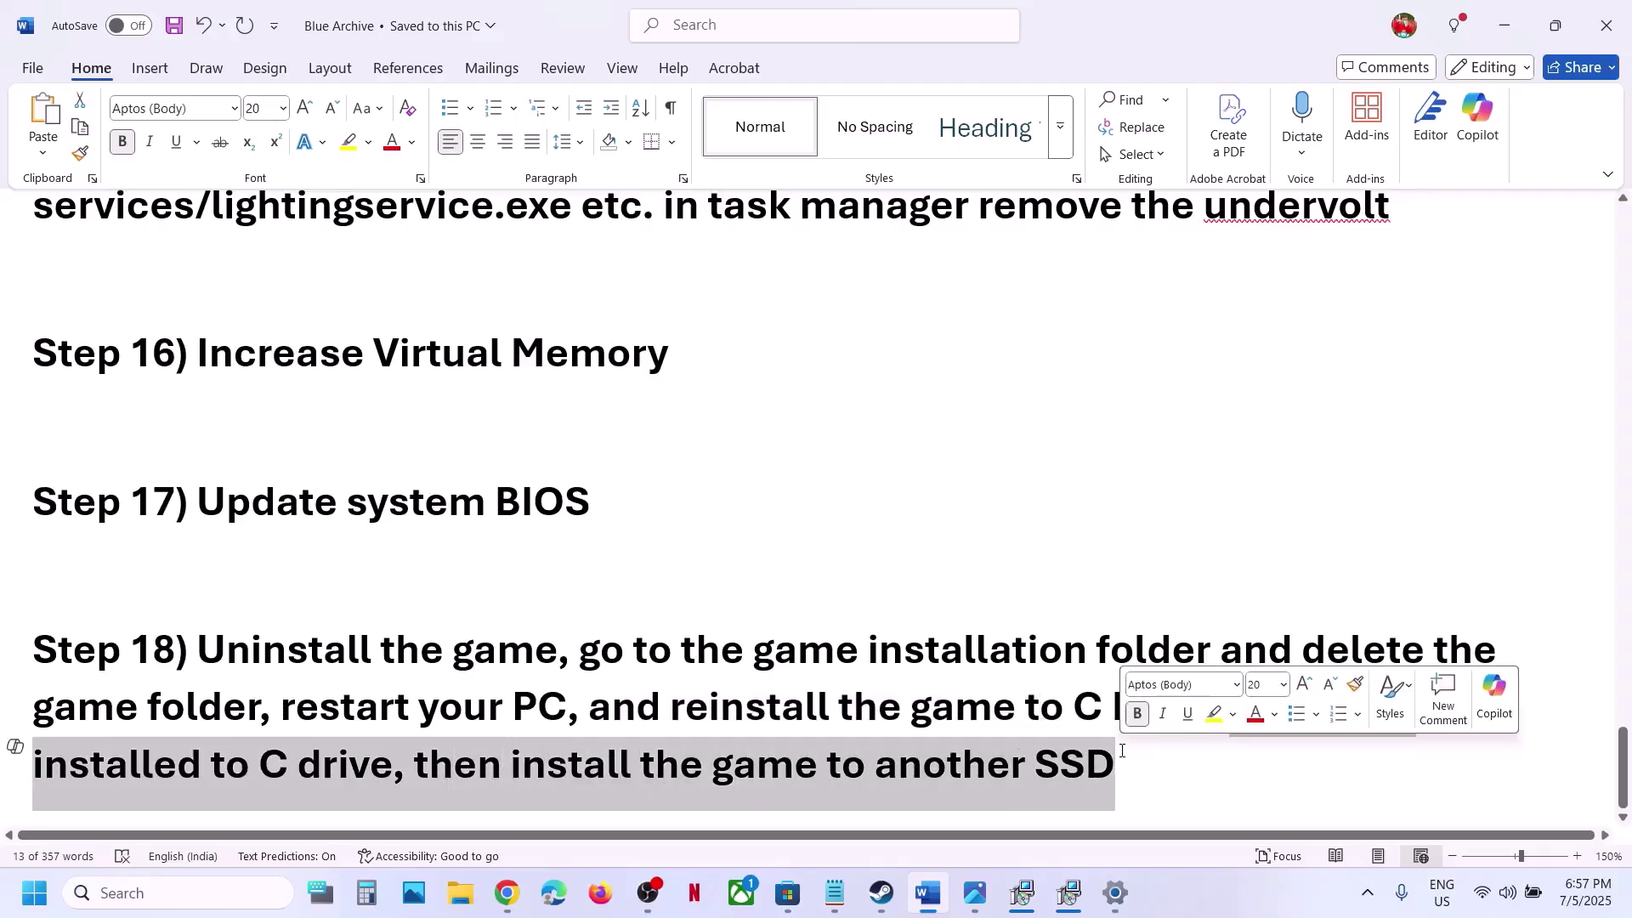
{"action": "left_click", "coordinate": [881, 893]}
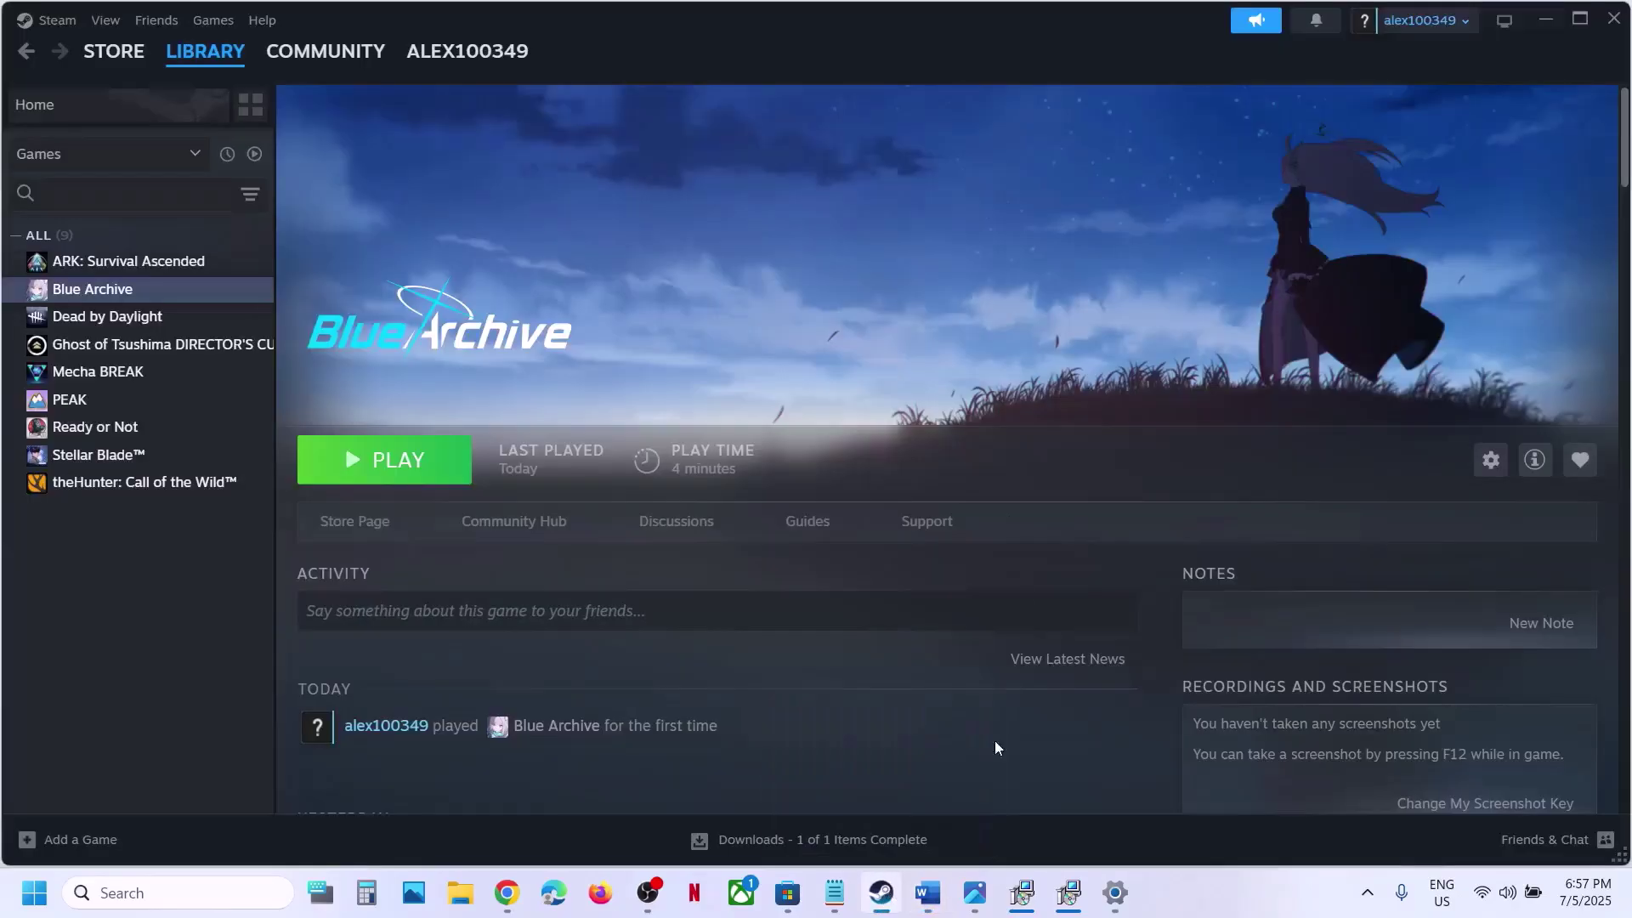